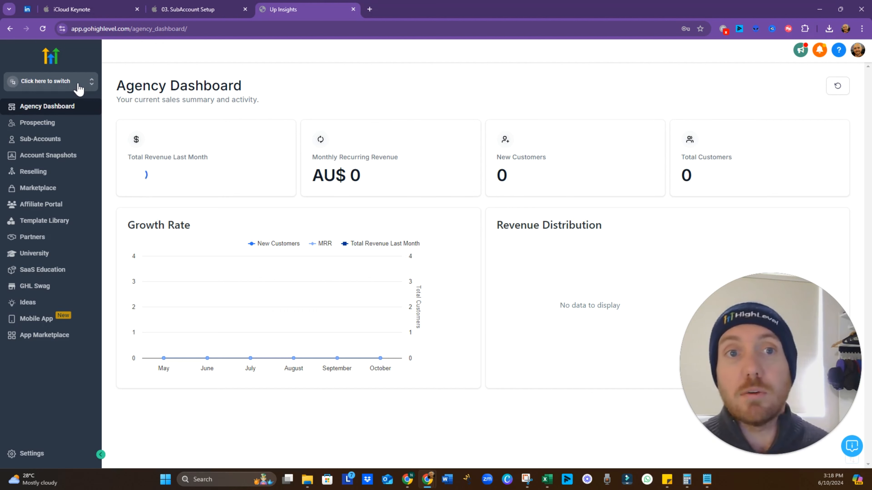
From Sub-Accounts, add a new sub-account based on the Blank Snapshot
{"action": "left_click", "coordinate": [79, 90]}
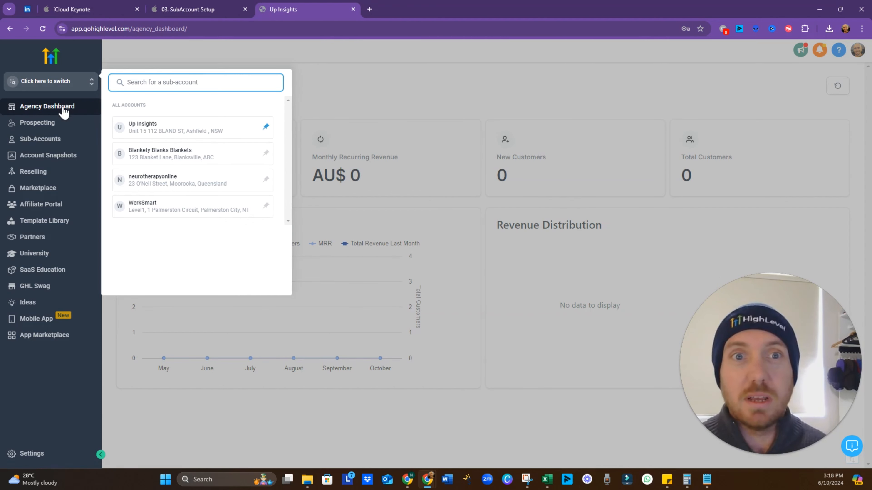
{"action": "left_click", "coordinate": [67, 137]}
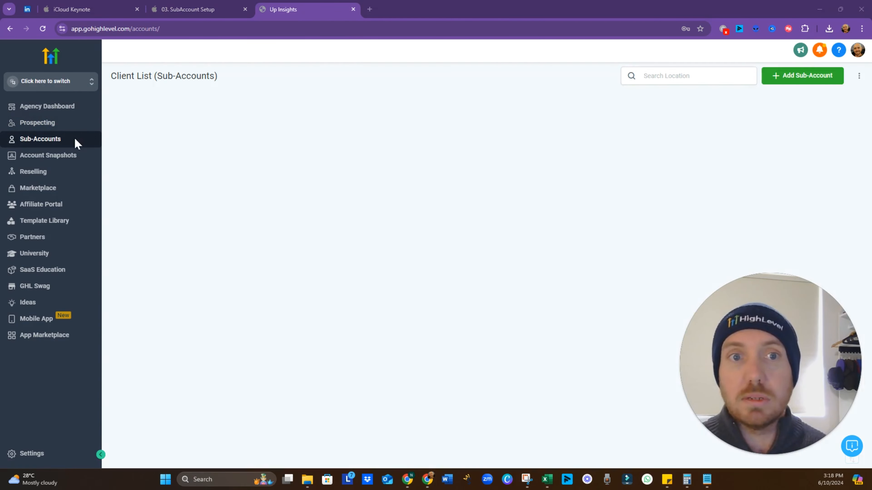
{"action": "left_click", "coordinate": [786, 81]}
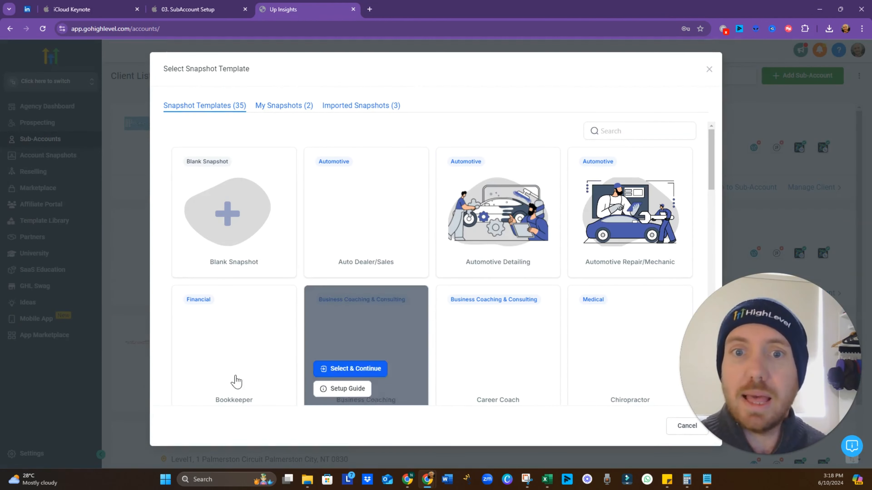
{"action": "mouse_move", "coordinate": [250, 248]}
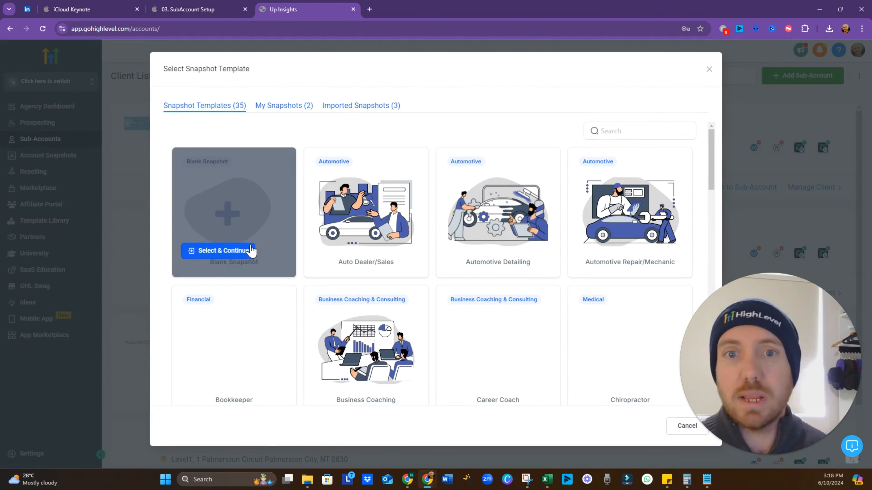
{"action": "left_click", "coordinate": [224, 251]}
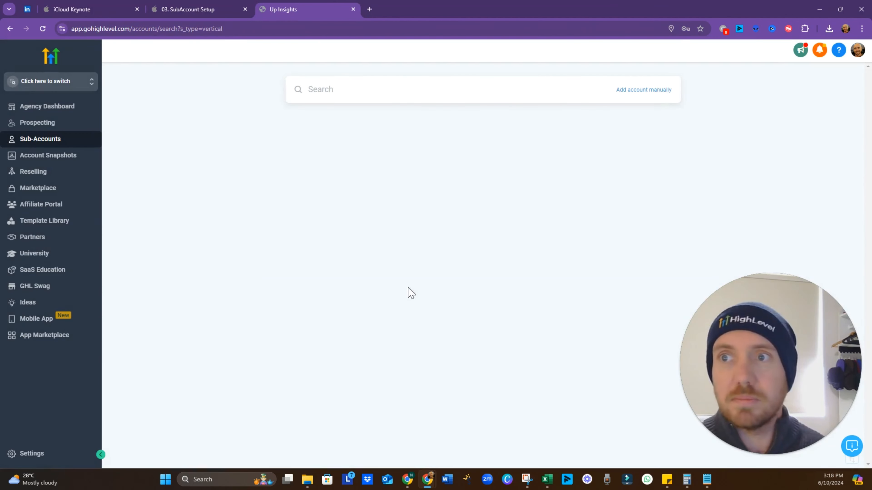
Search the business listings for 'up insights'
{"action": "left_click", "coordinate": [323, 90]}
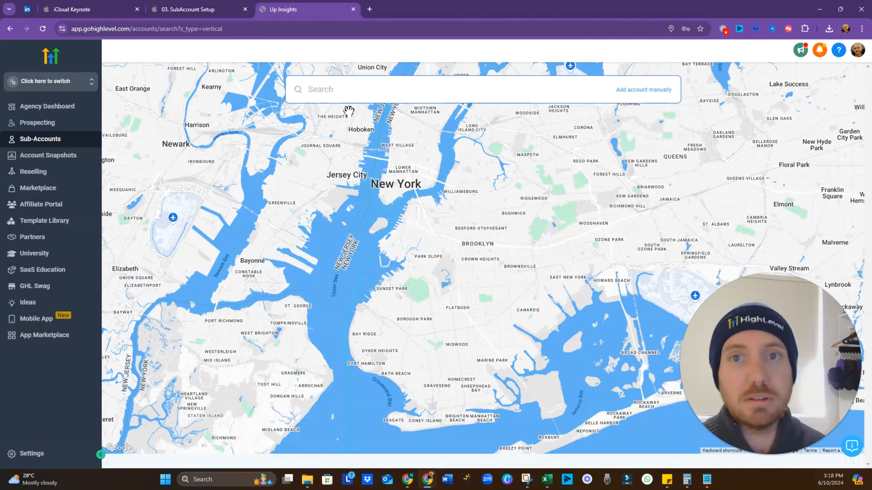
{"action": "type", "text": "up insi"}
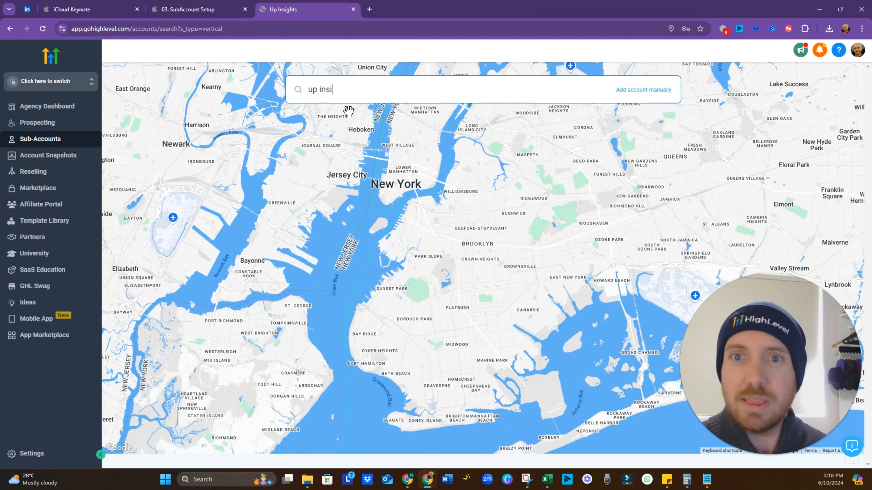
{"action": "type", "text": "ghts"}
{"action": "key", "text": "Return"}
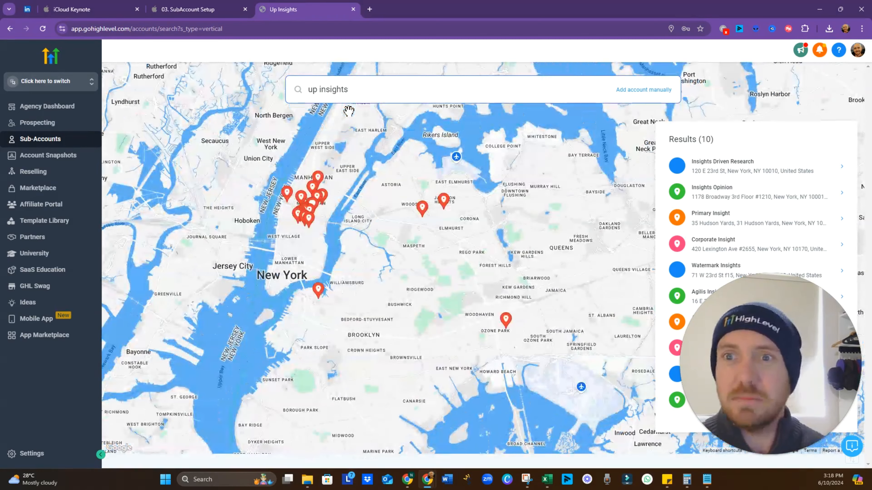
{"action": "left_click", "coordinate": [446, 205]}
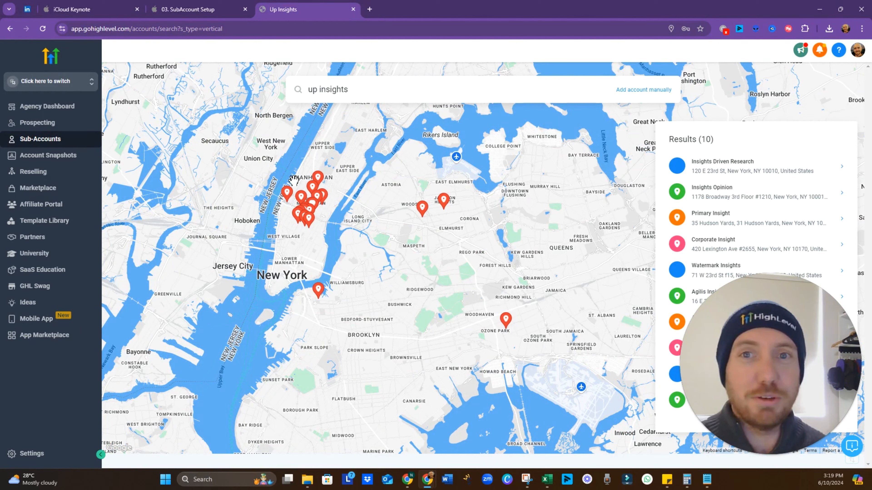
{"action": "left_click", "coordinate": [404, 96]}
{"action": "key", "text": "ctrl+a"}
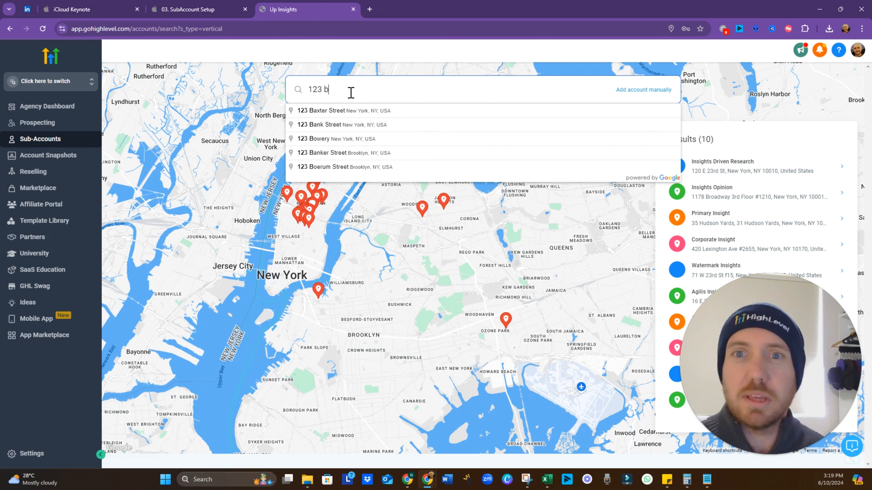
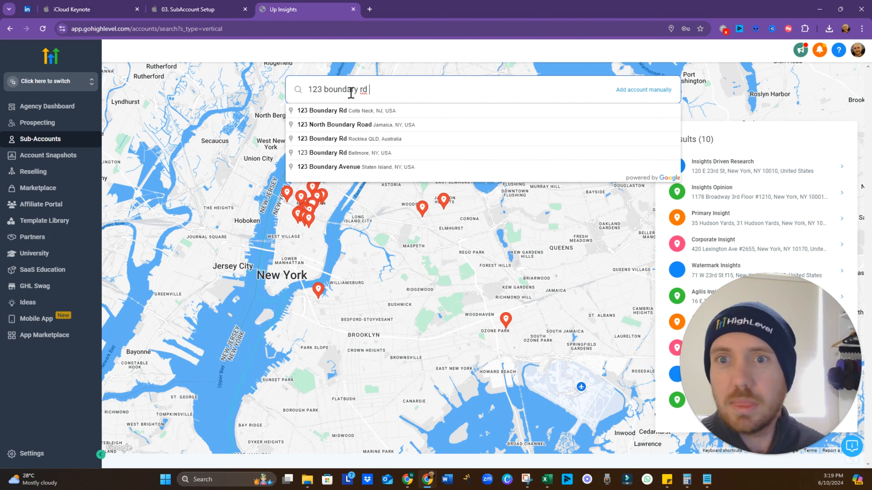
{"action": "left_click", "coordinate": [360, 141]}
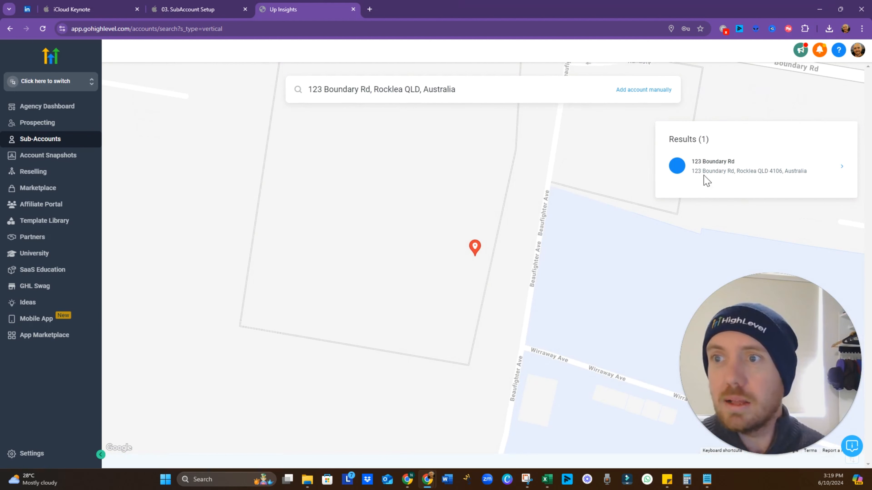
{"action": "left_click", "coordinate": [834, 178]}
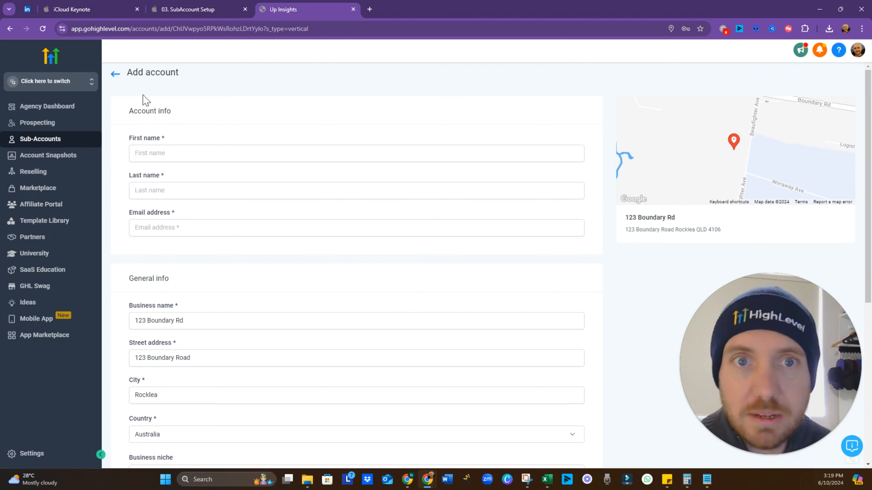
Enter the contact's first name, last name and e-mail address
{"action": "left_click", "coordinate": [193, 154]}
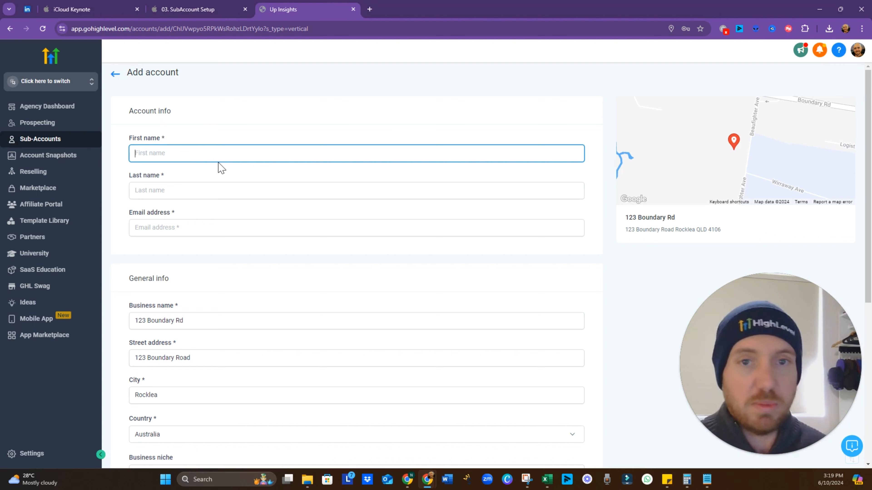
{"action": "type", "text": "Test"}
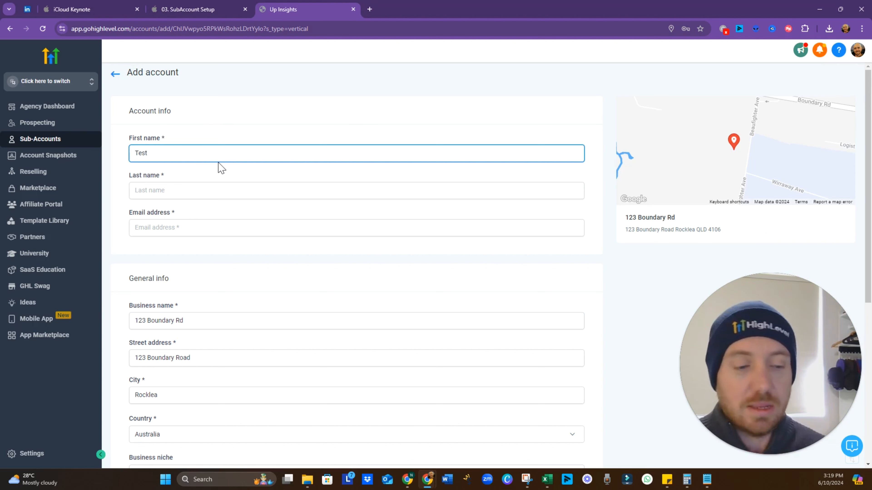
{"action": "type", "text": "er"}
{"action": "key", "text": "Tab"}
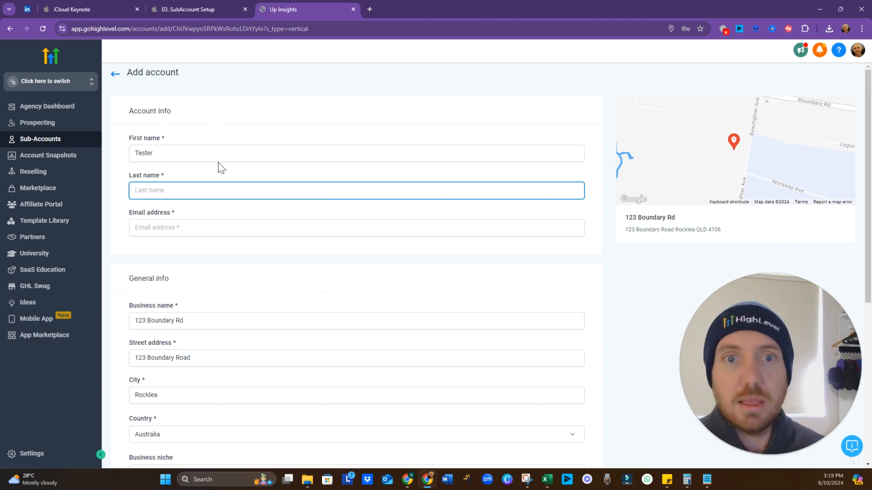
{"action": "type", "text": "Testerson"}
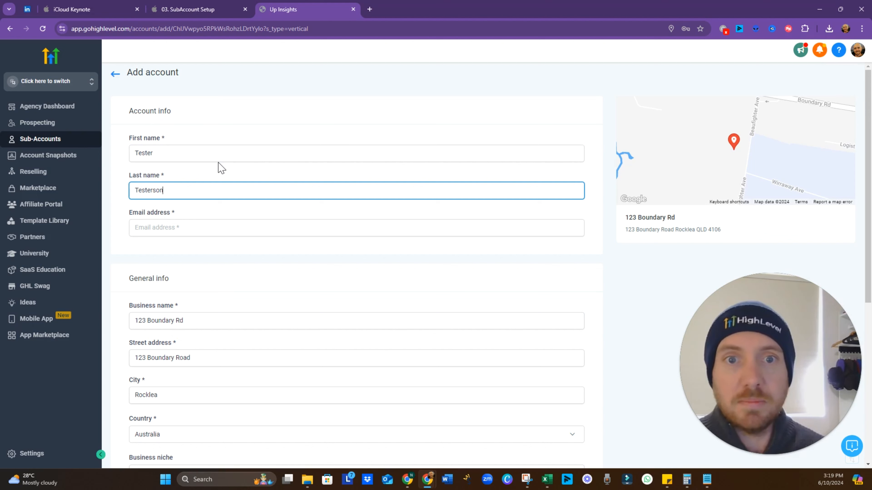
{"action": "key", "text": "Tab"}
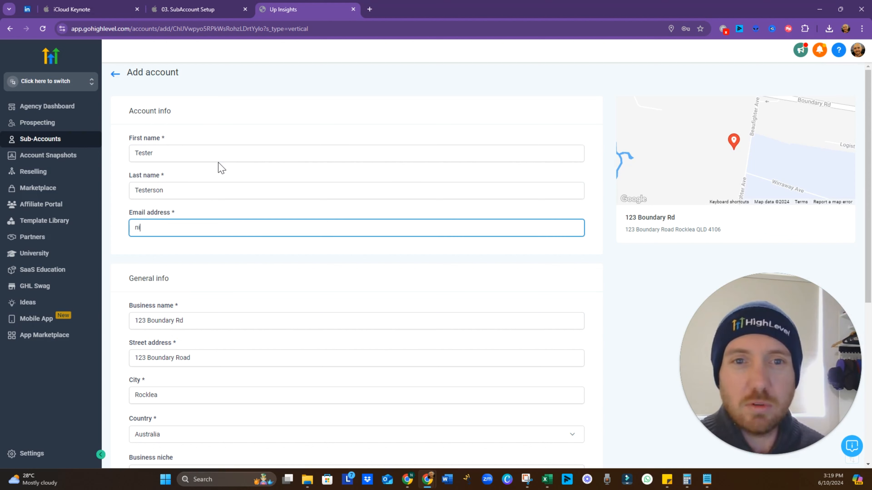
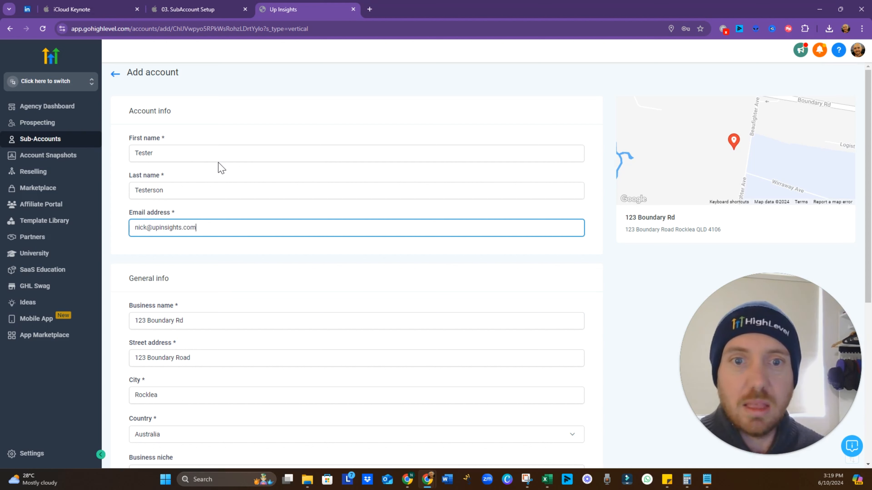
Rename the business to 'Testerson Testing'
{"action": "key", "text": "Tab"}
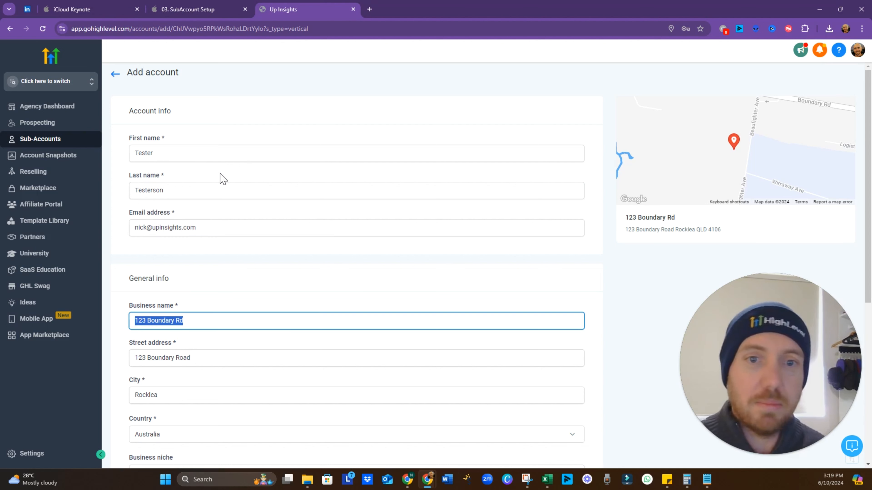
{"action": "scroll", "coordinate": [206, 319], "scroll_direction": "down", "scroll_amount": 1}
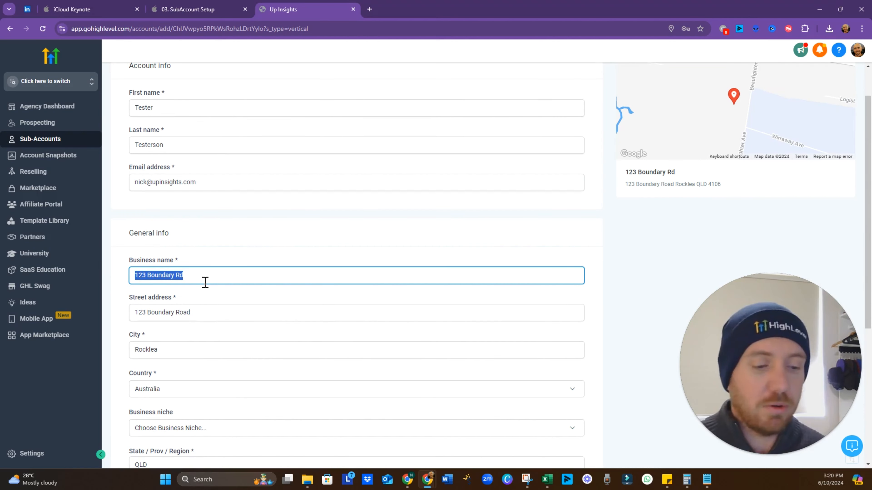
{"action": "type", "text": "Te"}
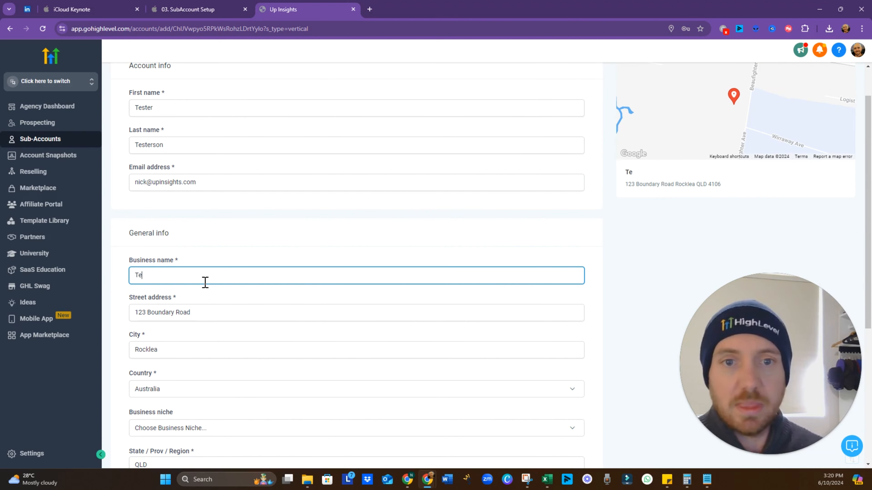
{"action": "type", "text": "sters"}
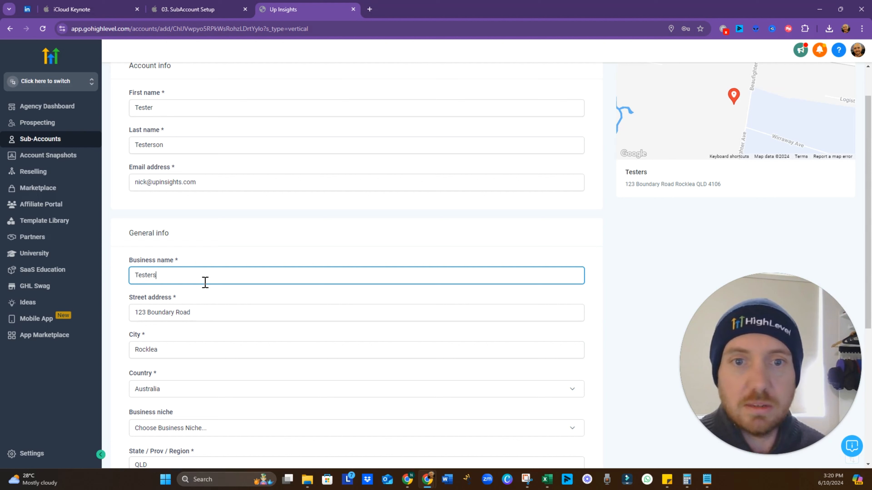
{"action": "type", "text": "on Testing"}
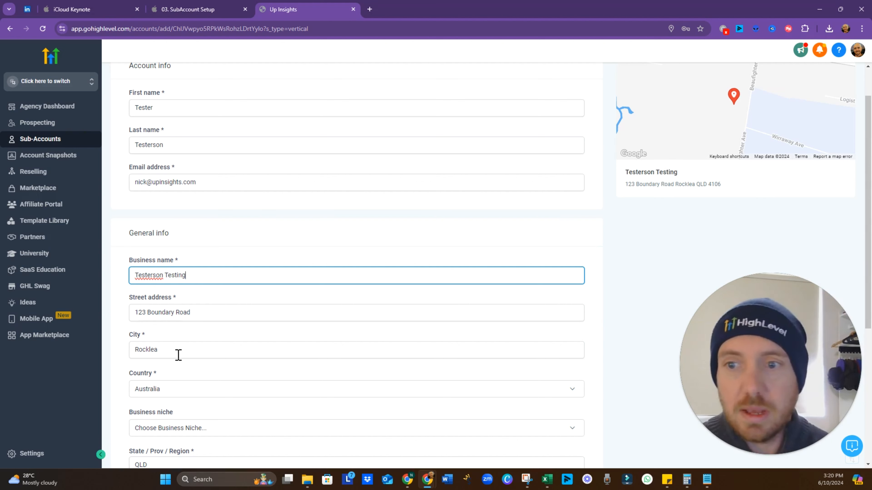
Change the city from Rocklea to Springfield and the postal code to 0000
{"action": "left_click", "coordinate": [206, 351]}
{"action": "scroll", "coordinate": [206, 351], "scroll_direction": "down", "scroll_amount": 1}
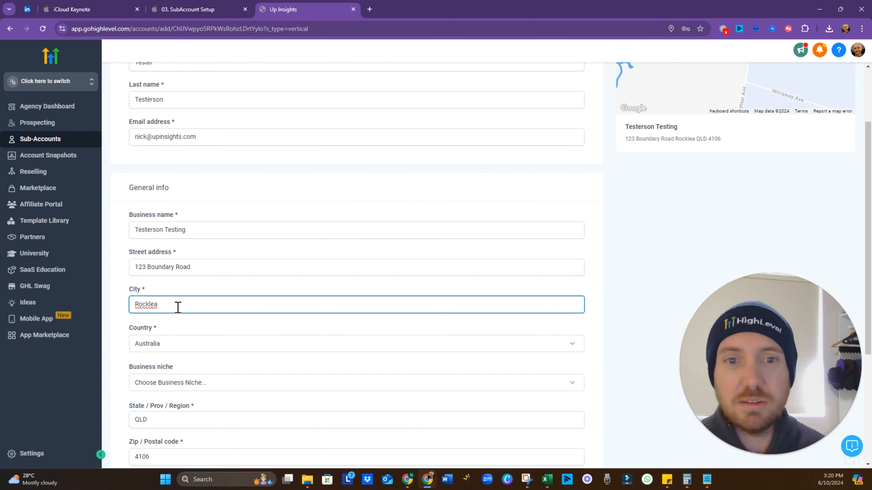
{"action": "left_click_drag", "start_coordinate": [177, 307], "coordinate": [122, 307]}
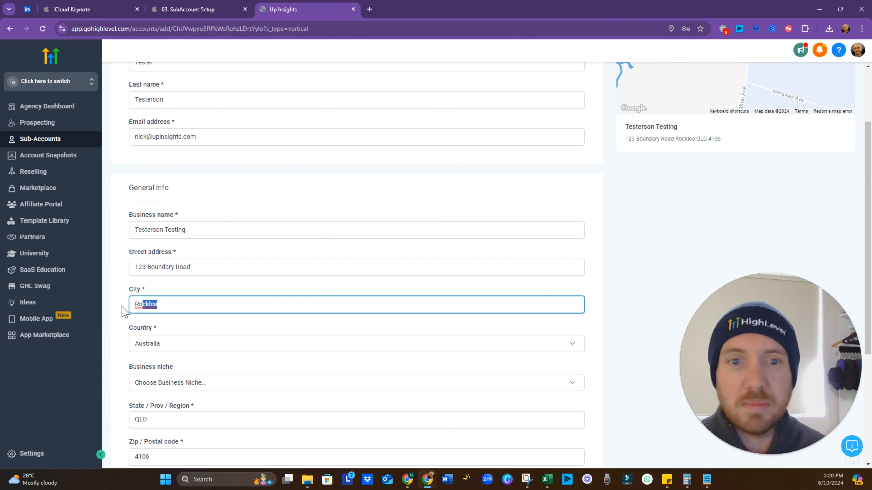
{"action": "type", "text": "Sp"}
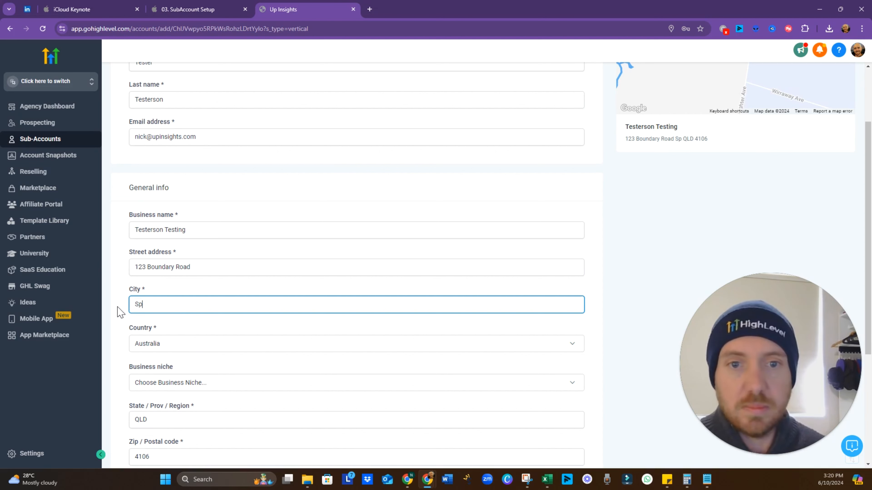
{"action": "type", "text": "ringdie"}
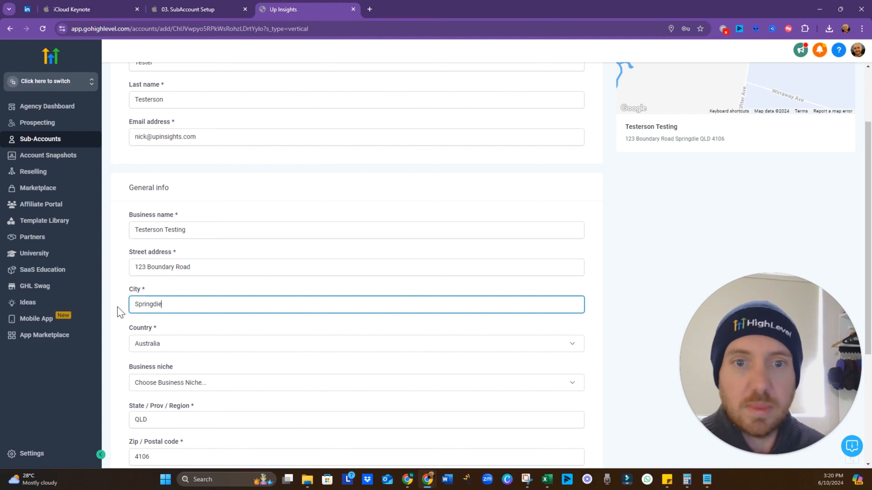
{"action": "type", "text": "lds"}
{"action": "key", "text": "ctrl+a"}
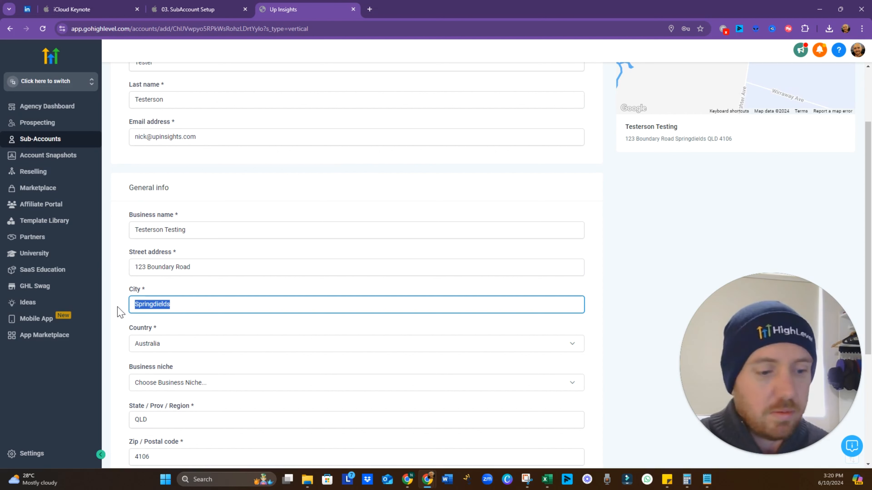
{"action": "type", "text": "Springfield"}
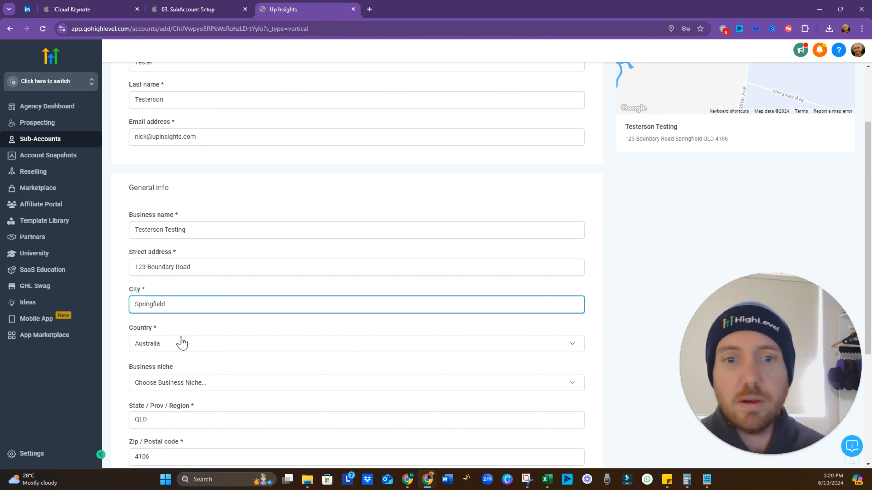
{"action": "left_click_drag", "start_coordinate": [161, 457], "coordinate": [110, 457]}
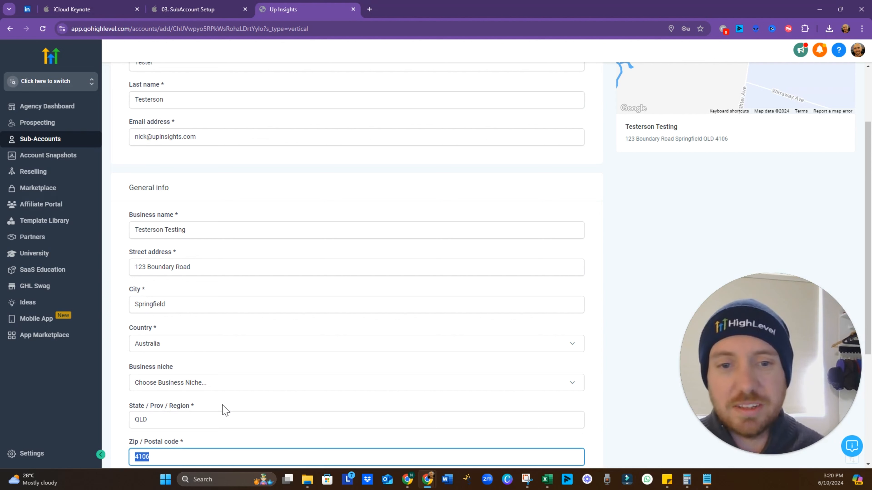
{"action": "type", "text": "0000"}
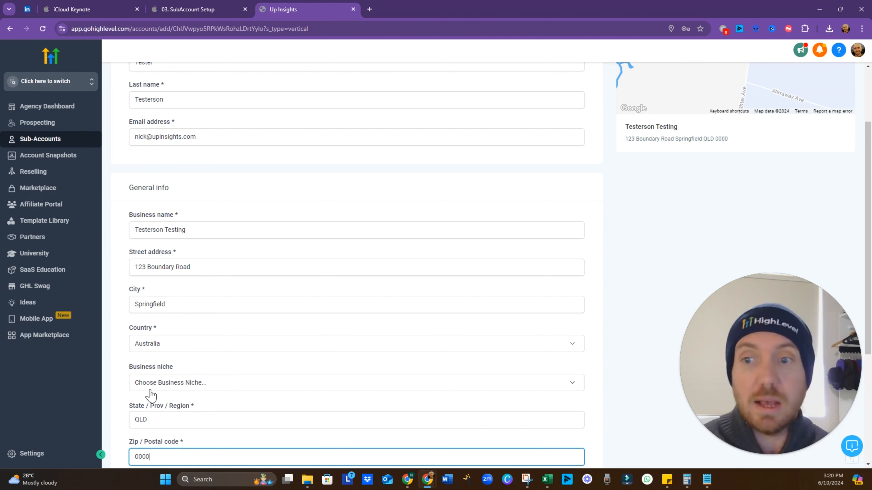
Set the business niche to Coaching Center
{"action": "left_click", "coordinate": [165, 394]}
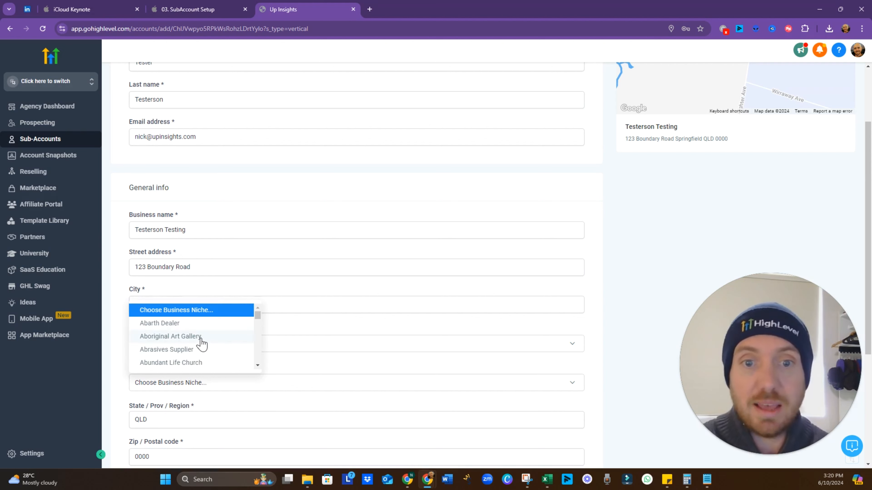
{"action": "scroll", "coordinate": [201, 342], "scroll_direction": "down", "scroll_amount": 2}
{"action": "scroll", "coordinate": [206, 362], "scroll_direction": "down", "scroll_amount": 5}
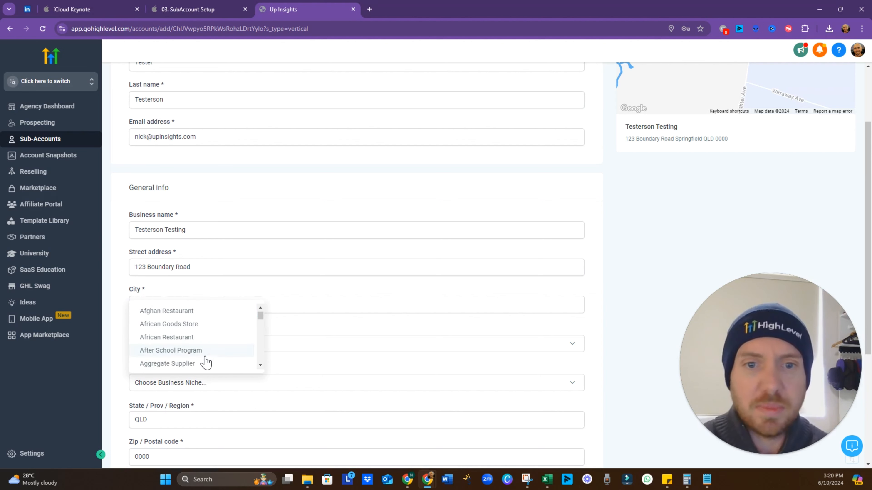
{"action": "scroll", "coordinate": [208, 355], "scroll_direction": "down", "scroll_amount": 1}
{"action": "scroll", "coordinate": [209, 355], "scroll_direction": "up", "scroll_amount": 5}
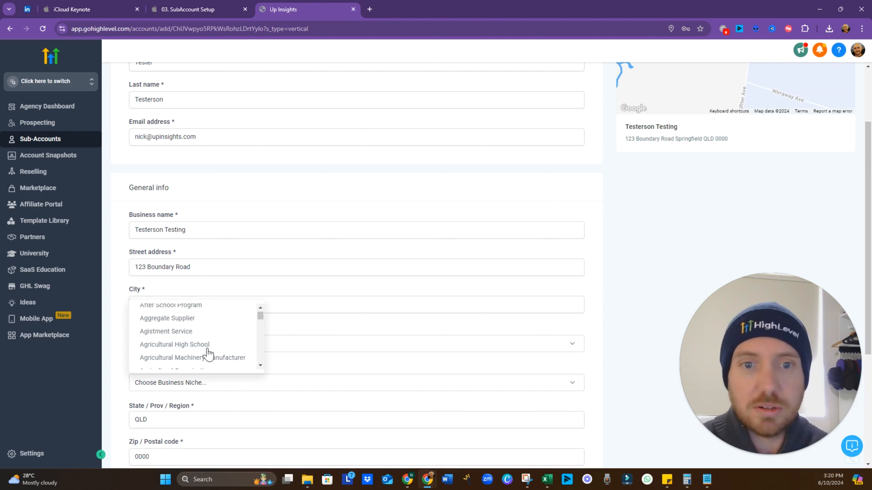
{"action": "scroll", "coordinate": [208, 354], "scroll_direction": "down", "scroll_amount": 5}
{"action": "scroll", "coordinate": [209, 354], "scroll_direction": "down", "scroll_amount": 8}
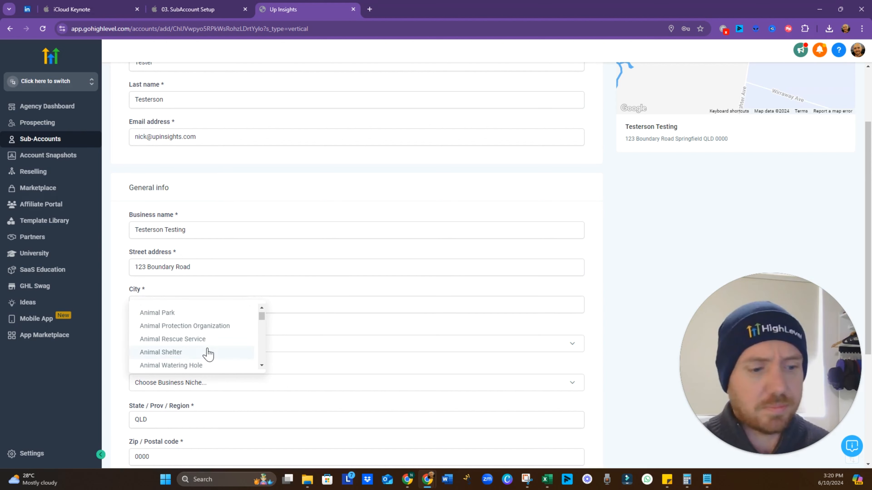
{"action": "type", "text": "coa"}
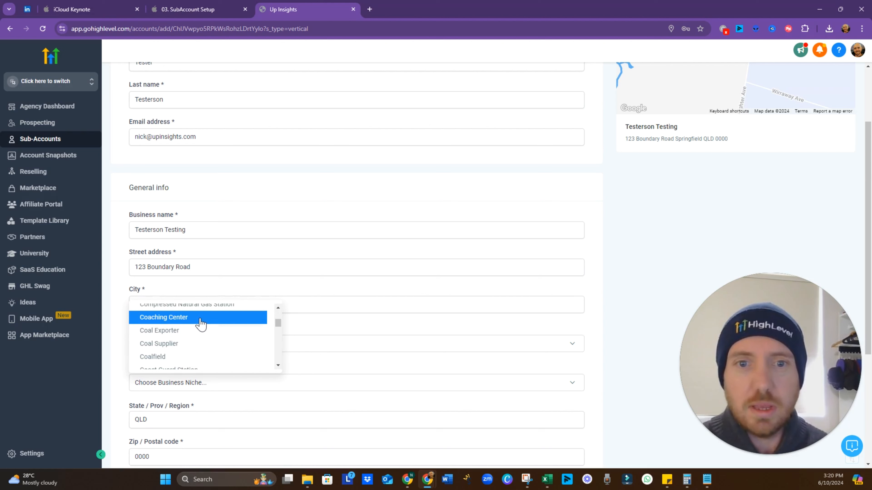
{"action": "left_click", "coordinate": [201, 323]}
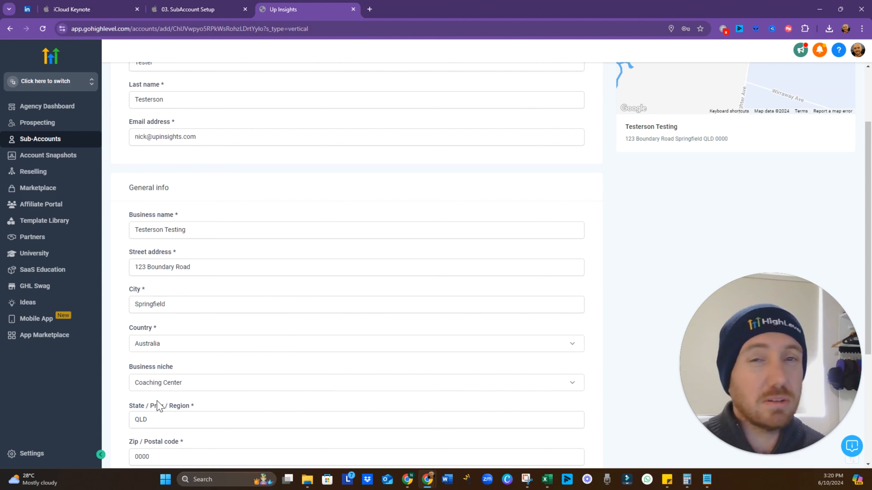
Enter the business phone number and the business website
{"action": "scroll", "coordinate": [182, 373], "scroll_direction": "down", "scroll_amount": 1}
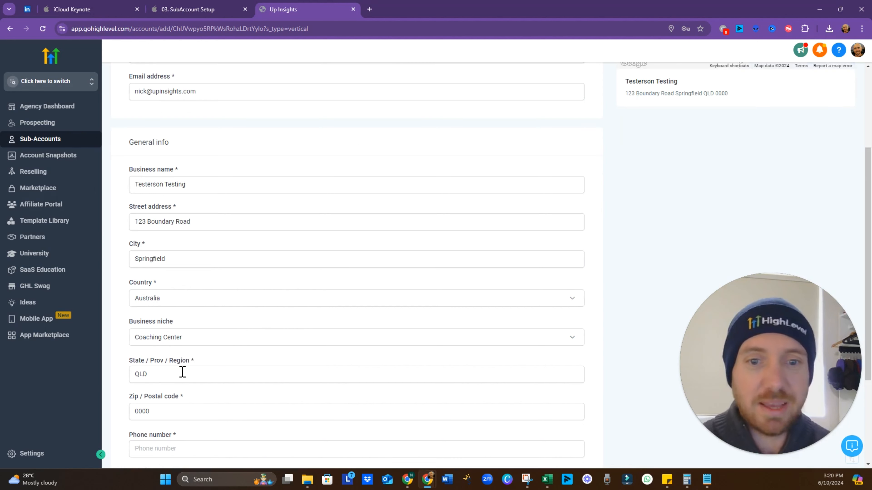
{"action": "scroll", "coordinate": [182, 372], "scroll_direction": "down", "scroll_amount": 2}
{"action": "left_click", "coordinate": [186, 360]}
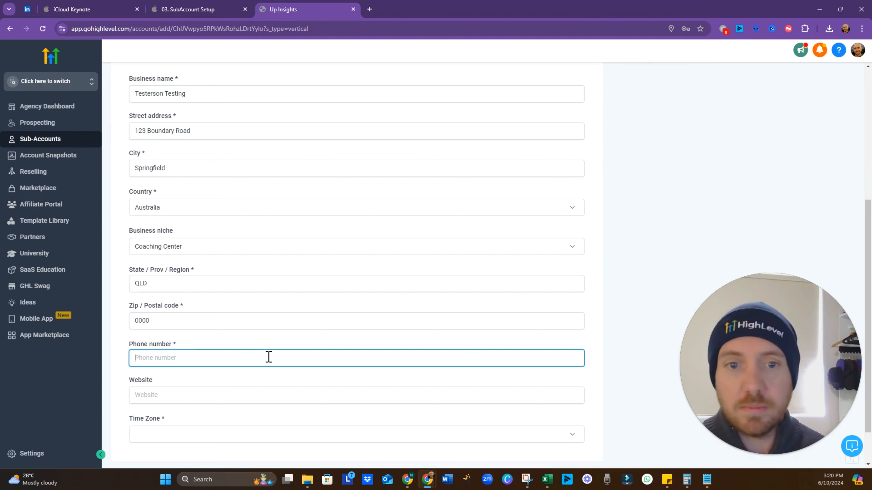
{"action": "type", "text": "+6104999"}
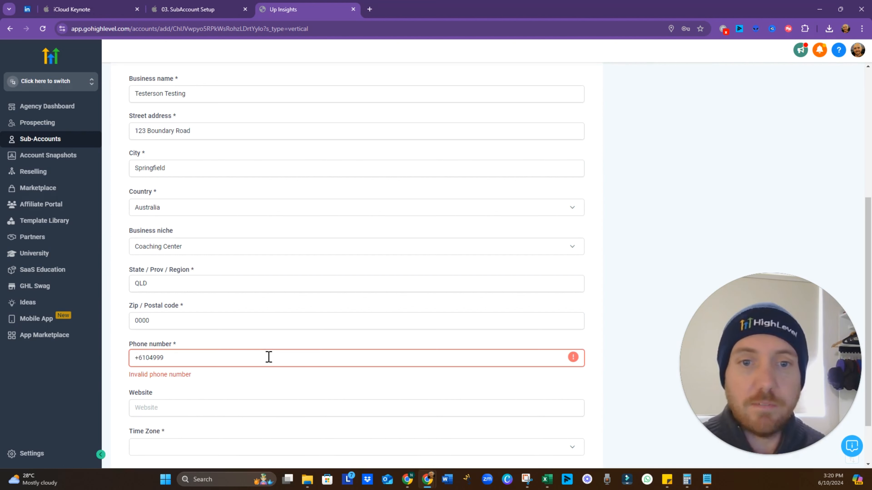
{"action": "type", "text": "99999"}
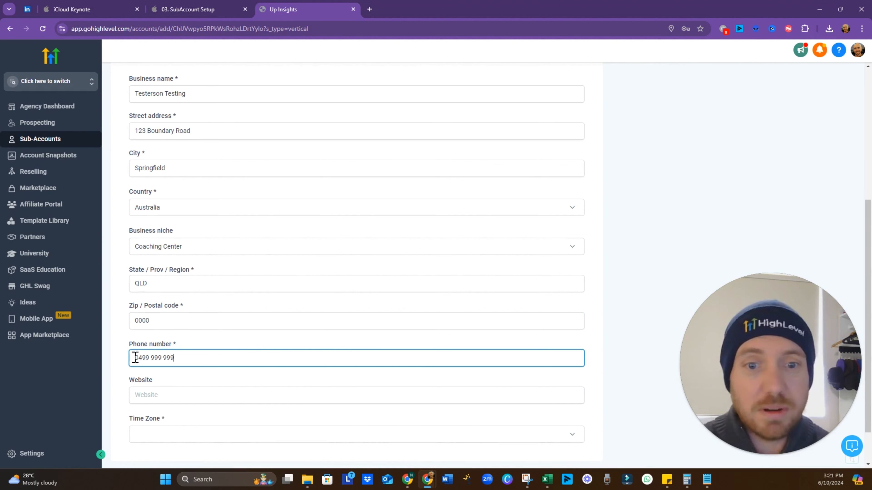
{"action": "left_click", "coordinate": [228, 396]}
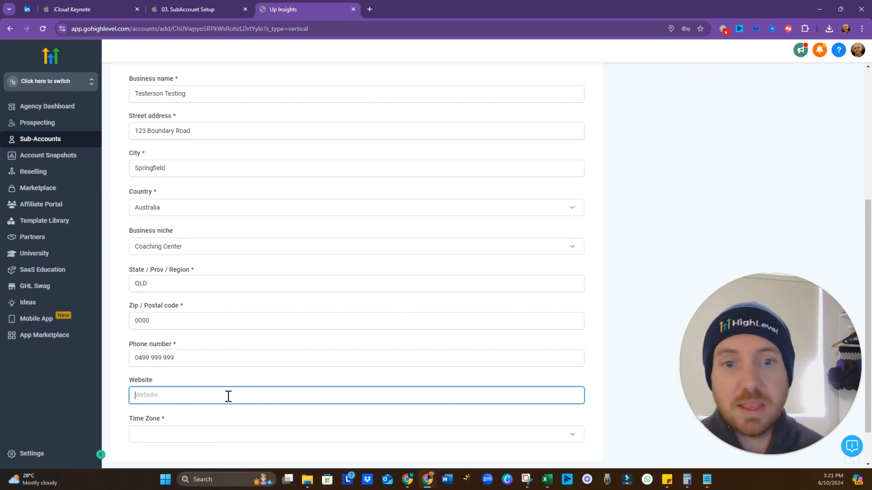
{"action": "type", "text": "www."}
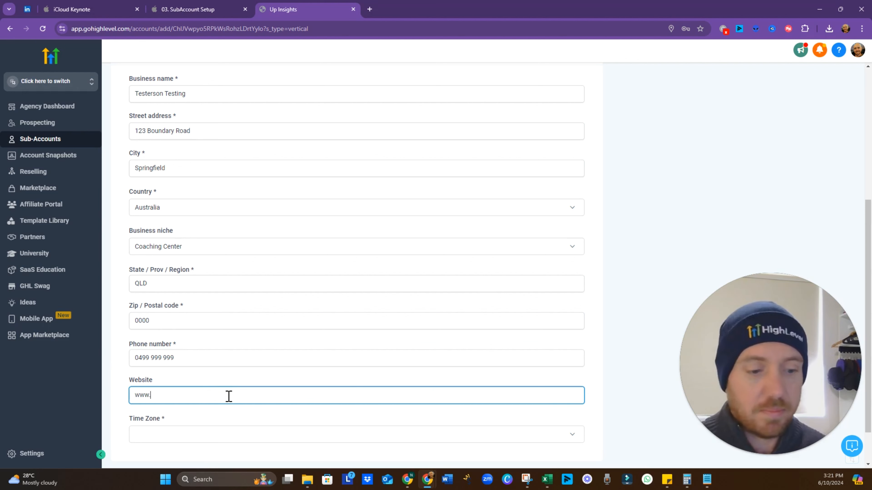
{"action": "type", "text": "nick"}
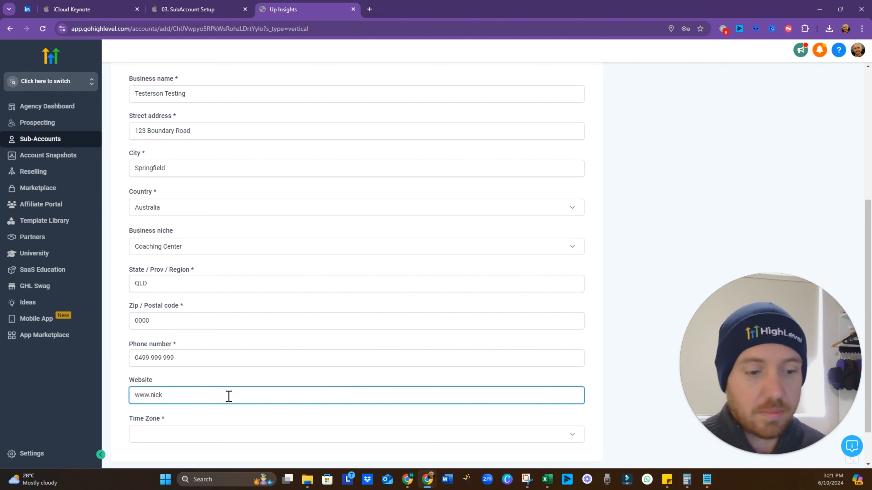
{"action": "type", "text": "hjgison.com"}
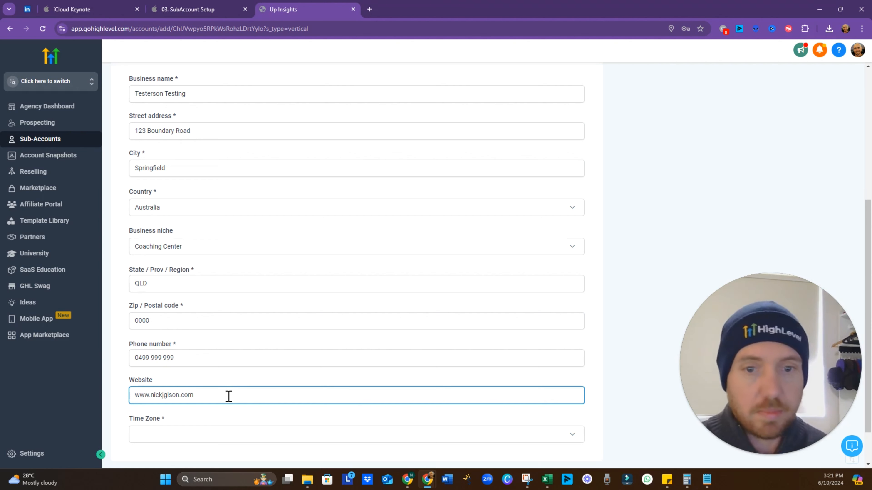
Set the time zone to GMT+10:00 Australia/Brisbane (AEST)
{"action": "left_click", "coordinate": [226, 434]}
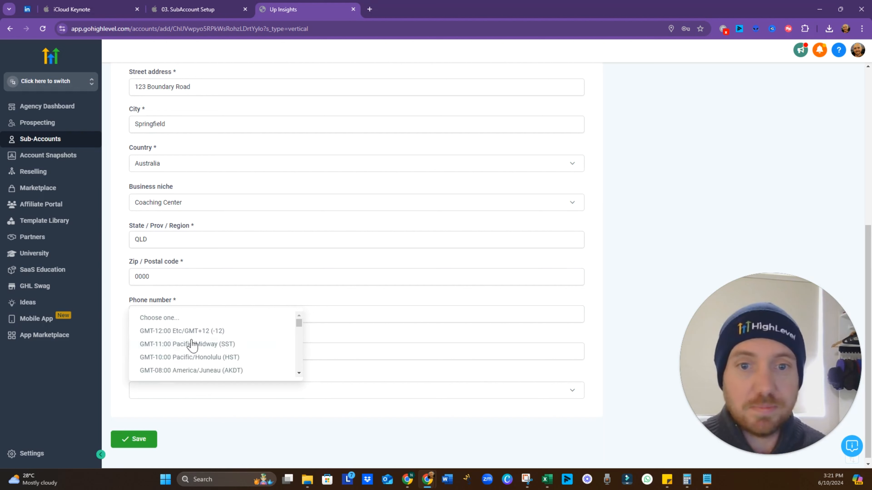
{"action": "scroll", "coordinate": [193, 331], "scroll_direction": "down", "scroll_amount": 20}
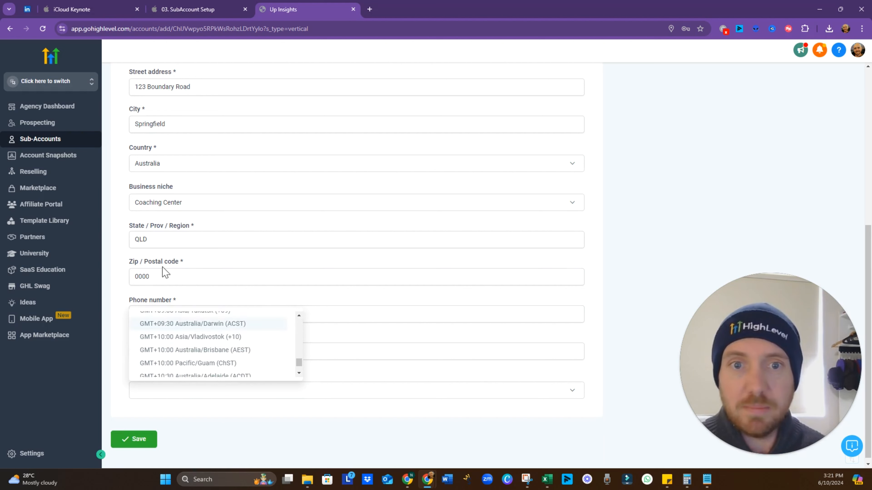
{"action": "scroll", "coordinate": [173, 344], "scroll_direction": "down", "scroll_amount": 2}
{"action": "scroll", "coordinate": [188, 350], "scroll_direction": "up", "scroll_amount": 1}
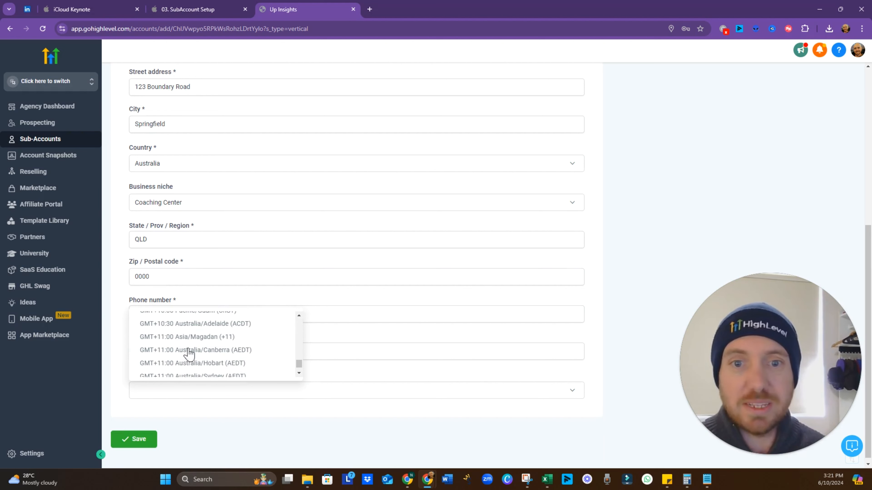
{"action": "scroll", "coordinate": [190, 353], "scroll_direction": "up", "scroll_amount": 2}
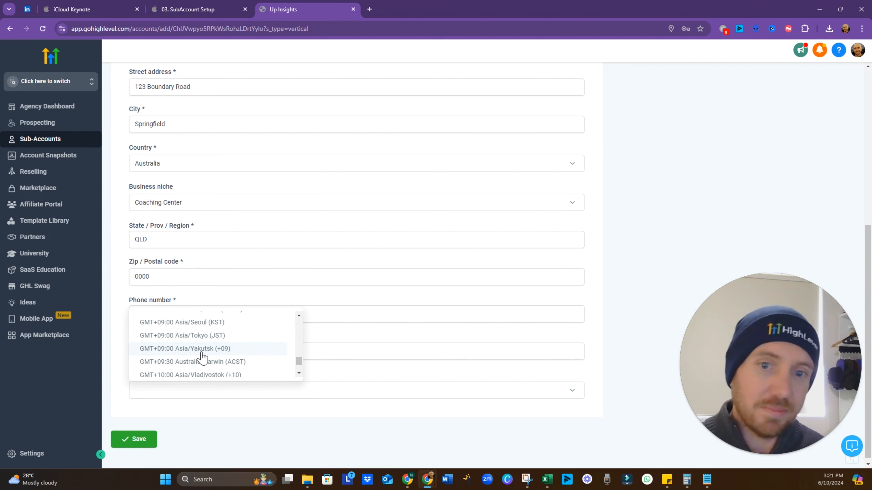
{"action": "scroll", "coordinate": [201, 356], "scroll_direction": "down", "scroll_amount": 3}
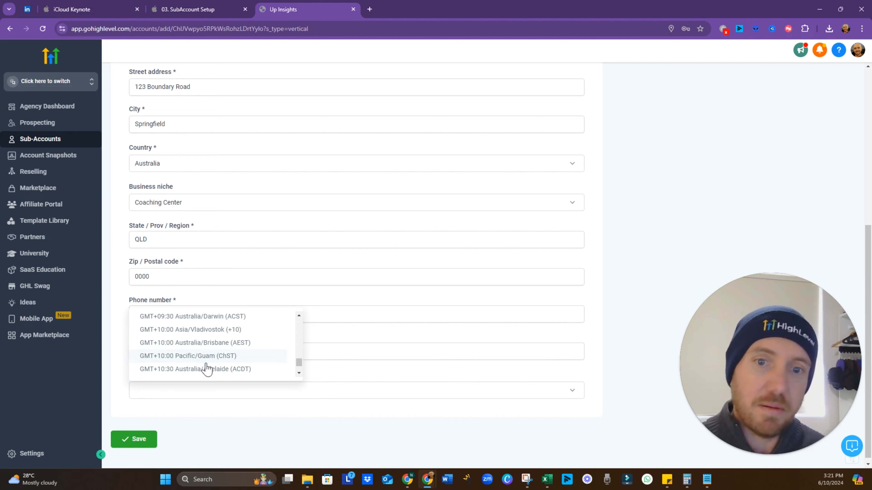
{"action": "scroll", "coordinate": [219, 366], "scroll_direction": "down", "scroll_amount": 2}
{"action": "scroll", "coordinate": [220, 369], "scroll_direction": "down", "scroll_amount": 3}
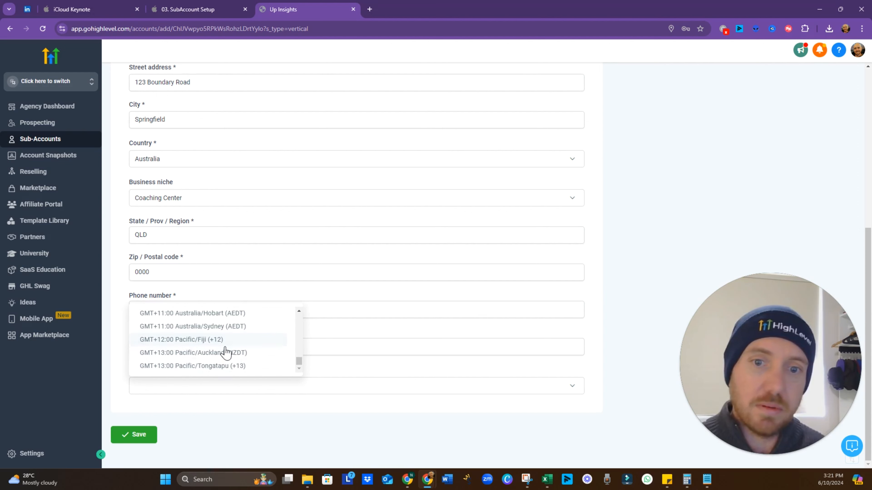
{"action": "scroll", "coordinate": [257, 335], "scroll_direction": "up", "scroll_amount": 2}
{"action": "scroll", "coordinate": [253, 358], "scroll_direction": "down", "scroll_amount": 2}
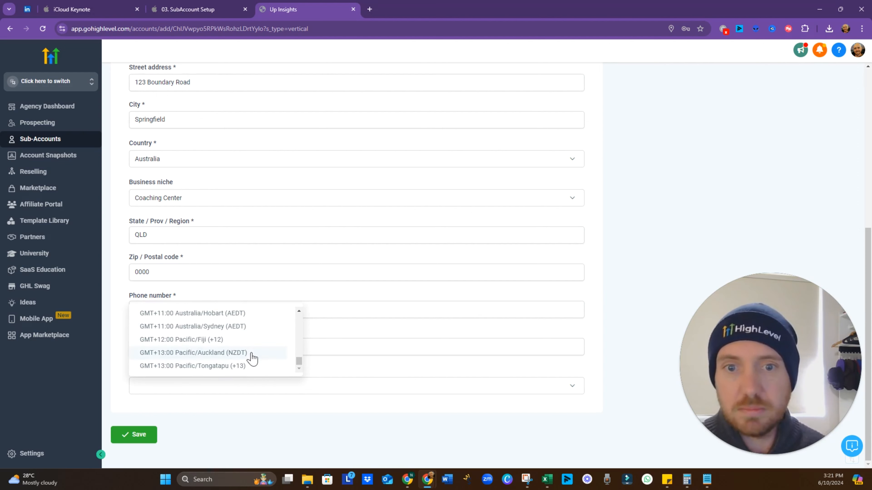
{"action": "left_click", "coordinate": [299, 311]}
{"action": "left_click", "coordinate": [299, 311]}
{"action": "left_click", "coordinate": [299, 311]}
{"action": "left_click", "coordinate": [300, 311]}
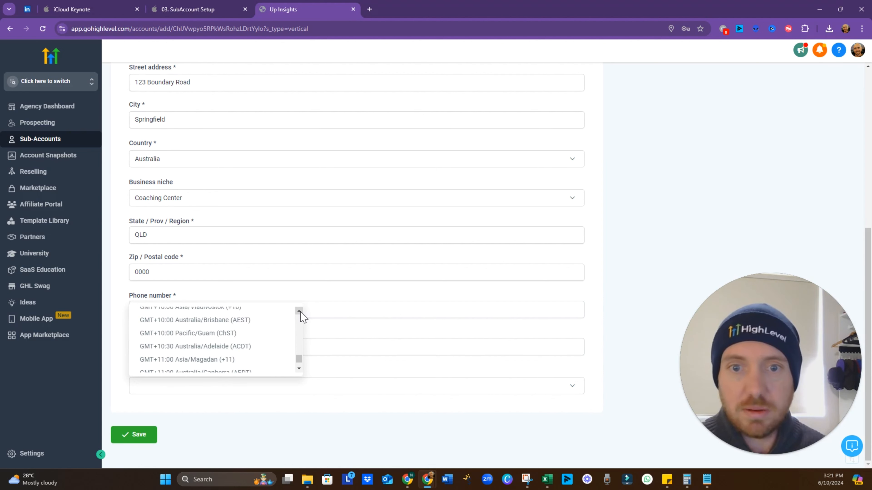
{"action": "left_click", "coordinate": [238, 321]}
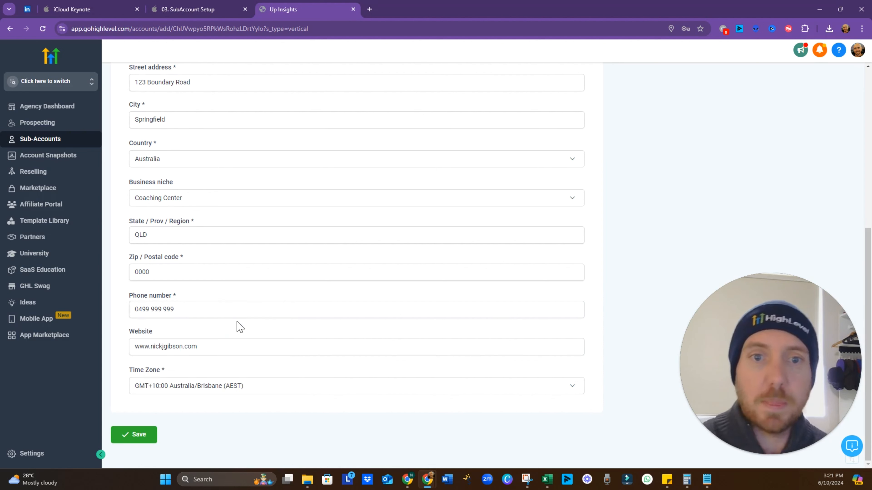
Save the Testerson Testing sub-account and switch into it to open its dashboard
{"action": "left_click", "coordinate": [147, 440]}
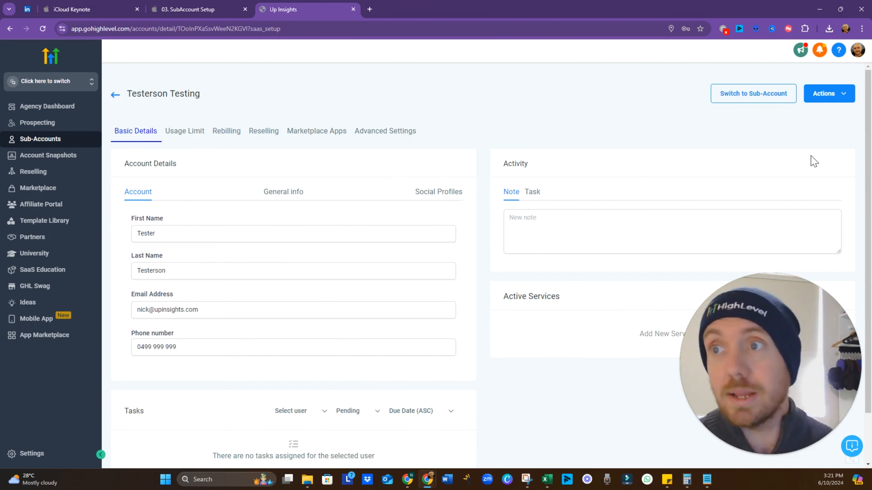
{"action": "left_click", "coordinate": [749, 102]}
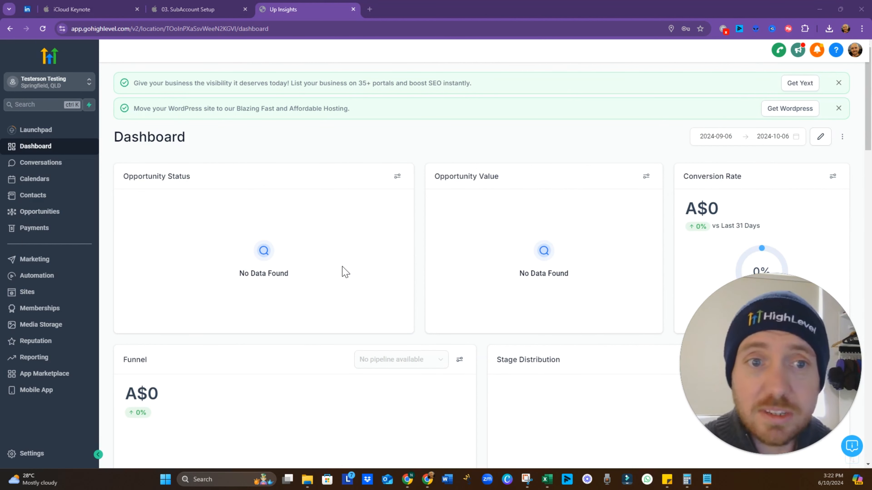
Open the sub-account's Business Profile settings and review the business name and saved address
{"action": "left_click", "coordinate": [51, 137]}
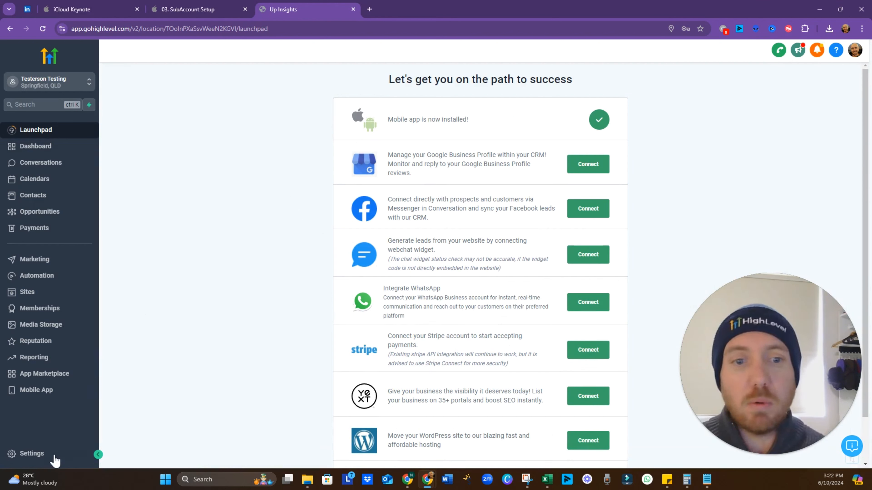
{"action": "left_click", "coordinate": [31, 455]}
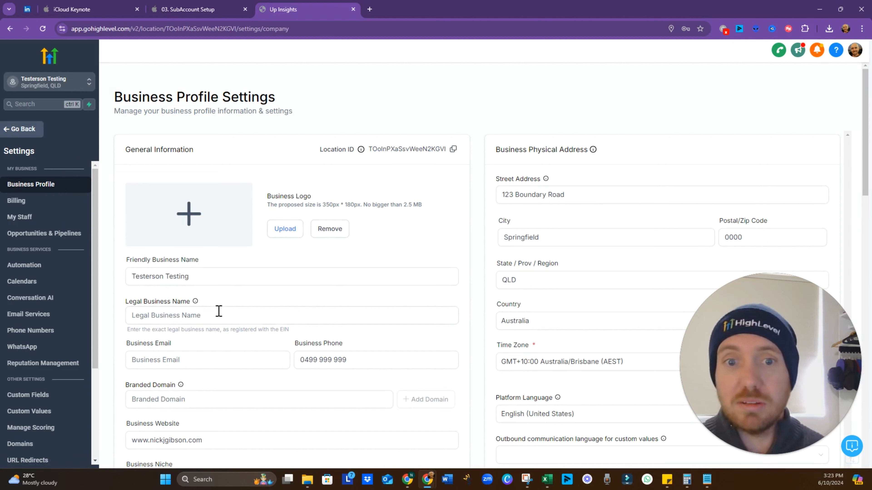
{"action": "left_click", "coordinate": [141, 278]}
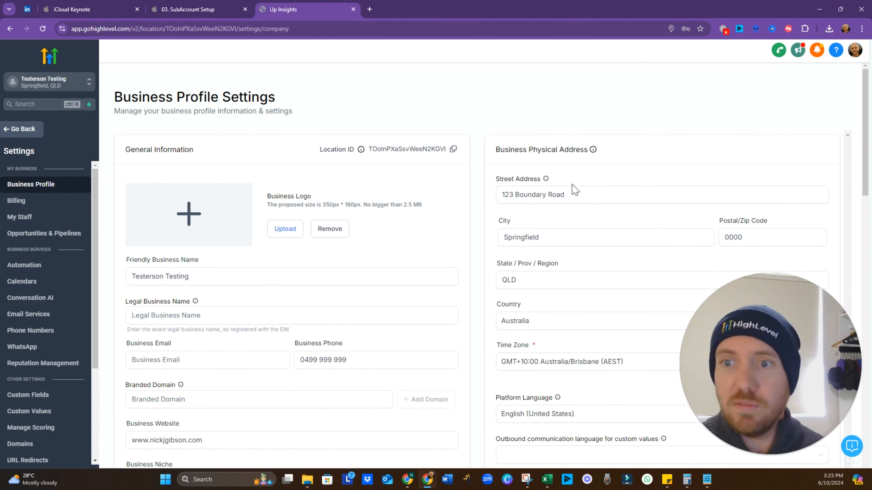
{"action": "left_click", "coordinate": [574, 191]}
{"action": "scroll", "coordinate": [569, 359], "scroll_direction": "down", "scroll_amount": 3}
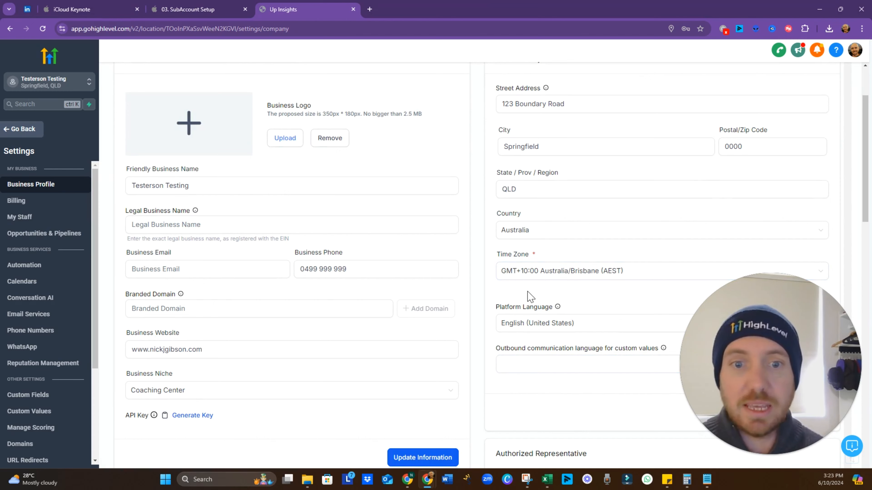
{"action": "scroll", "coordinate": [518, 303], "scroll_direction": "up", "scroll_amount": 2}
{"action": "left_click", "coordinate": [205, 234]}
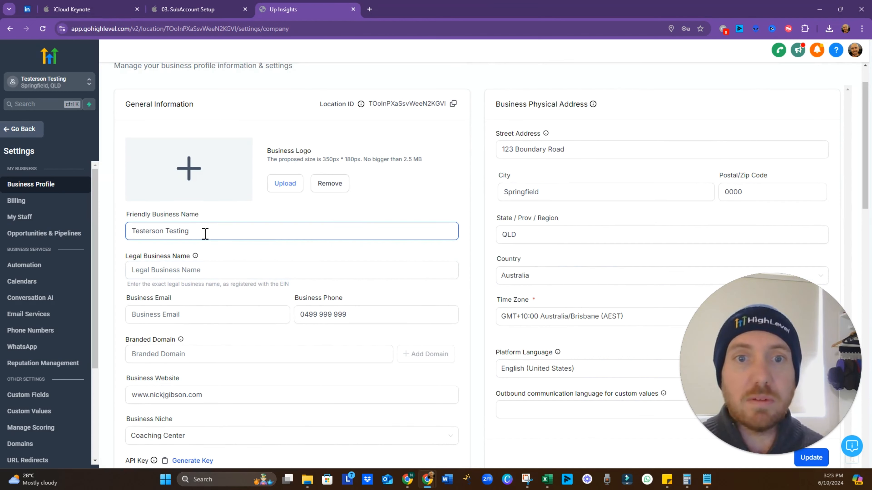
{"action": "left_click", "coordinate": [208, 272]}
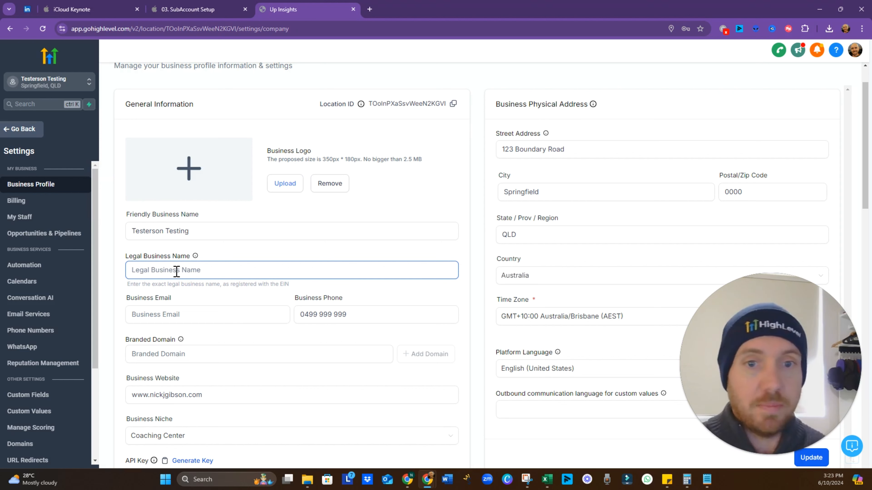
Set the legal business name to Test Testerson LTD and enter the business e-mail
{"action": "type", "text": "Test Testerson LTD"}
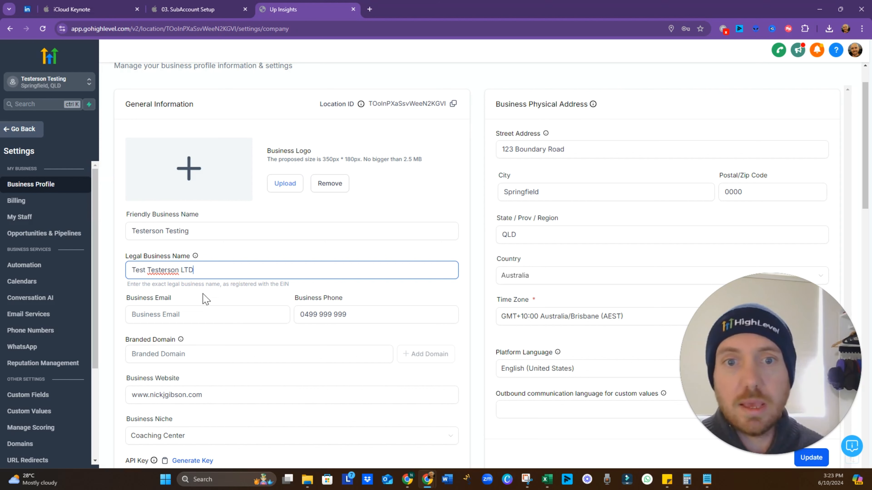
{"action": "left_click", "coordinate": [200, 321]}
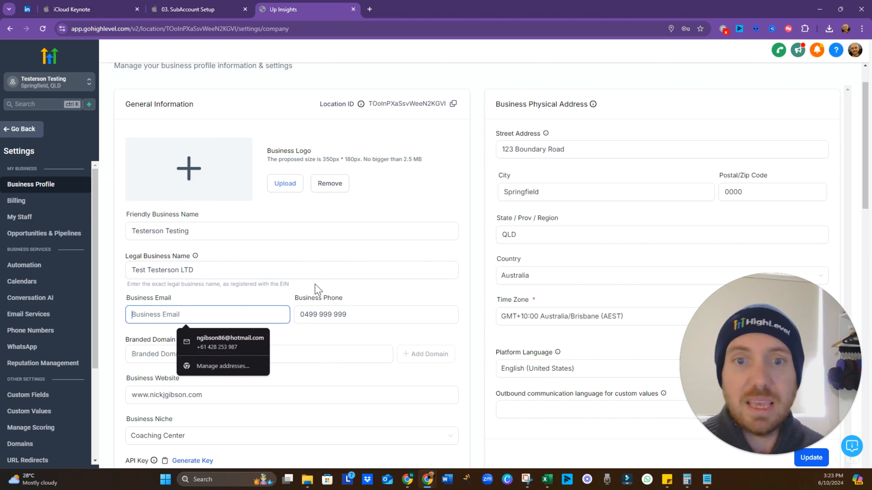
{"action": "double_click", "coordinate": [220, 291]}
{"action": "left_click", "coordinate": [203, 312]}
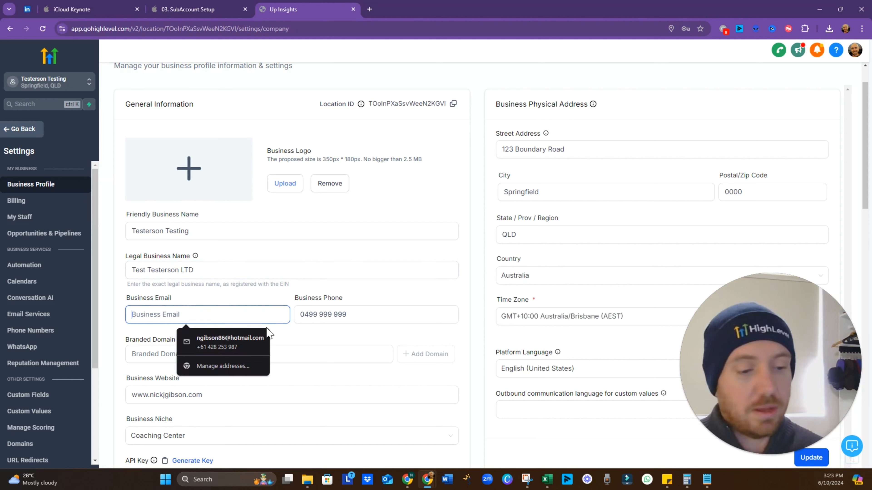
{"action": "type", "text": "tea"}
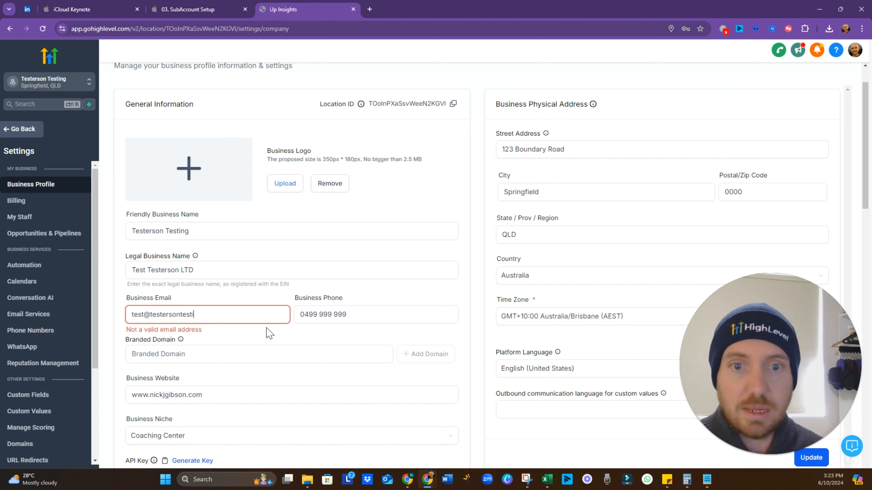
{"action": "type", "text": "t@testersontesting.com"}
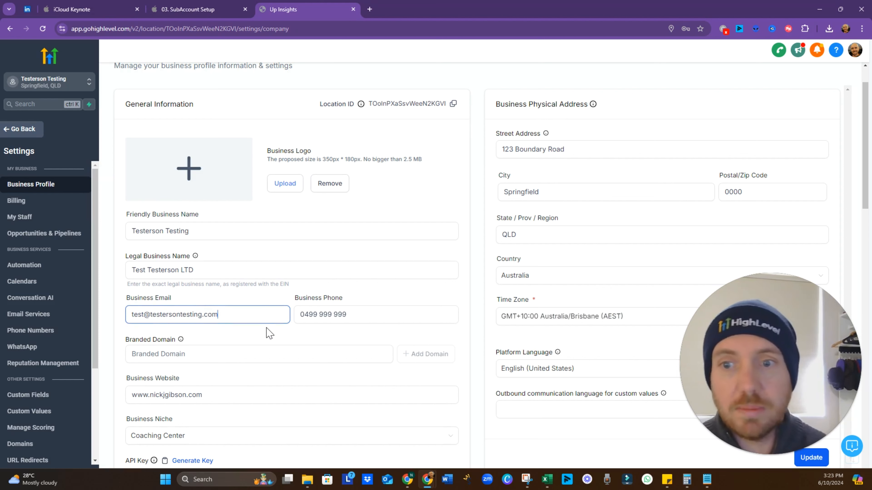
Check the business website, branded domain and phone fields, then scroll down the profile
{"action": "left_click", "coordinate": [204, 395]}
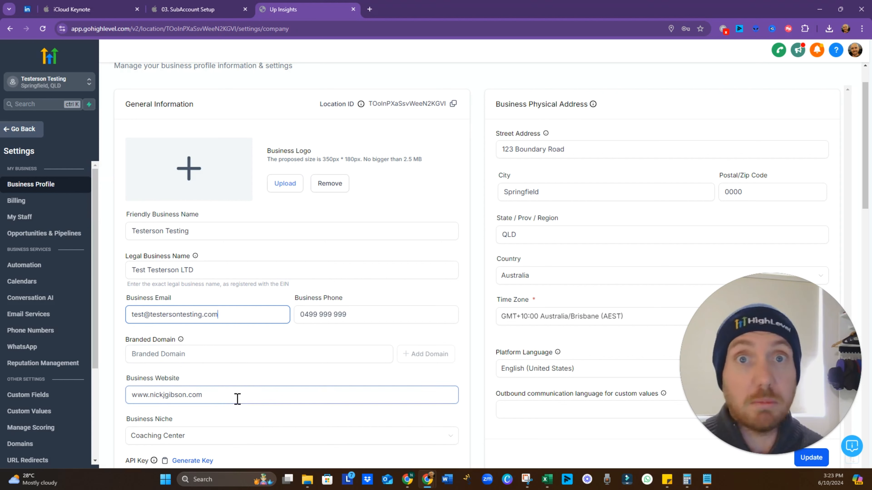
{"action": "left_click", "coordinate": [270, 347]}
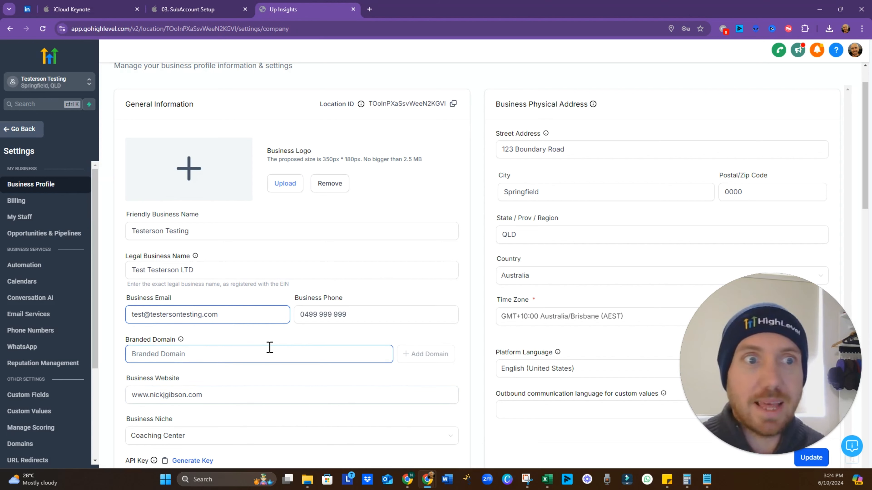
{"action": "left_click", "coordinate": [250, 332]}
{"action": "left_click", "coordinate": [325, 318]}
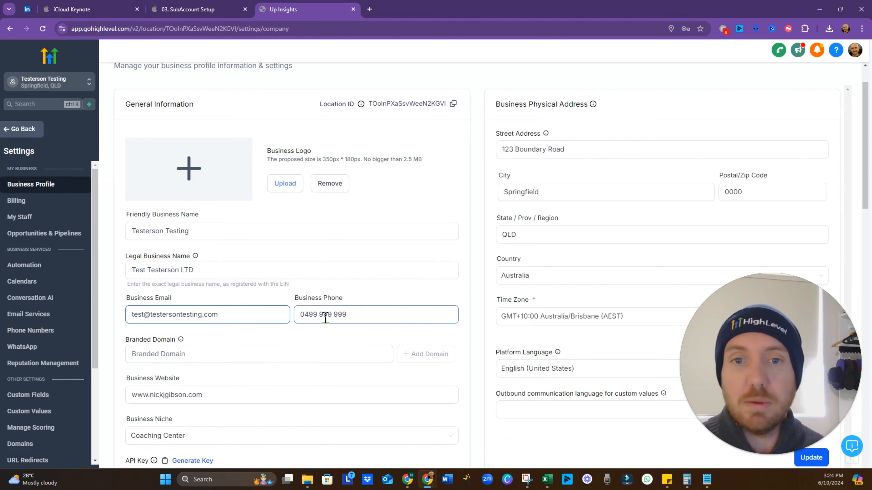
{"action": "scroll", "coordinate": [332, 319], "scroll_direction": "down", "scroll_amount": 1}
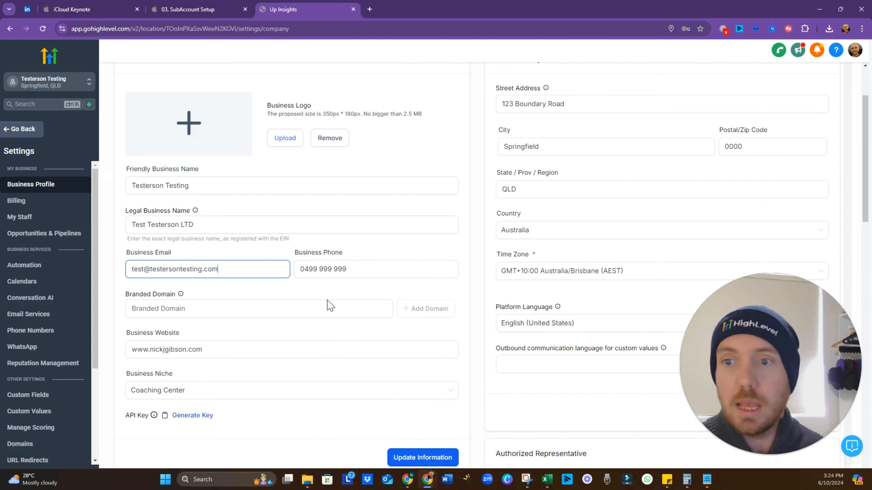
{"action": "scroll", "coordinate": [375, 278], "scroll_direction": "down", "scroll_amount": 6}
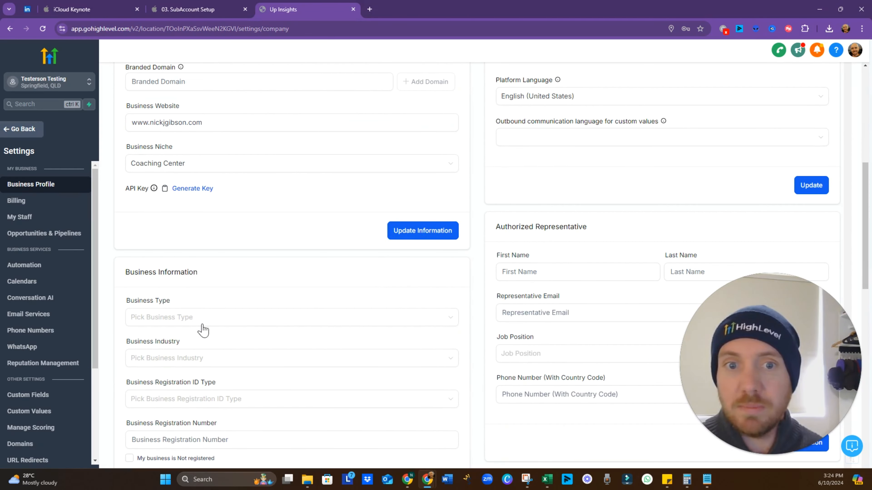
In Keynote, reveal the Business Name, Verify Contact Information and Time Zone & Currency points
{"action": "left_click", "coordinate": [197, 9]}
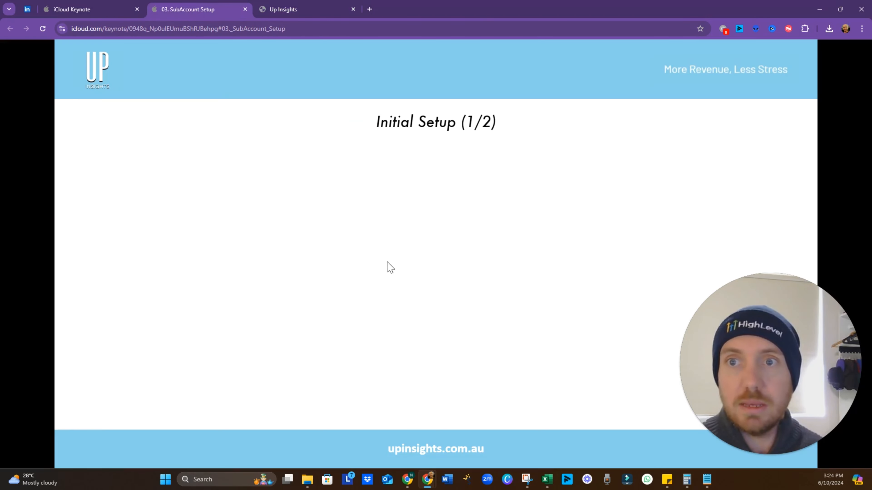
{"action": "left_click", "coordinate": [401, 233]}
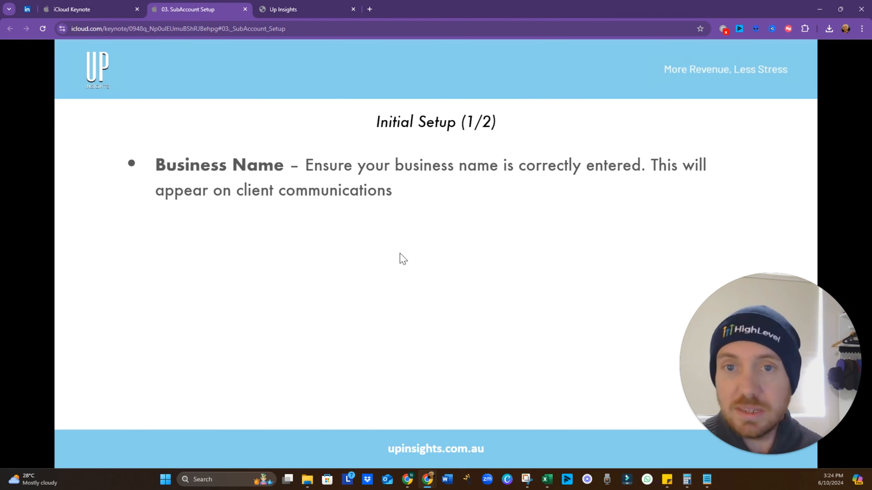
{"action": "left_click", "coordinate": [423, 311]}
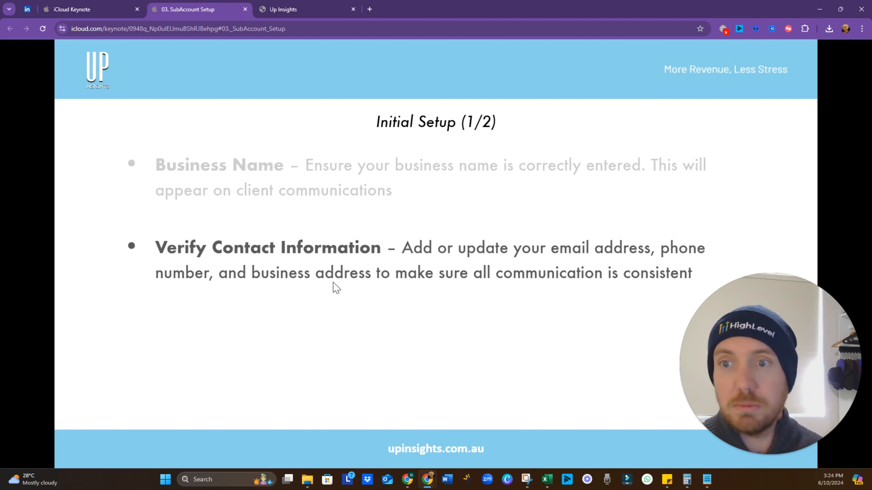
{"action": "left_click", "coordinate": [435, 341]}
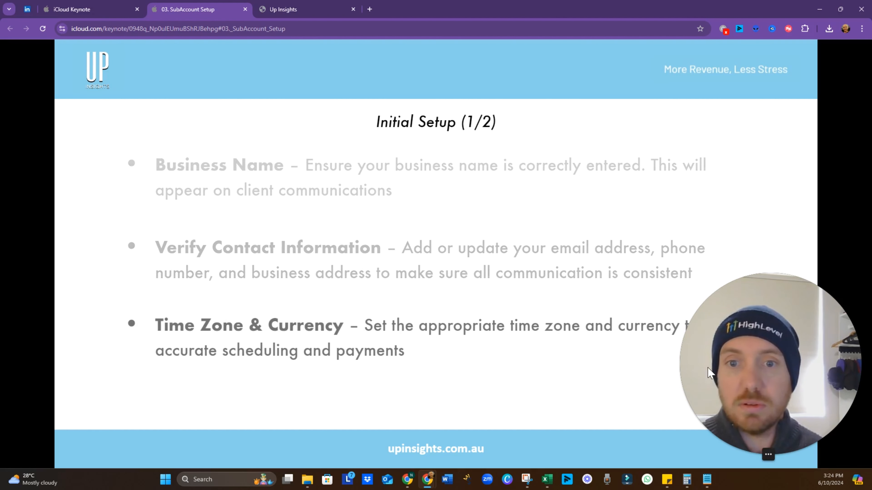
{"action": "left_click_drag", "start_coordinate": [741, 333], "coordinate": [746, 69]}
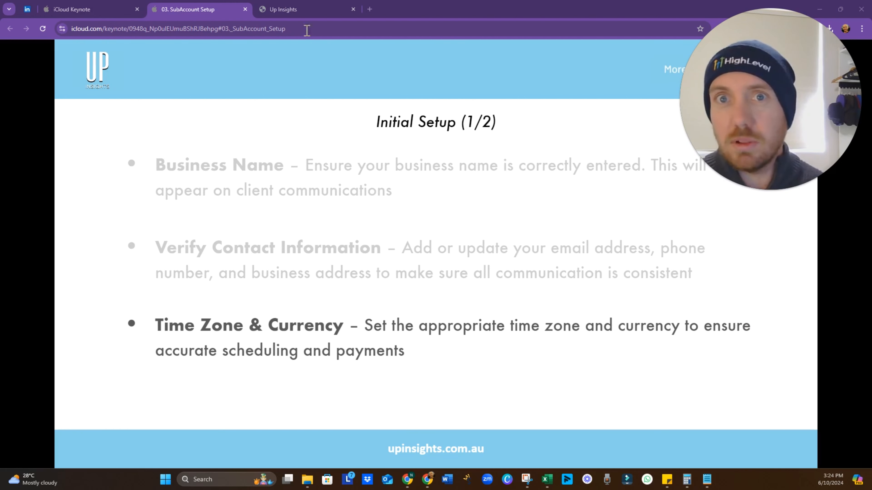
Glance at the HighLevel settings, then advance the deck to Initial Setup (2/2) showing Company Profile
{"action": "left_click", "coordinate": [309, 11]}
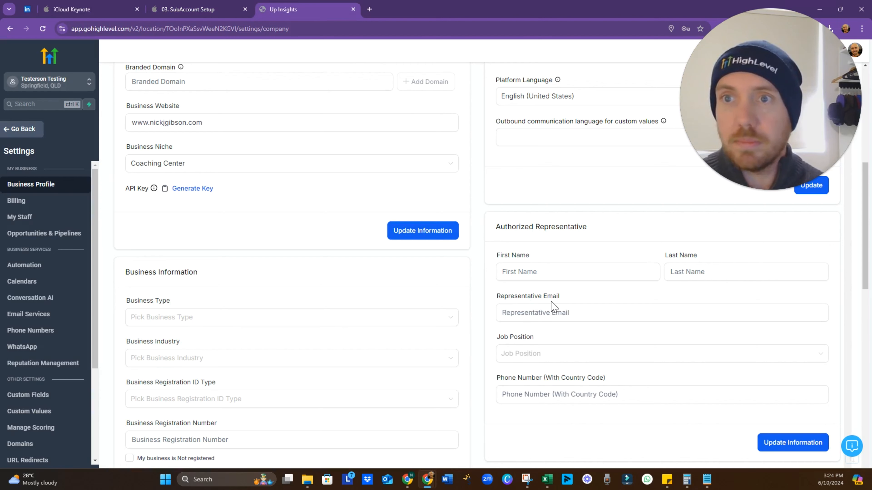
{"action": "scroll", "coordinate": [550, 306], "scroll_direction": "down", "scroll_amount": 9}
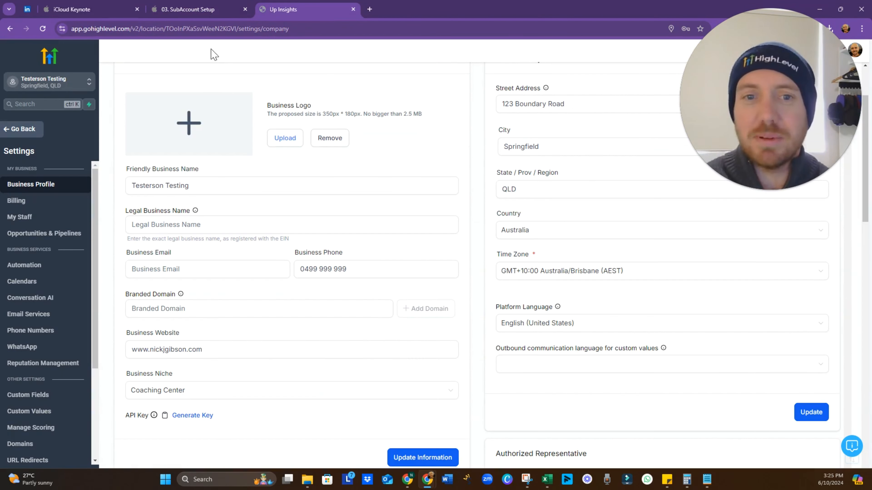
{"action": "left_click", "coordinate": [214, 12]}
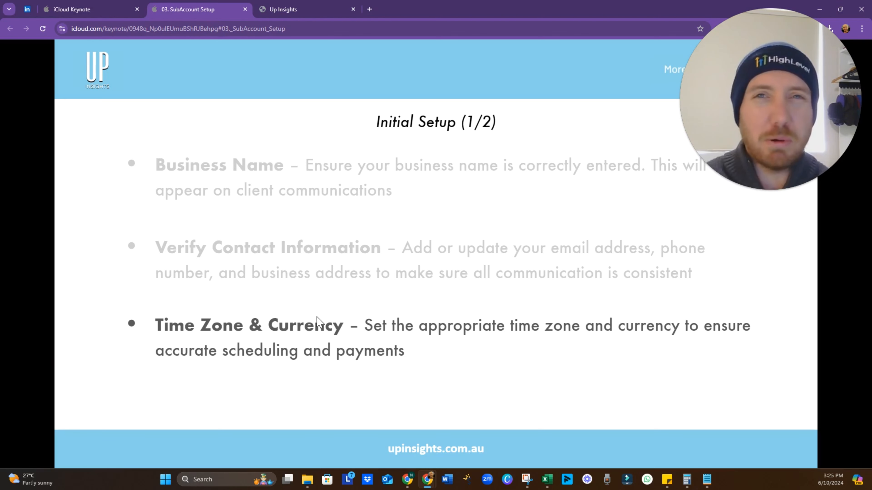
{"action": "left_click", "coordinate": [362, 245]}
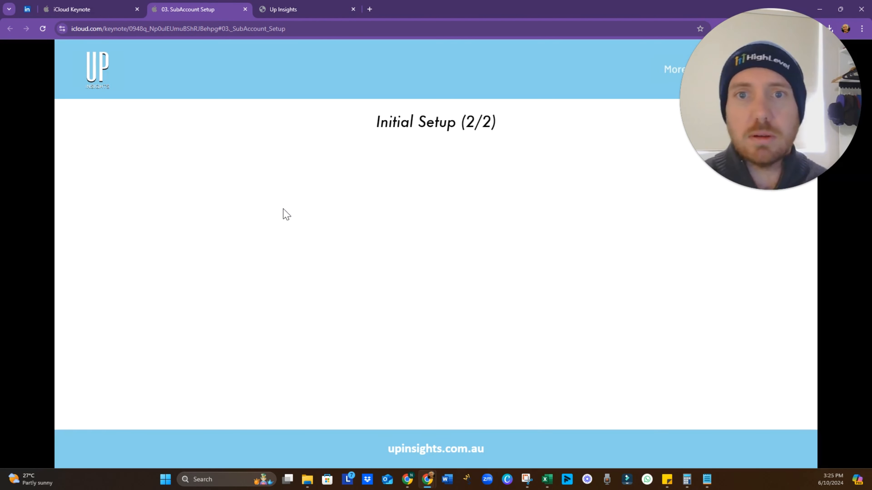
{"action": "left_click", "coordinate": [275, 206]}
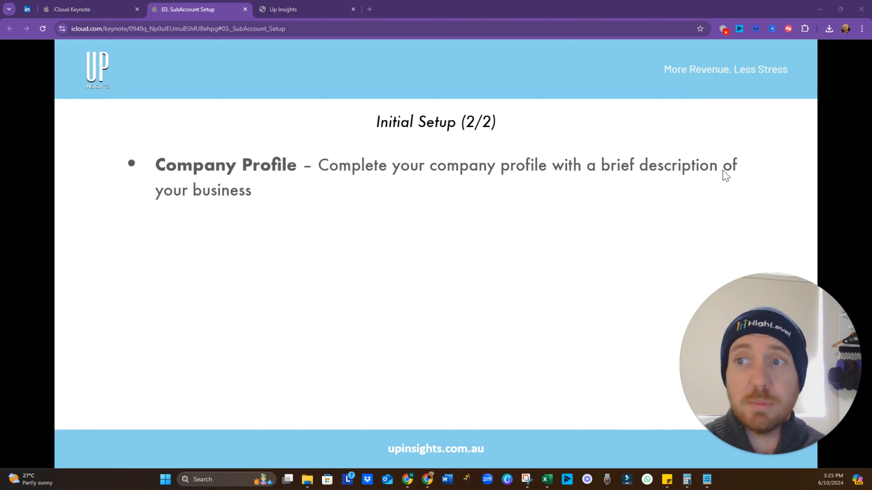
Set the business type to Limited Liability Company Or Sole-Proprietorship
{"action": "left_click", "coordinate": [298, 8]}
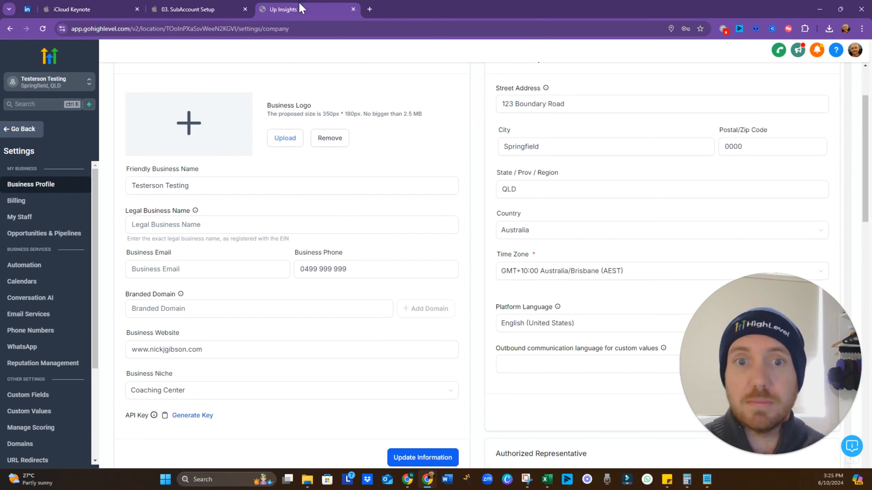
{"action": "scroll", "coordinate": [270, 326], "scroll_direction": "down", "scroll_amount": 8}
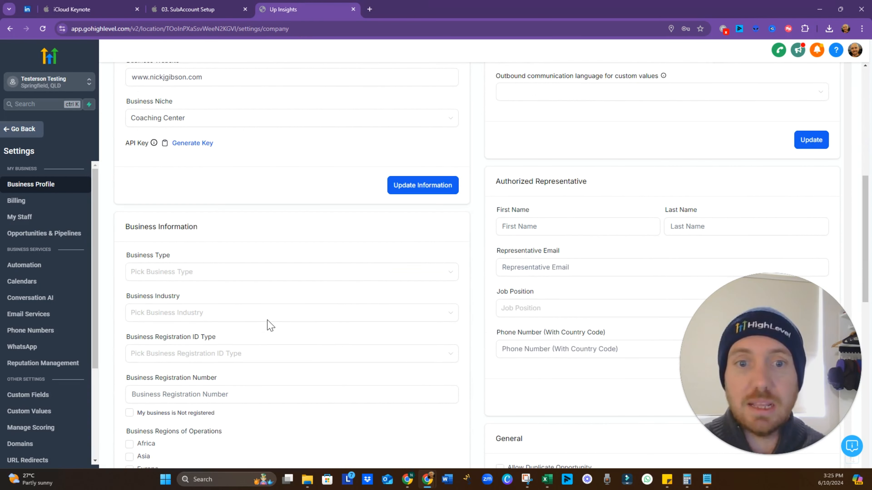
{"action": "left_click", "coordinate": [204, 278]}
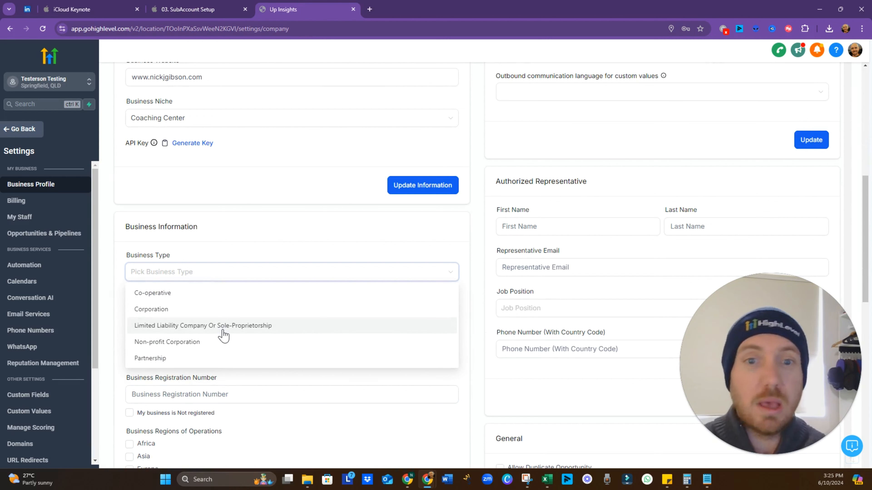
{"action": "left_click", "coordinate": [184, 332]}
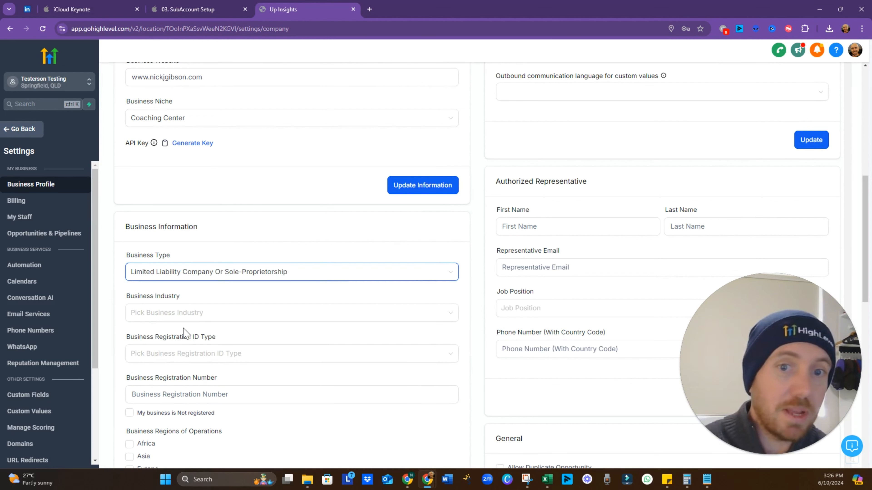
Set the business industry to Online
{"action": "left_click", "coordinate": [210, 323]}
{"action": "scroll", "coordinate": [194, 375], "scroll_direction": "down", "scroll_amount": 5}
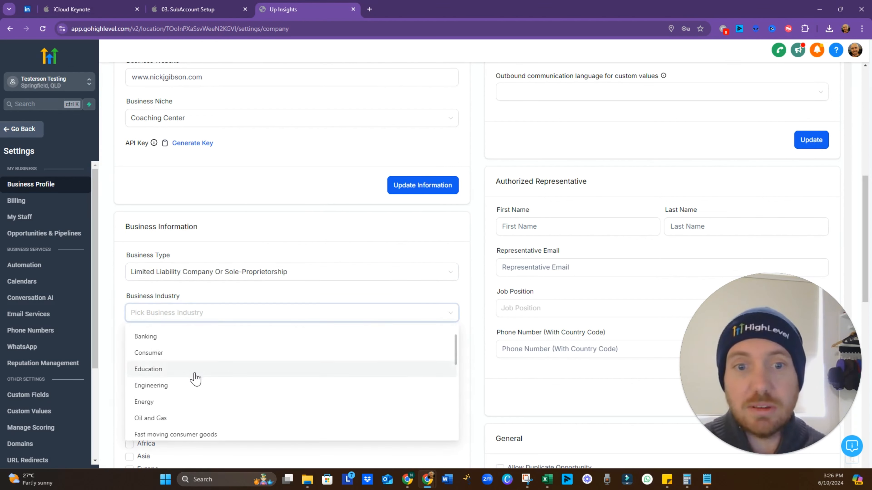
{"action": "scroll", "coordinate": [194, 380], "scroll_direction": "down", "scroll_amount": 6}
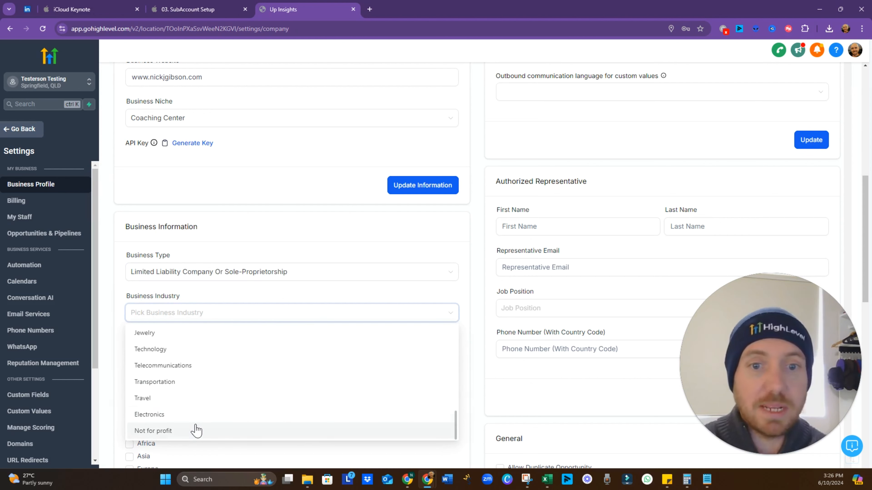
{"action": "scroll", "coordinate": [196, 431], "scroll_direction": "up", "scroll_amount": 6}
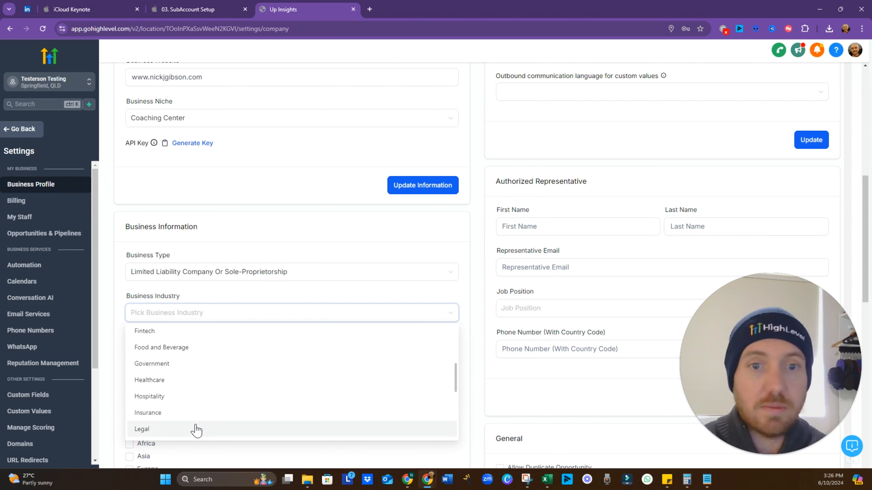
{"action": "scroll", "coordinate": [197, 431], "scroll_direction": "down", "scroll_amount": 2}
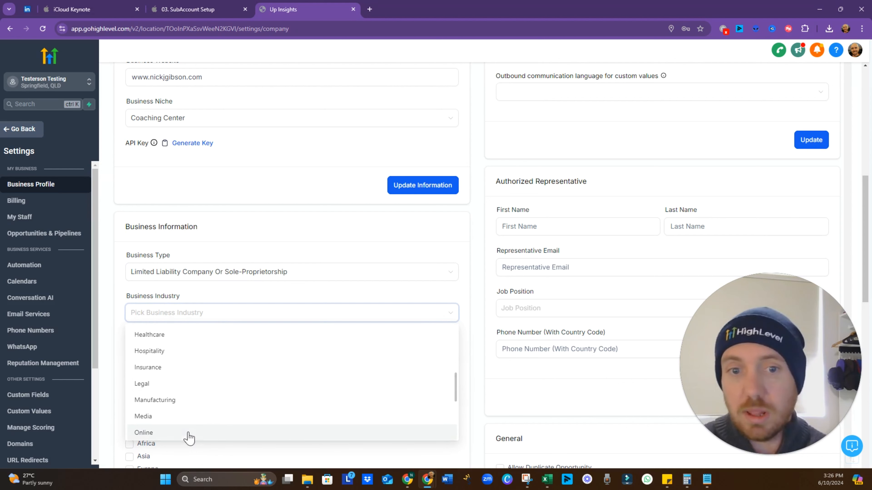
{"action": "scroll", "coordinate": [191, 437], "scroll_direction": "up", "scroll_amount": 2}
{"action": "scroll", "coordinate": [204, 406], "scroll_direction": "up", "scroll_amount": 5}
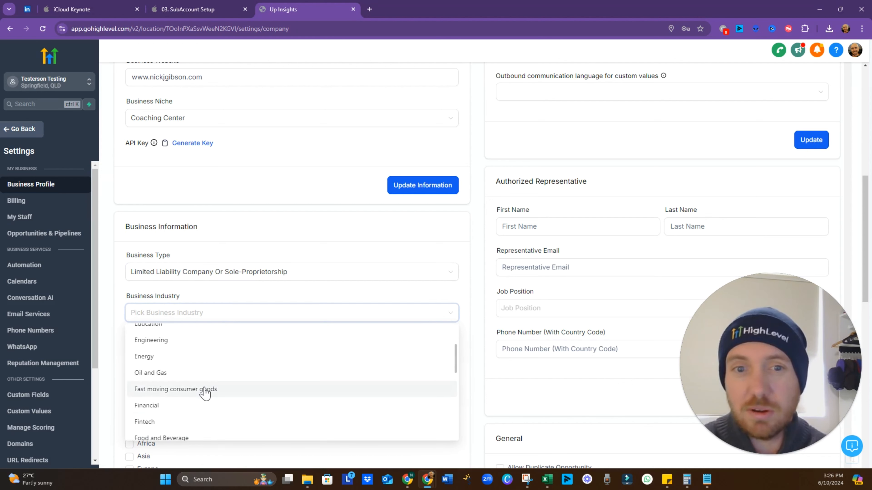
{"action": "scroll", "coordinate": [205, 394], "scroll_direction": "up", "scroll_amount": 2}
{"action": "scroll", "coordinate": [202, 395], "scroll_direction": "down", "scroll_amount": 5}
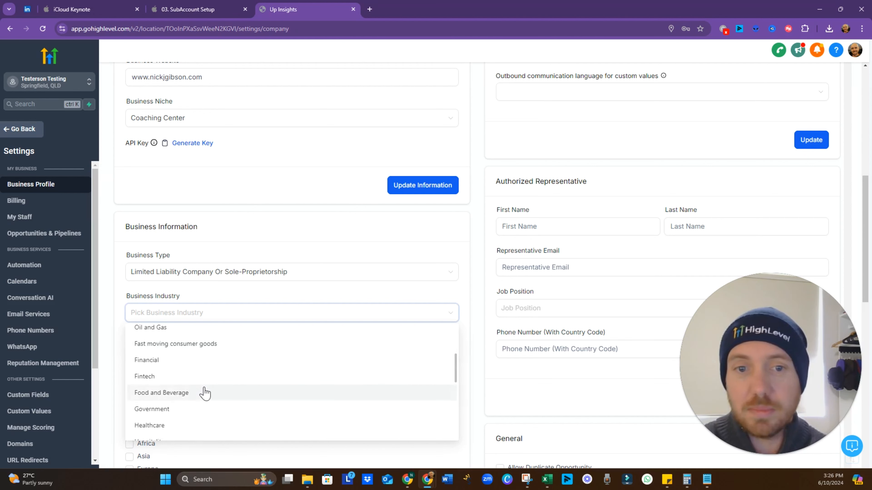
{"action": "left_click", "coordinate": [178, 434]}
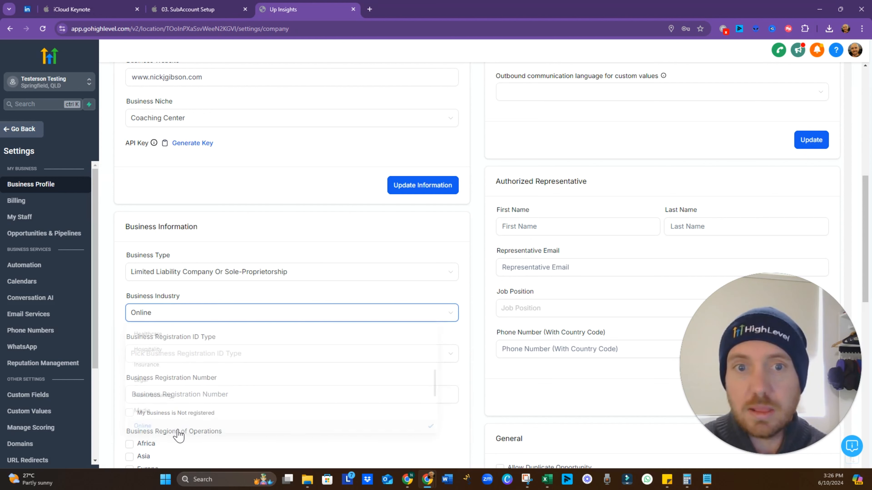
{"action": "left_click", "coordinate": [234, 357]}
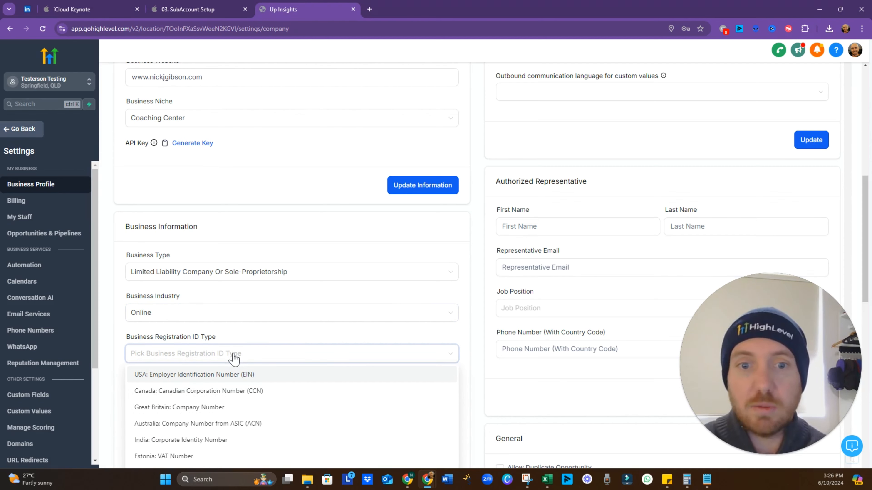
{"action": "scroll", "coordinate": [241, 344], "scroll_direction": "down", "scroll_amount": 3}
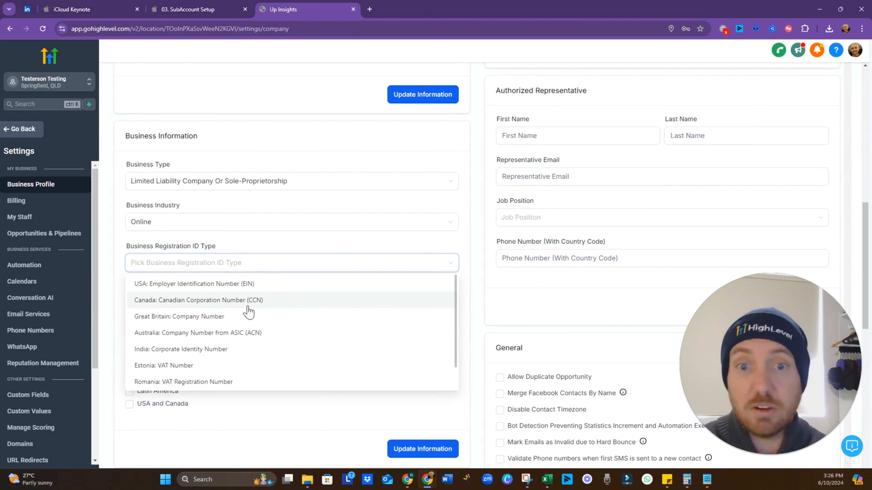
Save the business as not registered with the ACN ID type and the Europe and USA and Canada regions
{"action": "left_click", "coordinate": [222, 340]}
{"action": "left_click", "coordinate": [225, 304]}
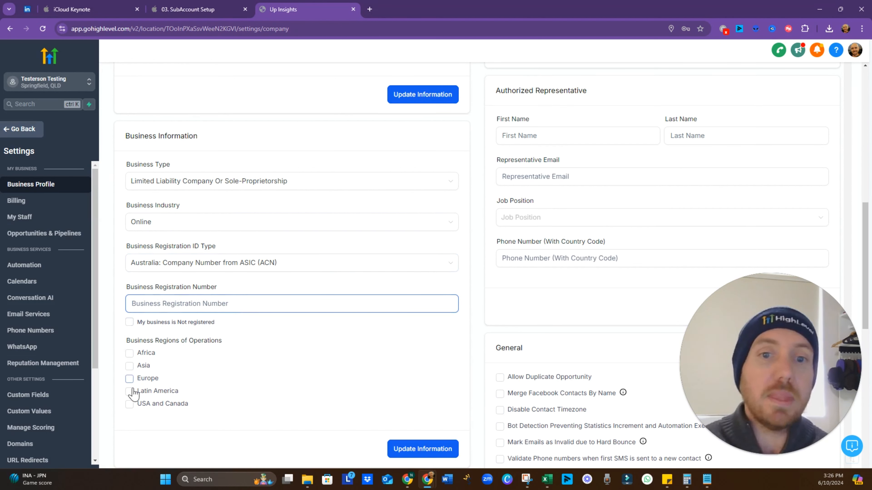
{"action": "left_click", "coordinate": [130, 322]}
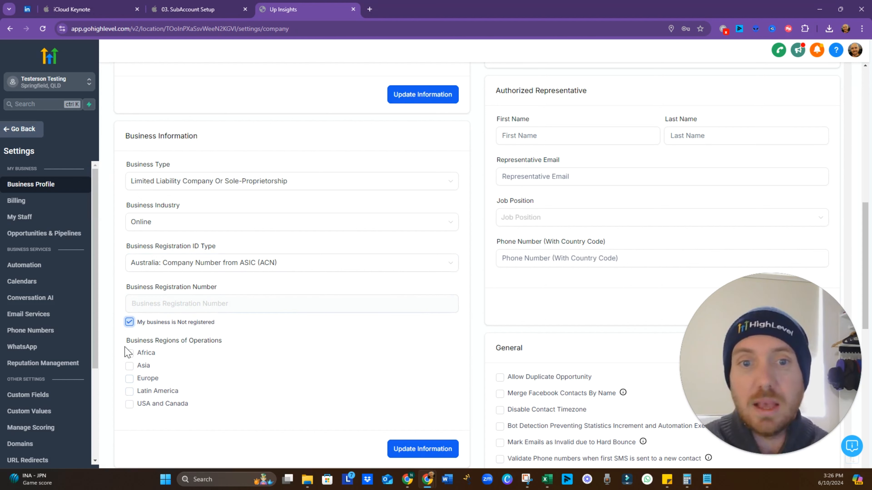
{"action": "left_click", "coordinate": [130, 406]}
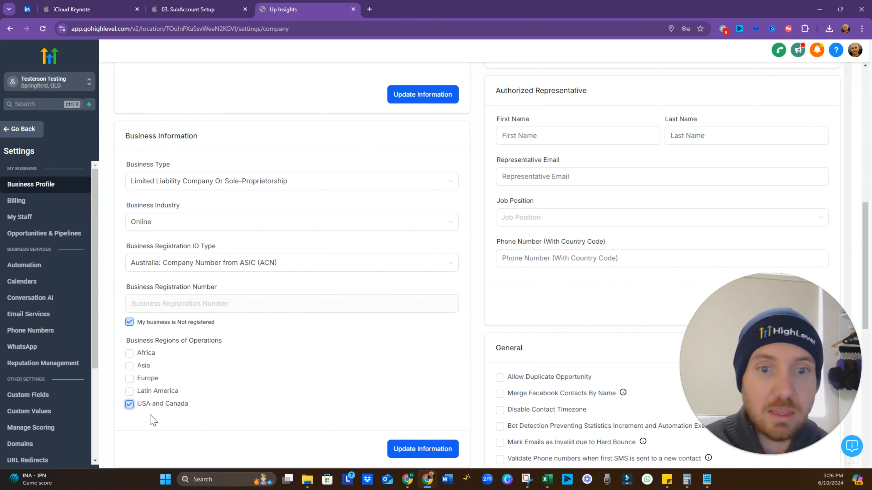
{"action": "left_click", "coordinate": [130, 379]}
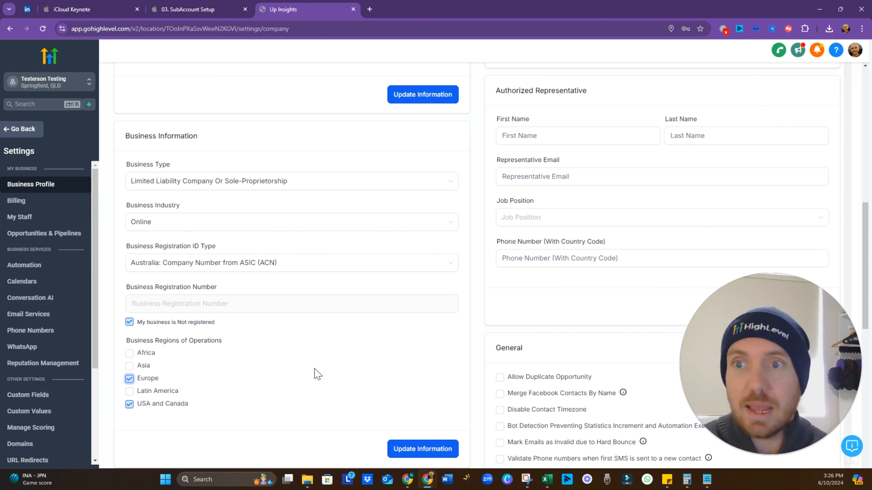
{"action": "left_click", "coordinate": [416, 450]}
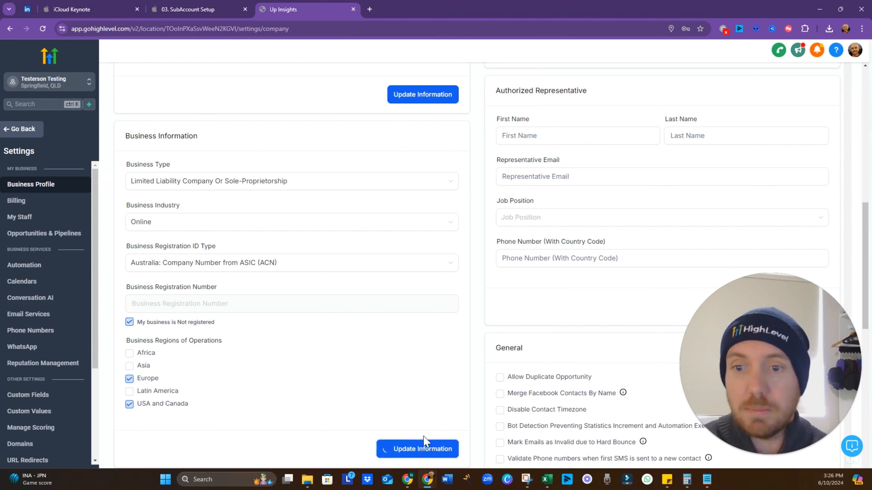
{"action": "scroll", "coordinate": [325, 371], "scroll_direction": "down", "scroll_amount": 2}
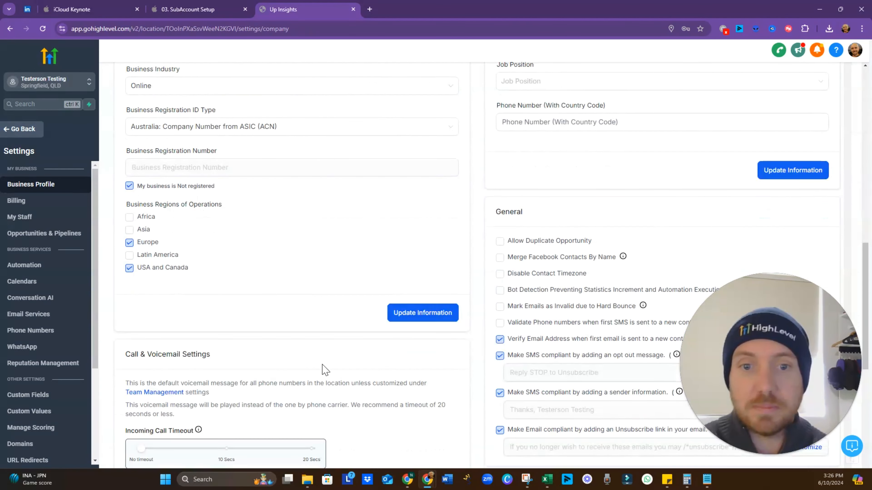
{"action": "scroll", "coordinate": [324, 370], "scroll_direction": "up", "scroll_amount": 4}
Advance the Initial Setup slide to the User Roles & Permissions bullet, then return to HighLevel
{"action": "left_click", "coordinate": [194, 10]}
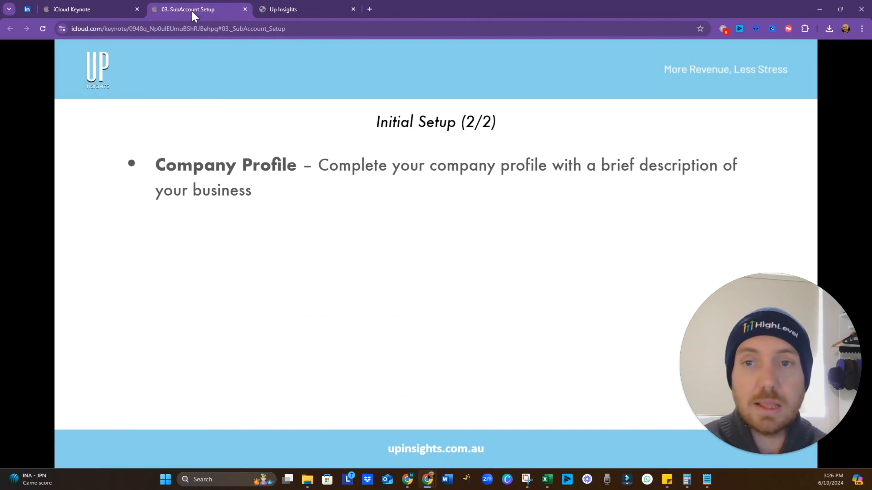
{"action": "left_click", "coordinate": [265, 336]}
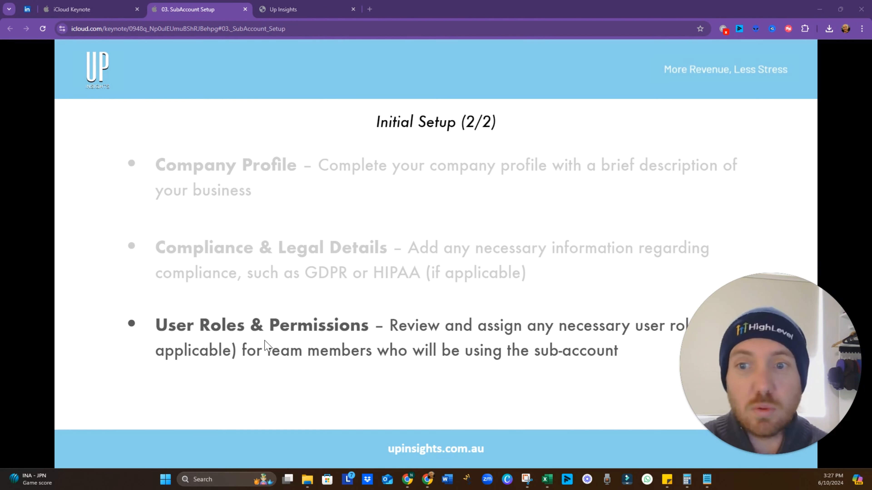
{"action": "left_click_drag", "start_coordinate": [727, 354], "coordinate": [713, 71]}
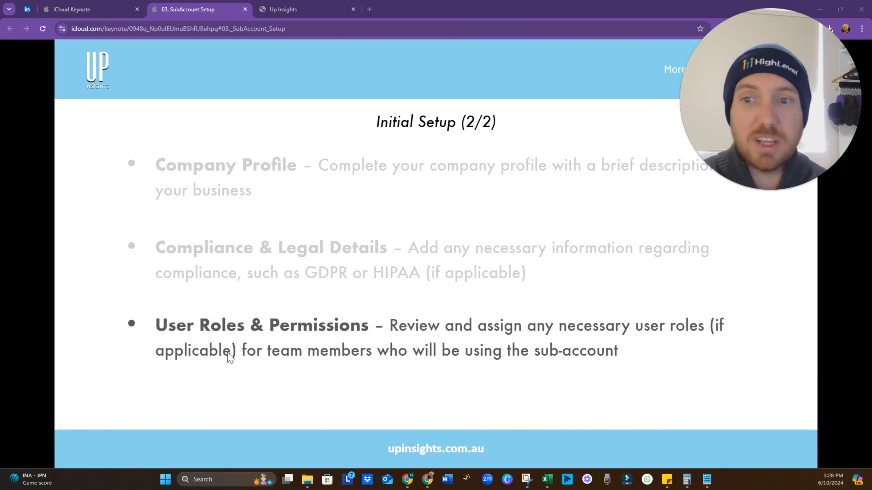
{"action": "left_click", "coordinate": [309, 8]}
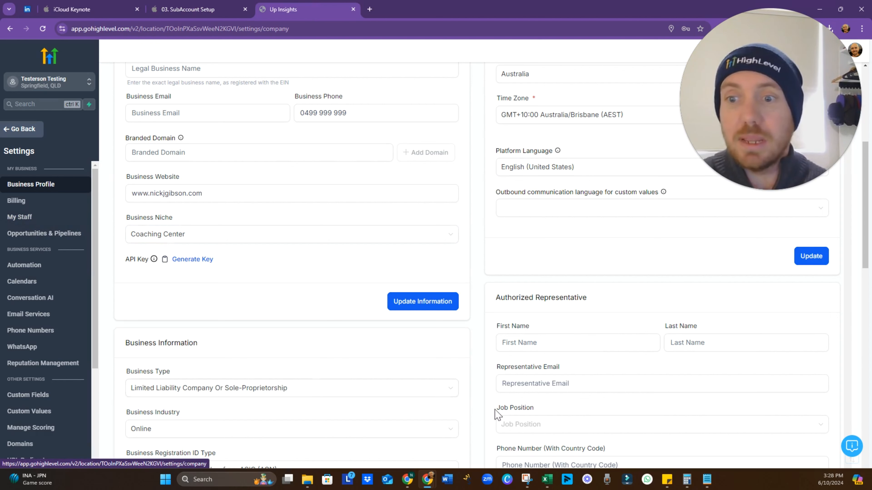
Start a new employee under My Staff and autofill the first name, last name and contact details
{"action": "left_click", "coordinate": [30, 222]}
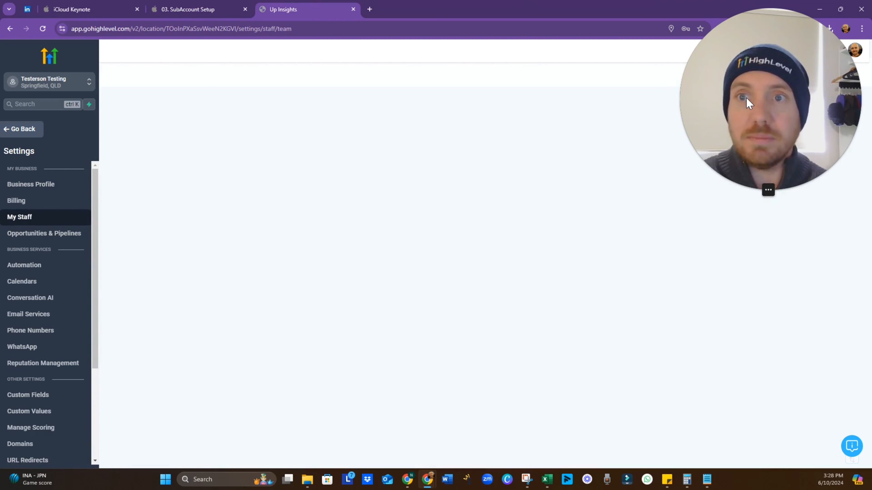
{"action": "left_click_drag", "start_coordinate": [739, 97], "coordinate": [739, 360]}
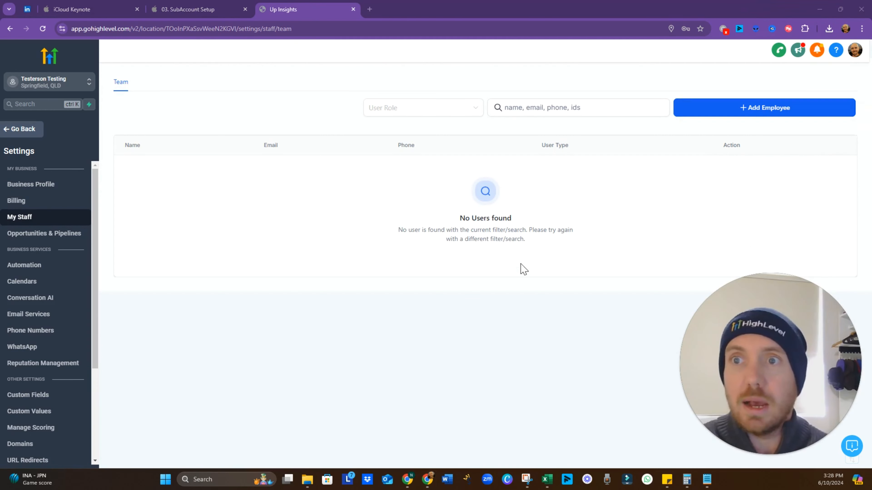
{"action": "left_click", "coordinate": [706, 108]}
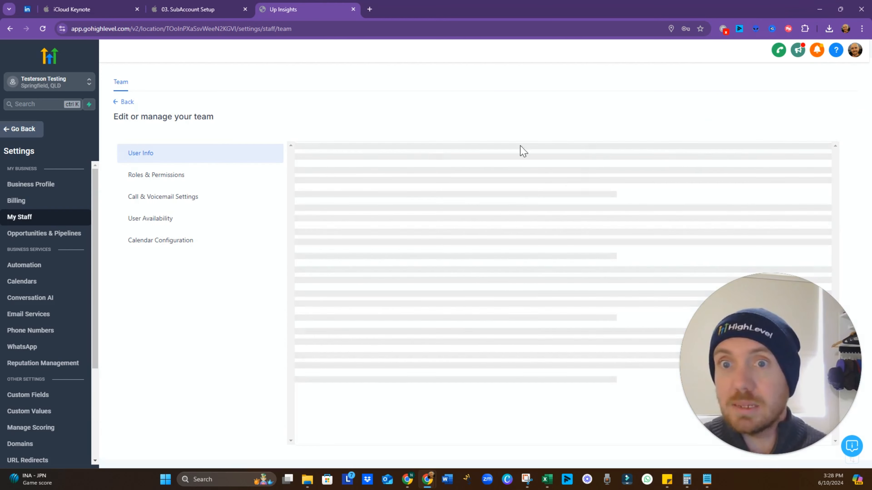
{"action": "left_click", "coordinate": [376, 267]}
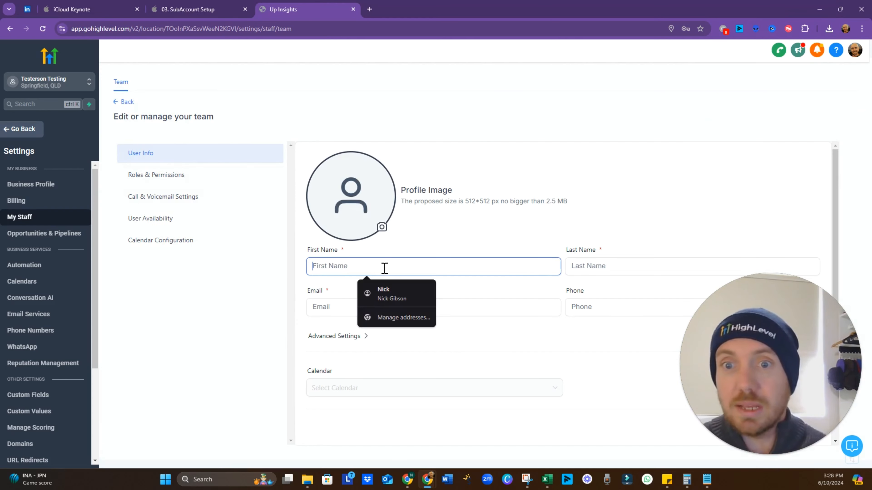
{"action": "left_click", "coordinate": [384, 292]}
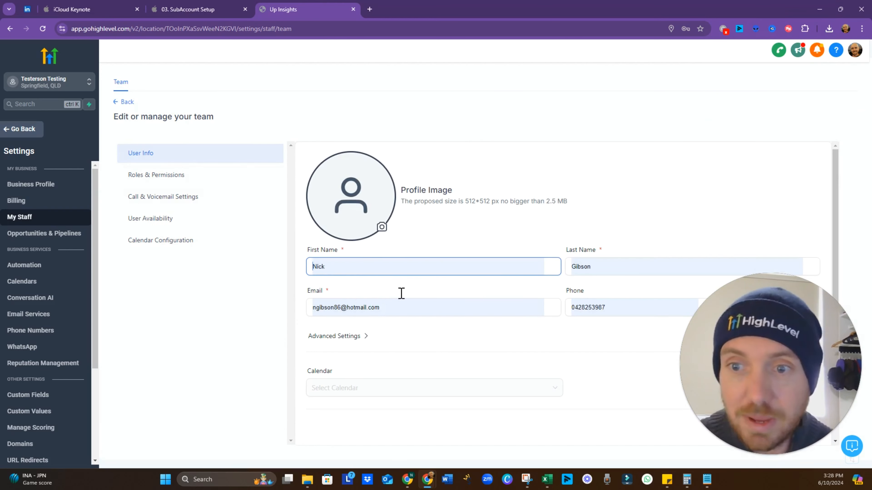
{"action": "left_click", "coordinate": [443, 312]}
Replace the e-mail with the employee's company work address, fill the phone, and save
{"action": "left_click_drag", "start_coordinate": [443, 312], "coordinate": [279, 318]}
{"action": "key", "text": "BackSpace"}
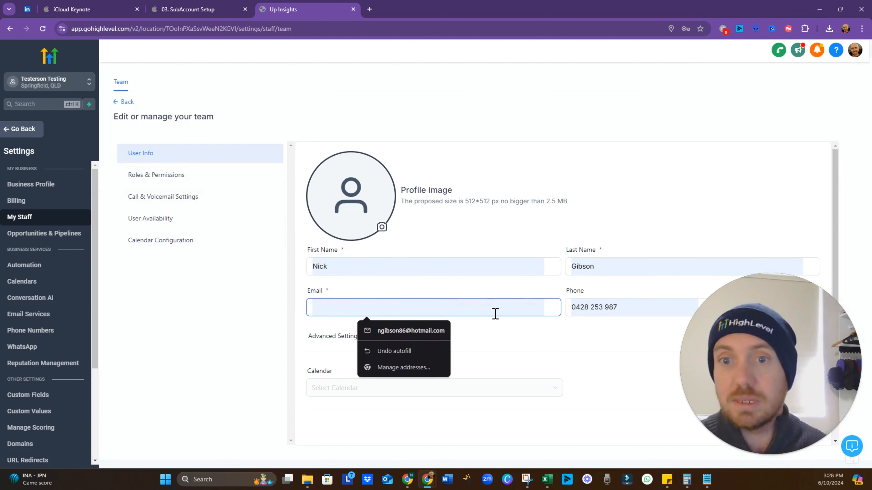
{"action": "left_click", "coordinate": [426, 332]}
{"action": "key", "text": "ctrl+a"}
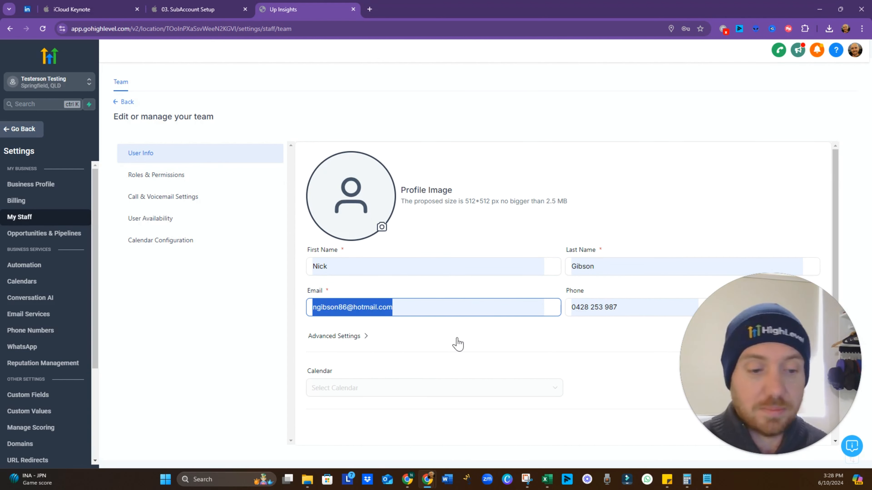
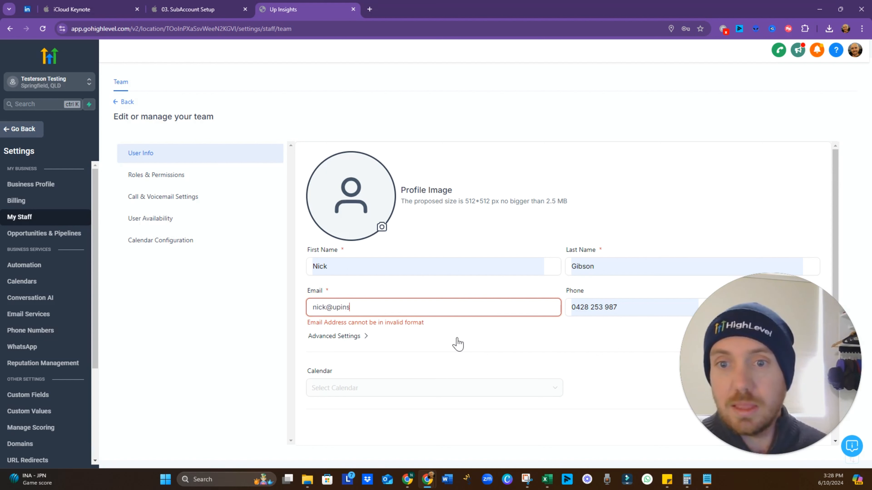
{"action": "key", "text": "Tab"}
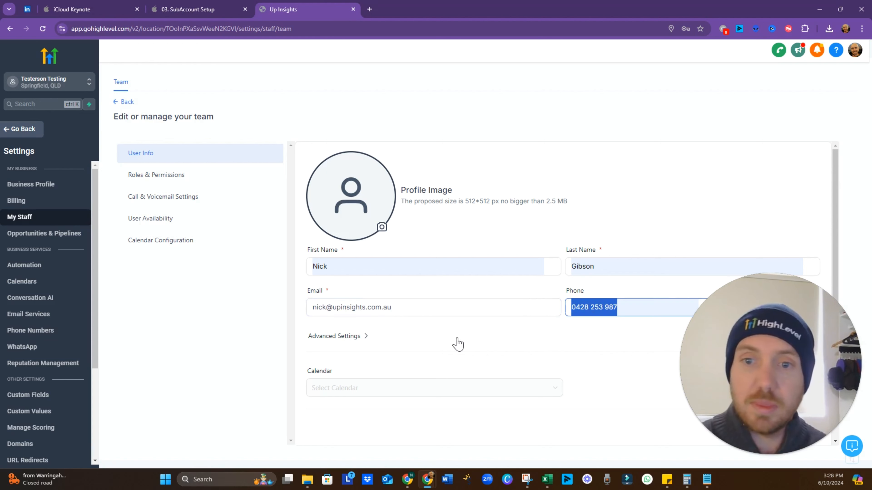
{"action": "left_click", "coordinate": [490, 324]}
{"action": "left_click_drag", "start_coordinate": [738, 405], "coordinate": [775, 114]}
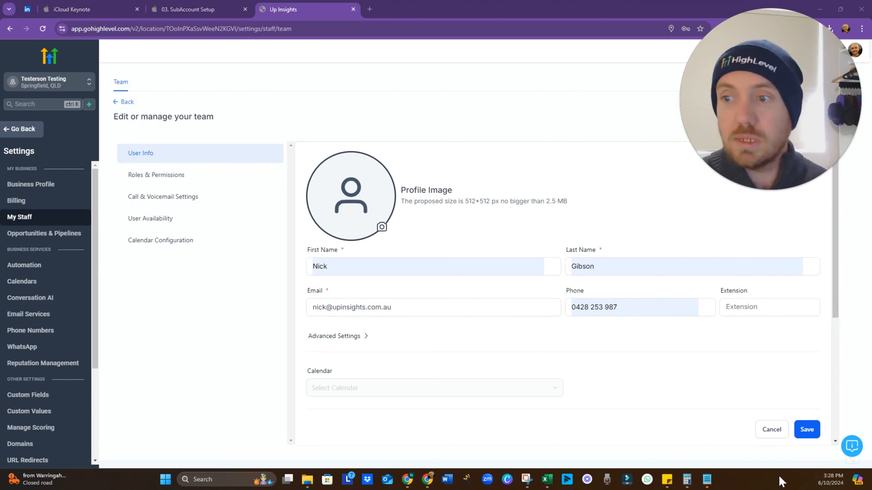
{"action": "left_click", "coordinate": [804, 430]}
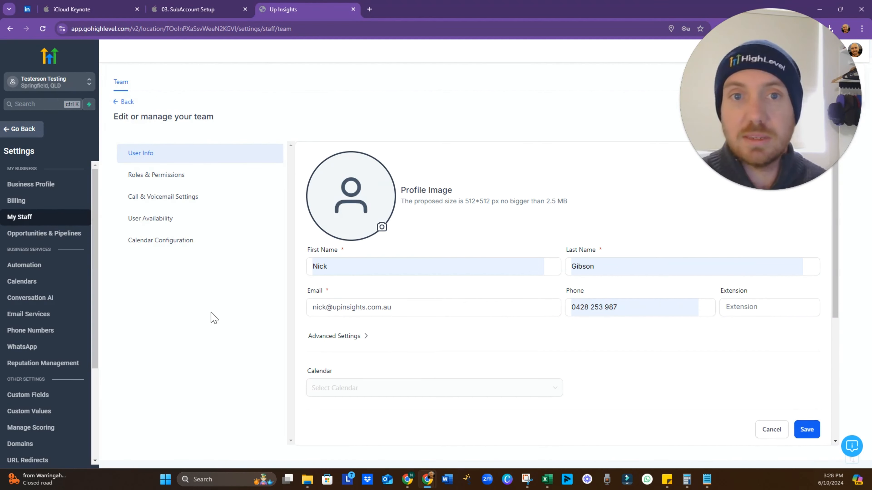
Change the staff member's role to User, keeping Data Visibility Scope on All Records
{"action": "left_click", "coordinate": [167, 177]}
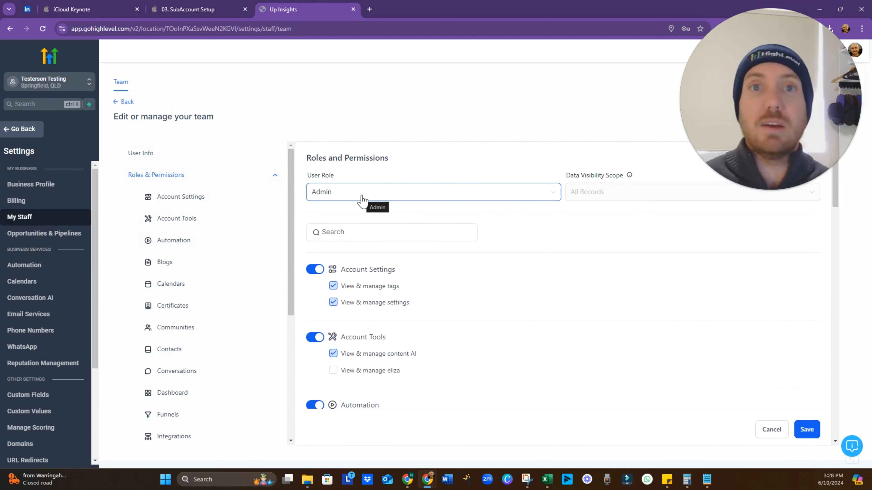
{"action": "left_click", "coordinate": [354, 198]}
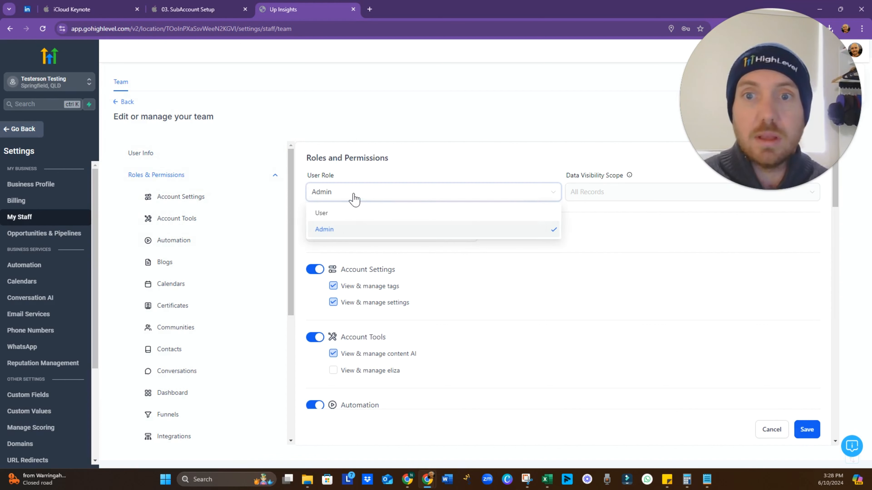
{"action": "left_click", "coordinate": [359, 214]}
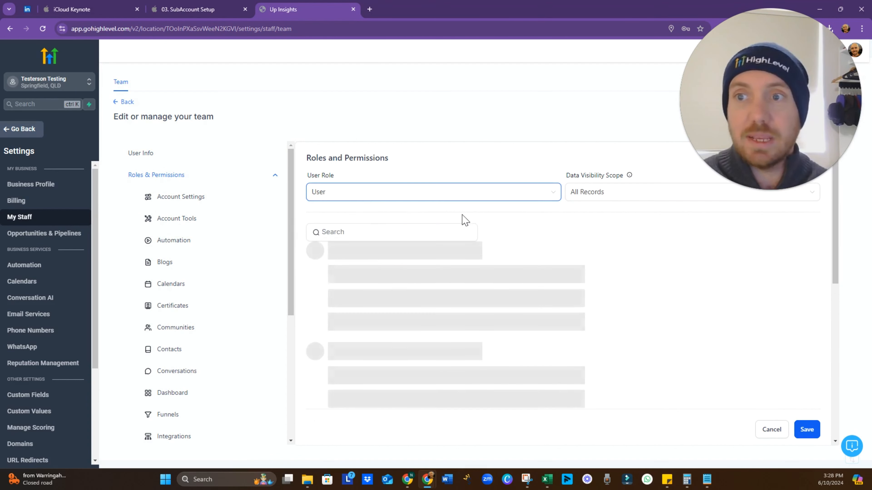
{"action": "left_click", "coordinate": [627, 201]}
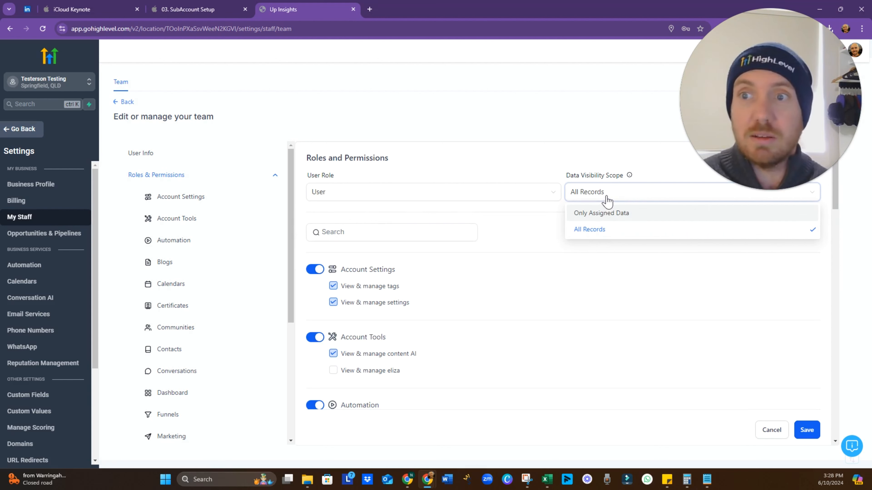
{"action": "left_click", "coordinate": [499, 273]}
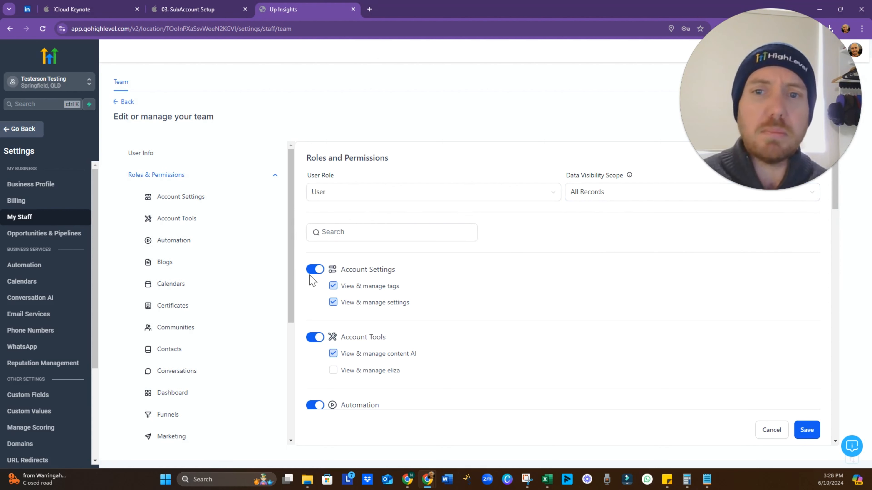
{"action": "scroll", "coordinate": [345, 314], "scroll_direction": "down", "scroll_amount": 7}
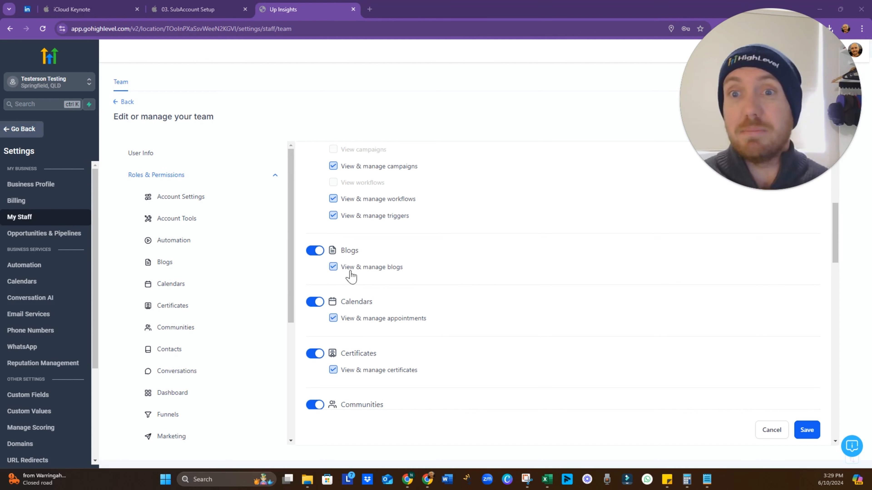
Toggle Automation permissions off and on, then grant view access to campaigns and workflows
{"action": "scroll", "coordinate": [351, 276], "scroll_direction": "up", "scroll_amount": 4}
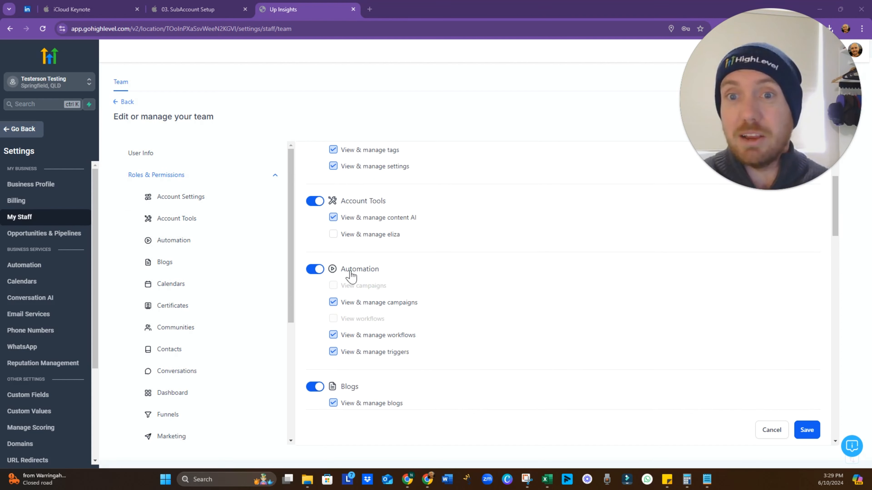
{"action": "left_click", "coordinate": [318, 270]}
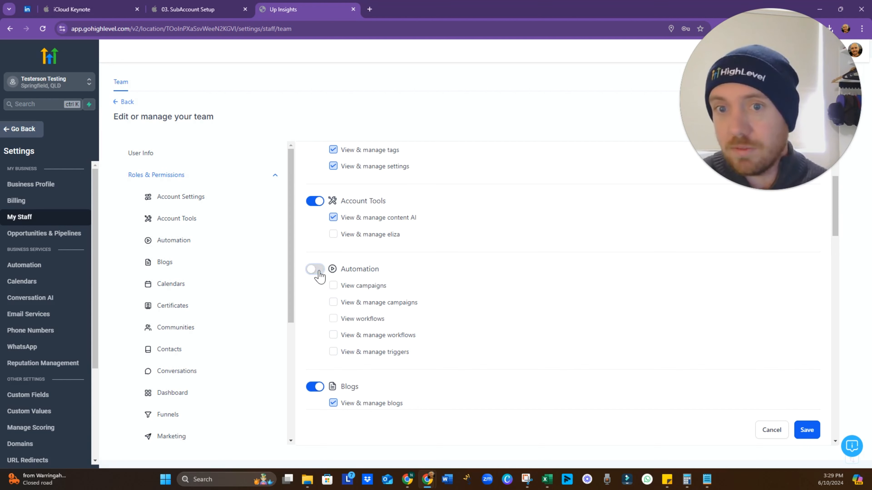
{"action": "left_click", "coordinate": [317, 271]}
{"action": "scroll", "coordinate": [347, 319], "scroll_direction": "down", "scroll_amount": 1}
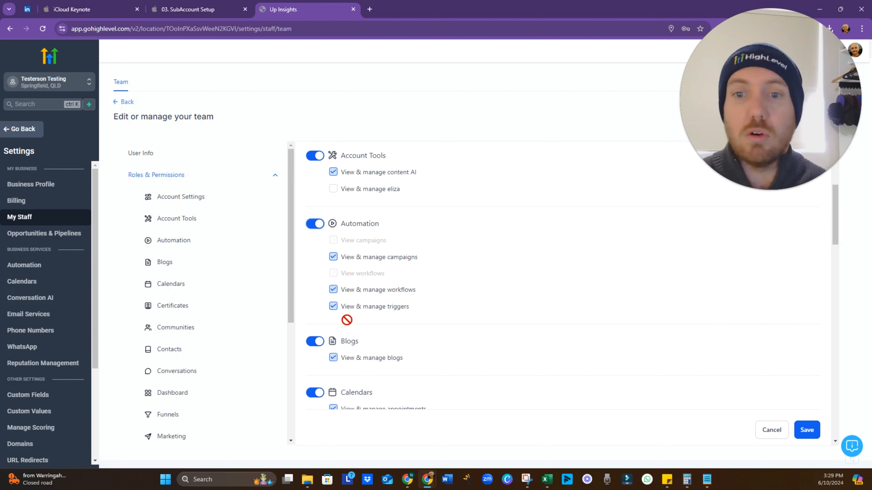
{"action": "left_click", "coordinate": [319, 230]}
{"action": "left_click", "coordinate": [333, 240]}
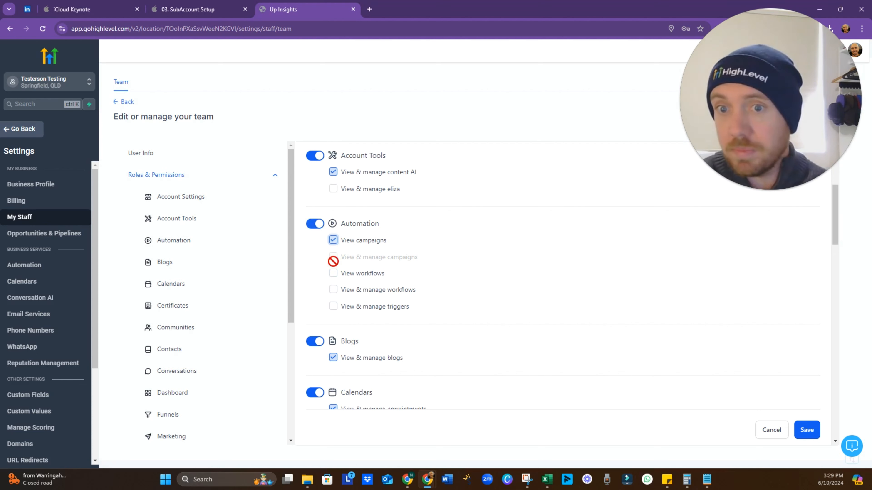
{"action": "left_click", "coordinate": [333, 274]}
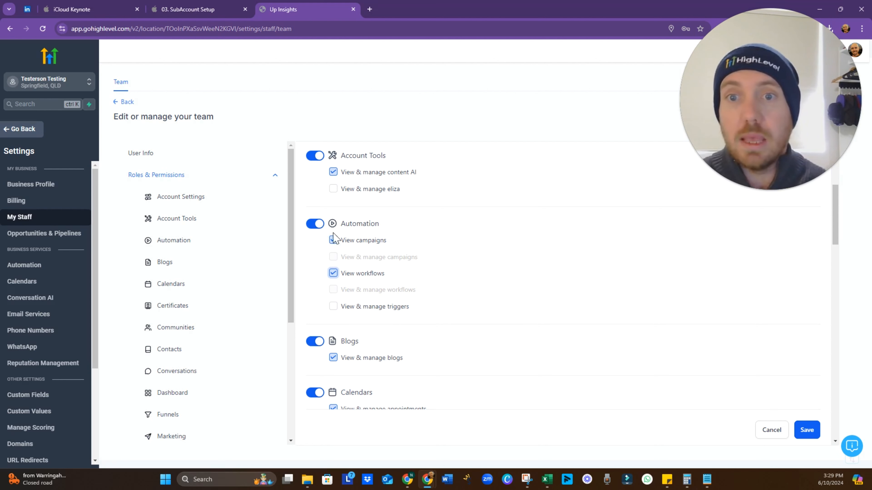
Upgrade the Automation permissions to managing campaigns, workflows and triggers
{"action": "left_click", "coordinate": [320, 226]}
{"action": "left_click", "coordinate": [333, 257]}
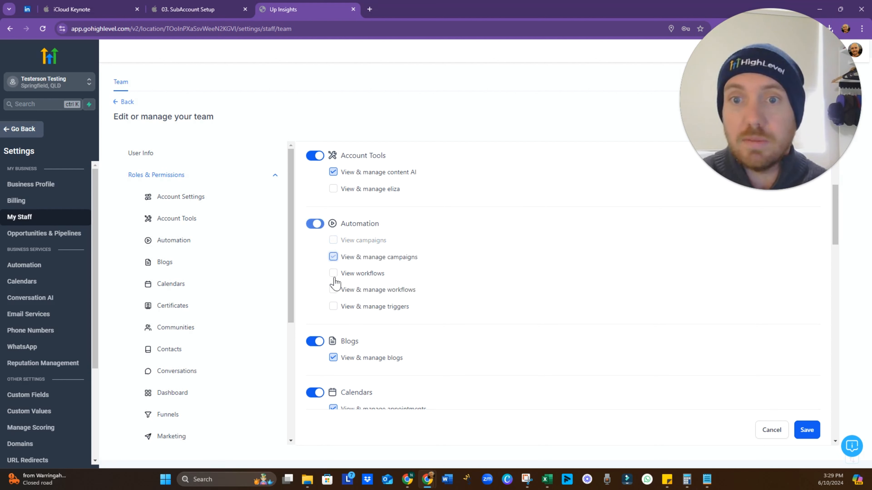
{"action": "left_click", "coordinate": [333, 290]}
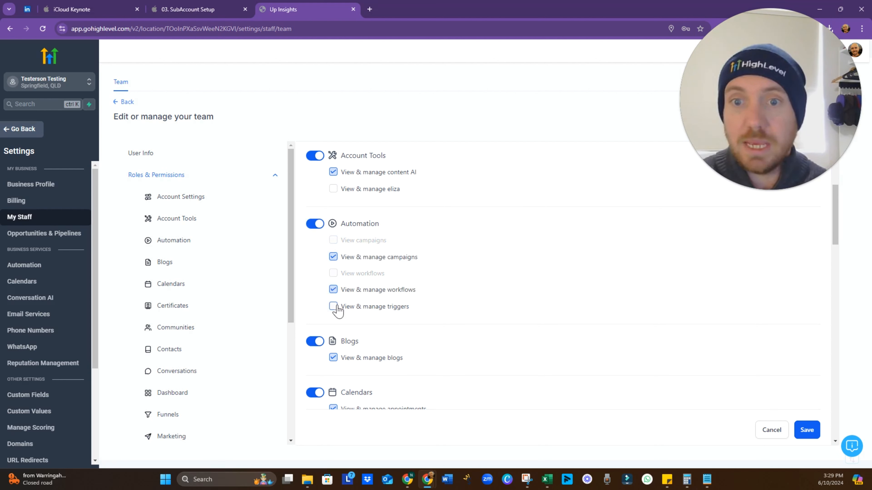
{"action": "left_click", "coordinate": [333, 306]}
{"action": "scroll", "coordinate": [389, 293], "scroll_direction": "down", "scroll_amount": 3}
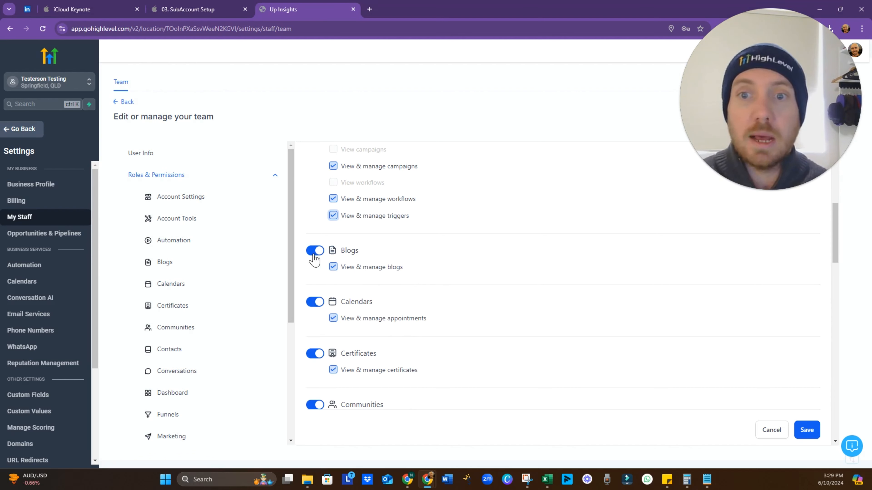
{"action": "scroll", "coordinate": [372, 268], "scroll_direction": "down", "scroll_amount": 3}
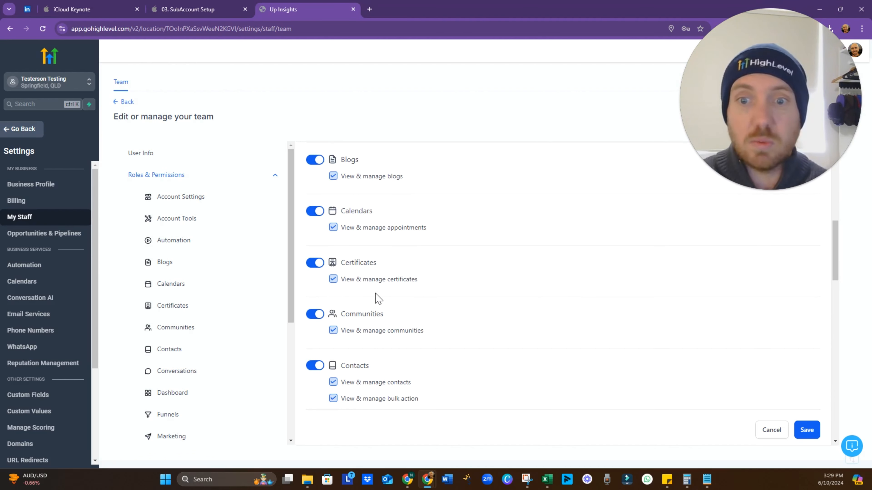
{"action": "scroll", "coordinate": [378, 299], "scroll_direction": "down", "scroll_amount": 12}
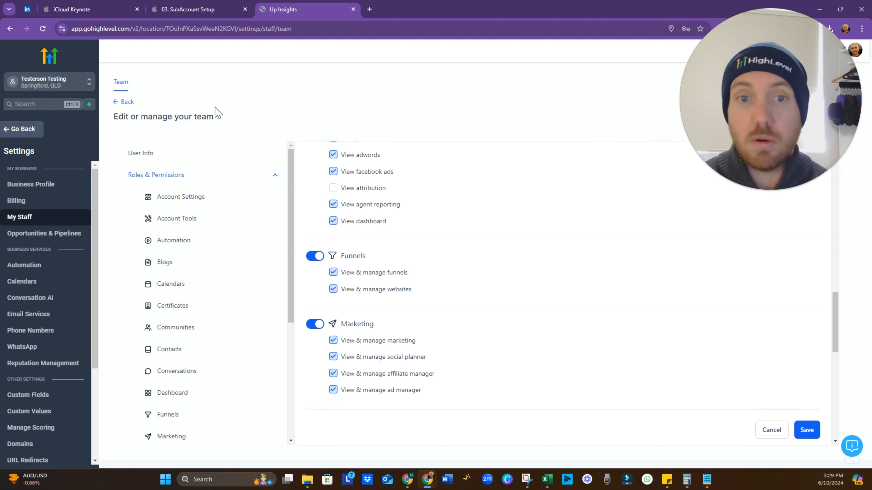
Leave the editor without saving and advance the Keynote deck to the Custom Branding slide
{"action": "left_click", "coordinate": [127, 102]}
{"action": "left_click", "coordinate": [205, 8]}
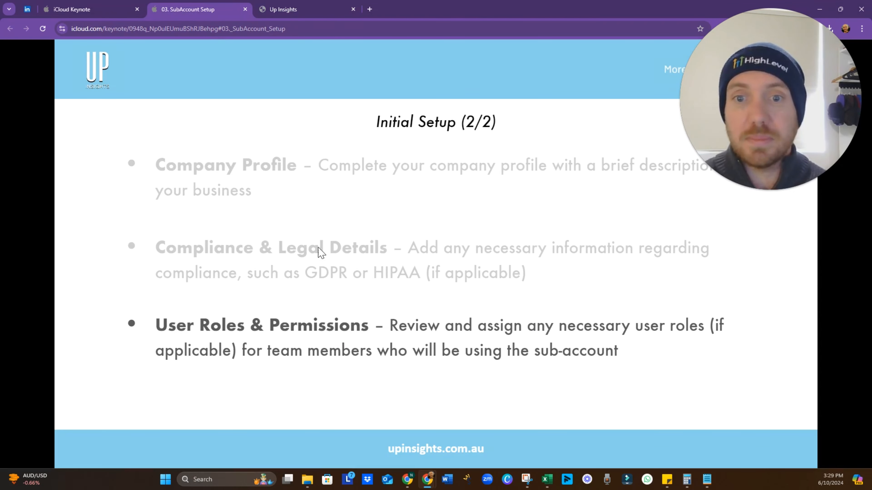
{"action": "left_click", "coordinate": [343, 253]}
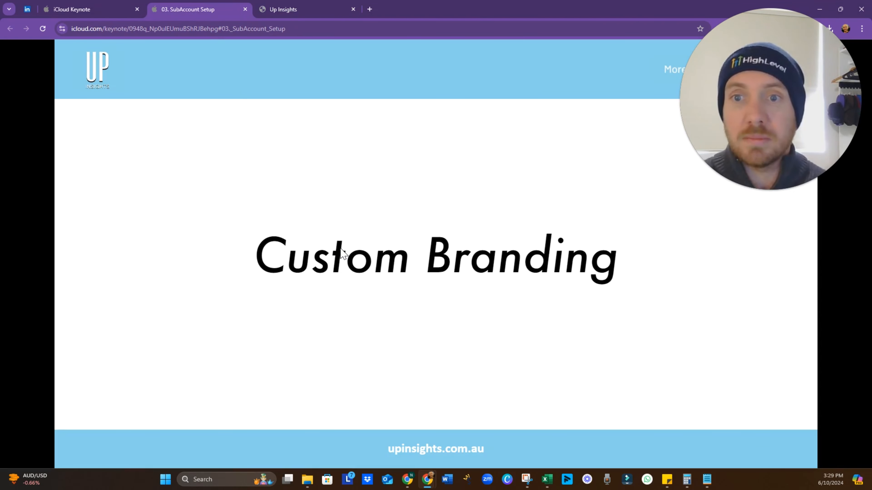
{"action": "left_click", "coordinate": [293, 8]}
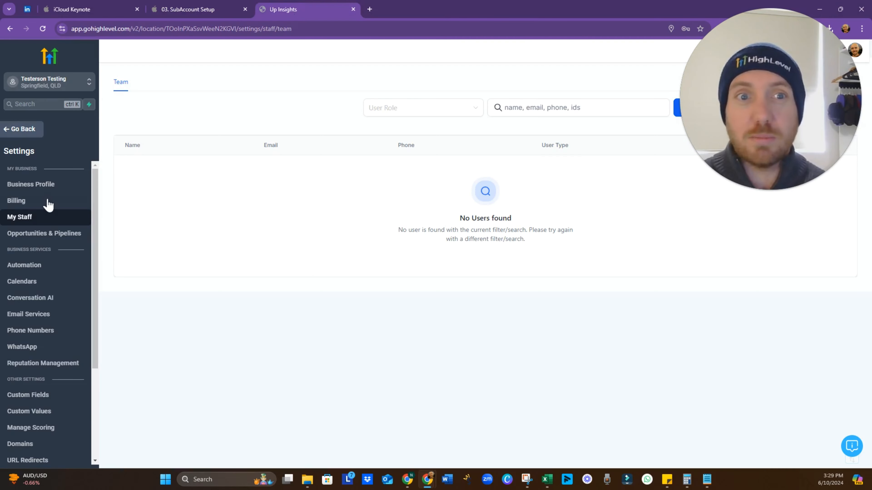
In Business Profile's General settings, enable phone-number validation on the first SMS to a new contact
{"action": "left_click", "coordinate": [28, 190]}
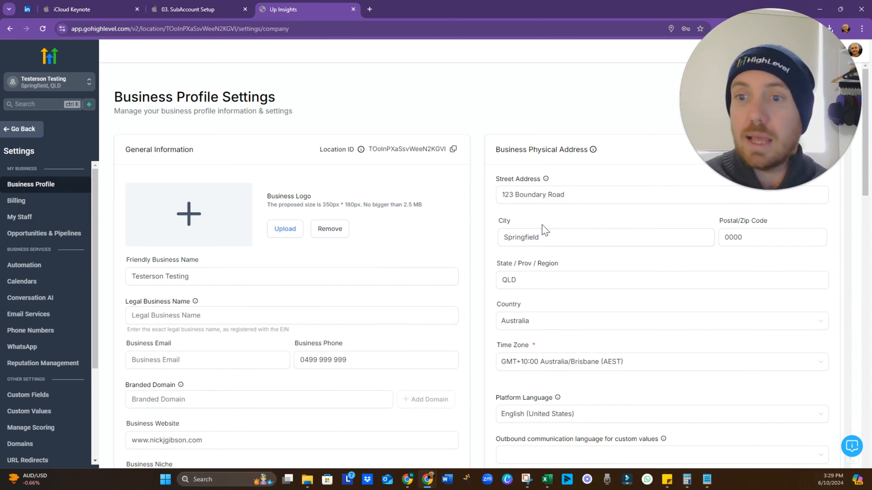
{"action": "scroll", "coordinate": [545, 230], "scroll_direction": "down", "scroll_amount": 12}
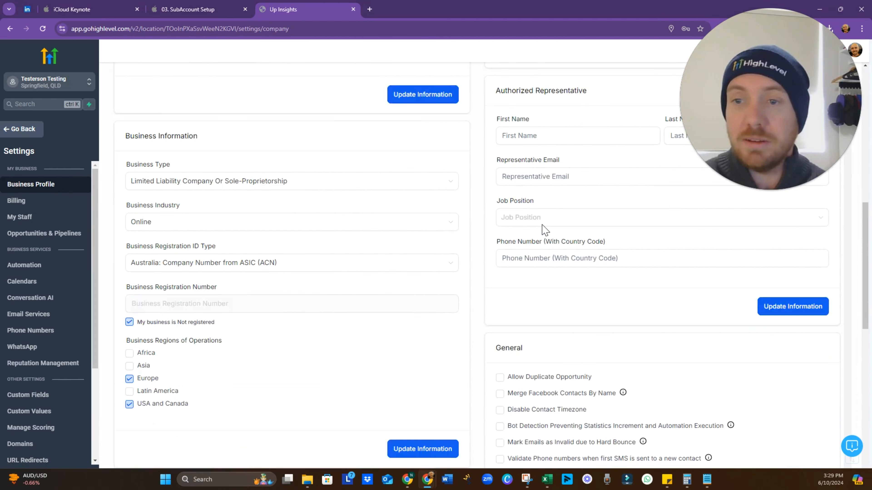
{"action": "scroll", "coordinate": [545, 230], "scroll_direction": "down", "scroll_amount": 2}
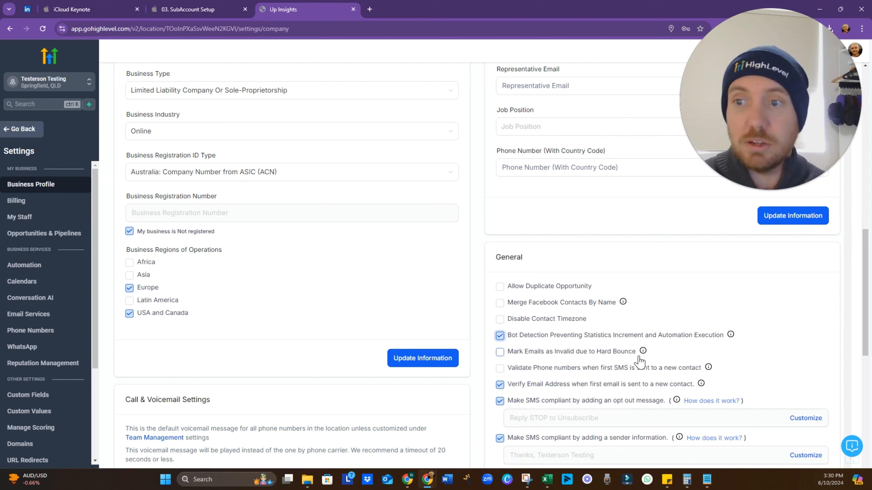
{"action": "mouse_move", "coordinate": [644, 353]}
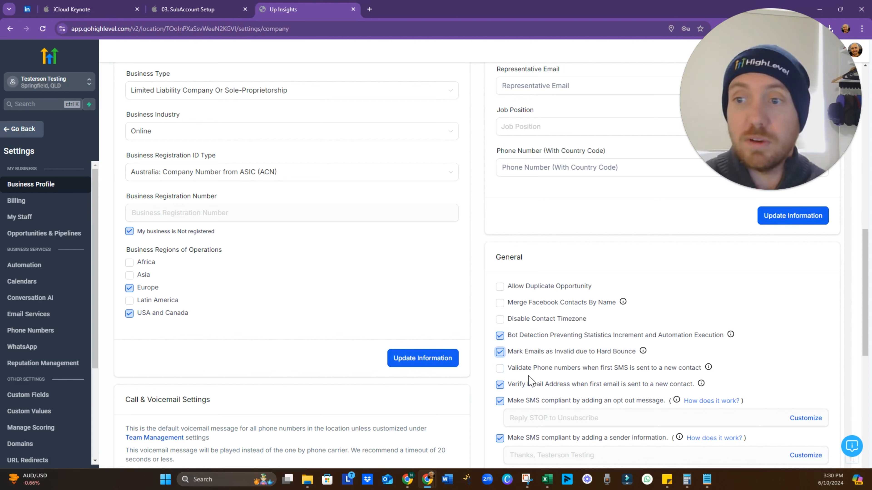
{"action": "left_click", "coordinate": [501, 370]}
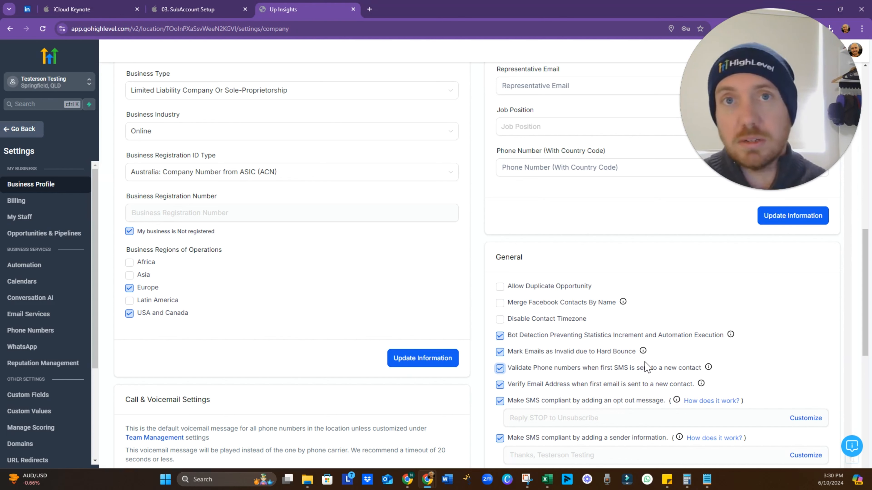
{"action": "scroll", "coordinate": [578, 364], "scroll_direction": "down", "scroll_amount": 1}
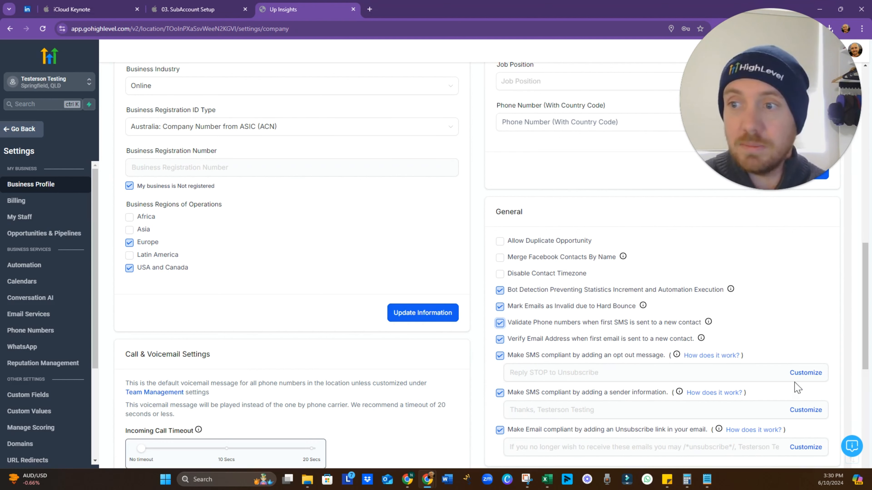
{"action": "left_click", "coordinate": [803, 373]}
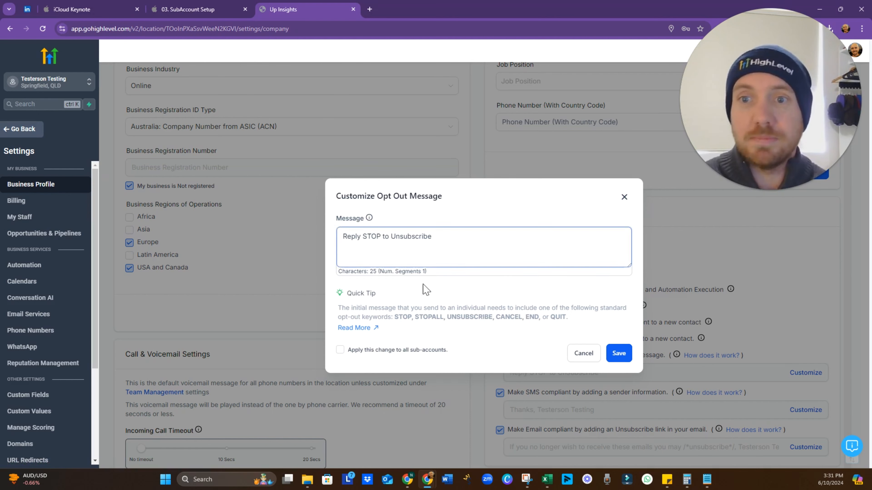
{"action": "left_click", "coordinate": [624, 197]}
{"action": "scroll", "coordinate": [618, 326], "scroll_direction": "down", "scroll_amount": 1}
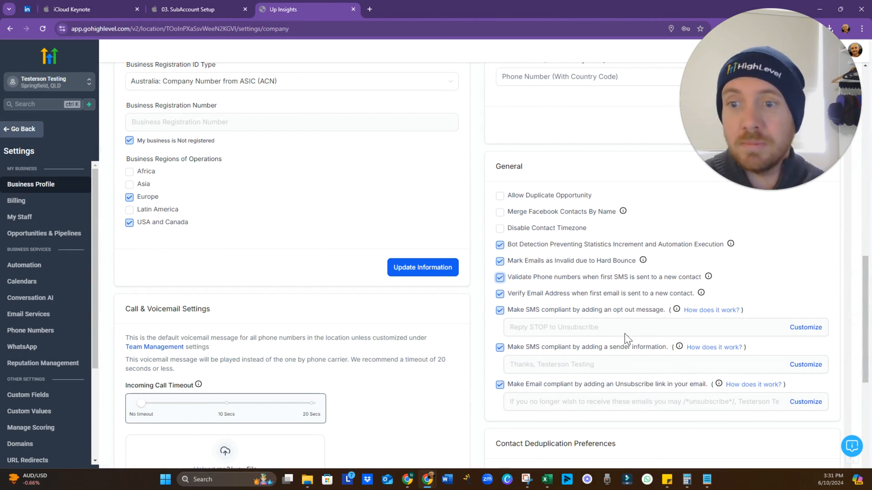
{"action": "scroll", "coordinate": [588, 321], "scroll_direction": "down", "scroll_amount": 8}
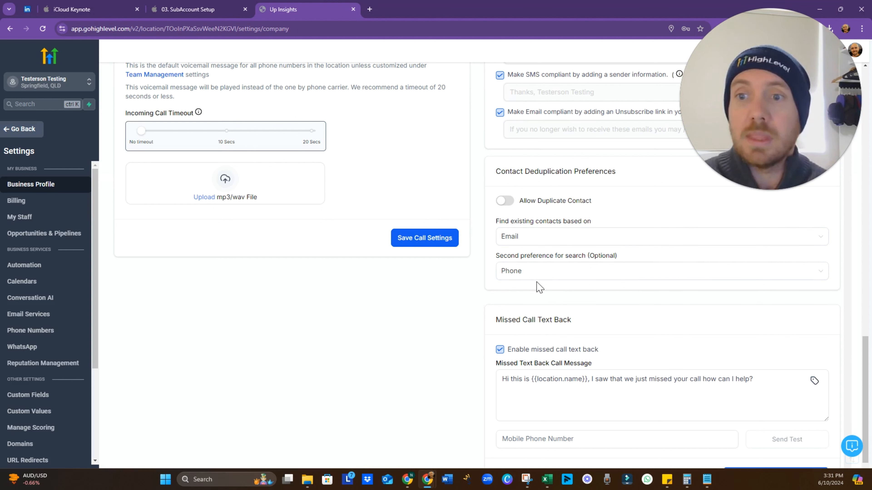
{"action": "scroll", "coordinate": [539, 288], "scroll_direction": "down", "scroll_amount": 2}
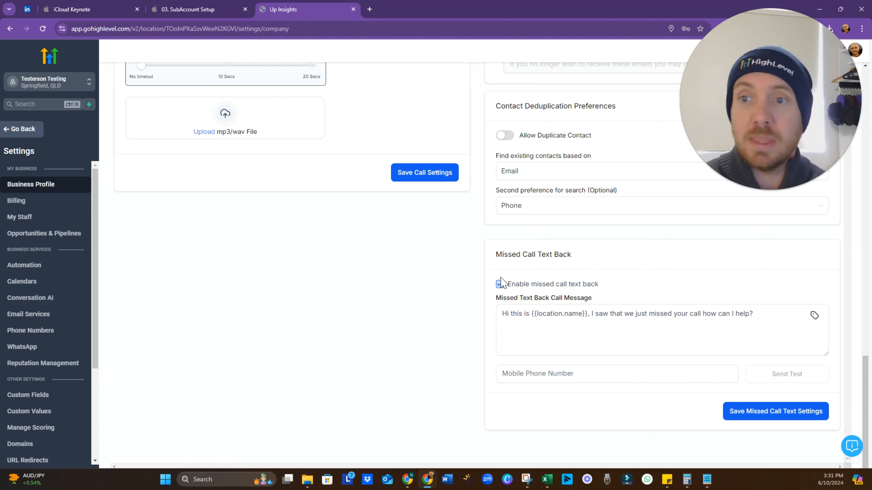
{"action": "left_click", "coordinate": [567, 340]}
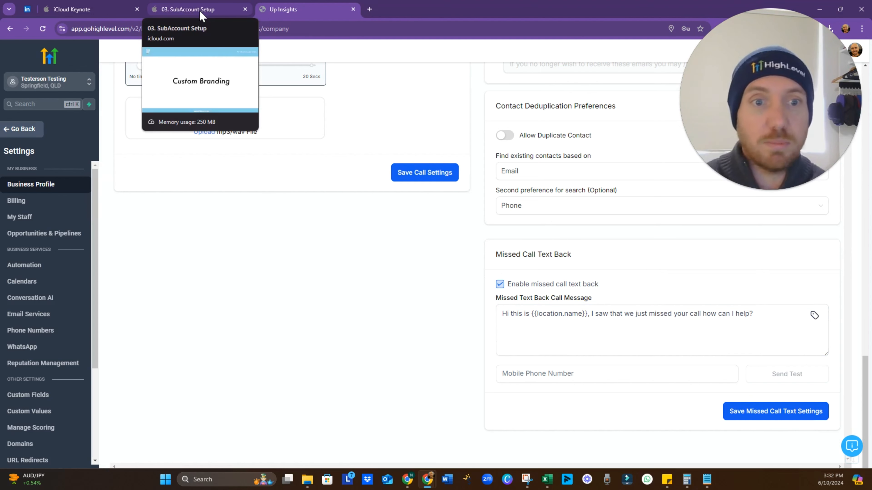
{"action": "scroll", "coordinate": [52, 280], "scroll_direction": "down", "scroll_amount": 1}
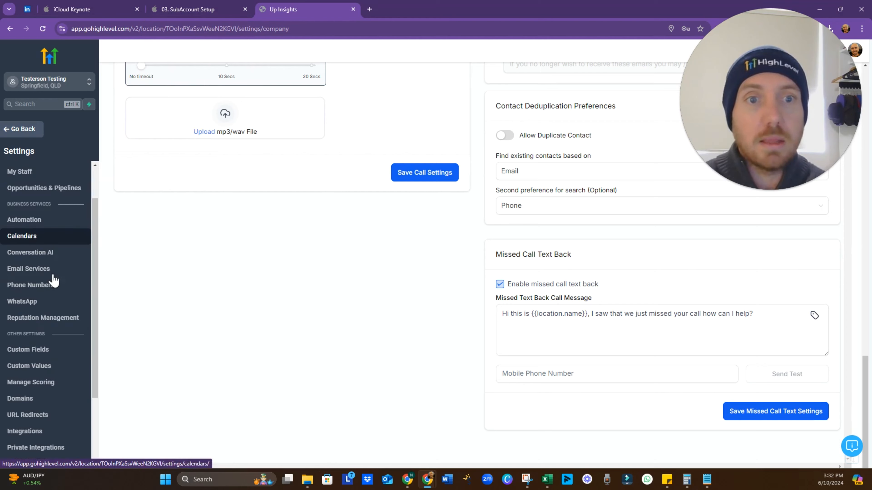
Advance the SubAccount Setup deck to the Custom Branding slide's Add Your Branding point
{"action": "left_click", "coordinate": [209, 8]}
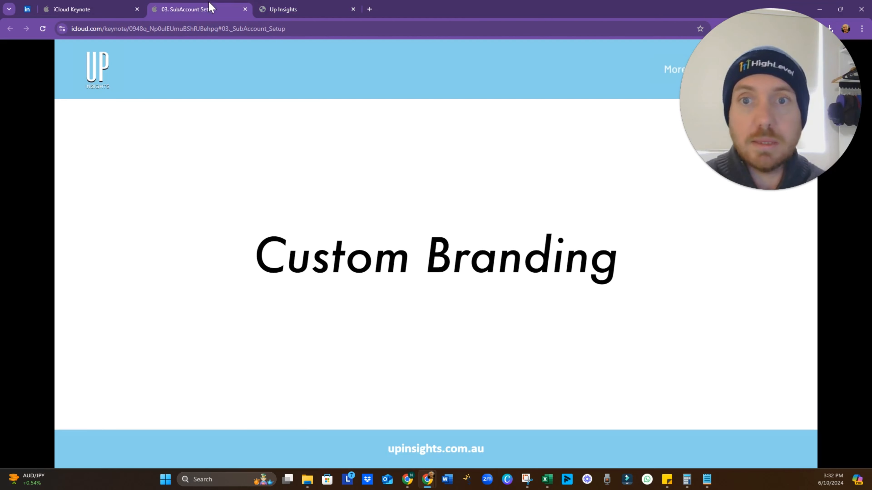
{"action": "left_click", "coordinate": [415, 263]}
{"action": "left_click", "coordinate": [351, 271]}
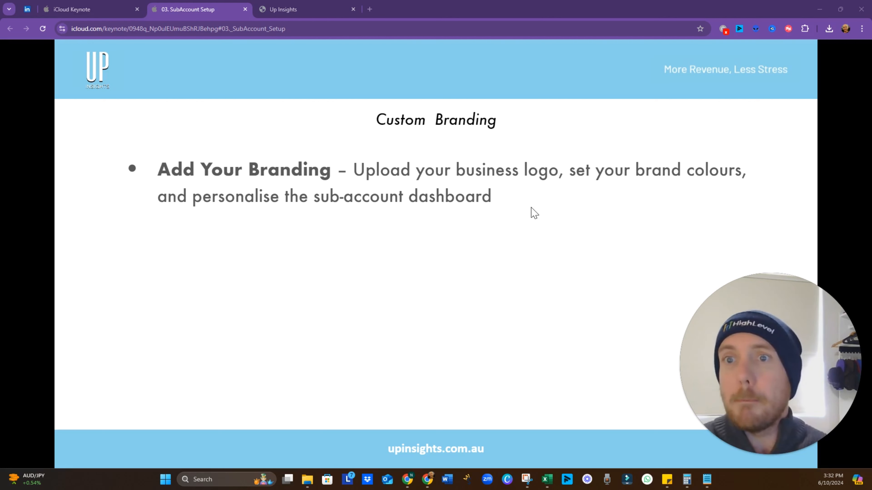
Upload 'Copy of Community Icon (4)' as the Business Logo in the HighLevel business profile
{"action": "left_click", "coordinate": [304, 11]}
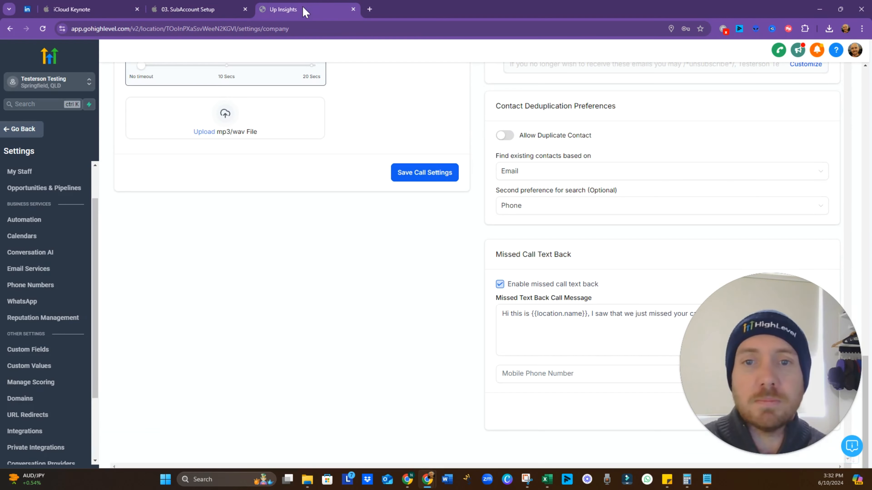
{"action": "scroll", "coordinate": [312, 230], "scroll_direction": "up", "scroll_amount": 20}
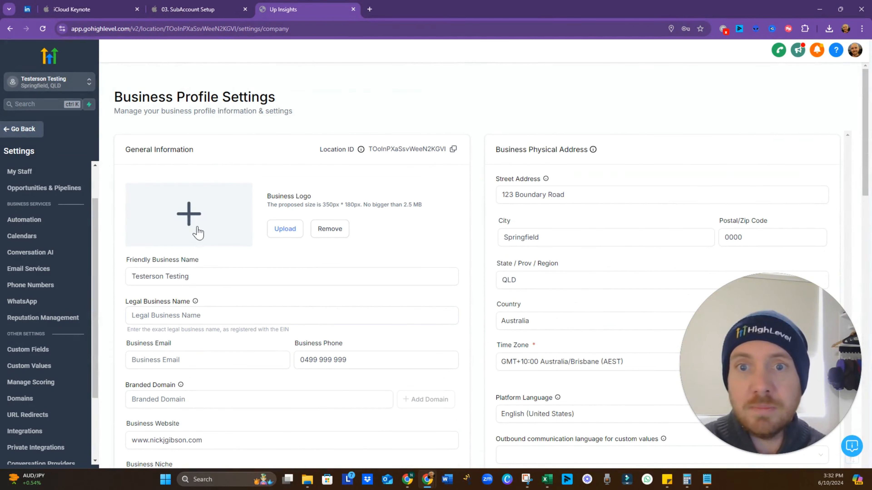
{"action": "left_click", "coordinate": [289, 230]}
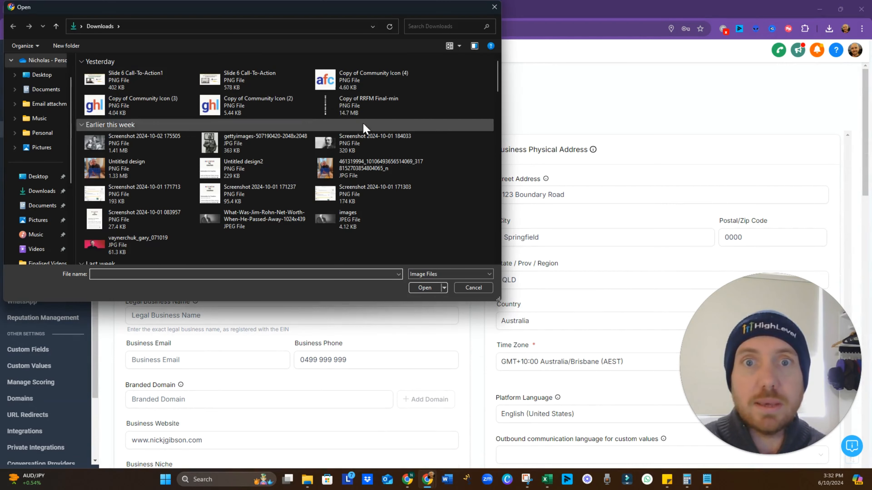
{"action": "left_click", "coordinate": [364, 80]}
{"action": "left_click", "coordinate": [424, 288]}
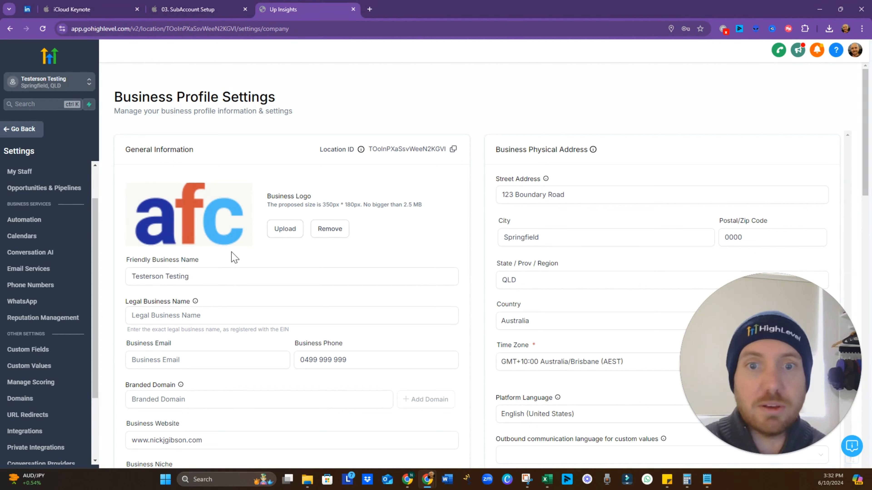
Save the general business information with the new logo, then go to the empty Brand Boards page
{"action": "left_click", "coordinate": [51, 349]}
{"action": "scroll", "coordinate": [51, 394], "scroll_direction": "down", "scroll_amount": 3}
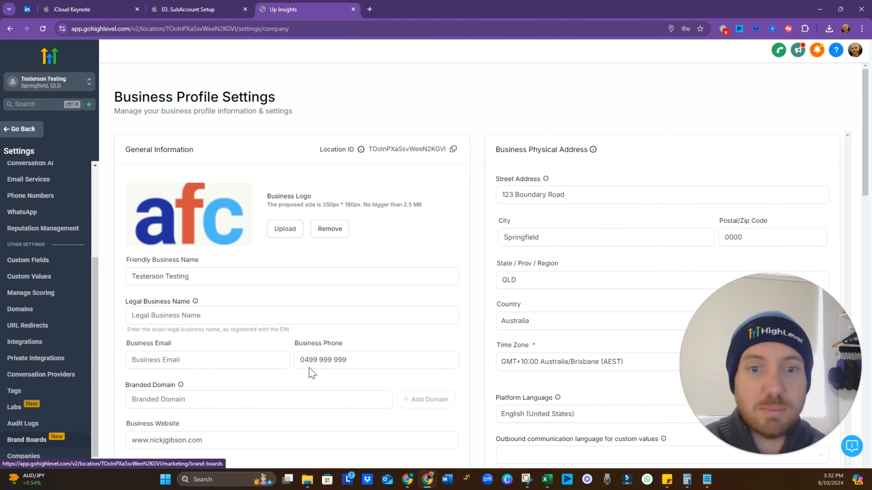
{"action": "scroll", "coordinate": [343, 361], "scroll_direction": "down", "scroll_amount": 5}
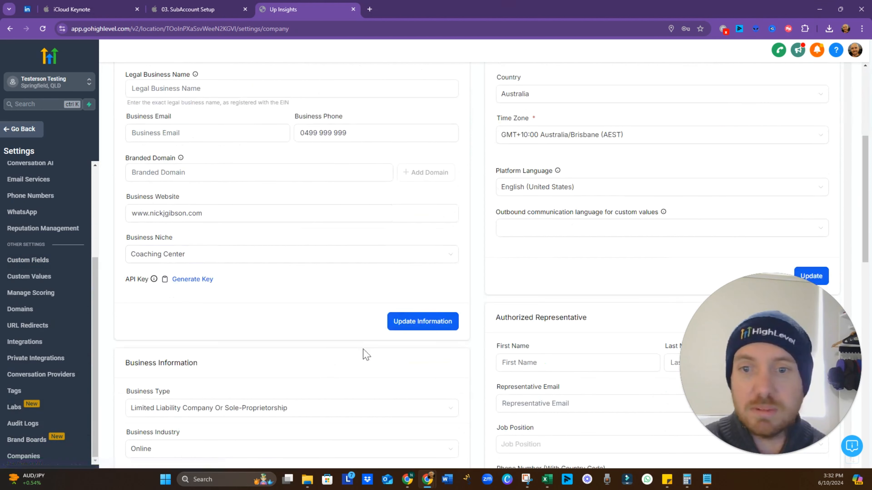
{"action": "left_click", "coordinate": [416, 326]}
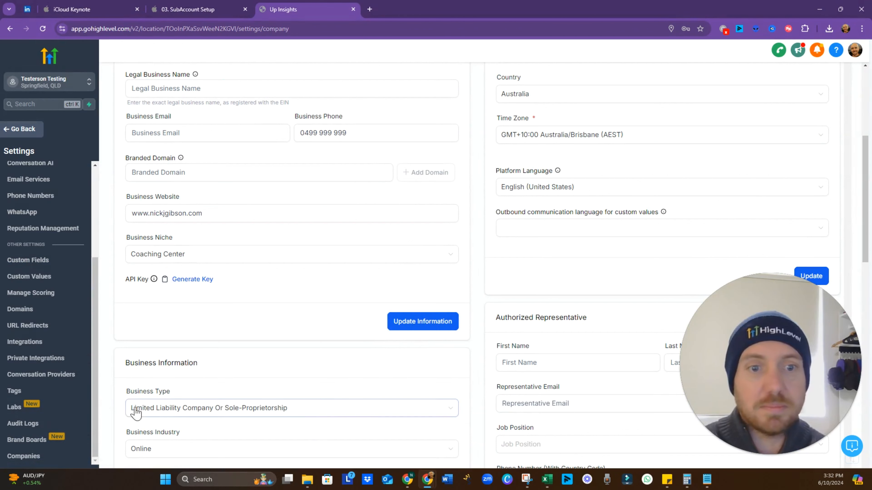
{"action": "left_click", "coordinate": [28, 441]}
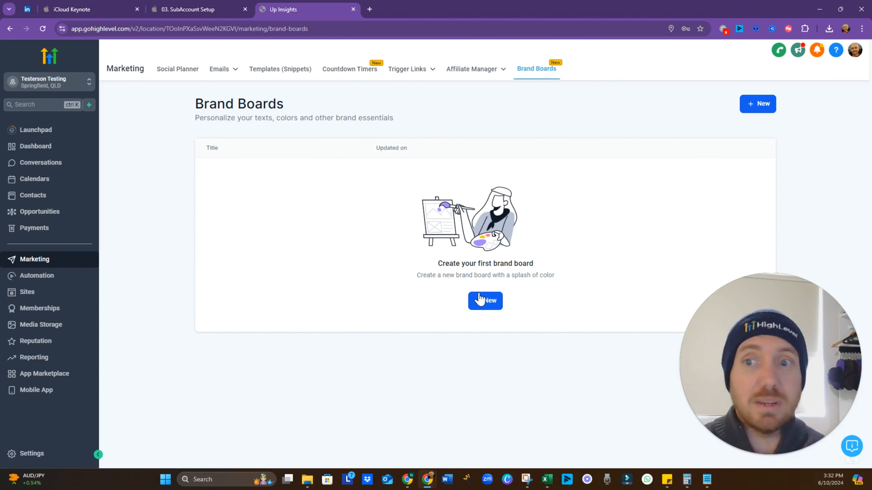
Create a new brand board from the Coffee style, giving the BrewHaven sample logo, three colours and Lora/Ubuntu fonts
{"action": "left_click", "coordinate": [485, 301]}
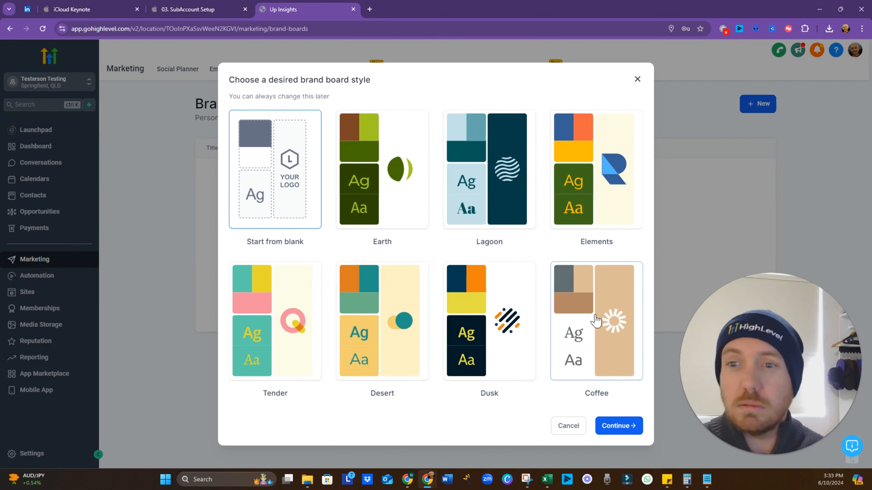
{"action": "left_click", "coordinate": [587, 335]}
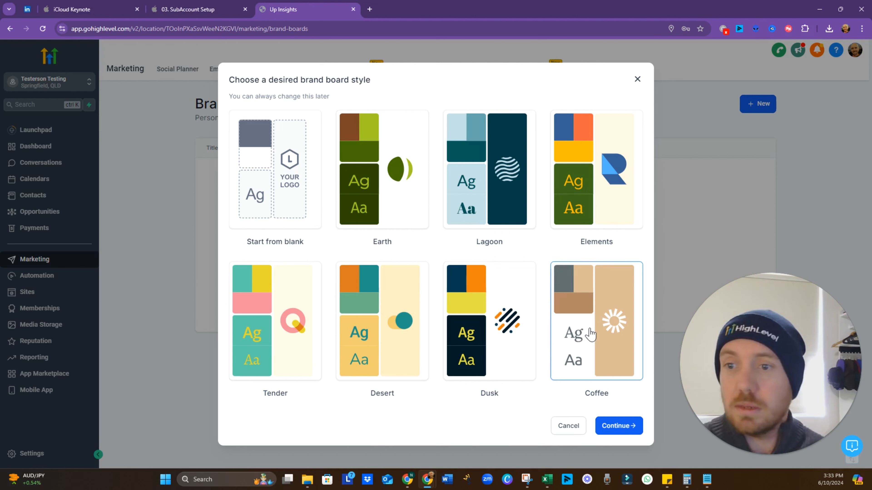
{"action": "left_click", "coordinate": [615, 429]}
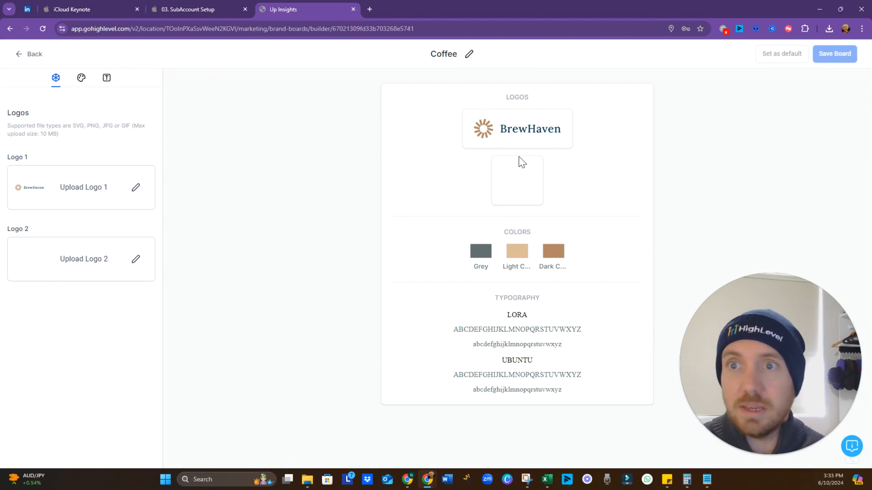
From the Logo 1 picker, upload Copy of Community Icon (4) into Brand Boards > Coffee, then return
{"action": "left_click", "coordinate": [136, 191]}
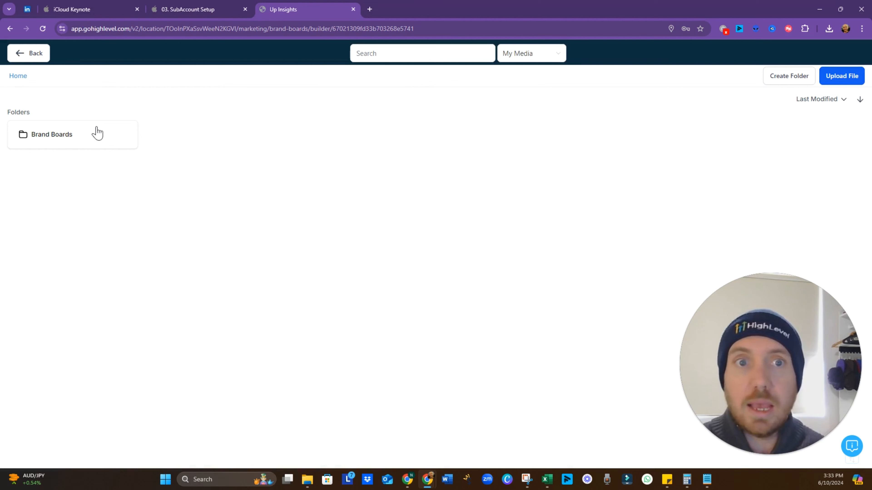
{"action": "left_click", "coordinate": [84, 142]}
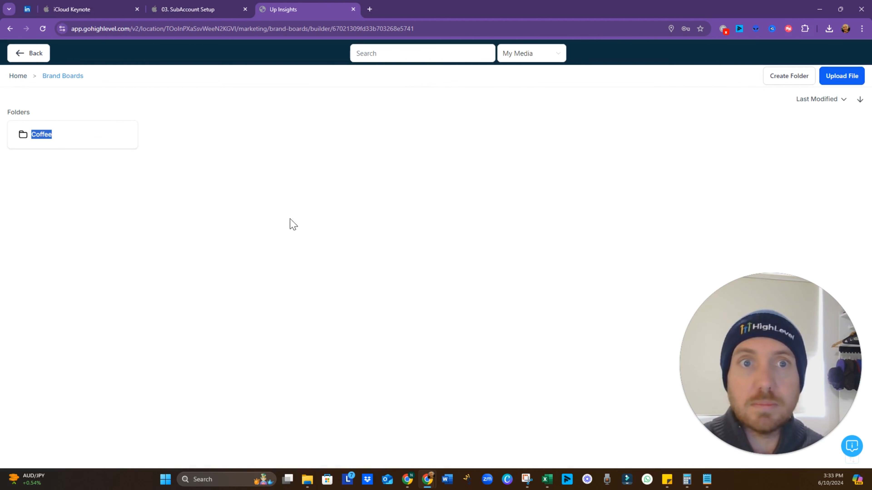
{"action": "left_click", "coordinate": [87, 144]}
{"action": "double_click", "coordinate": [87, 144]}
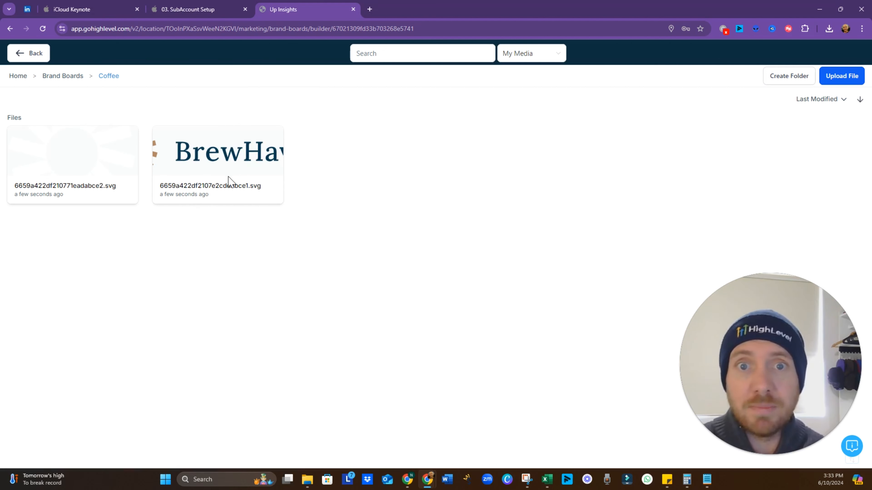
{"action": "left_click", "coordinate": [848, 83]}
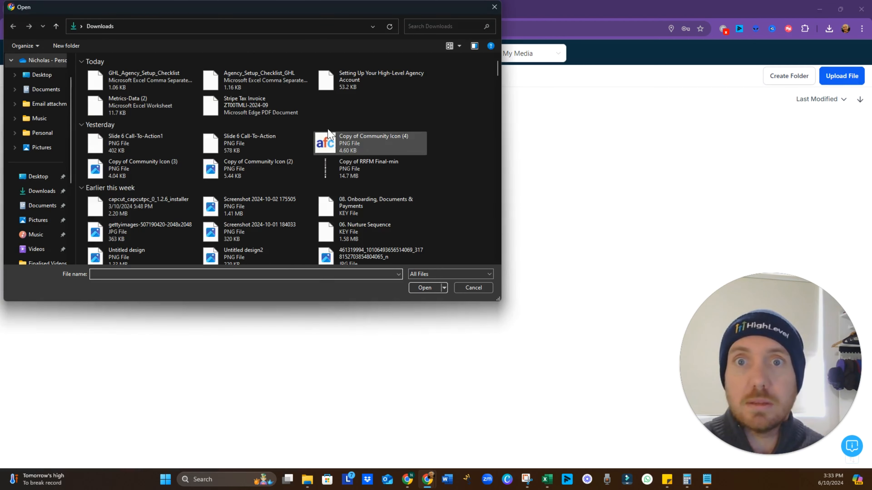
{"action": "left_click", "coordinate": [330, 140]}
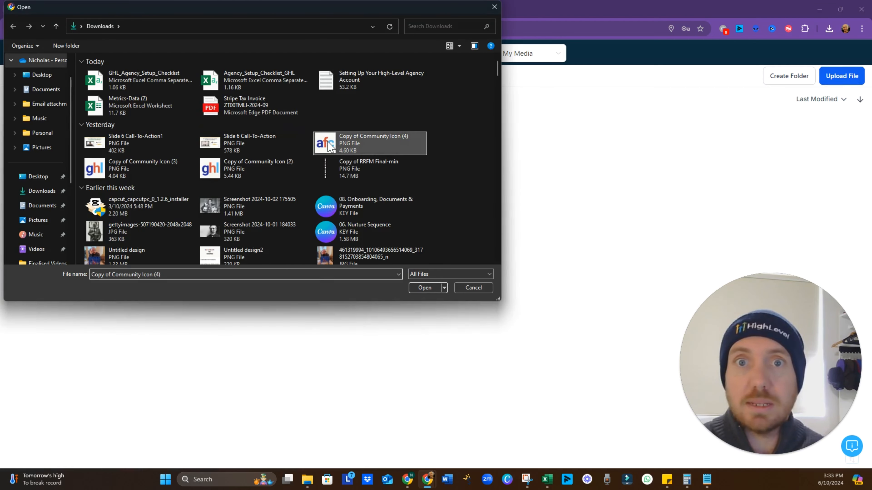
{"action": "left_click", "coordinate": [420, 290]}
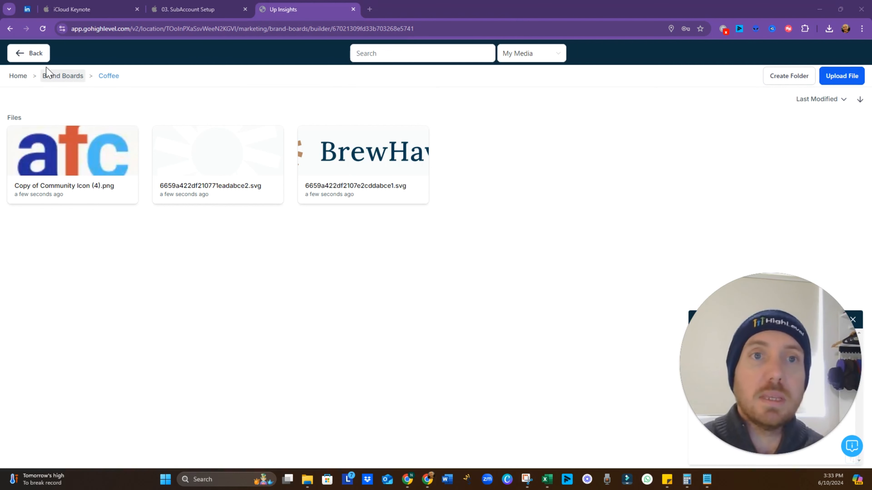
{"action": "left_click", "coordinate": [36, 59]}
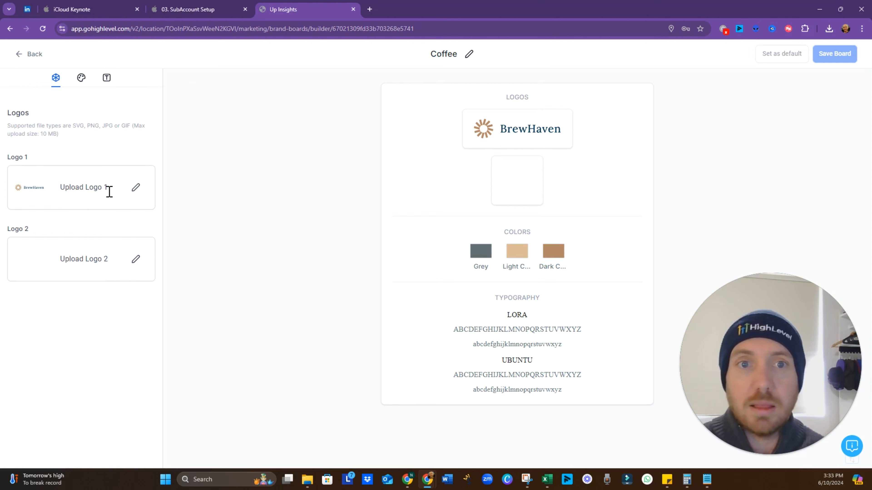
Set Logo 1 to the afc image from the Brand Boards > Coffee folder
{"action": "left_click", "coordinate": [136, 189]}
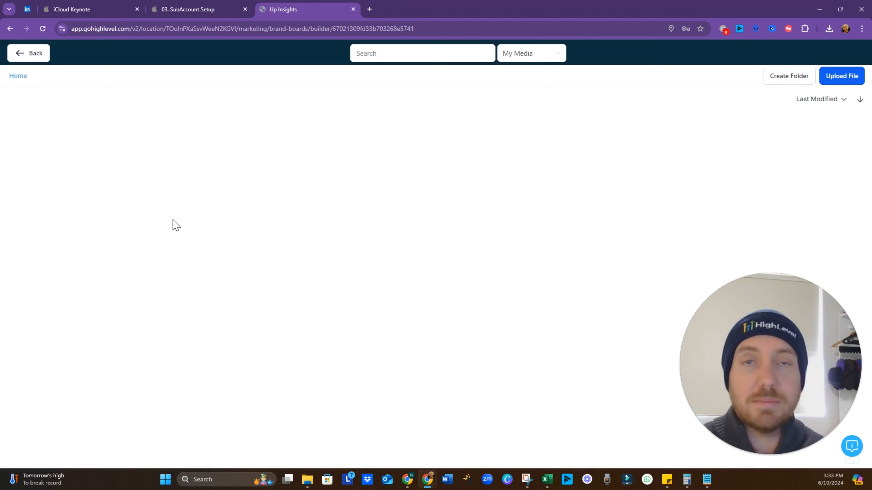
{"action": "left_click", "coordinate": [67, 137]}
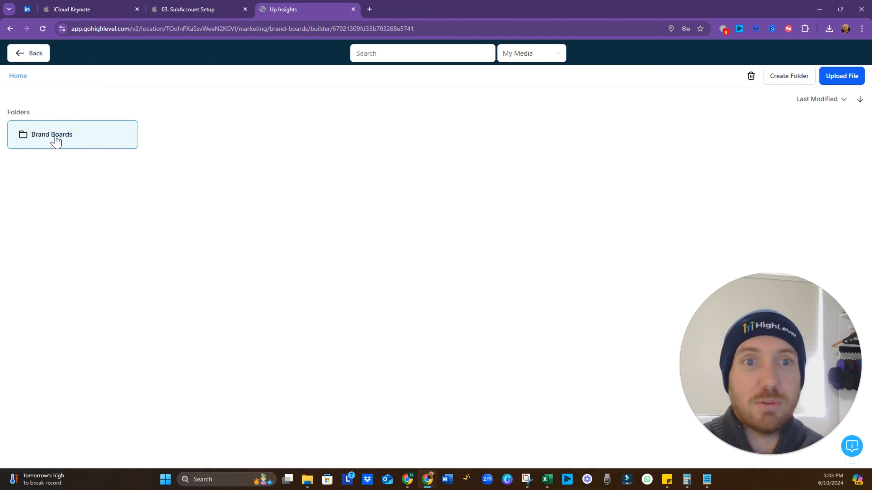
{"action": "left_click", "coordinate": [56, 140]}
{"action": "left_click", "coordinate": [63, 146]}
{"action": "left_click", "coordinate": [62, 146]}
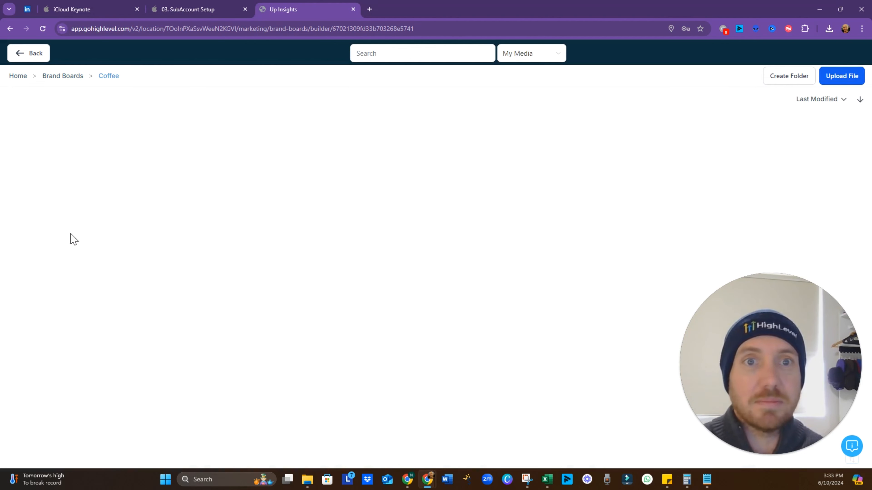
{"action": "left_click", "coordinate": [89, 195]}
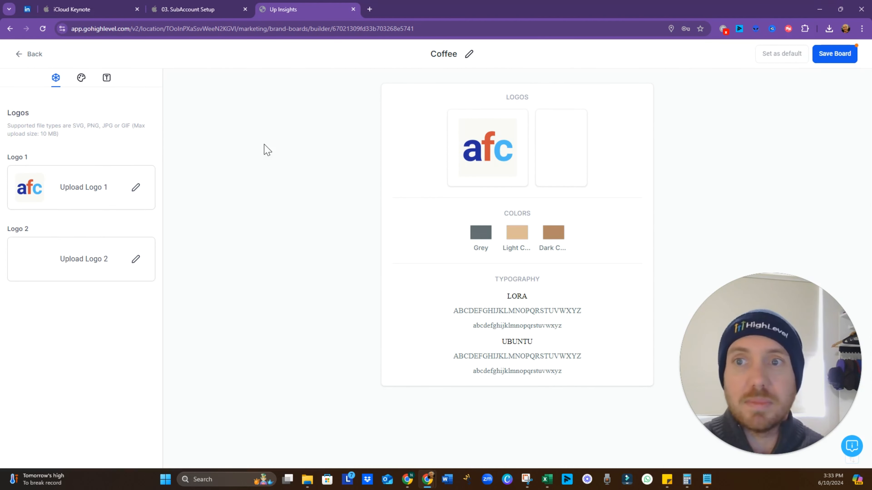
Upload Slide 6 Call-To-Action1 into the Coffee folder and use it as Logo 2
{"action": "left_click", "coordinate": [135, 259]}
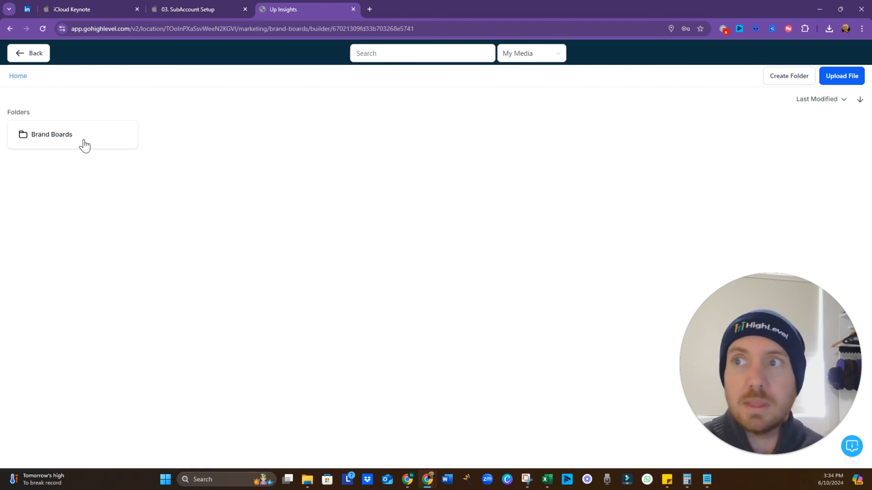
{"action": "double_click", "coordinate": [83, 140]}
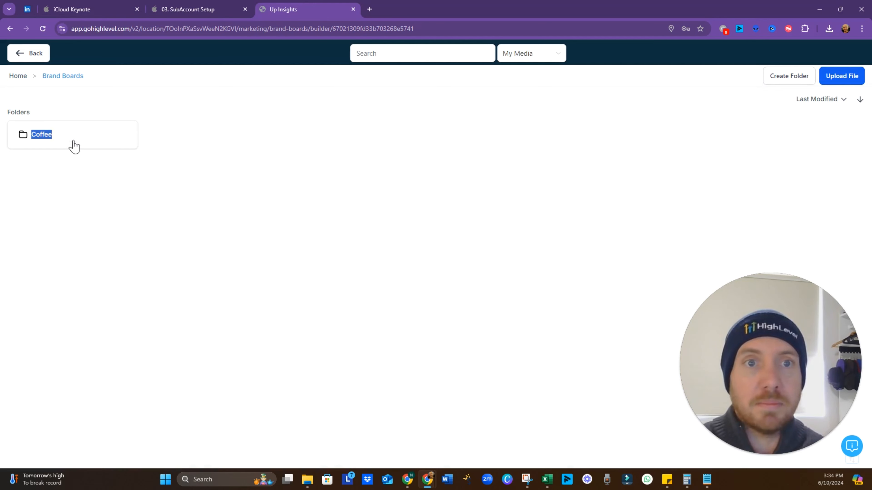
{"action": "double_click", "coordinate": [74, 147]}
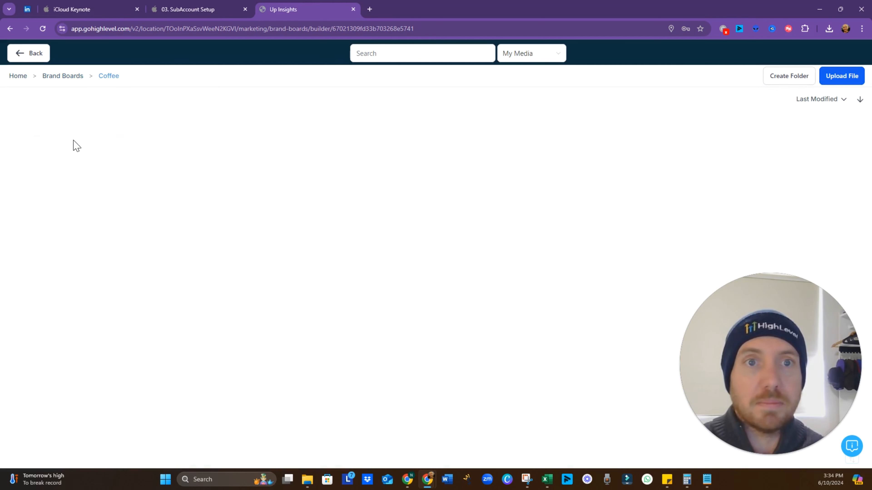
{"action": "left_click", "coordinate": [835, 81]}
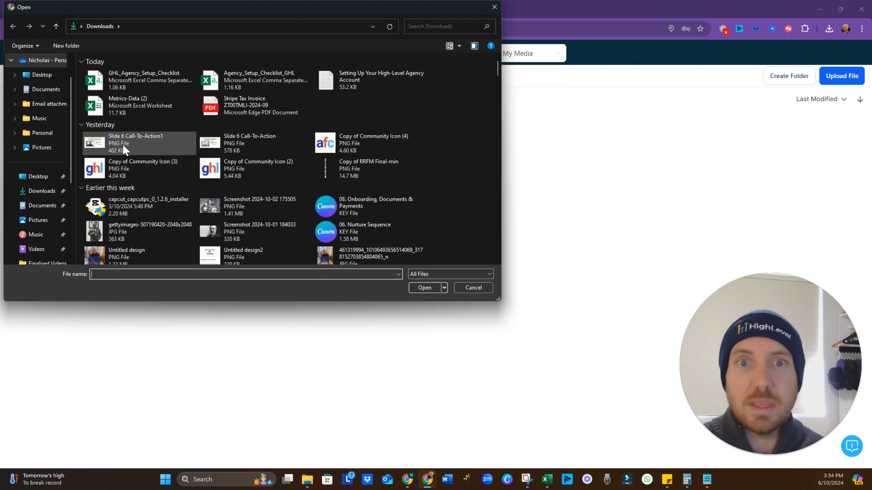
{"action": "left_click", "coordinate": [101, 142]}
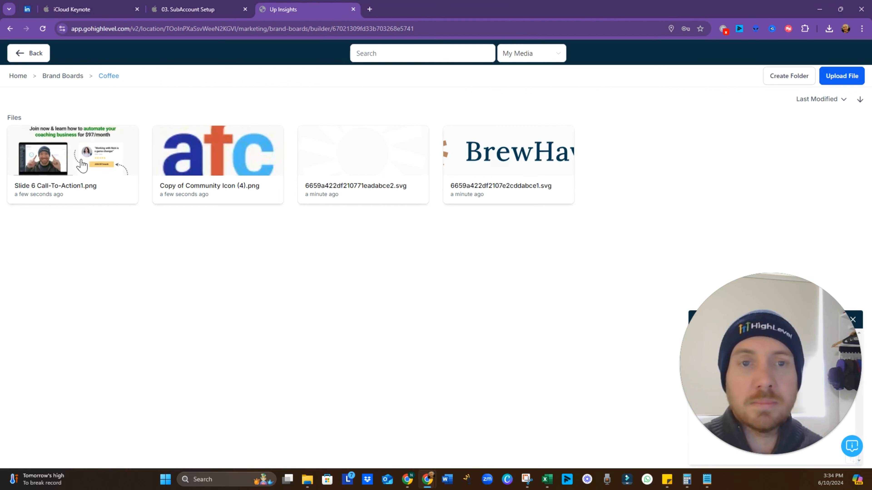
{"action": "left_click", "coordinate": [82, 165]}
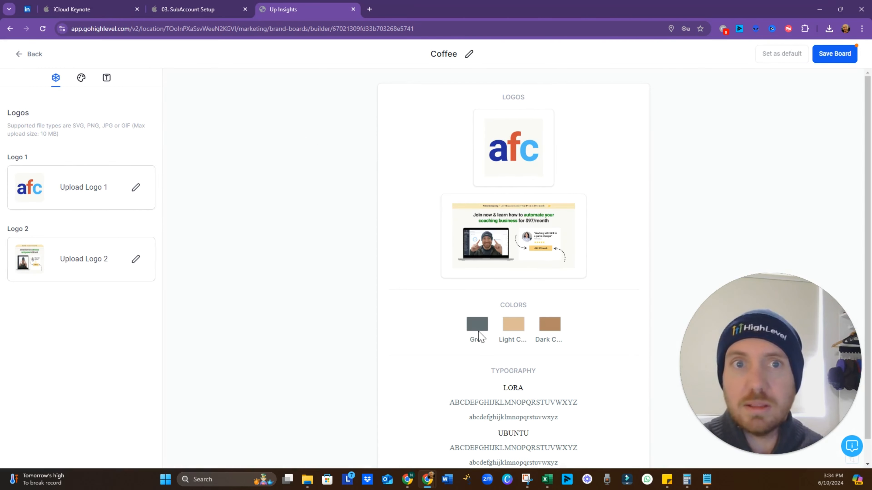
Switch to the board's colours and add a fourth colour after Grey, Light Cream and Dark Cream
{"action": "left_click", "coordinate": [81, 77]}
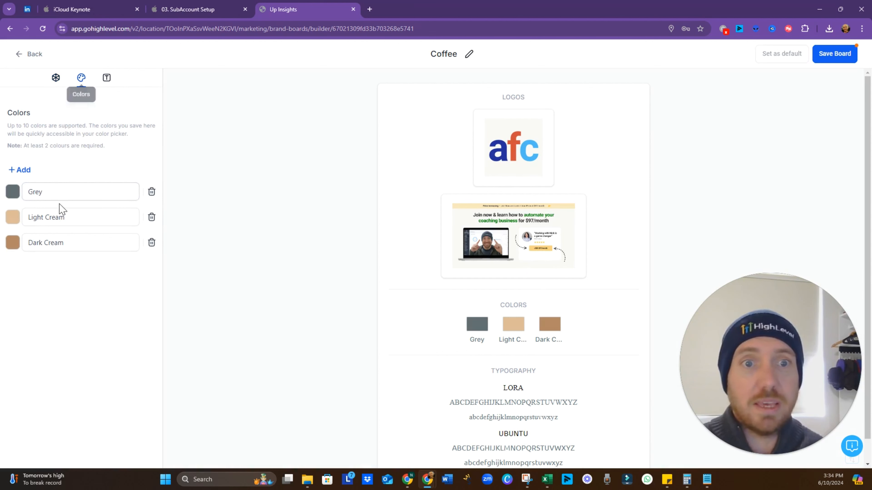
{"action": "left_click", "coordinate": [40, 192]}
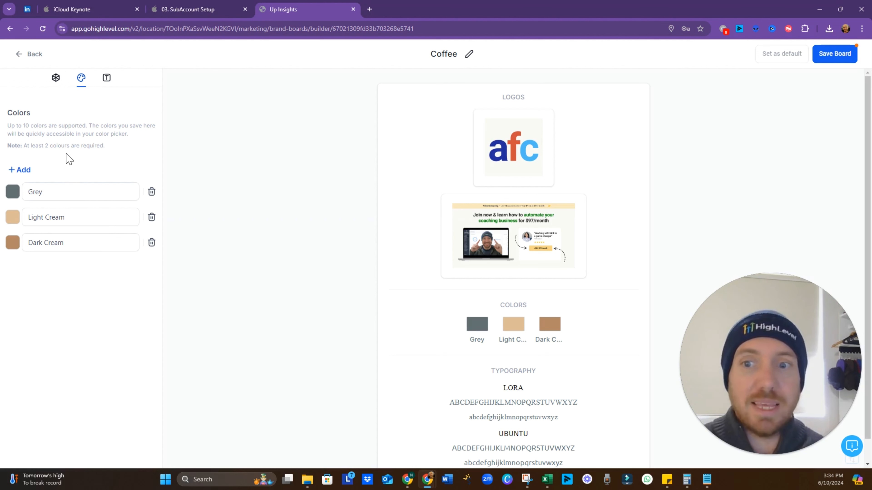
{"action": "scroll", "coordinate": [528, 342], "scroll_direction": "down", "scroll_amount": 1}
{"action": "scroll", "coordinate": [550, 363], "scroll_direction": "up", "scroll_amount": 1}
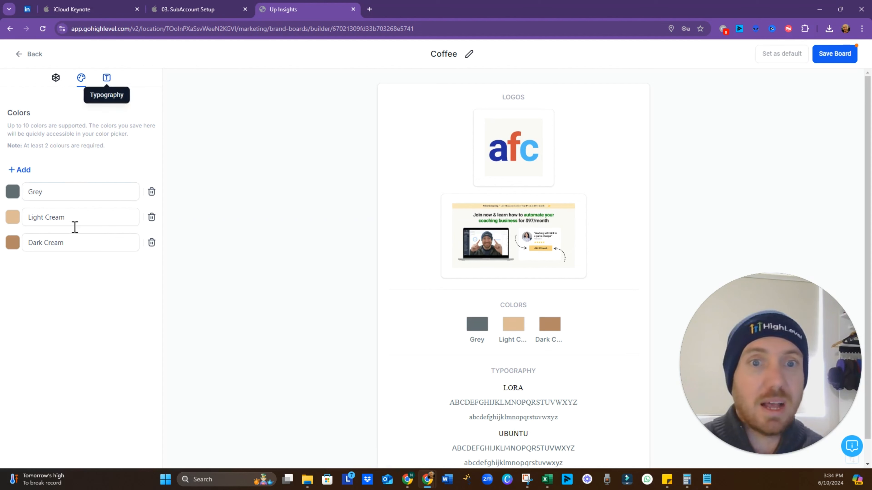
{"action": "left_click", "coordinate": [21, 174]}
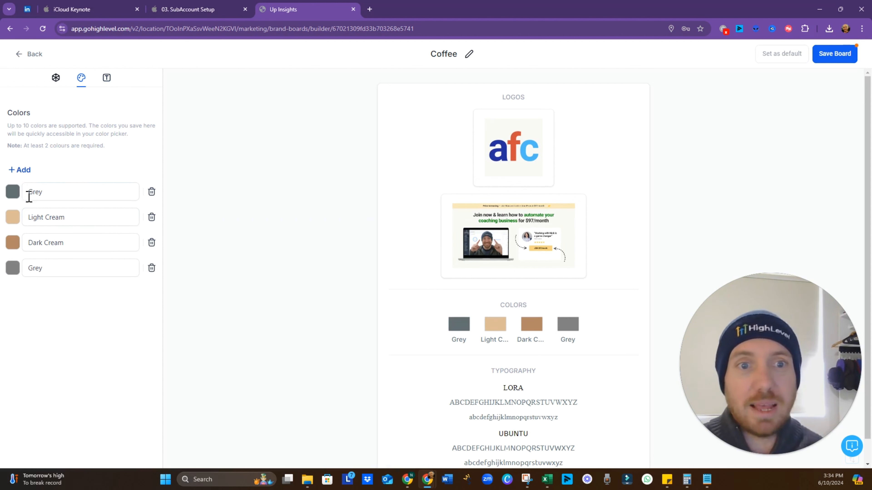
{"action": "left_click", "coordinate": [68, 271]}
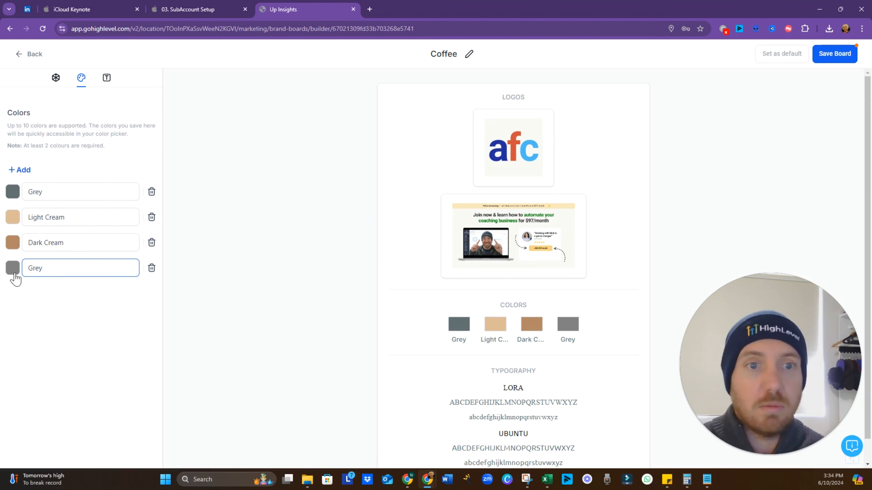
Make the fourth colour bright green #21CC71FF and name it Green
{"action": "left_click", "coordinate": [13, 268]}
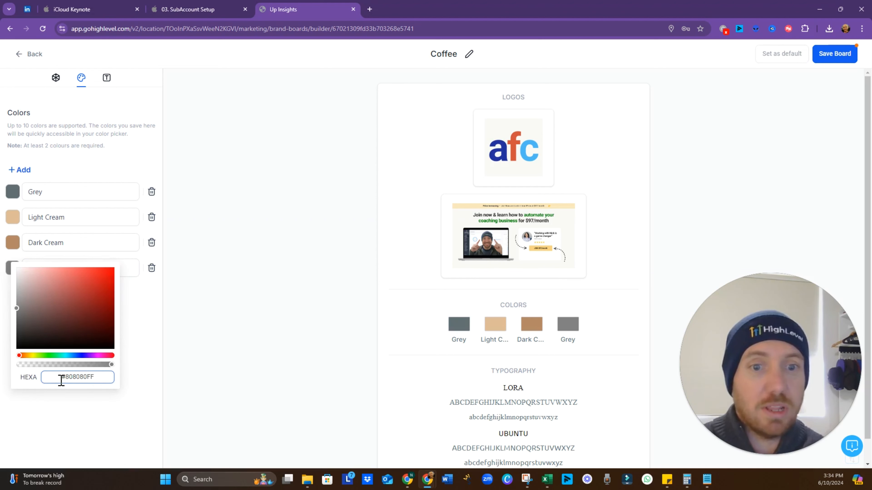
{"action": "mouse_move", "coordinate": [14, 308]}
{"action": "left_mouse_down"}
{"action": "mouse_move", "coordinate": [68, 306]}
{"action": "mouse_move", "coordinate": [99, 283]}
{"action": "left_mouse_up"}
{"action": "left_click_drag", "start_coordinate": [19, 356], "coordinate": [57, 357]}
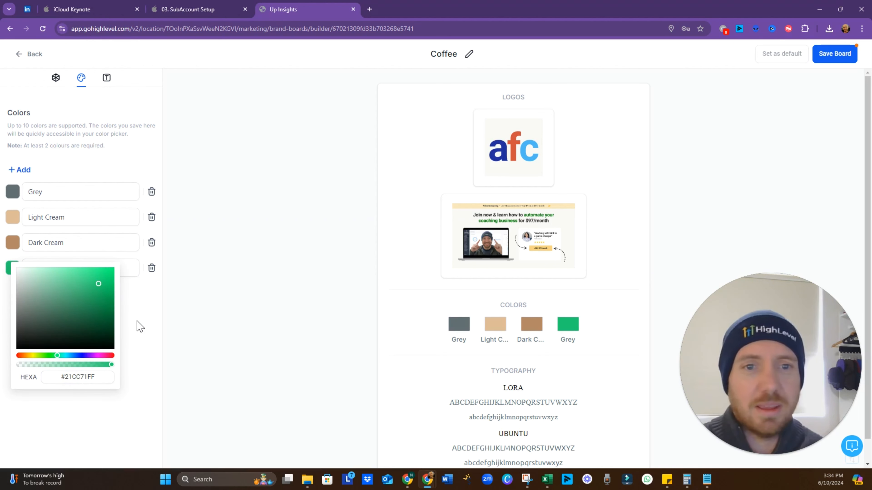
{"action": "left_click", "coordinate": [140, 315]}
{"action": "double_click", "coordinate": [61, 272]}
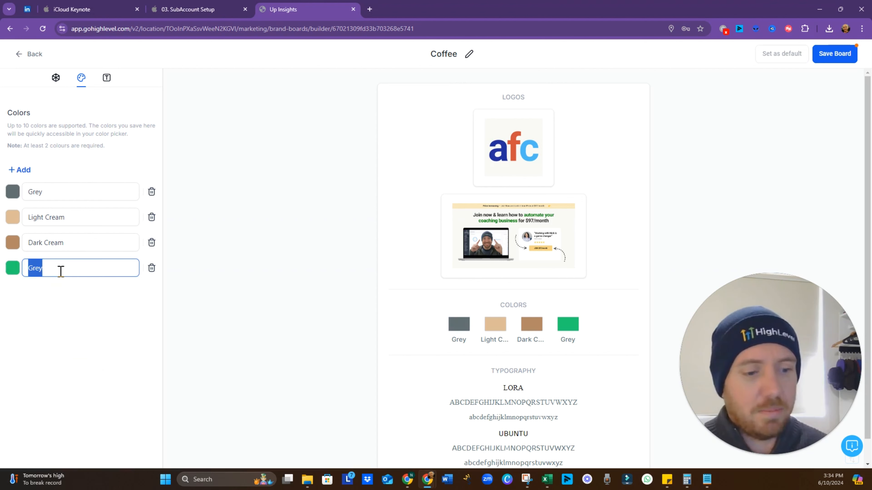
{"action": "type", "text": "G"}
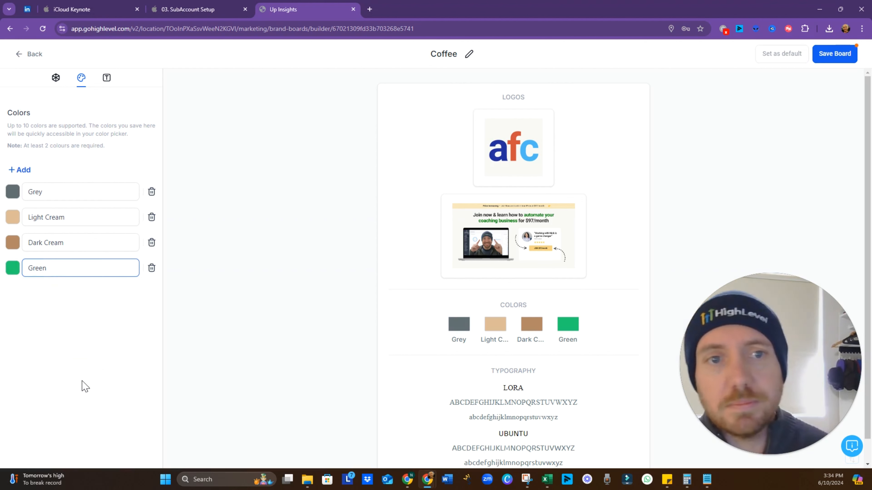
{"action": "left_click", "coordinate": [82, 382]}
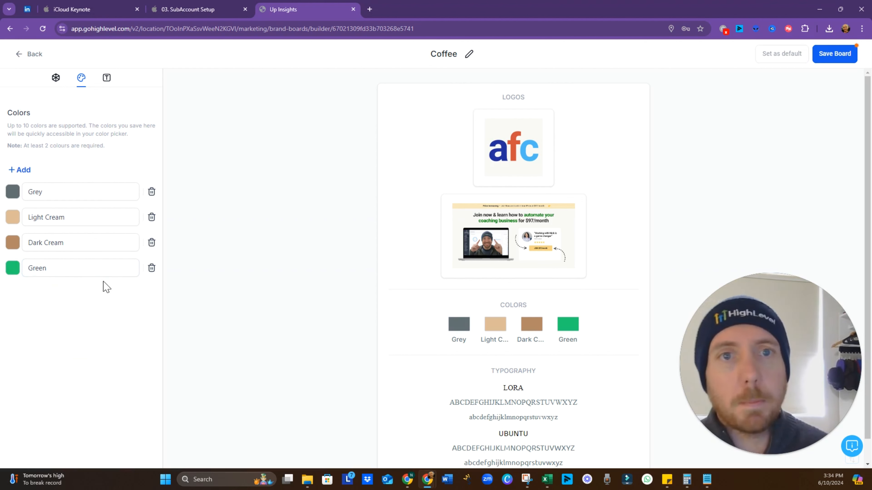
Add a third font and set Font 1–3 to Roboto, Poppins and Abril Fatface
{"action": "left_click", "coordinate": [106, 83]}
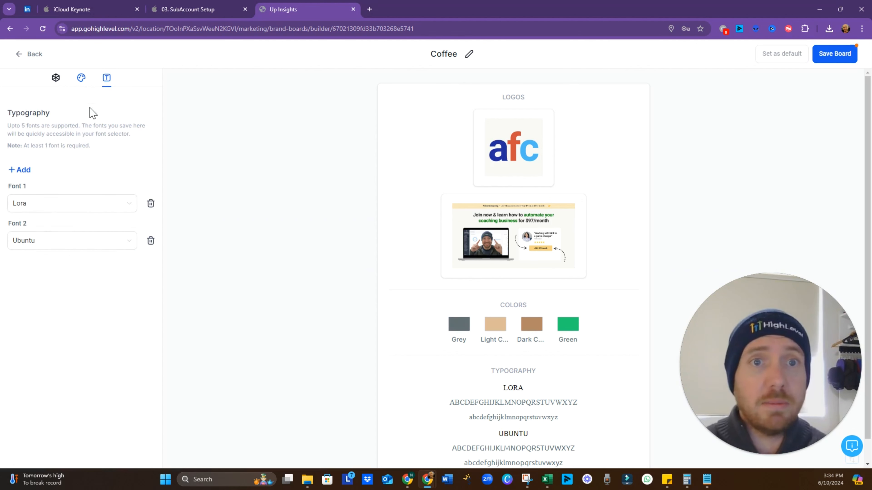
{"action": "left_click", "coordinate": [18, 171]}
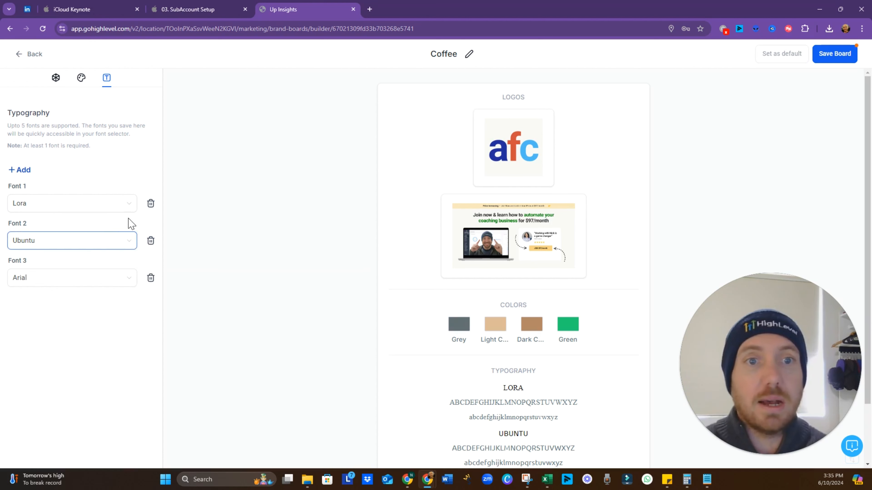
{"action": "left_click", "coordinate": [129, 204]}
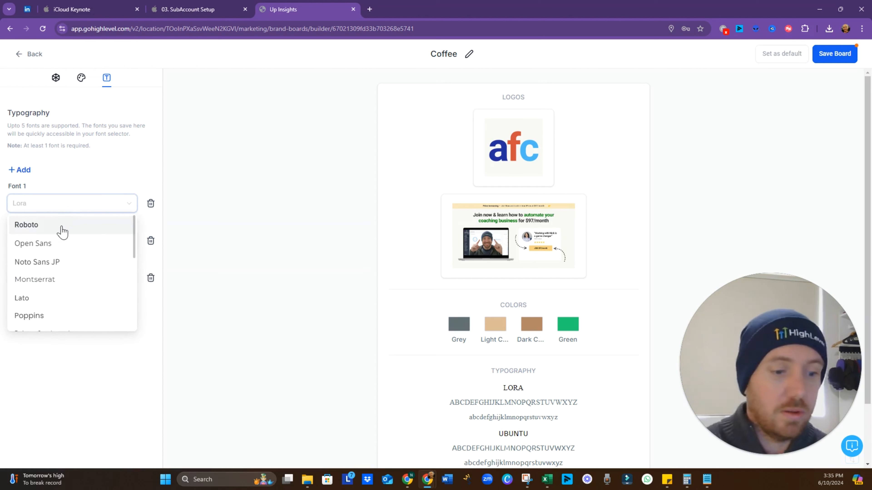
{"action": "type", "text": "futur"}
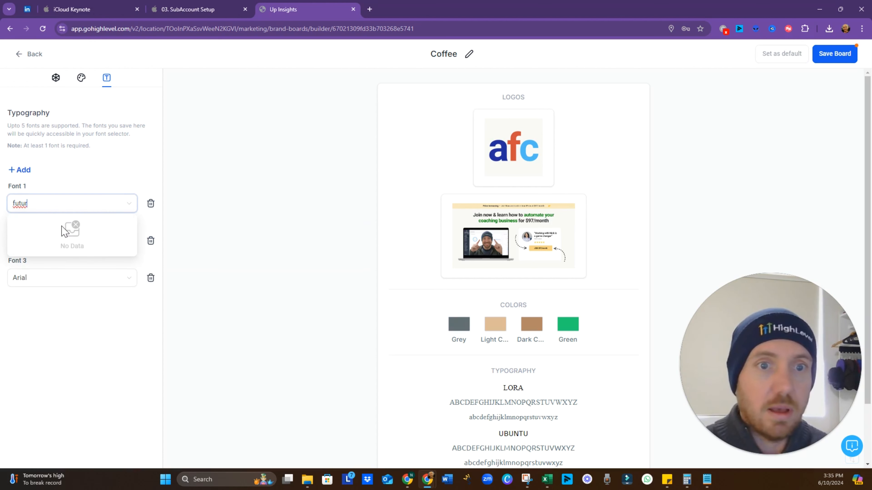
{"action": "key", "text": "BackSpace"}
{"action": "key", "text": "BackSpace"}
{"action": "key", "text": "BackSpace"}
{"action": "key", "text": "BackSpace"}
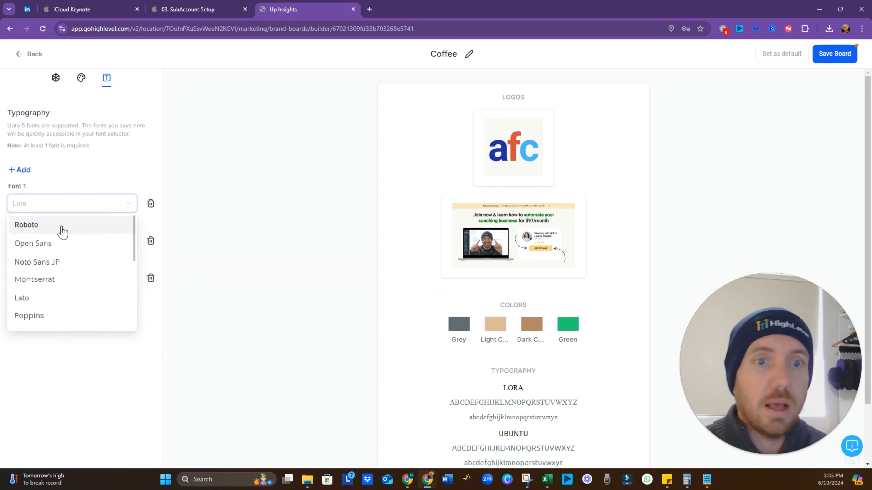
{"action": "left_click", "coordinate": [62, 228]}
{"action": "left_click", "coordinate": [70, 245]}
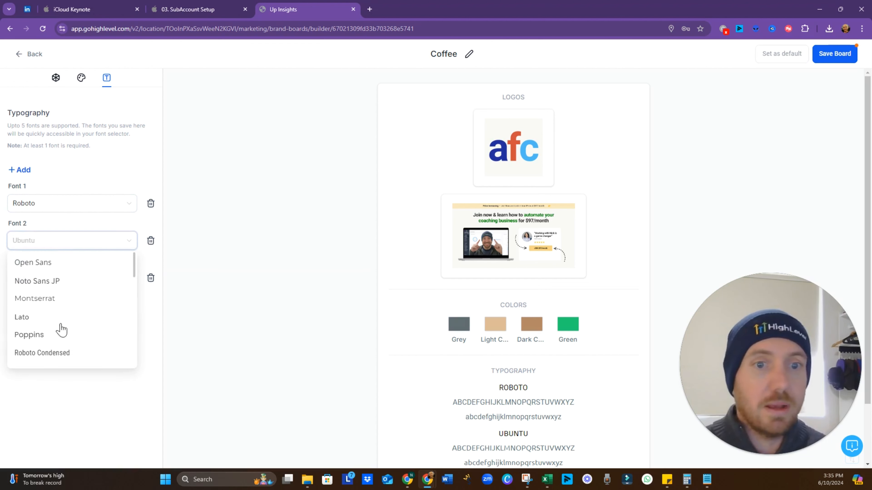
{"action": "left_click", "coordinate": [59, 335]}
{"action": "left_click", "coordinate": [87, 281]}
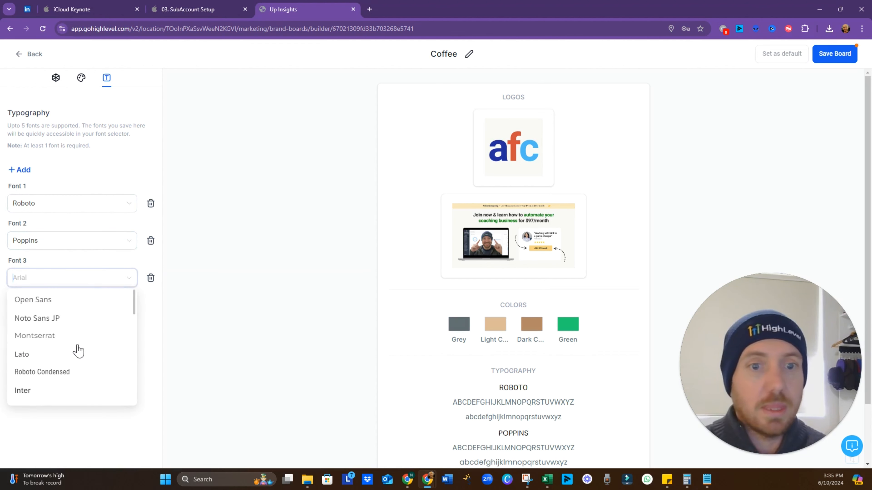
{"action": "scroll", "coordinate": [74, 357], "scroll_direction": "down", "scroll_amount": 10}
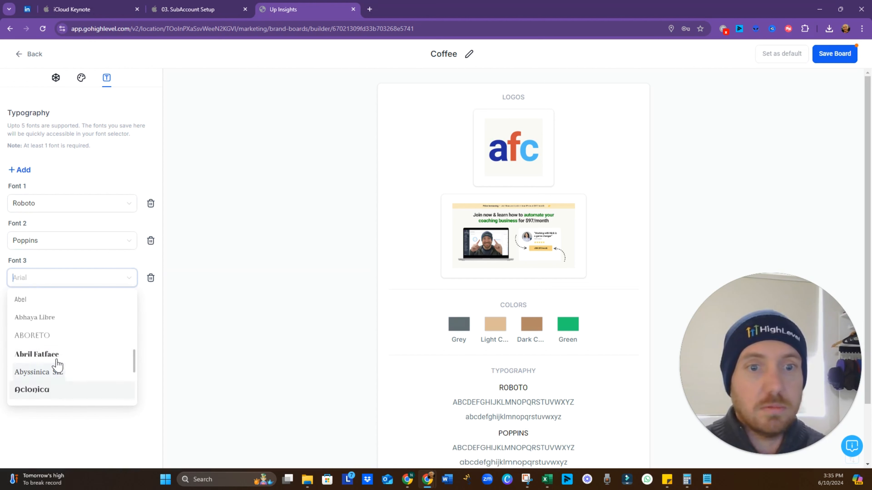
{"action": "left_click", "coordinate": [59, 358]}
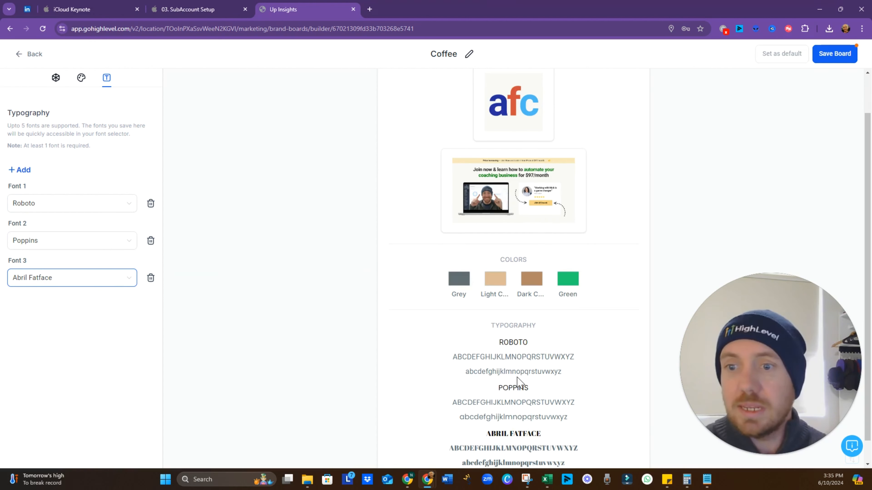
Save the Coffee brand board, dismiss the confirmation, and return to the brand boards list
{"action": "scroll", "coordinate": [518, 381], "scroll_direction": "down", "scroll_amount": 2}
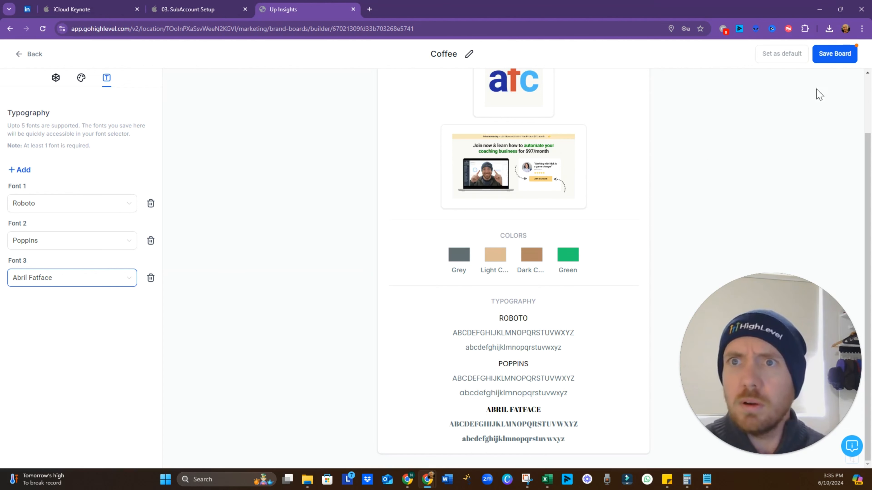
{"action": "left_click", "coordinate": [841, 55]}
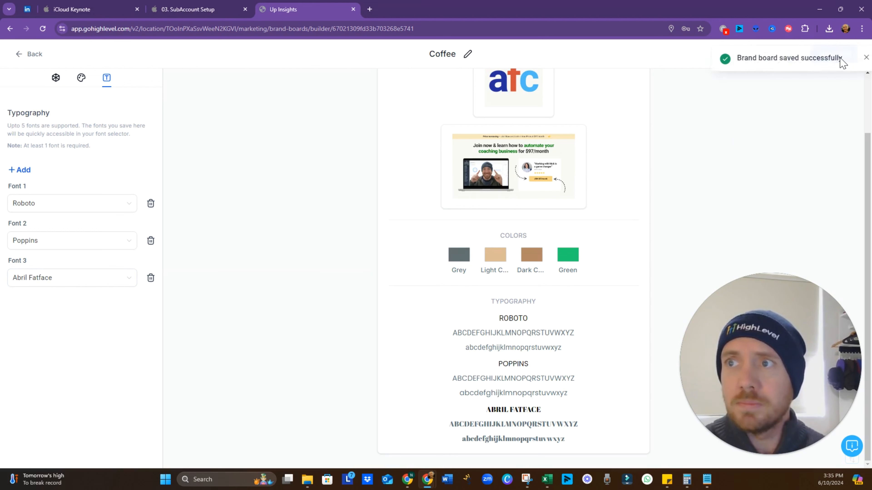
{"action": "left_click", "coordinate": [853, 58]}
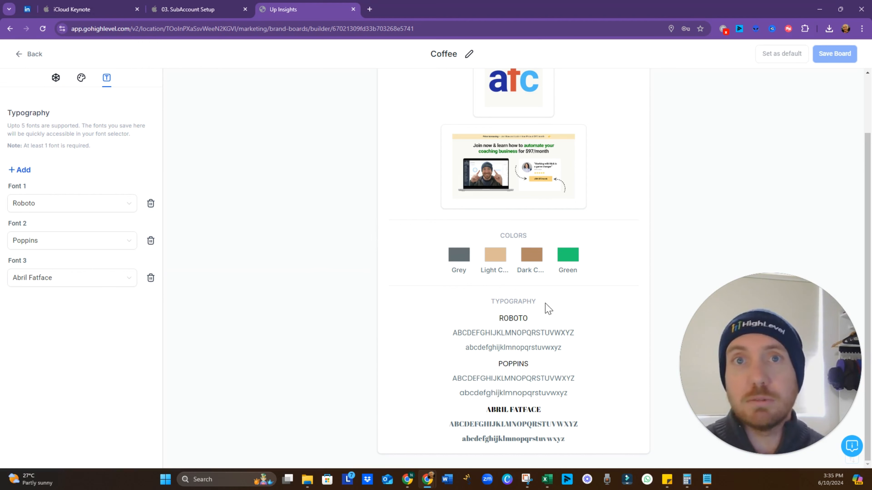
{"action": "scroll", "coordinate": [541, 345], "scroll_direction": "up", "scroll_amount": 3}
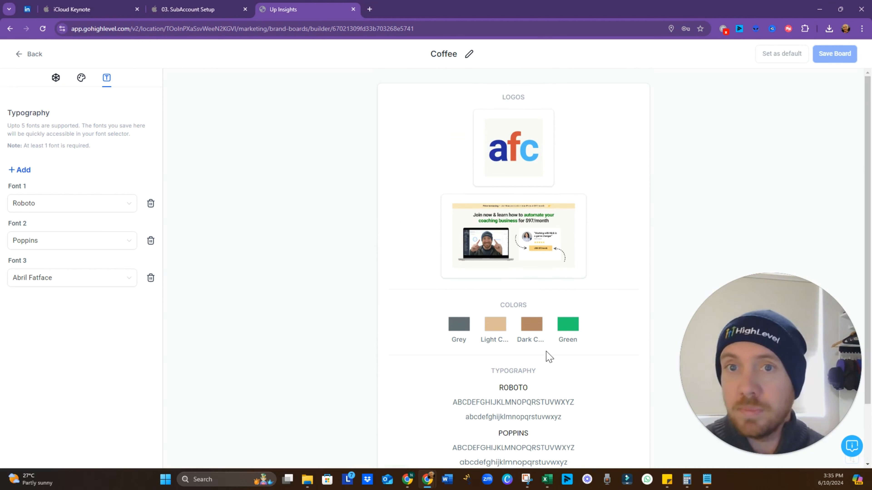
{"action": "left_click", "coordinate": [20, 55]}
Advance the Keynote Custom Branding slide to the Favicon and Logo point, then go back to HighLevel
{"action": "left_click", "coordinate": [214, 14]}
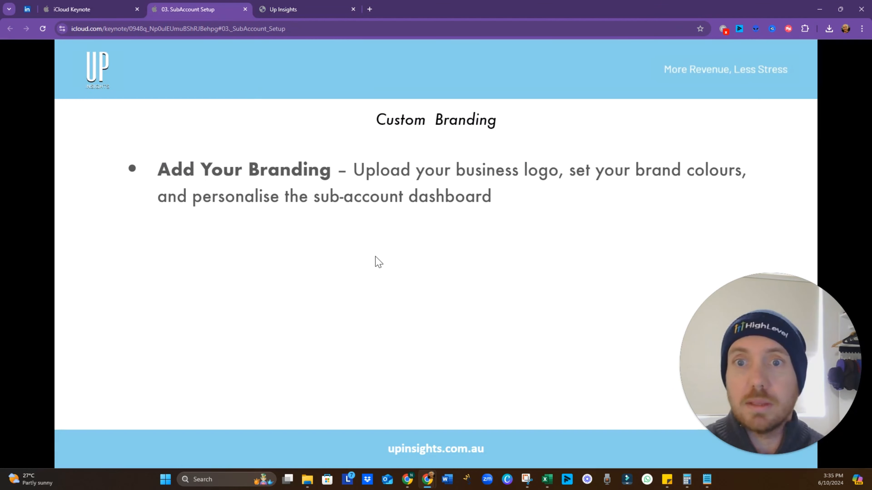
{"action": "left_click", "coordinate": [294, 254]}
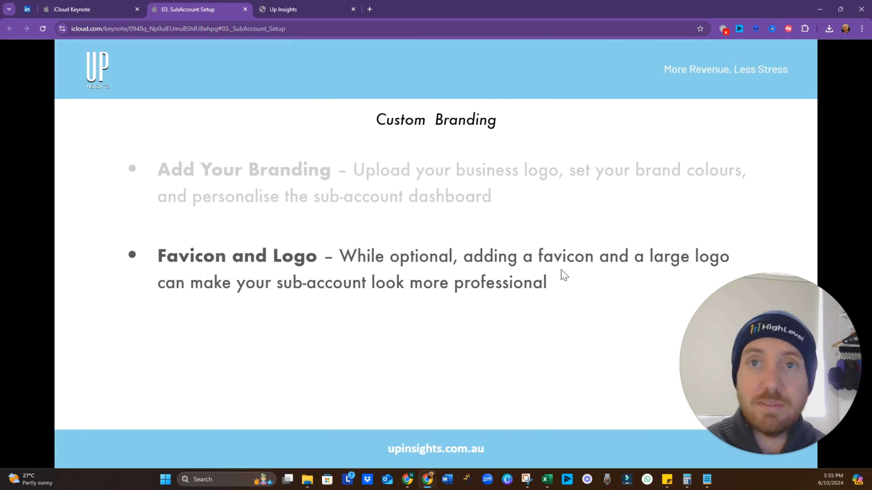
{"action": "left_click", "coordinate": [296, 10]}
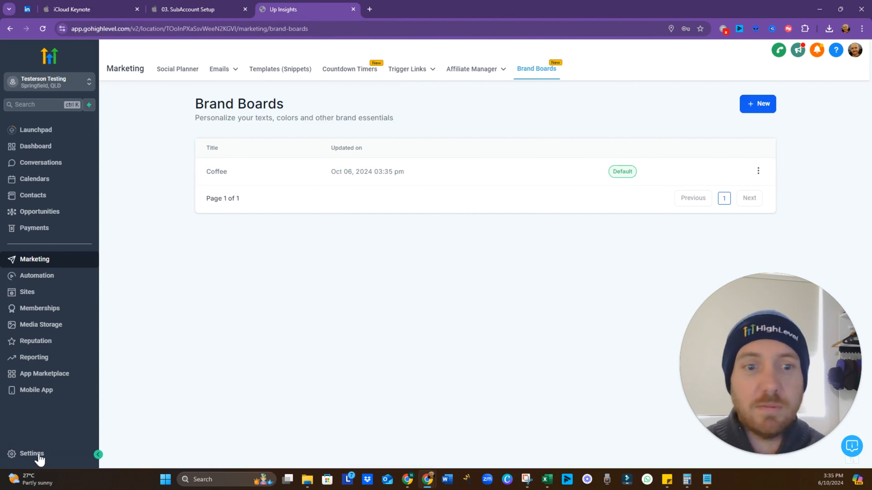
Open Media Storage and start a new file upload from the computer
{"action": "left_click", "coordinate": [54, 333]}
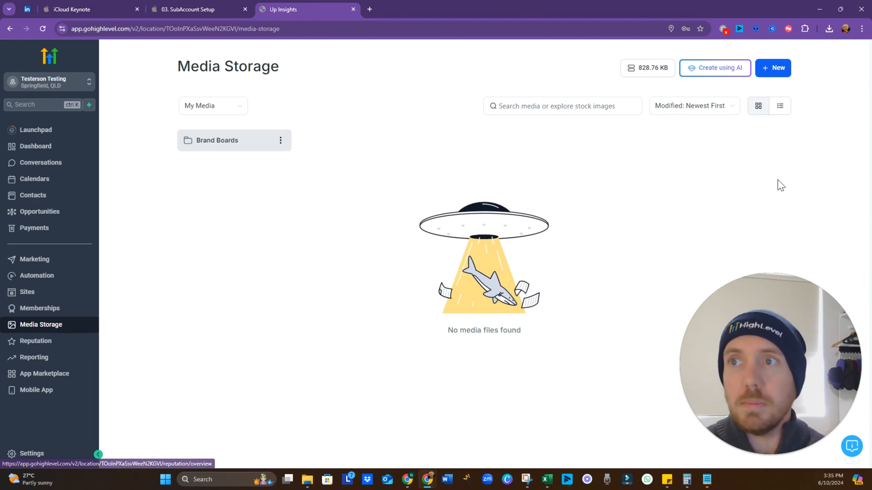
{"action": "left_click", "coordinate": [770, 70]}
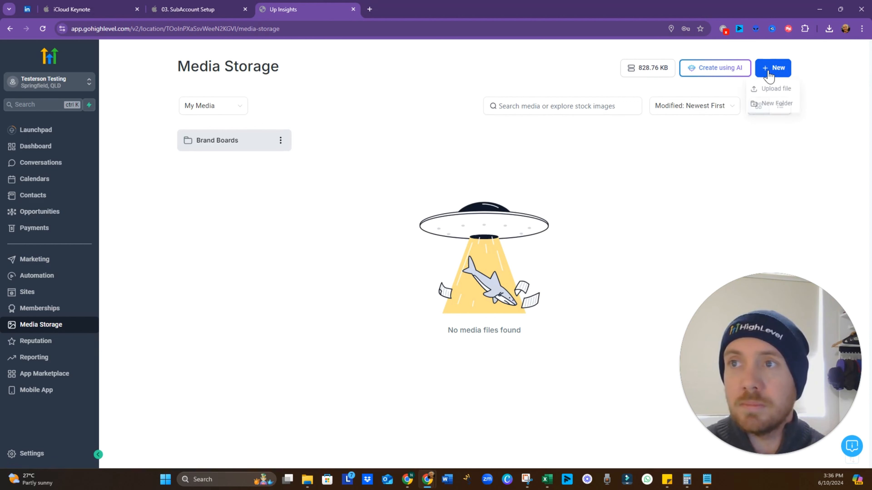
{"action": "left_click", "coordinate": [771, 89]}
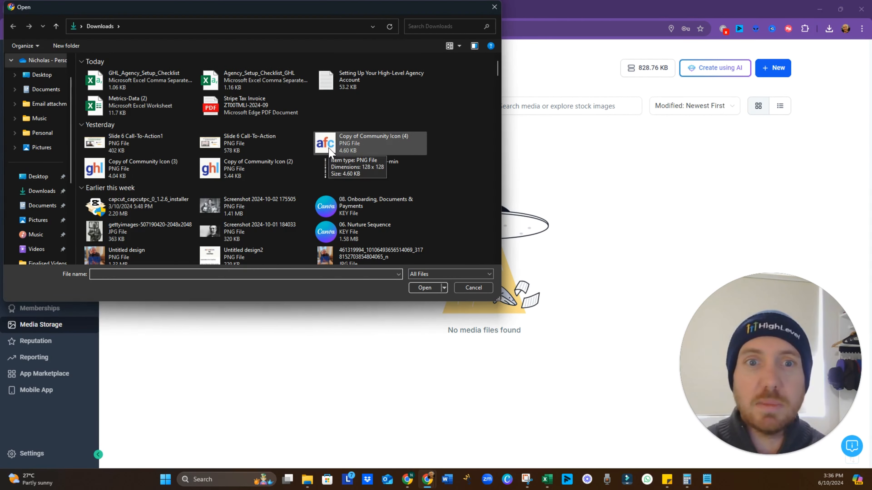
{"action": "scroll", "coordinate": [281, 151], "scroll_direction": "down", "scroll_amount": 10}
{"action": "scroll", "coordinate": [281, 151], "scroll_direction": "down", "scroll_amount": 10}
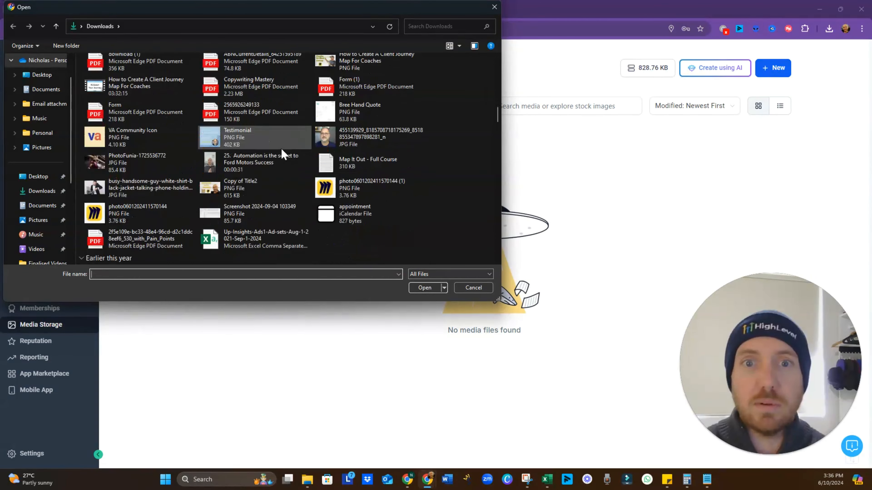
{"action": "scroll", "coordinate": [177, 129], "scroll_direction": "down", "scroll_amount": 10}
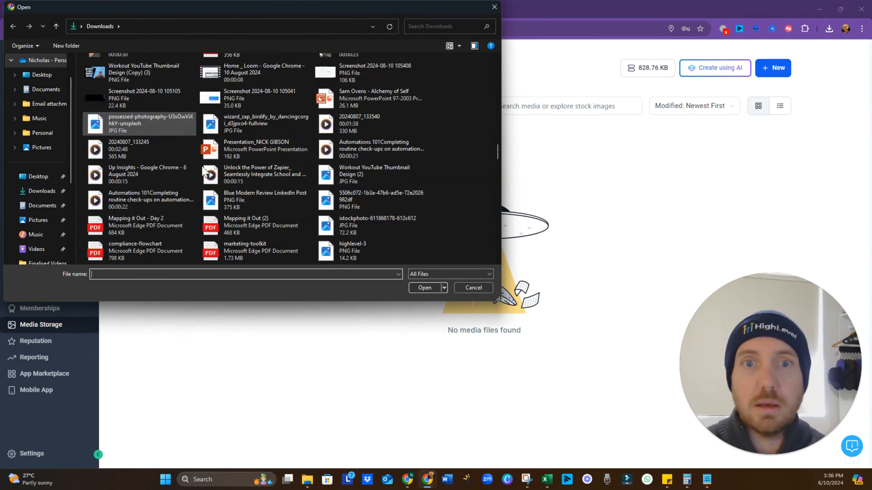
Pick UP FAVICON.png from the Downloads folder and upload it to Media Storage
{"action": "left_click", "coordinate": [35, 135]}
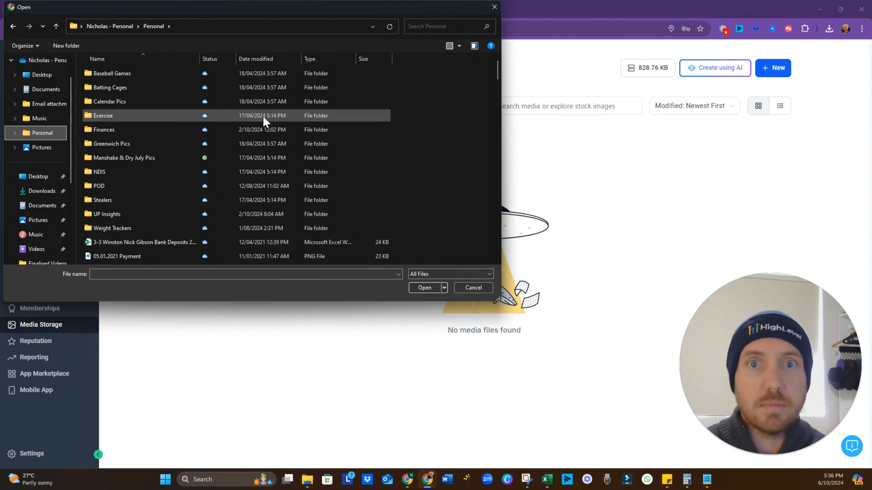
{"action": "double_click", "coordinate": [108, 213]}
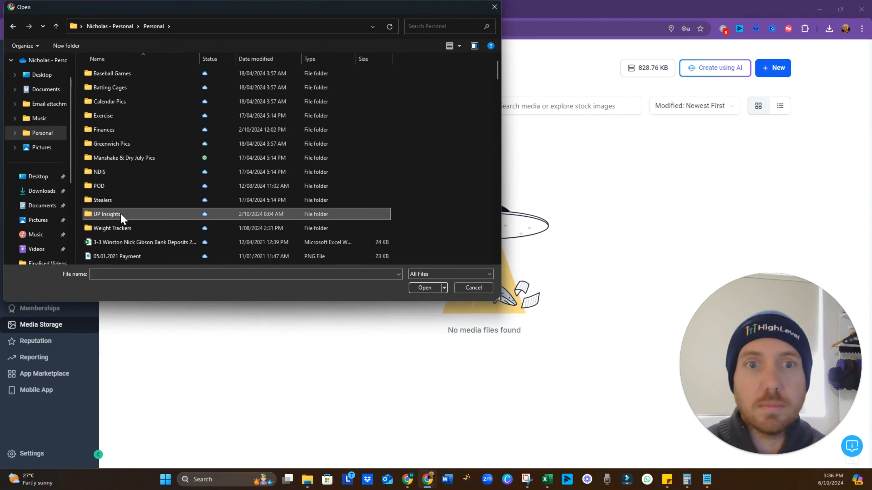
{"action": "scroll", "coordinate": [382, 130], "scroll_direction": "down", "scroll_amount": 3}
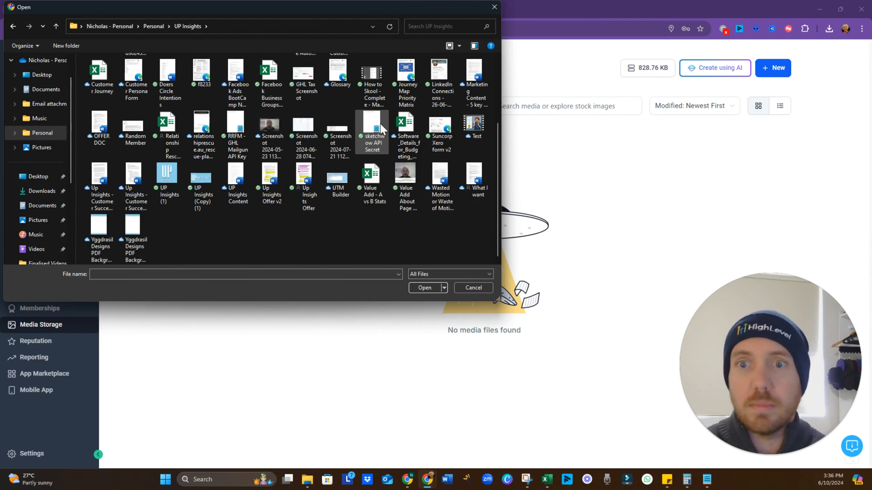
{"action": "scroll", "coordinate": [382, 130], "scroll_direction": "up", "scroll_amount": 3}
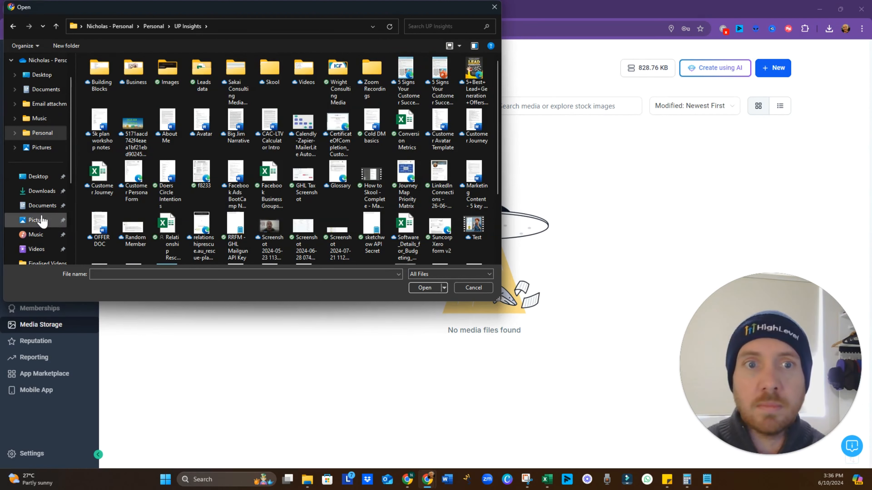
{"action": "left_click", "coordinate": [48, 192]}
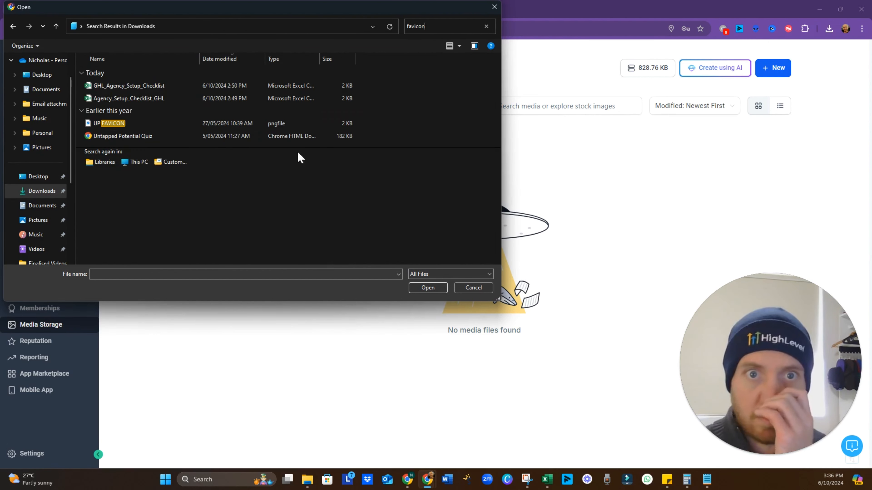
{"action": "left_click", "coordinate": [133, 129]}
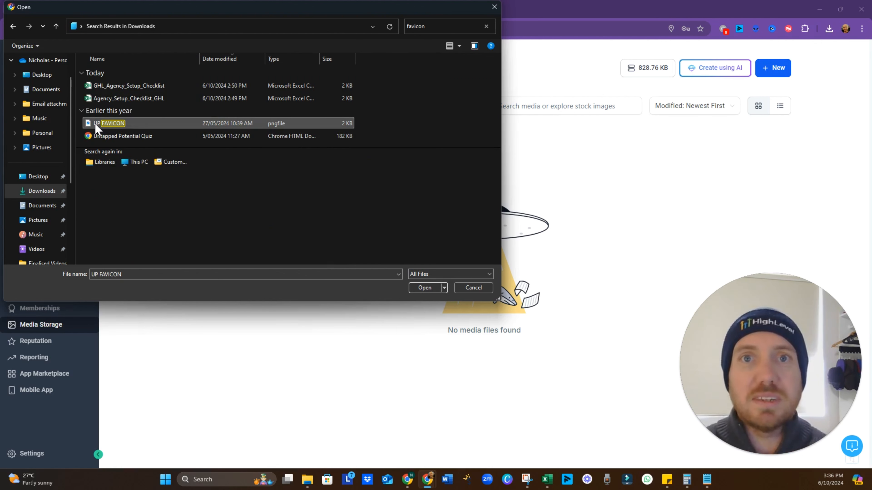
{"action": "double_click", "coordinate": [278, 128]}
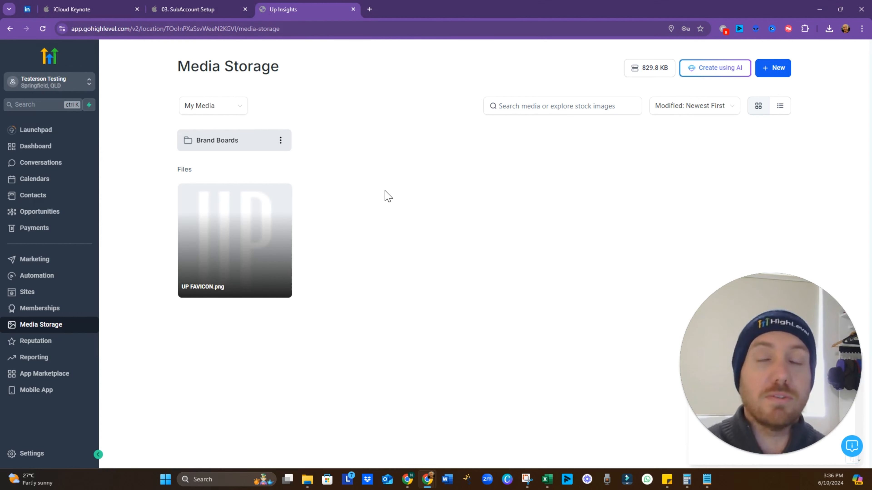
{"action": "mouse_move", "coordinate": [238, 253]}
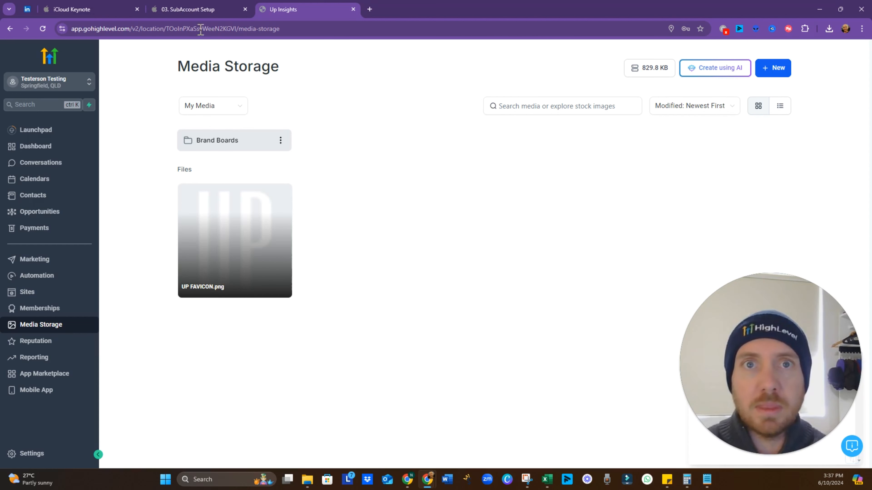
{"action": "left_click", "coordinate": [204, 17]}
Advance the slide build to show the third point, Consistent Look on client-facing materials
{"action": "key", "text": "Right"}
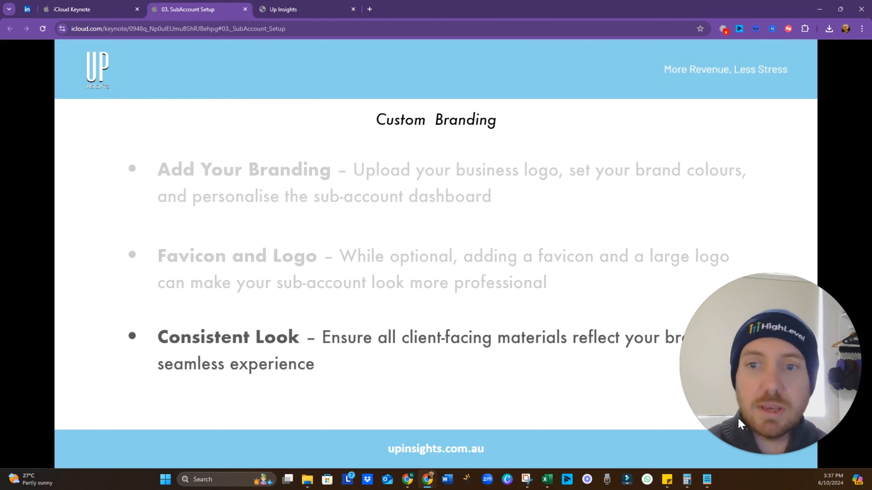
{"action": "left_click_drag", "start_coordinate": [739, 419], "coordinate": [767, 3]}
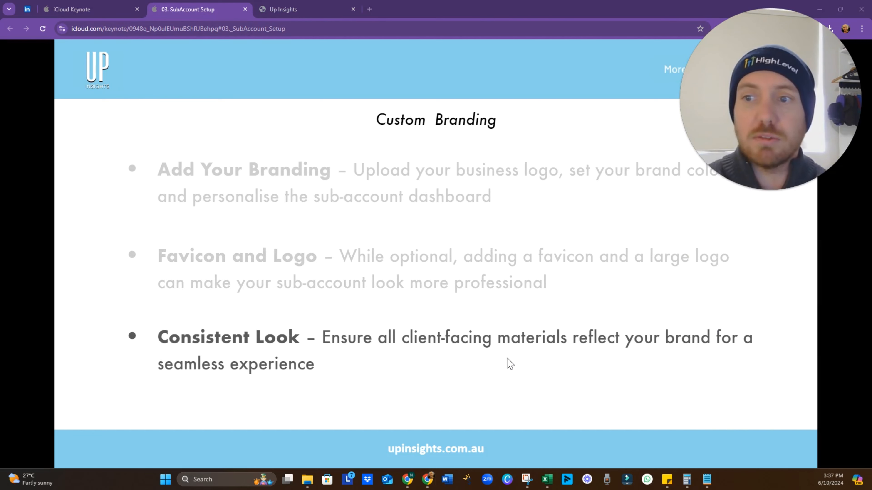
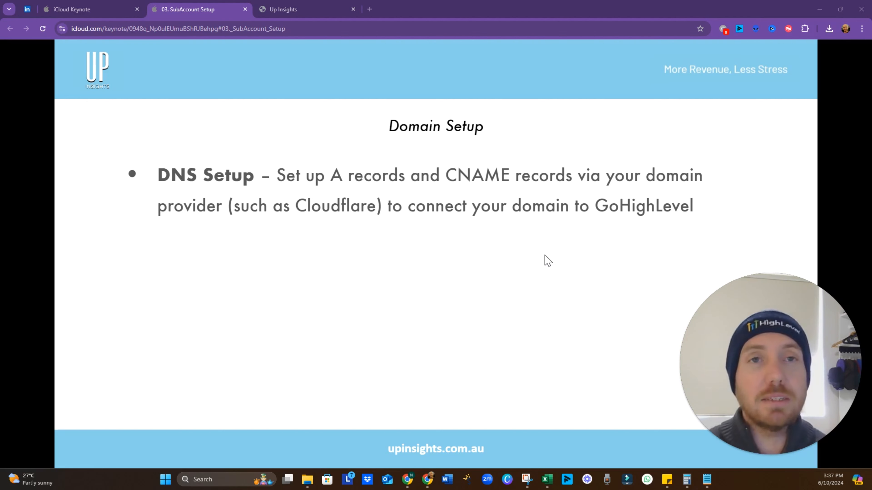
Switch to the Up Insights browser tab to show HighLevel Media Storage
{"action": "left_click", "coordinate": [303, 9]}
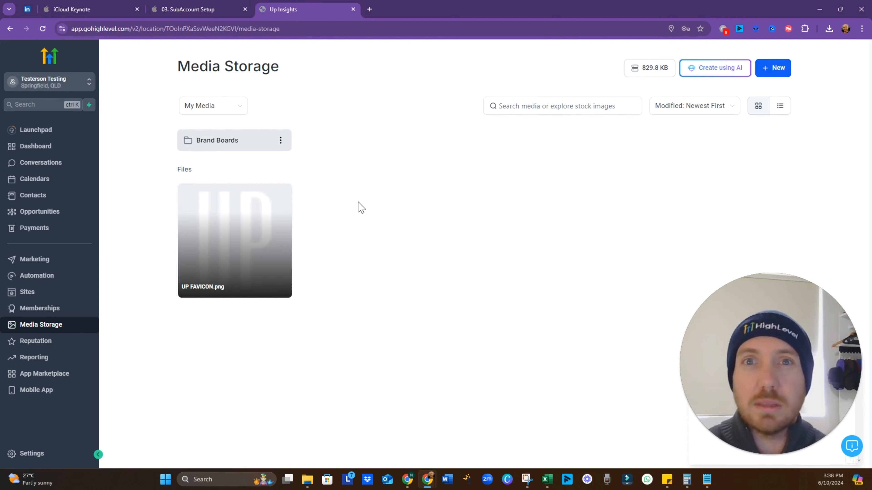
Search Google for cloudflare in a new tab and go to the Cloudflare login page
{"action": "left_click", "coordinate": [370, 9]}
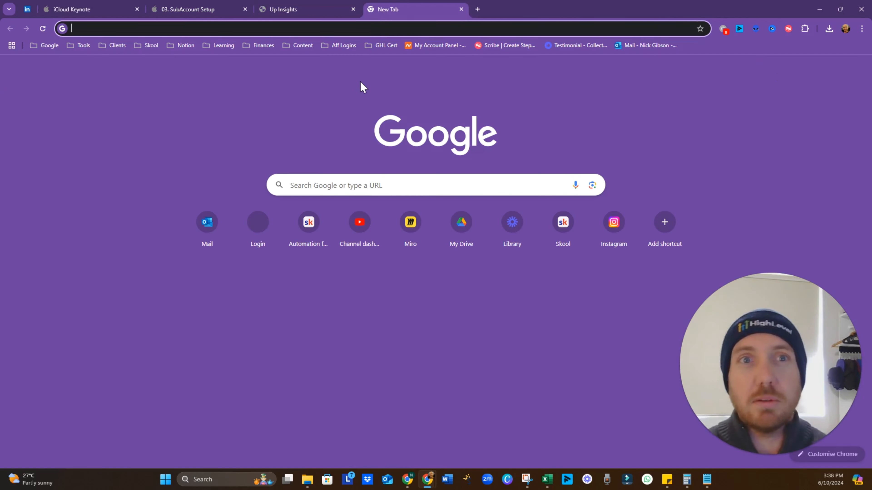
{"action": "type", "text": "cloudflare"}
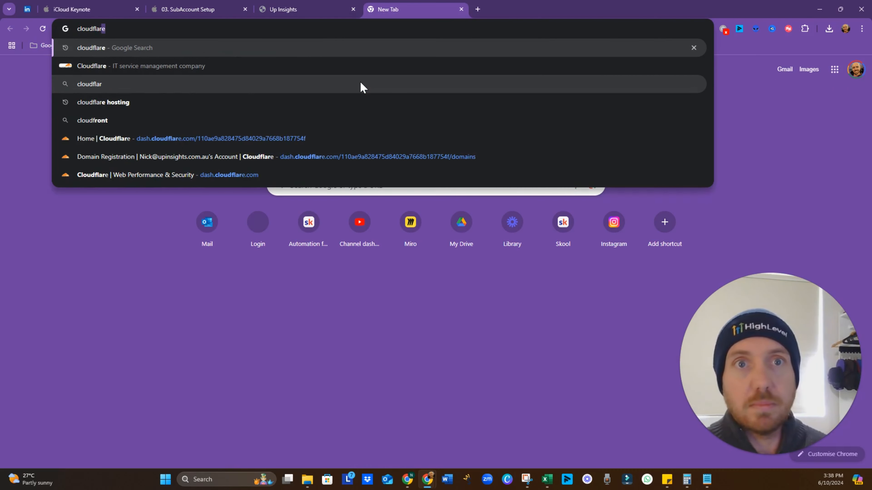
{"action": "key", "text": "Return"}
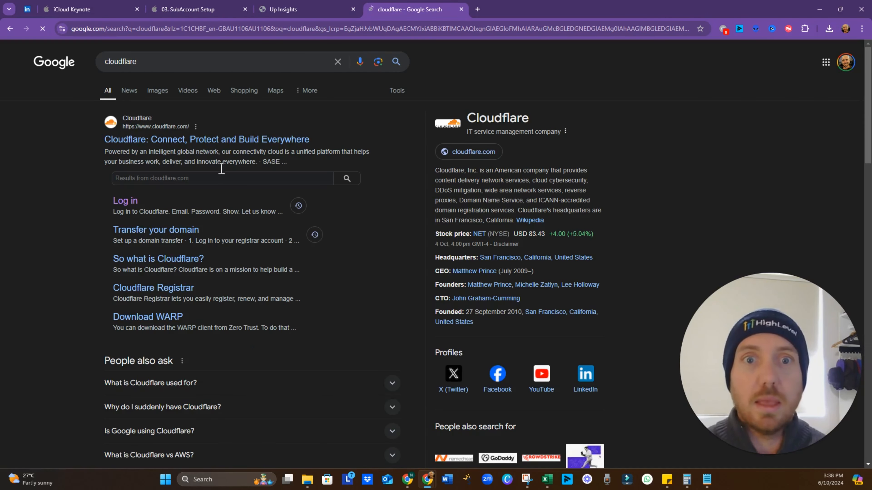
{"action": "left_click", "coordinate": [126, 201]}
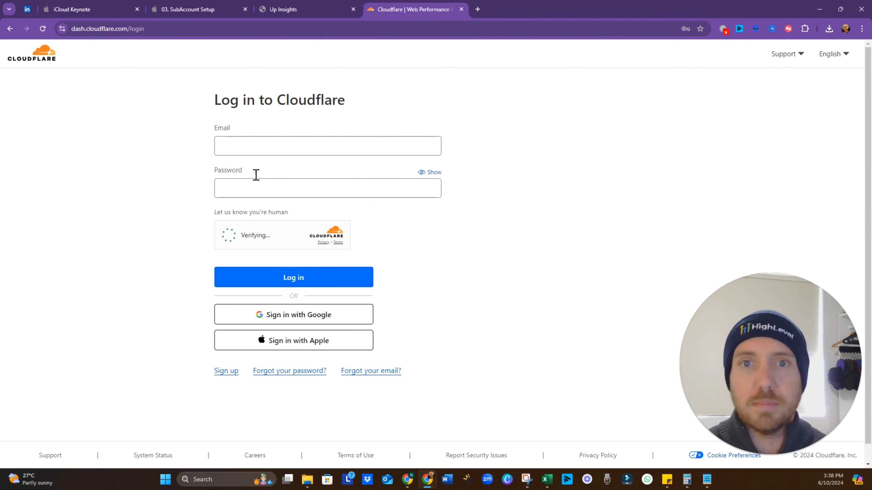
Log in to Cloudflare with the saved credentials and clear the leftover search text
{"action": "left_click", "coordinate": [261, 144]}
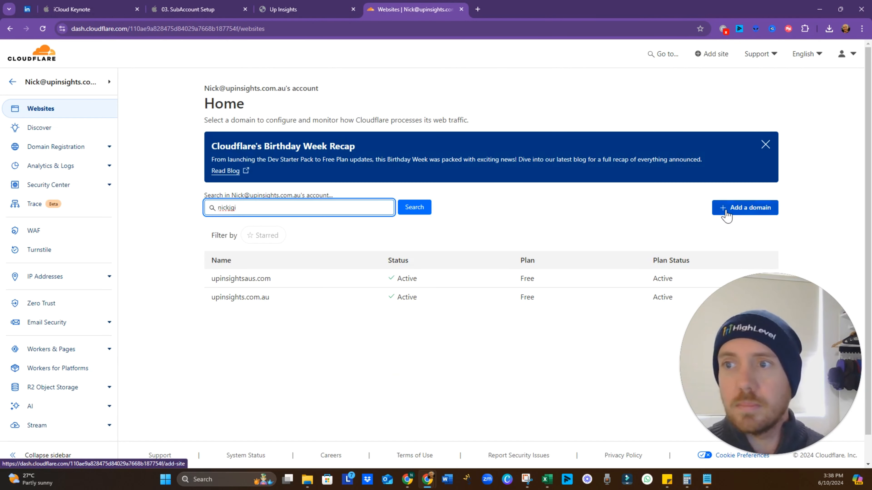
{"action": "left_click_drag", "start_coordinate": [275, 210], "coordinate": [152, 216]}
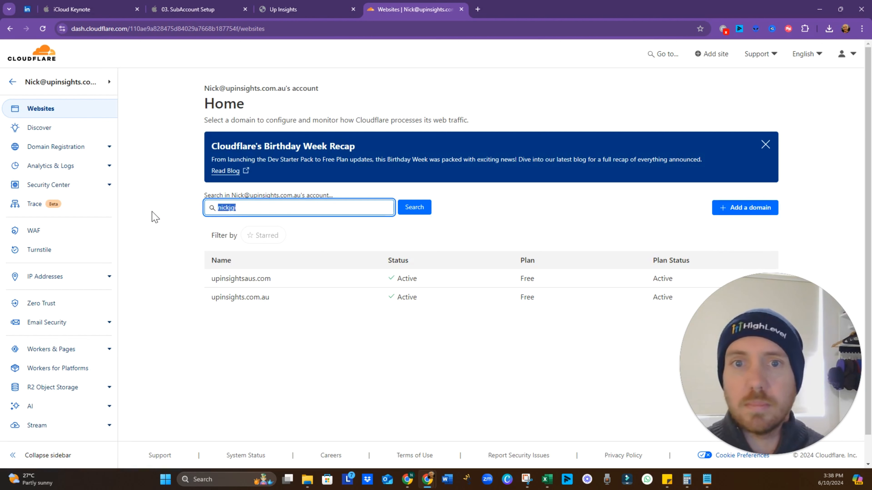
{"action": "key", "text": "BackSpace"}
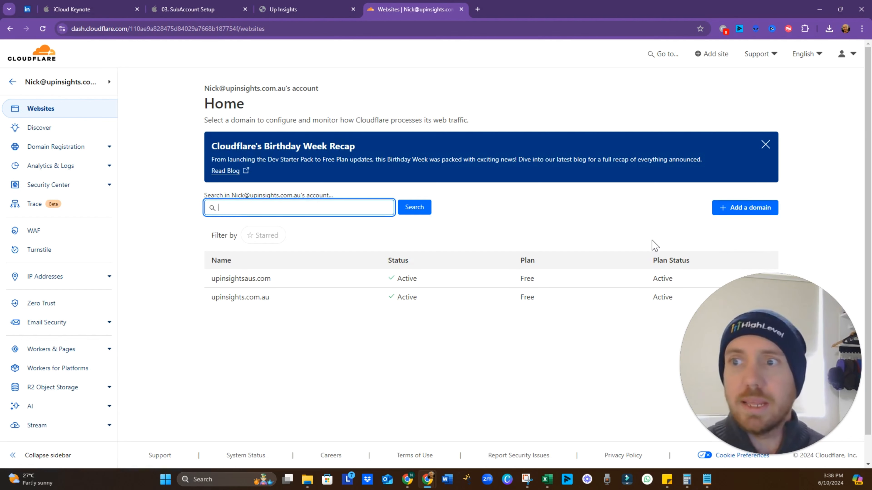
Start adding a domain, then switch to registering a brand-new domain instead
{"action": "left_click", "coordinate": [739, 210]}
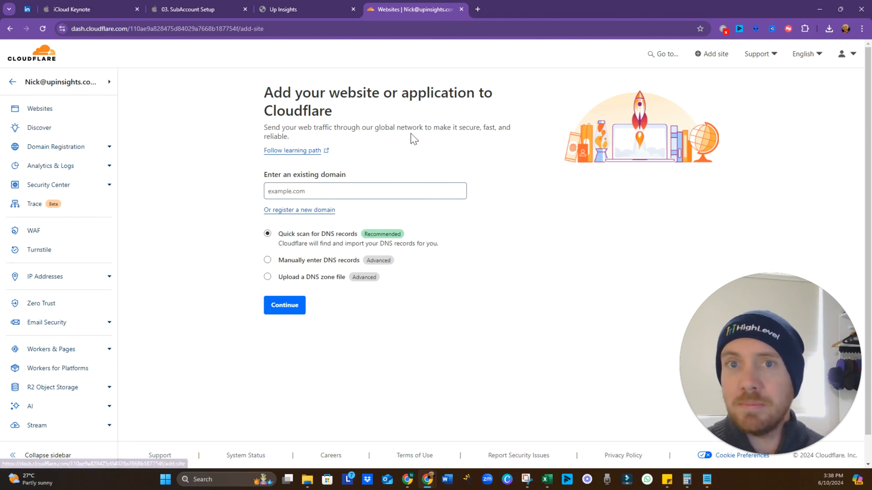
{"action": "left_click", "coordinate": [334, 195]}
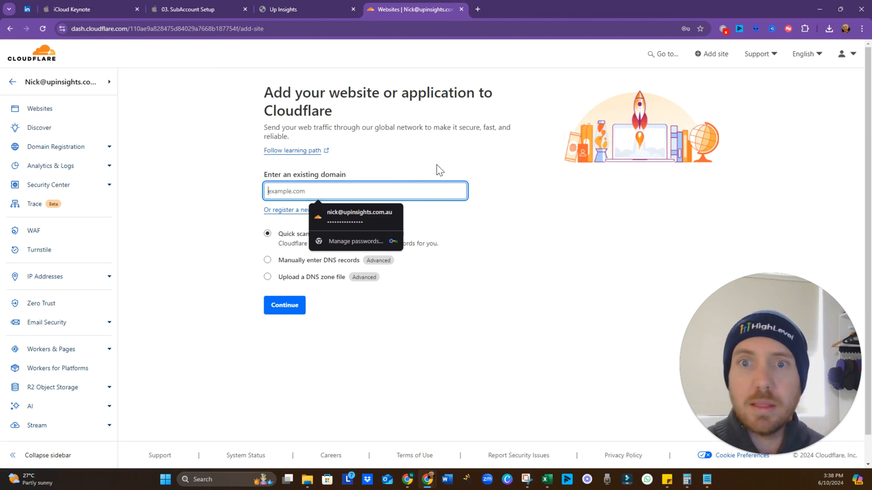
{"action": "left_click", "coordinate": [448, 152]}
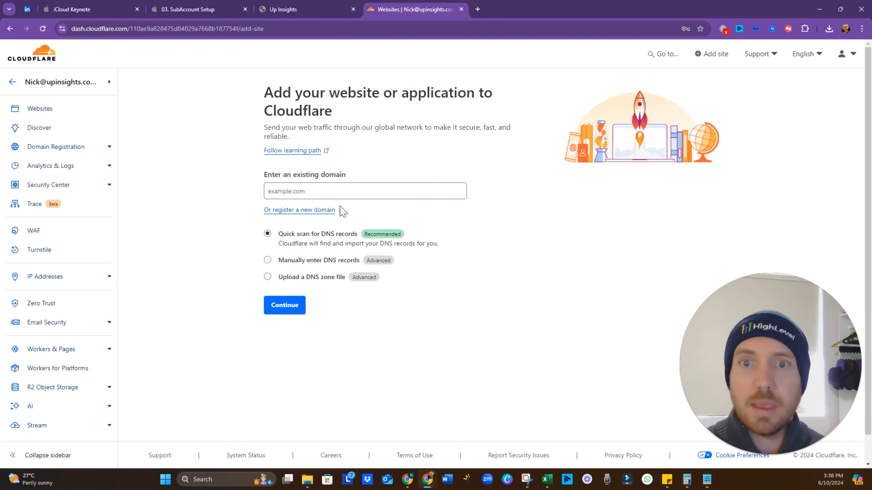
{"action": "left_click", "coordinate": [319, 213]}
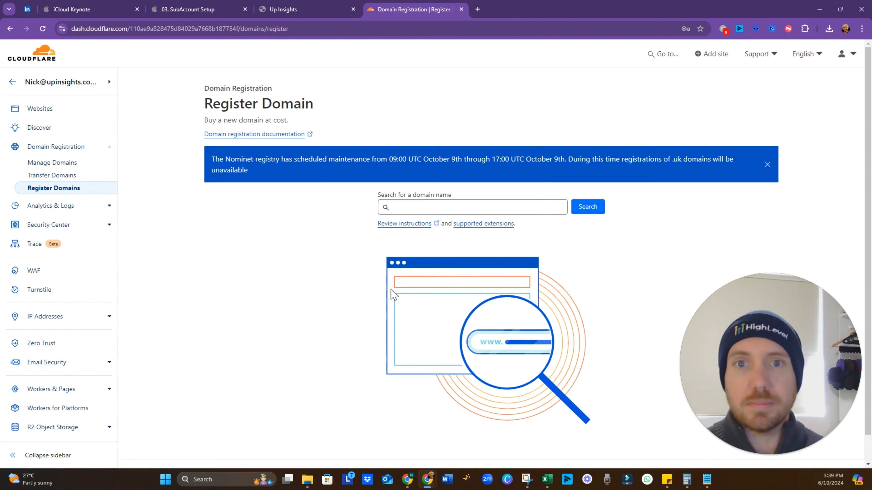
Search for the personal .com domain and choose to purchase it
{"action": "left_click", "coordinate": [425, 205]}
{"action": "type", "text": "ni"}
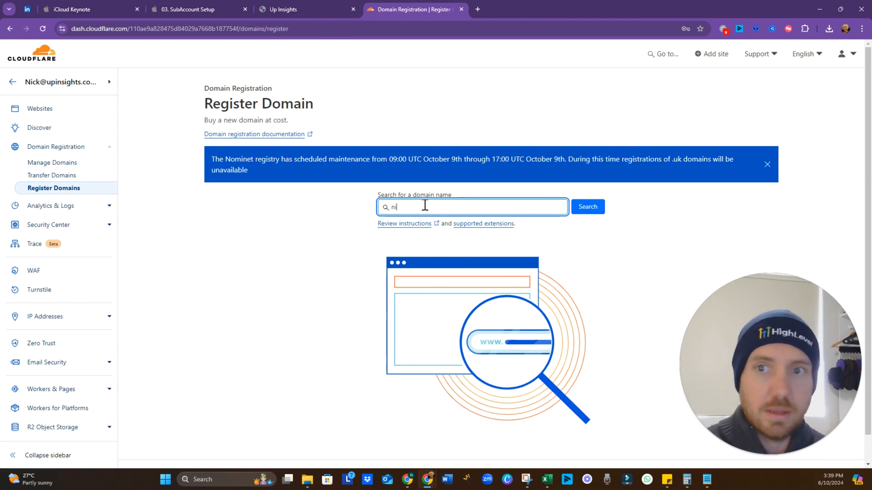
{"action": "type", "text": "ckjgibson.com"}
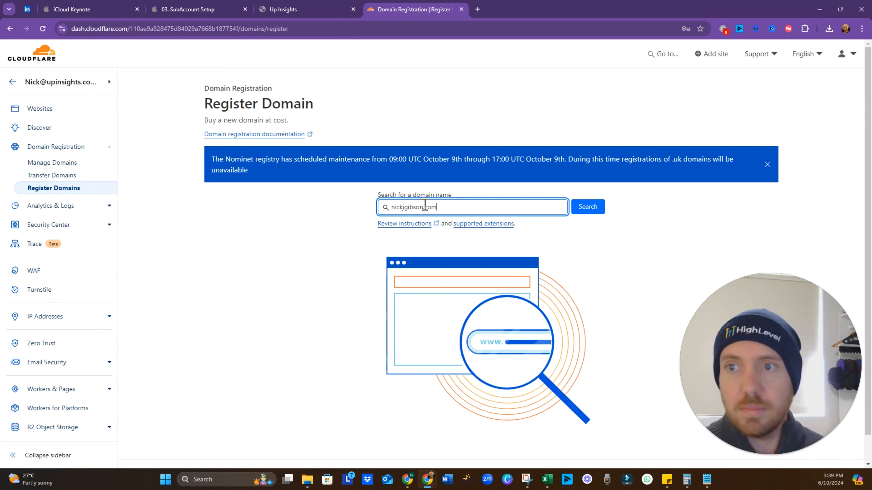
{"action": "left_click", "coordinate": [588, 207]}
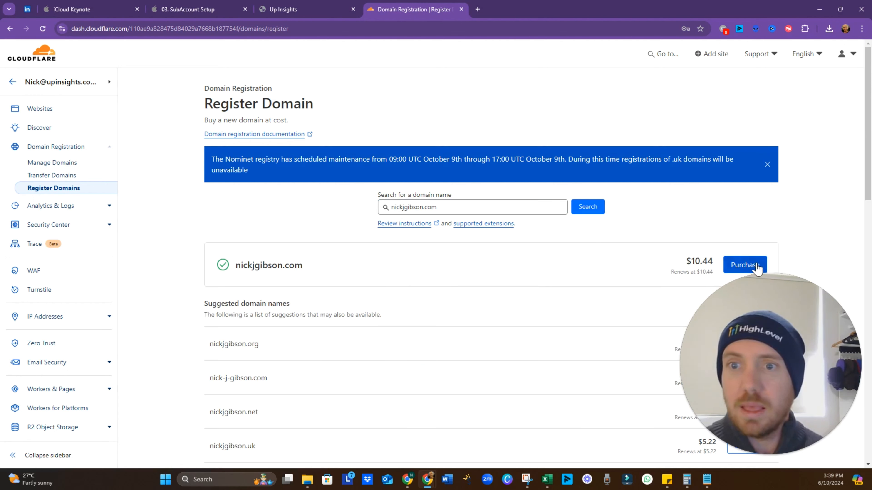
{"action": "left_click", "coordinate": [739, 269]}
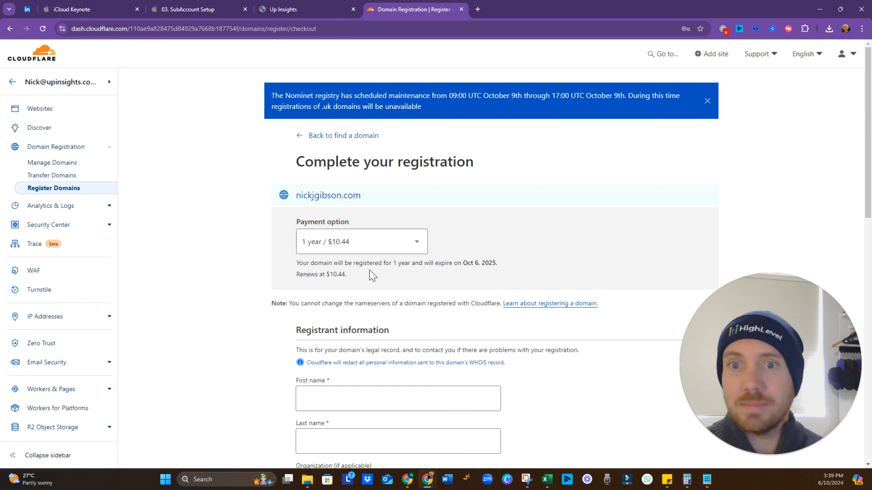
Register it for 5 years at $52.20 and autofill the registrant's contact details
{"action": "left_click", "coordinate": [411, 244]}
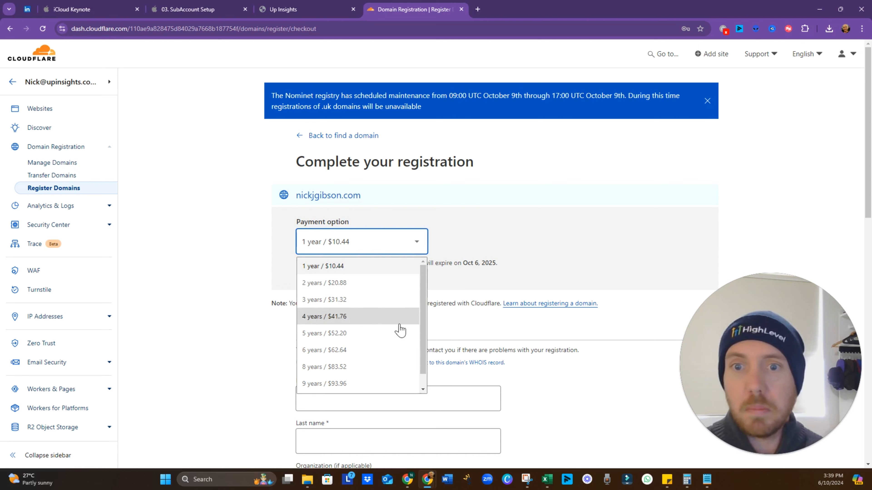
{"action": "left_click", "coordinate": [396, 338]}
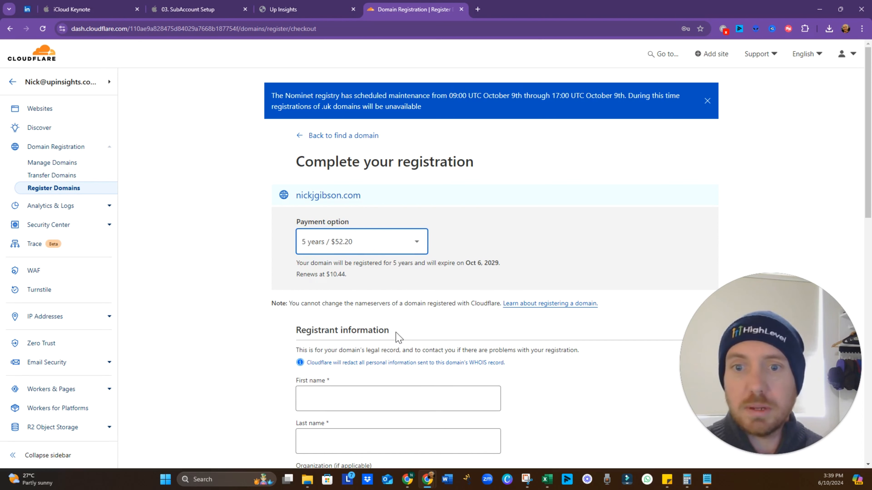
{"action": "scroll", "coordinate": [322, 290], "scroll_direction": "down", "scroll_amount": 5}
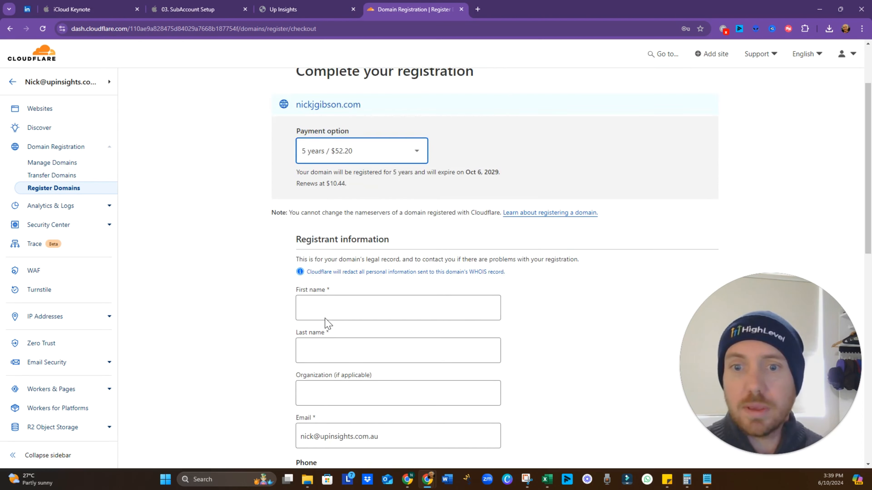
{"action": "left_click", "coordinate": [343, 220]}
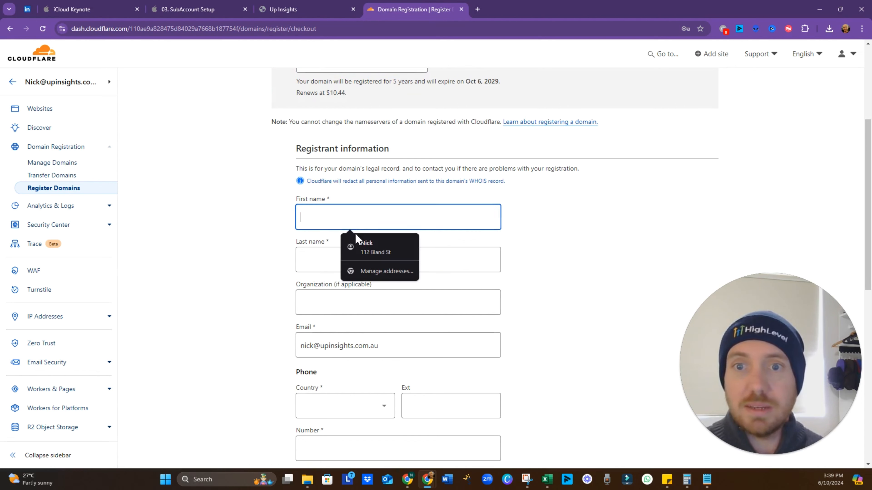
{"action": "left_click", "coordinate": [367, 244]}
{"action": "scroll", "coordinate": [422, 311], "scroll_direction": "down", "scroll_amount": 1}
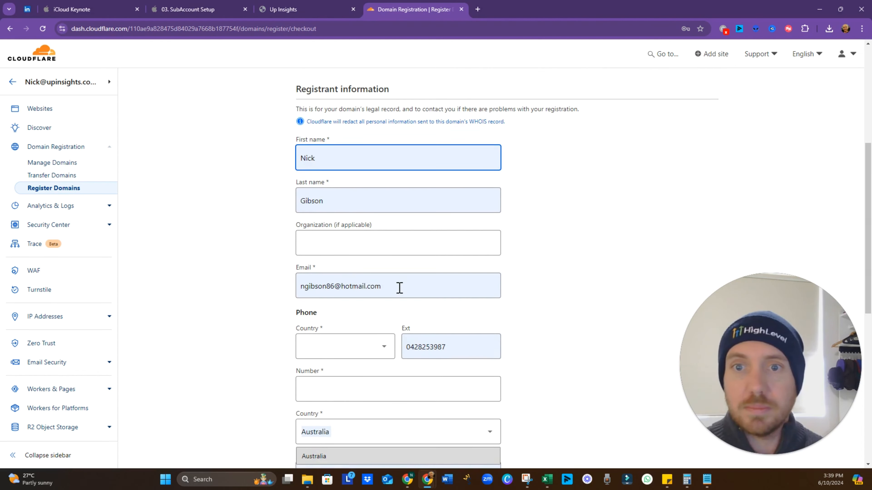
{"action": "left_click", "coordinate": [419, 288]}
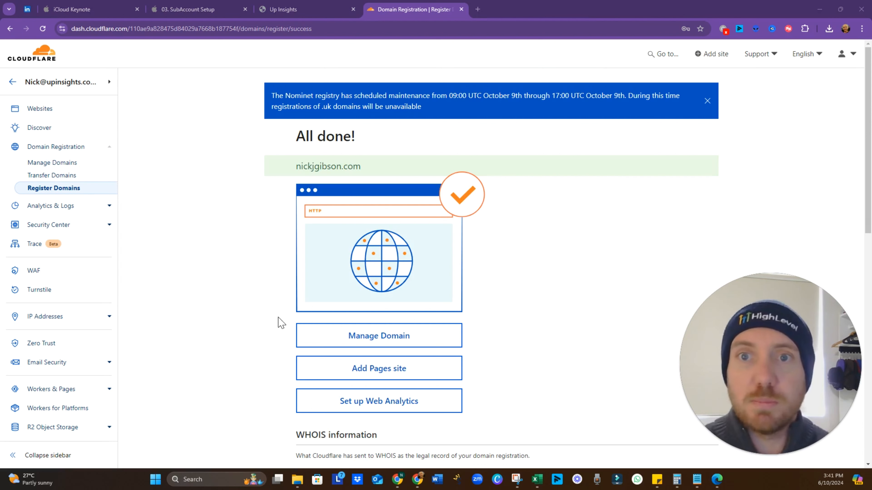
Open the new domain's management page, then its DNS Records page
{"action": "left_click", "coordinate": [371, 340]}
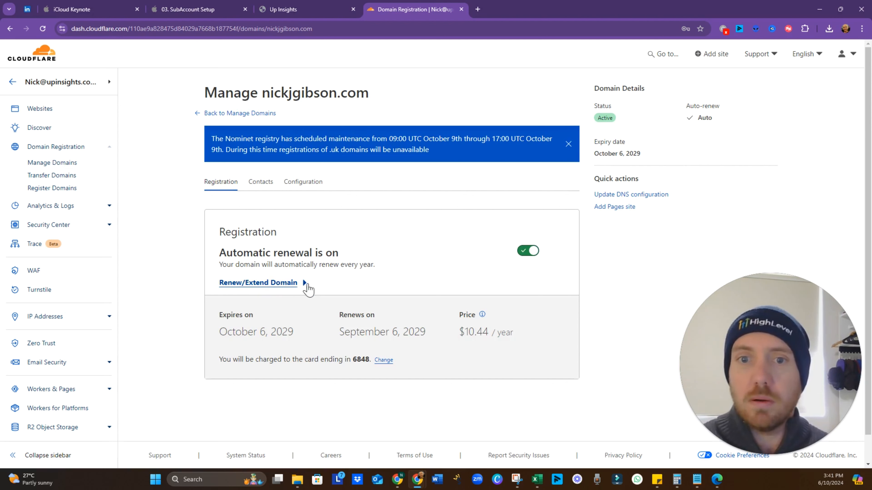
{"action": "scroll", "coordinate": [333, 250], "scroll_direction": "down", "scroll_amount": 1}
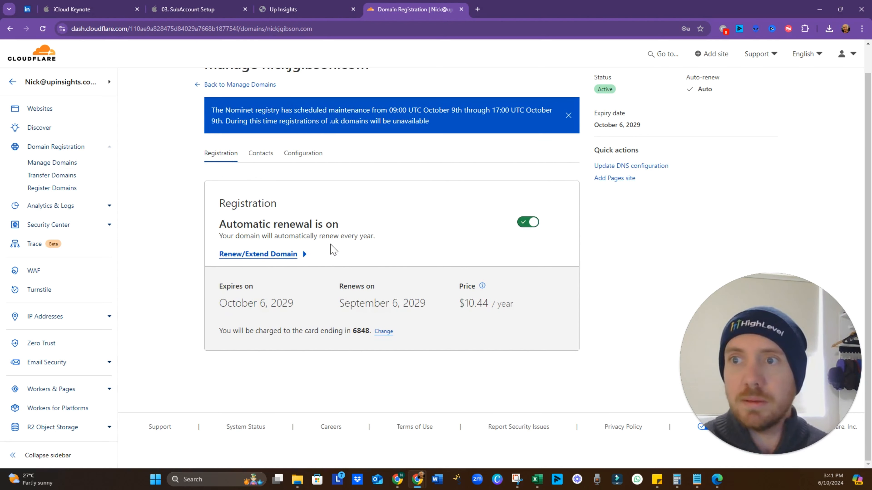
{"action": "scroll", "coordinate": [332, 249], "scroll_direction": "up", "scroll_amount": 1}
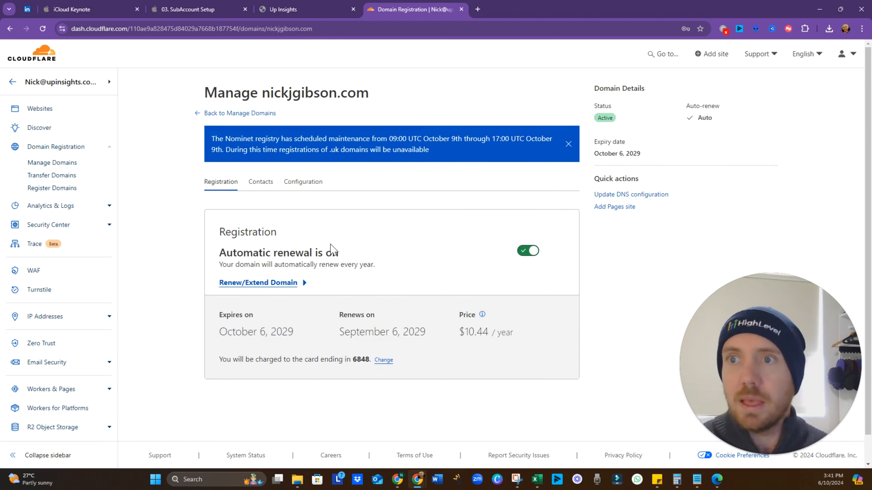
{"action": "left_click", "coordinate": [626, 196]}
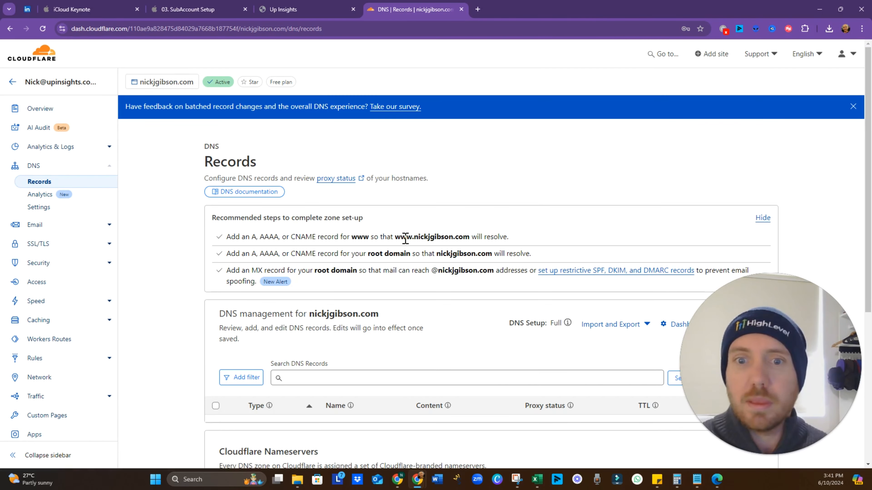
{"action": "scroll", "coordinate": [379, 237], "scroll_direction": "down", "scroll_amount": 6}
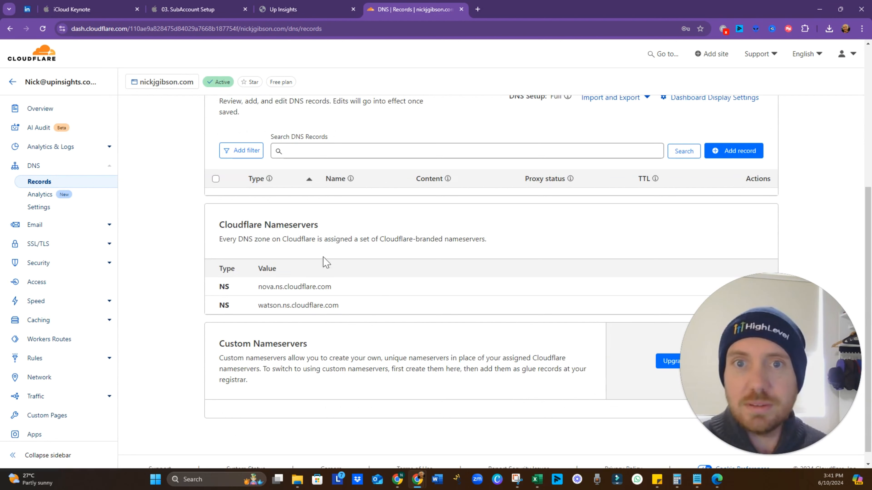
{"action": "scroll", "coordinate": [324, 282], "scroll_direction": "up", "scroll_amount": 5}
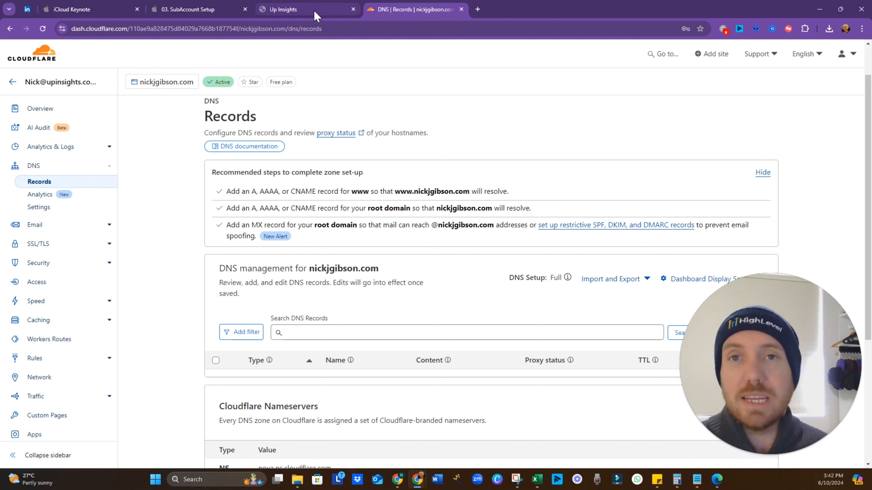
Return to HighLevel and open the sub-account's Settings > Domains page
{"action": "mouse_move", "coordinate": [315, 15]}
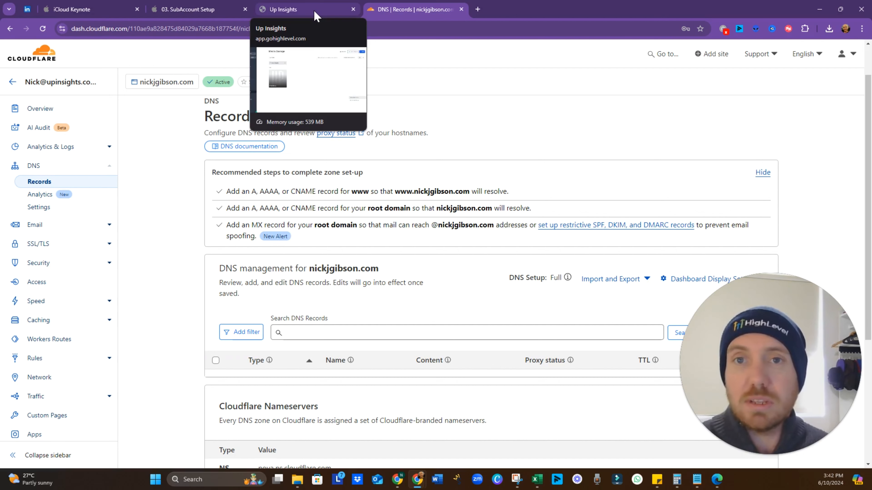
{"action": "left_click", "coordinate": [315, 15]}
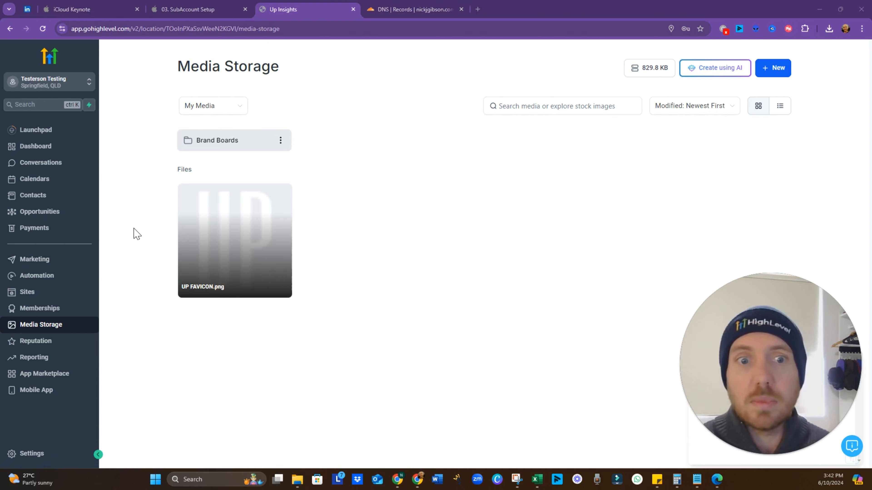
{"action": "left_click", "coordinate": [40, 454]}
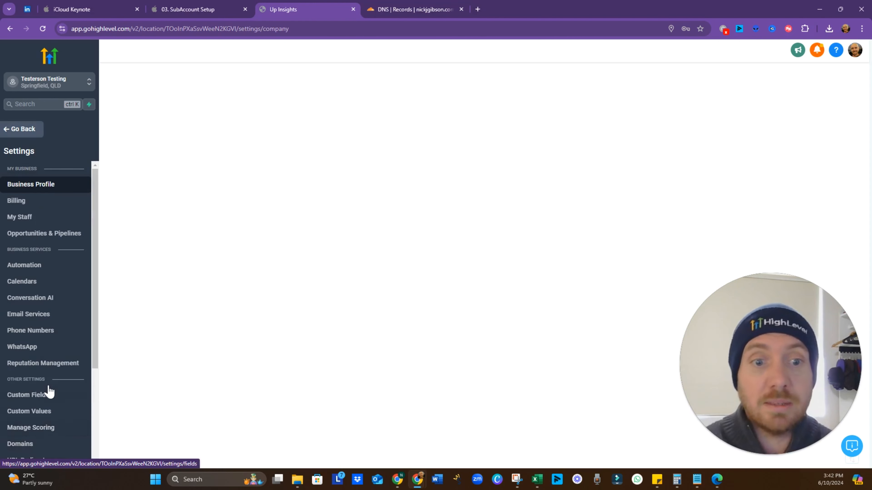
{"action": "scroll", "coordinate": [46, 428], "scroll_direction": "down", "scroll_amount": 1}
{"action": "left_click", "coordinate": [41, 402]}
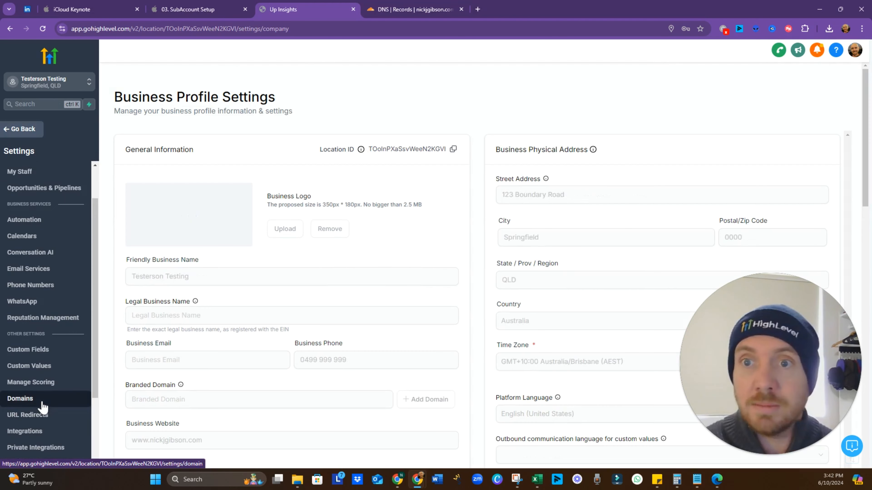
{"action": "left_click", "coordinate": [29, 402]}
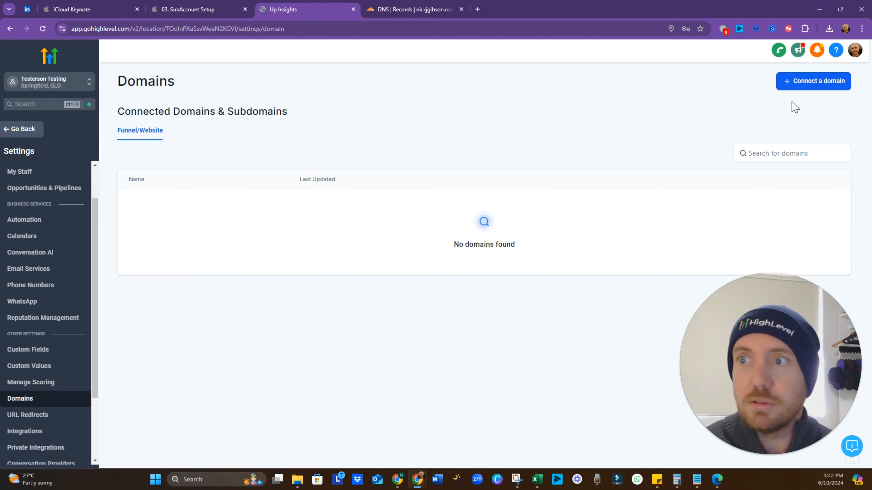
Enter the personal domain, continue, and include its www version
{"action": "left_click", "coordinate": [809, 86]}
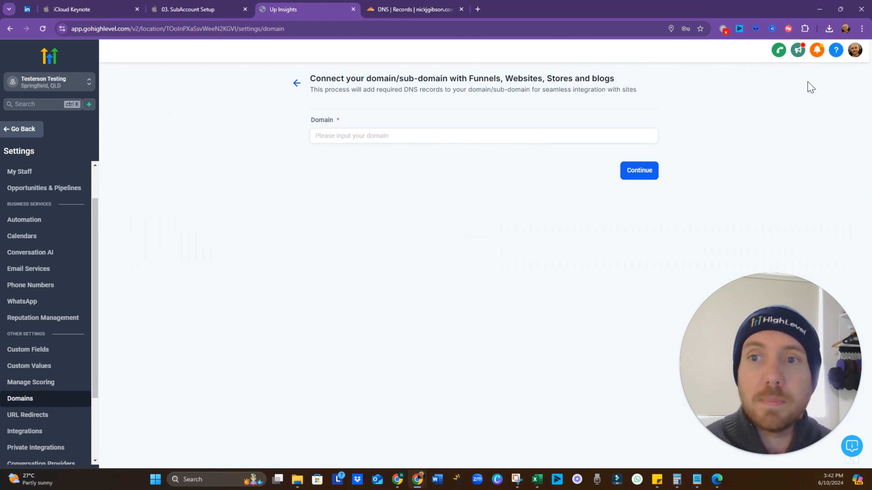
{"action": "left_click", "coordinate": [359, 138]}
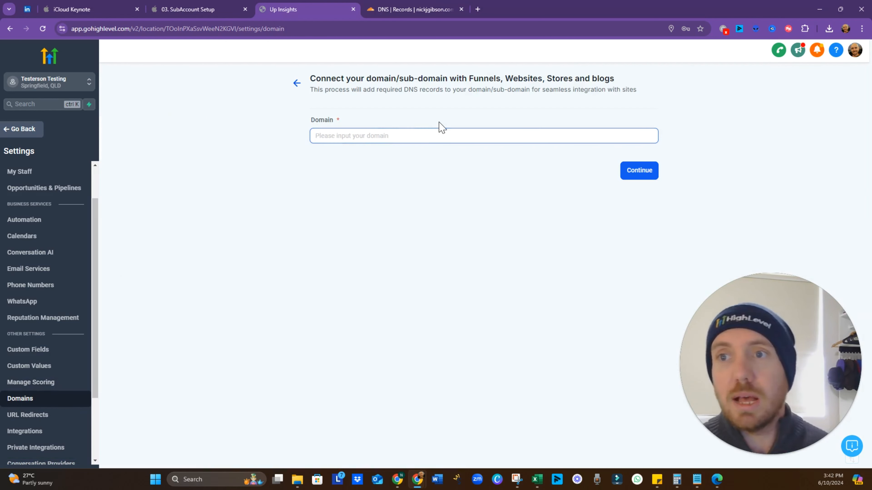
{"action": "type", "text": "nickjgibson.com"}
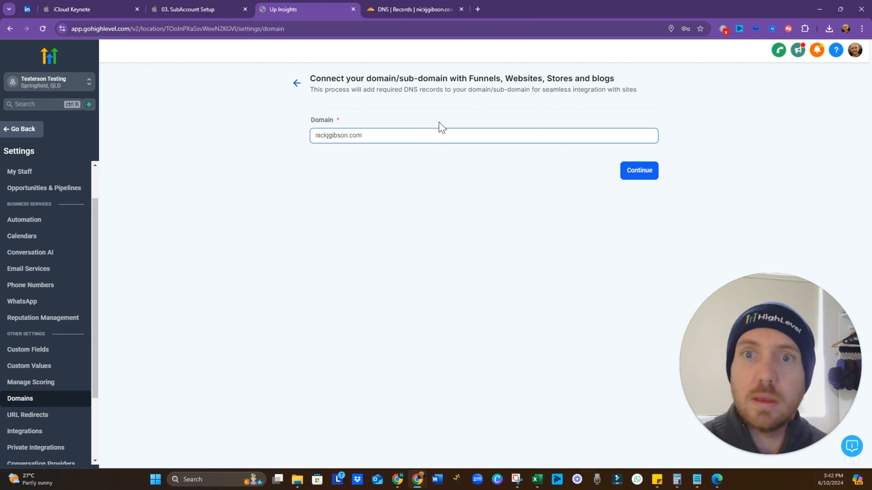
{"action": "left_click", "coordinate": [646, 177]}
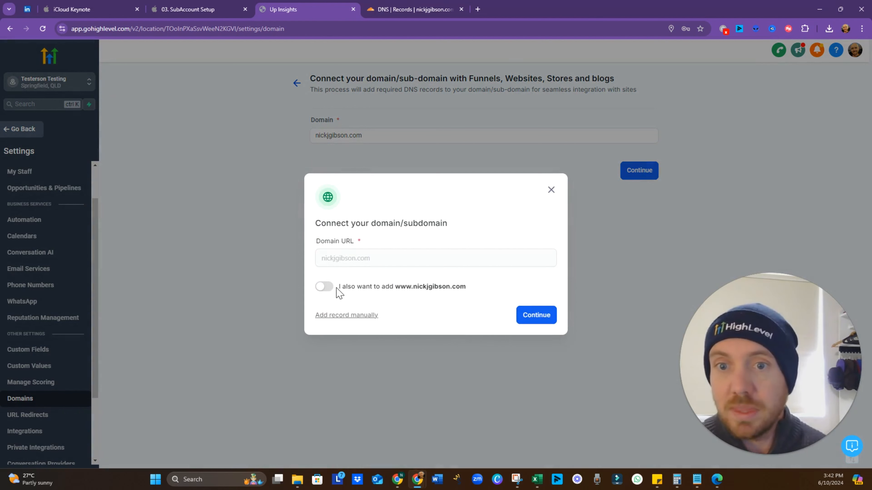
{"action": "left_click", "coordinate": [324, 287]}
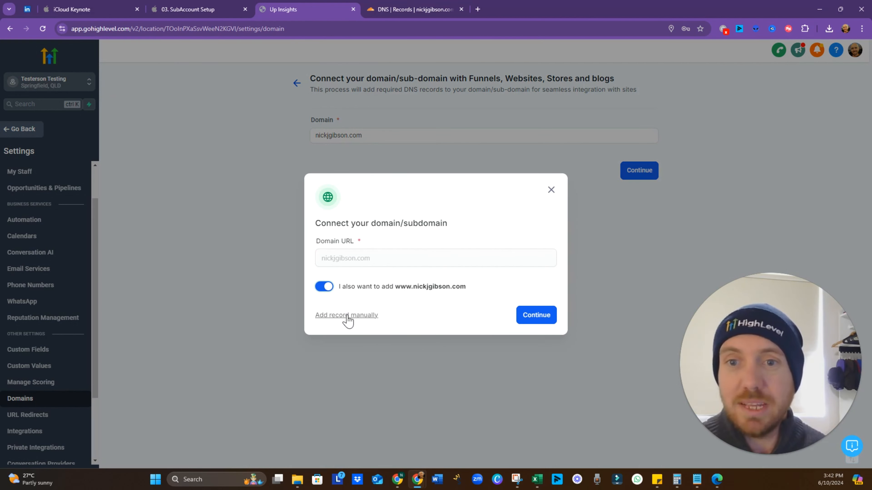
{"action": "left_click", "coordinate": [347, 316]}
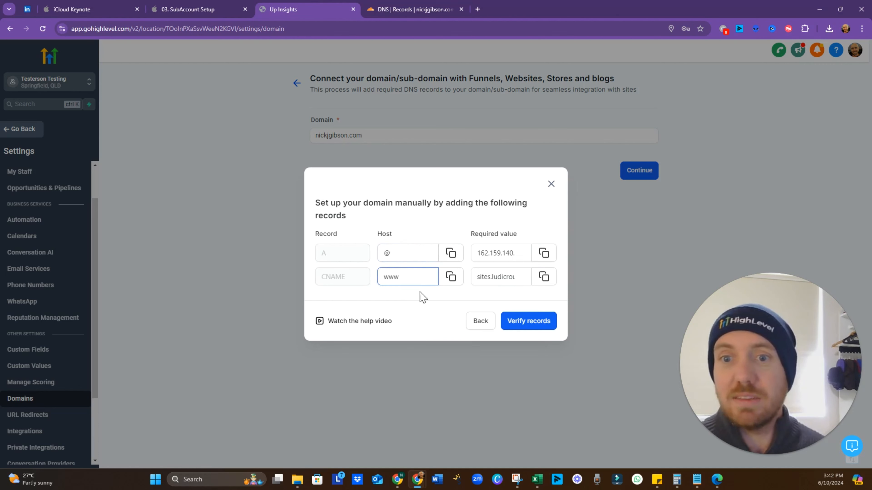
After checking Cloudflare's records, re-enable www, continue, and authorize the records with Cloudflare
{"action": "left_click", "coordinate": [402, 7]}
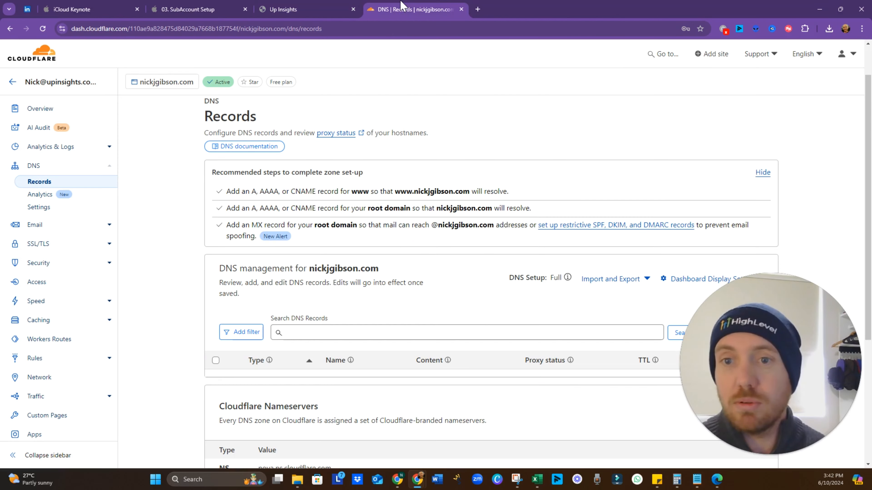
{"action": "left_click", "coordinate": [318, 11]}
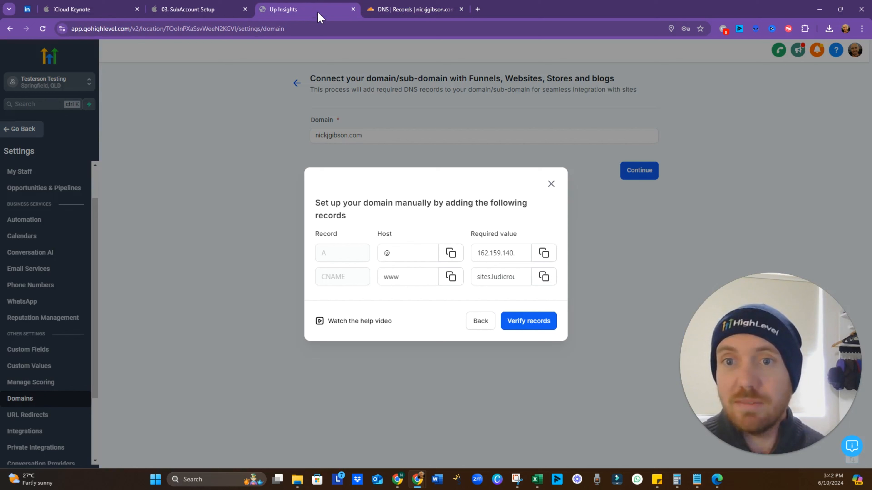
{"action": "left_click", "coordinate": [481, 322]}
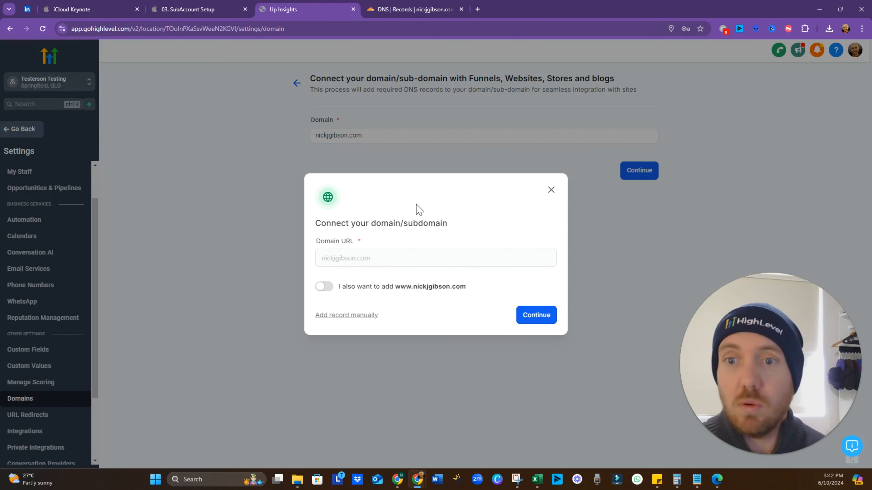
{"action": "left_click", "coordinate": [323, 286]}
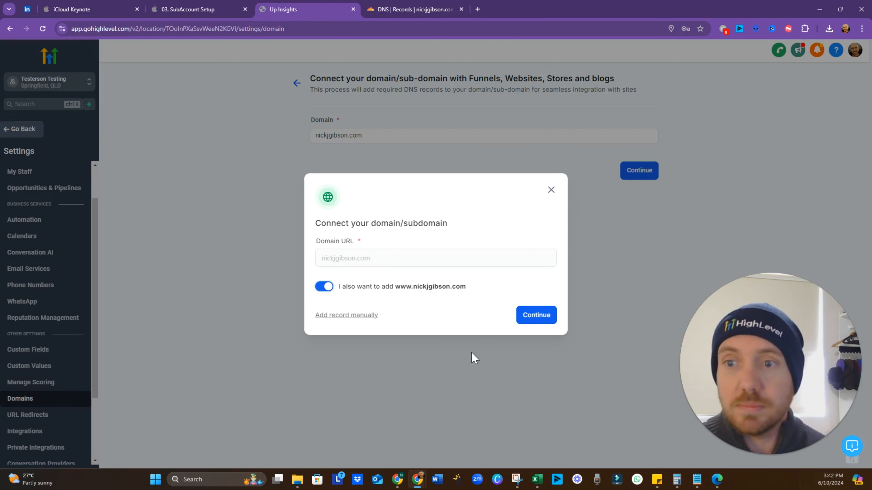
{"action": "left_click", "coordinate": [528, 321]}
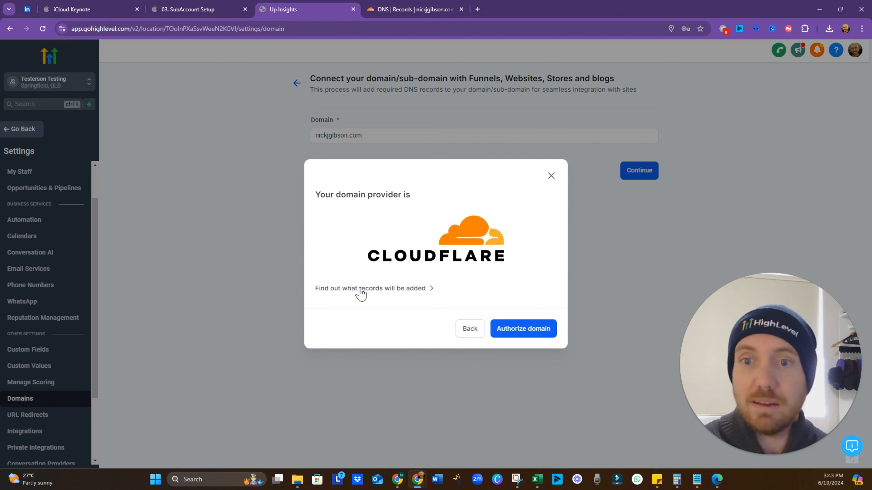
{"action": "left_click", "coordinate": [361, 291]}
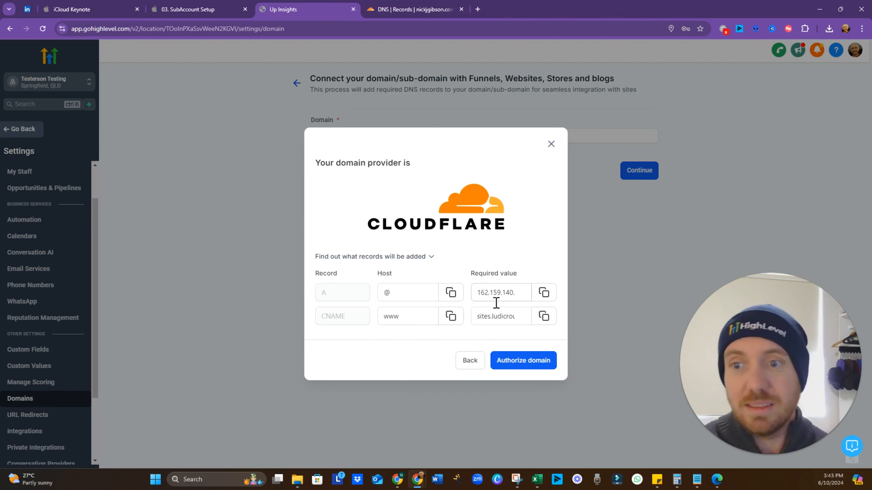
{"action": "left_click", "coordinate": [525, 365]}
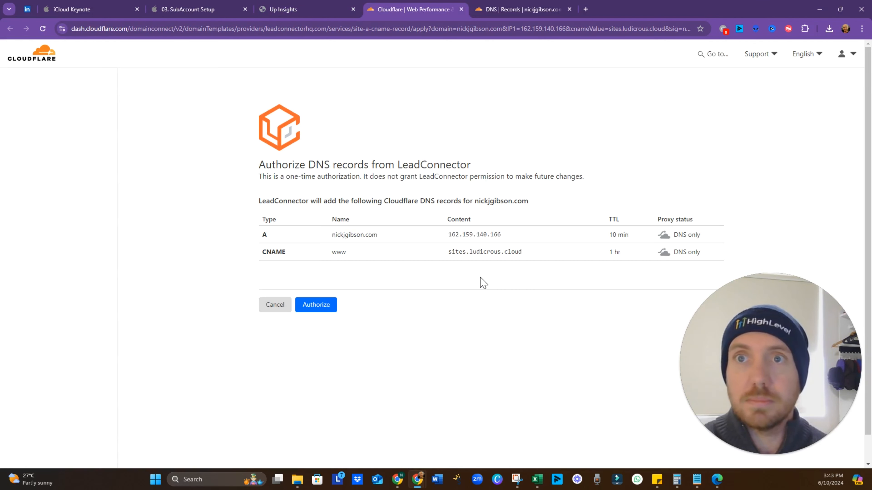
Authorize LeadConnector to add the A and www CNAME records
{"action": "left_click", "coordinate": [324, 309]}
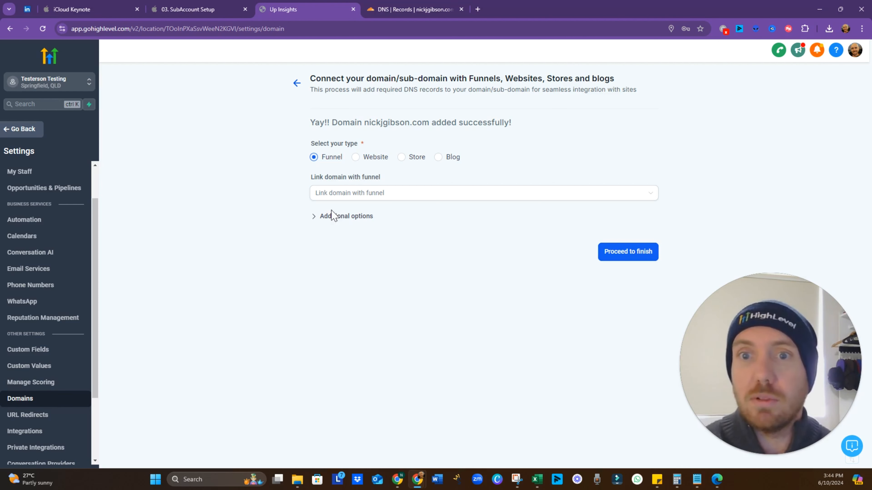
Review the additional options' 404 page and funnel dropdowns, leaving them unset
{"action": "left_click", "coordinate": [324, 221]}
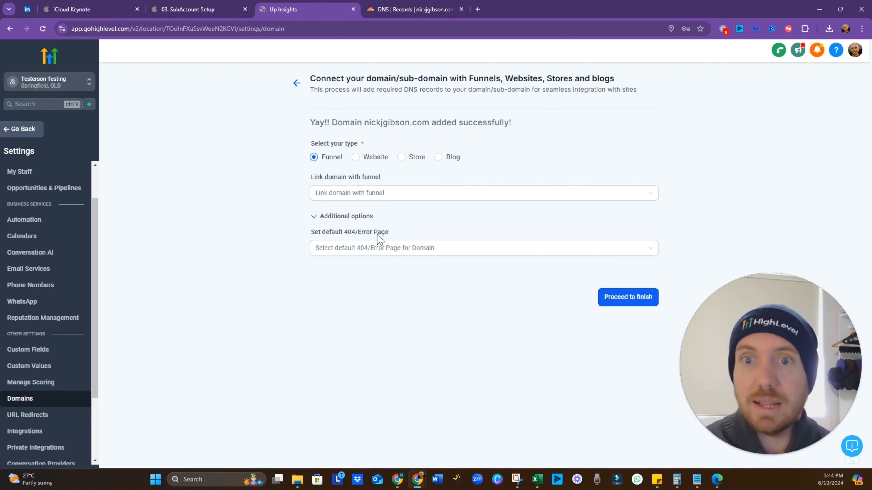
{"action": "left_click", "coordinate": [358, 254]}
{"action": "left_click", "coordinate": [430, 196]}
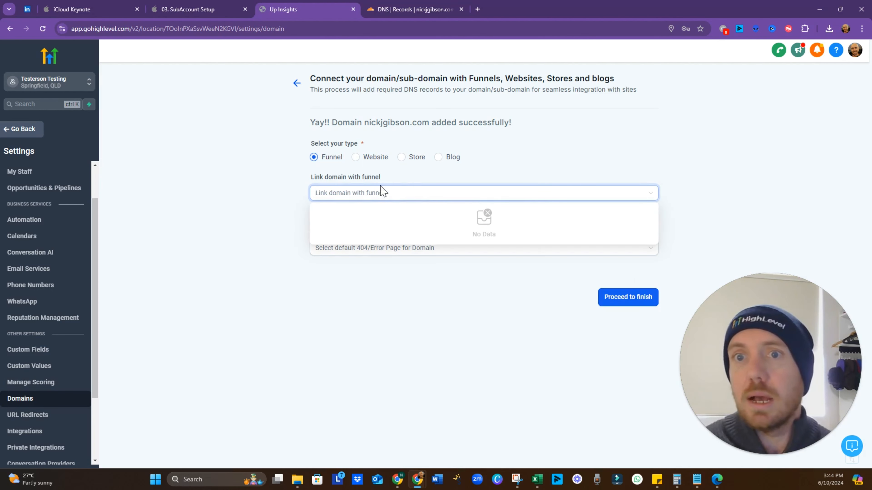
{"action": "left_click", "coordinate": [294, 223]}
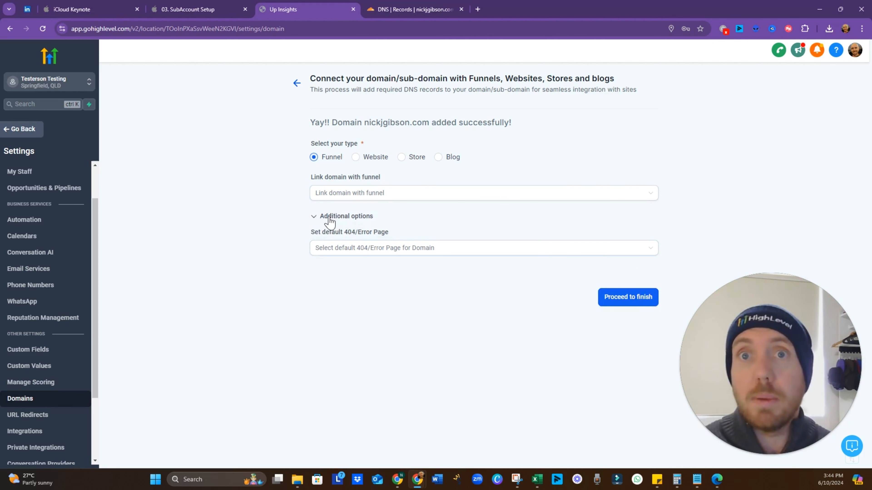
Finish connecting the domain and check the www-to-root redirect in URL Redirects
{"action": "left_click", "coordinate": [628, 297]}
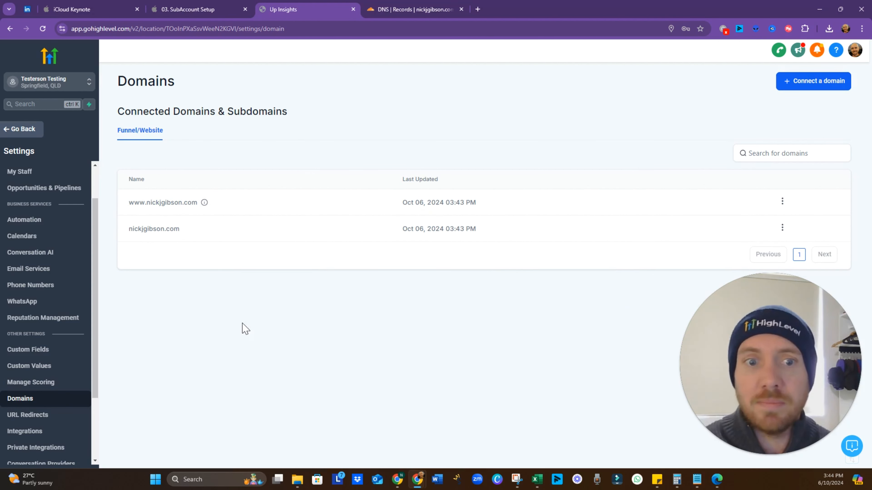
{"action": "left_click", "coordinate": [39, 416]}
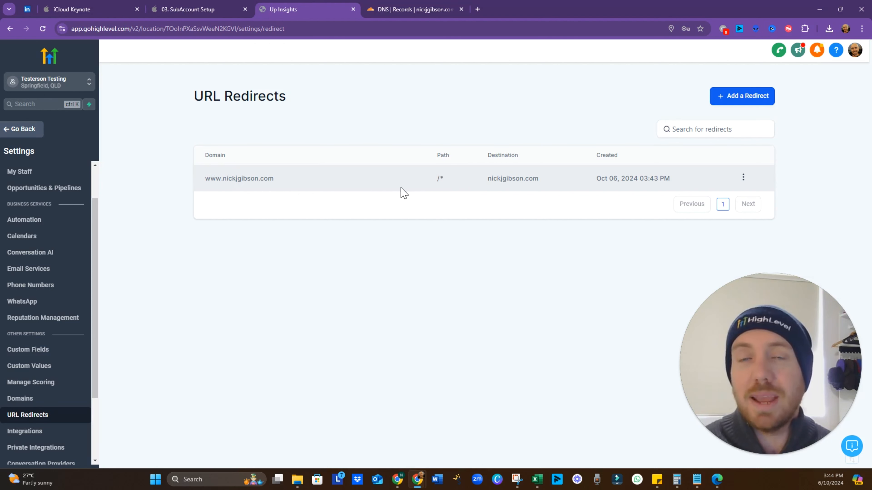
{"action": "left_click", "coordinate": [477, 10]}
Load the www address of the personal domain, which shows a 404 Page not found page
{"action": "type", "text": "w"}
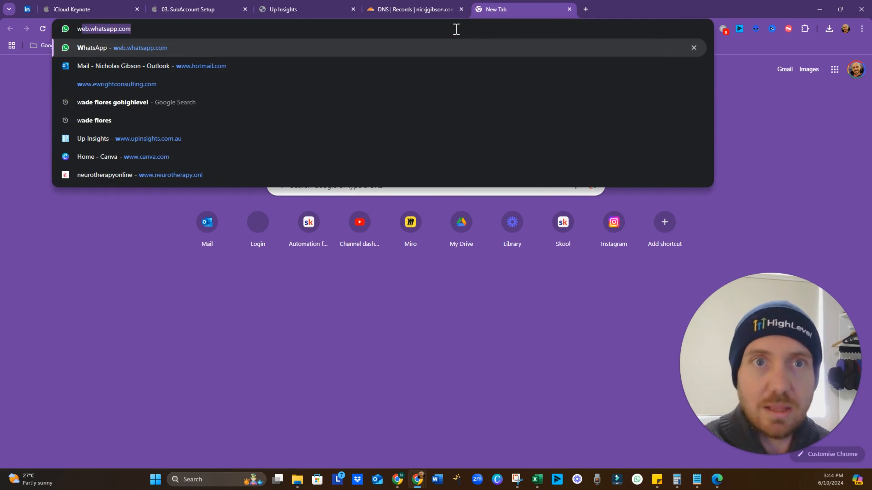
{"action": "type", "text": "ww.nickjg"}
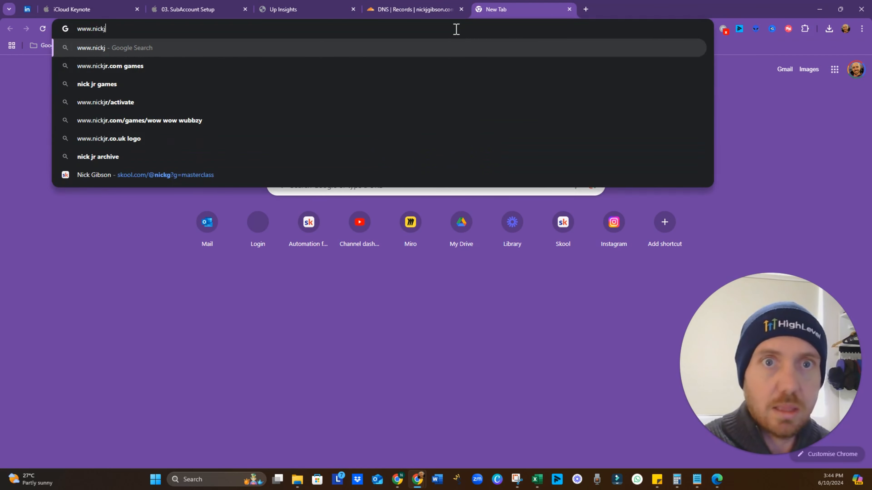
{"action": "type", "text": "ibson.com"}
{"action": "key", "text": "Return"}
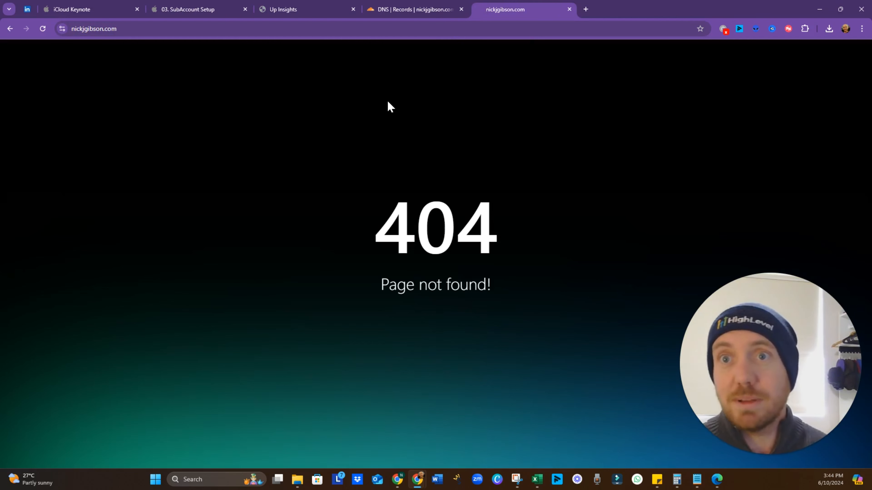
Reload Cloudflare's DNS records to confirm the 162.159.140.166 A record and the www CNAME, then return to HighLevel
{"action": "left_click", "coordinate": [401, 15]}
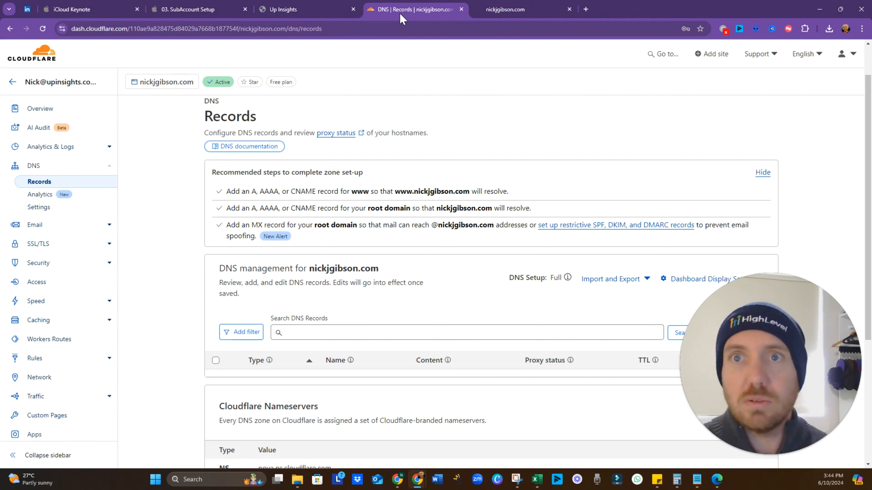
{"action": "left_click", "coordinate": [43, 29]}
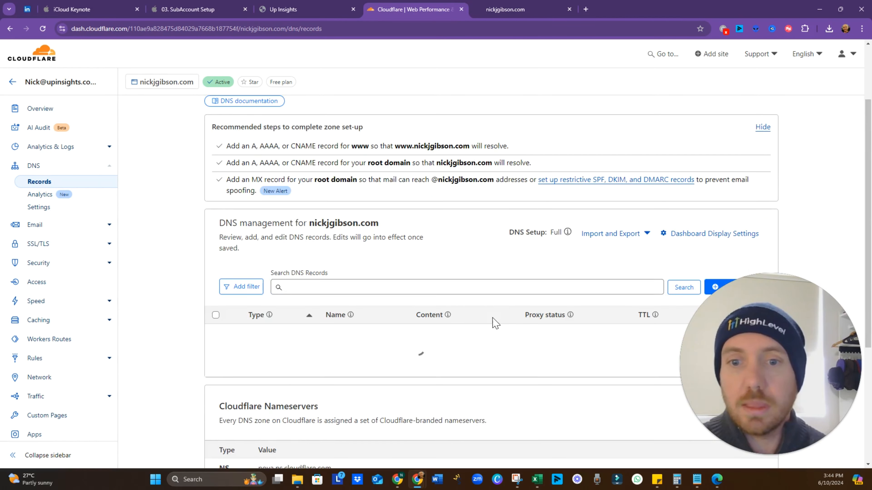
{"action": "scroll", "coordinate": [493, 319], "scroll_direction": "down", "scroll_amount": 1}
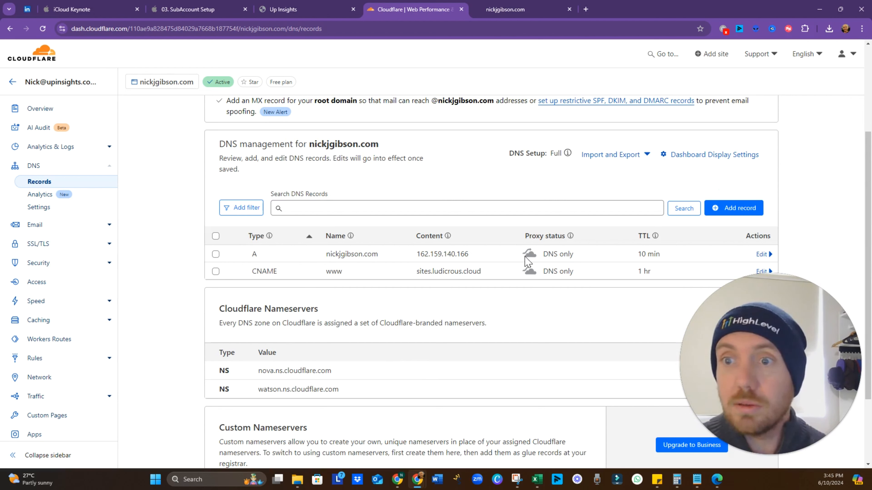
{"action": "left_click", "coordinate": [295, 10]}
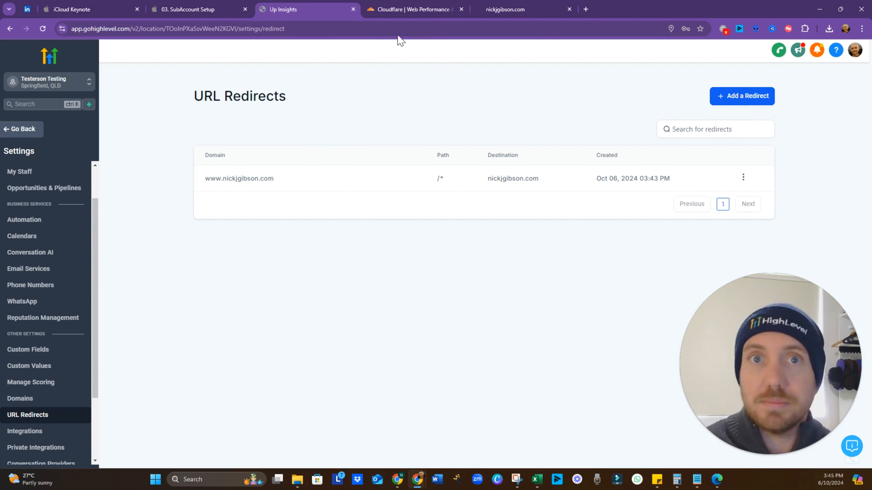
In the Keynote slides, reveal the SSL Certificates bullet on the Domain Setup slide
{"action": "left_click", "coordinate": [220, 10]}
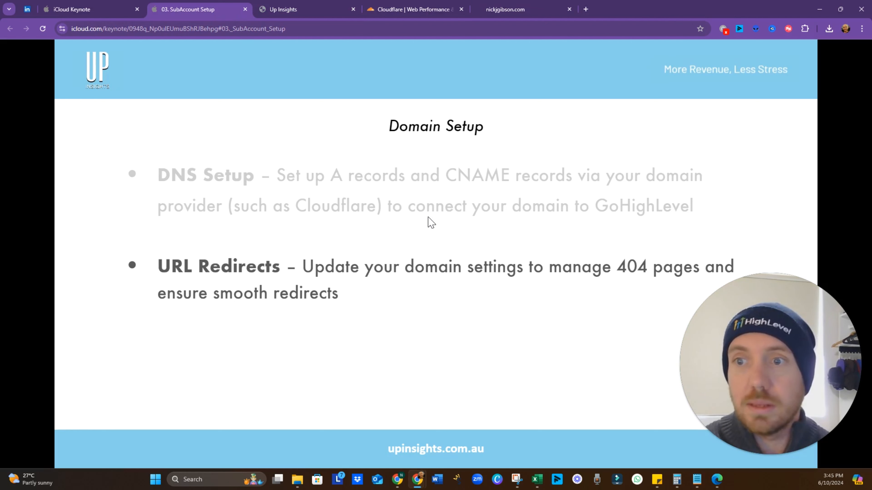
{"action": "left_click", "coordinate": [356, 188]}
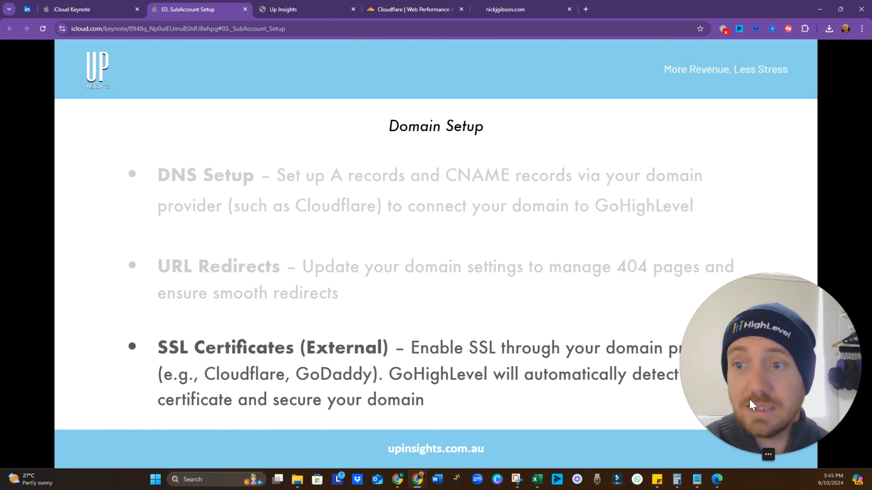
{"action": "left_click_drag", "start_coordinate": [750, 404], "coordinate": [761, 150]}
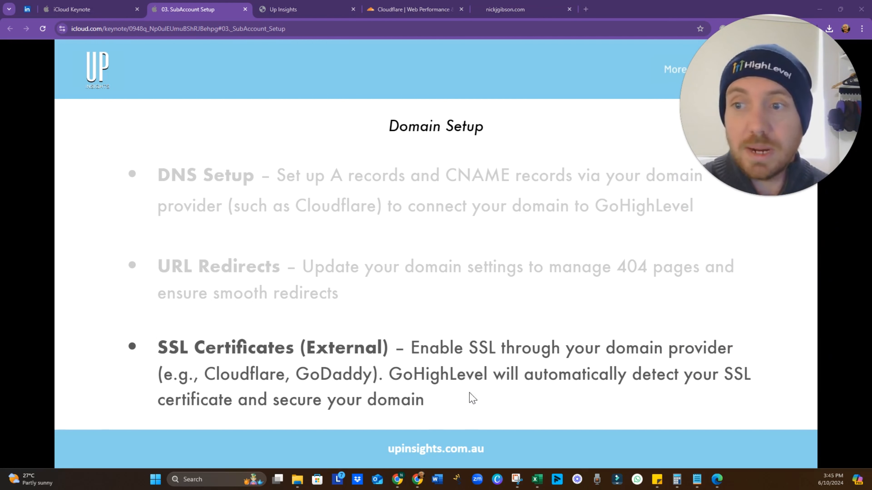
{"action": "mouse_move", "coordinate": [728, 161]}
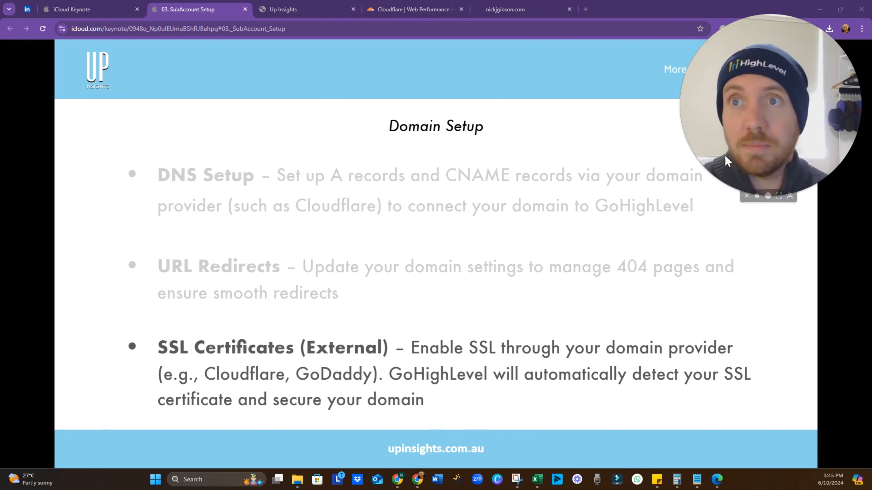
{"action": "left_click_drag", "start_coordinate": [727, 161], "coordinate": [750, 434]}
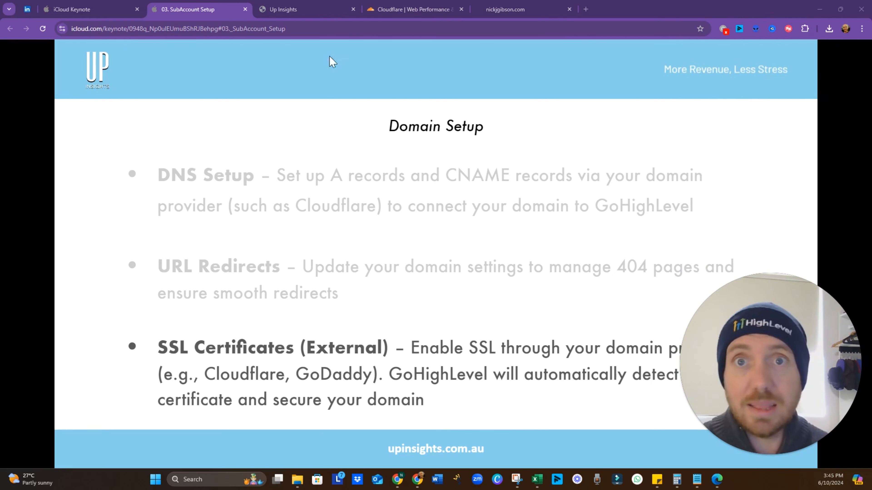
Recheck HighLevel's URL redirects against the domain's DNS records in Cloudflare
{"action": "left_click", "coordinate": [312, 10]}
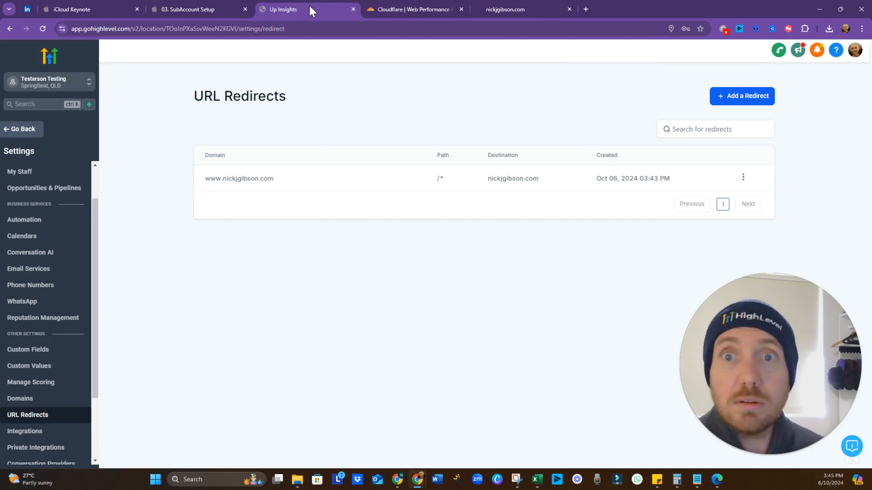
{"action": "left_click", "coordinate": [393, 10]}
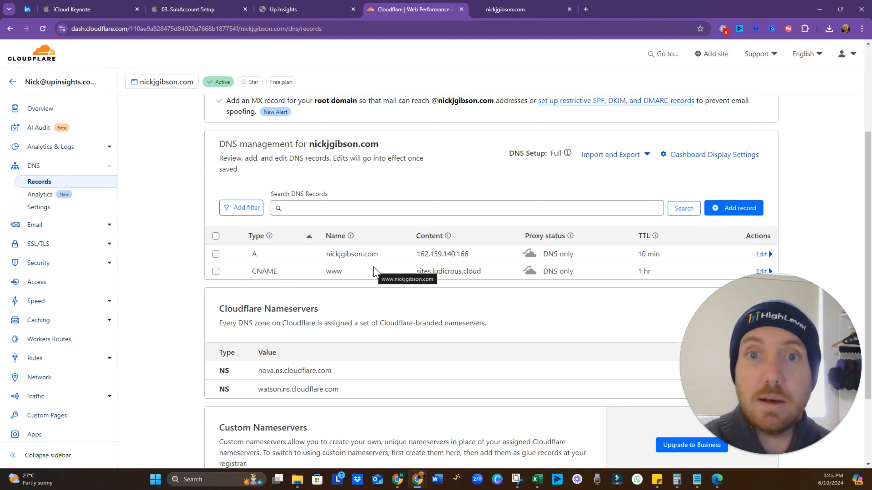
{"action": "scroll", "coordinate": [375, 272], "scroll_direction": "down", "scroll_amount": 3}
{"action": "scroll", "coordinate": [383, 274], "scroll_direction": "up", "scroll_amount": 5}
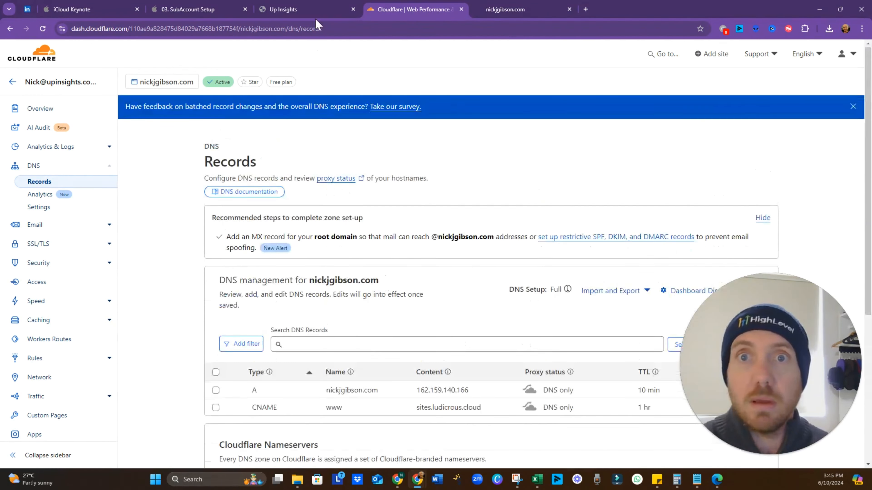
{"action": "left_click", "coordinate": [315, 10]}
Advance Keynote to the External Integrations (1/2) slide showing LC Email Setup, then return to HighLevel
{"action": "left_click", "coordinate": [223, 9]}
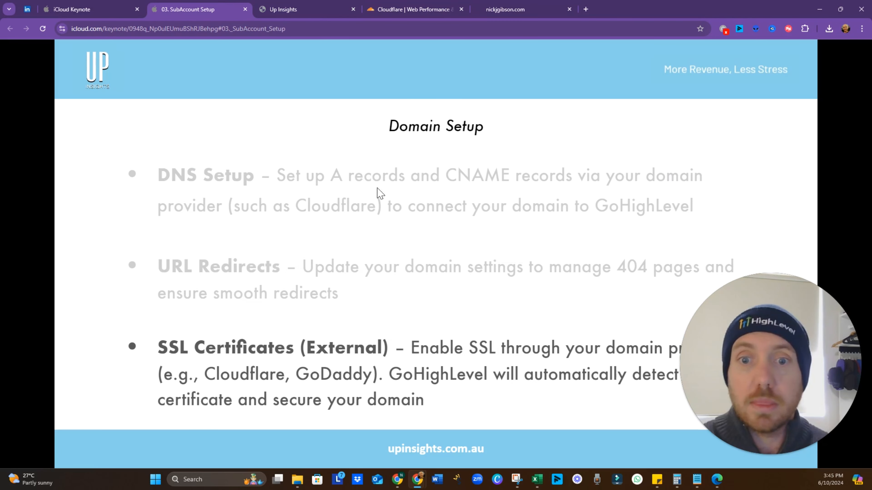
{"action": "left_click", "coordinate": [490, 219]}
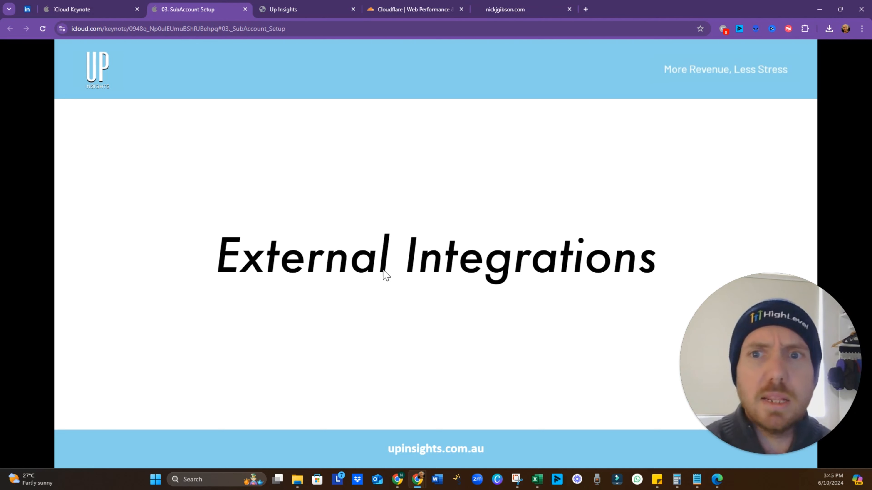
{"action": "left_click", "coordinate": [409, 220]}
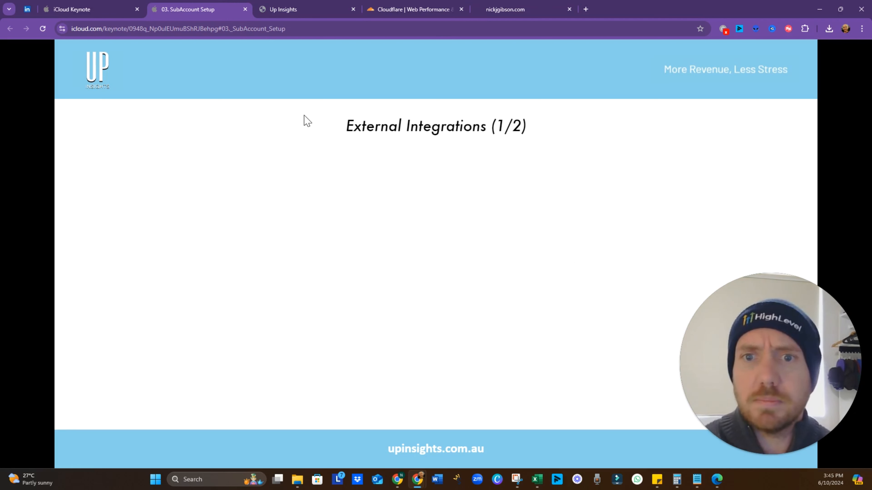
{"action": "left_click", "coordinate": [380, 184]}
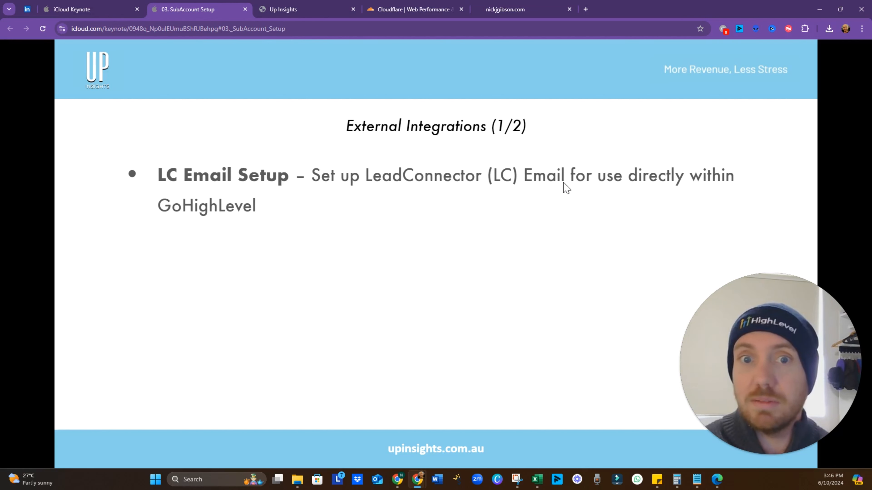
{"action": "left_click", "coordinate": [311, 10]}
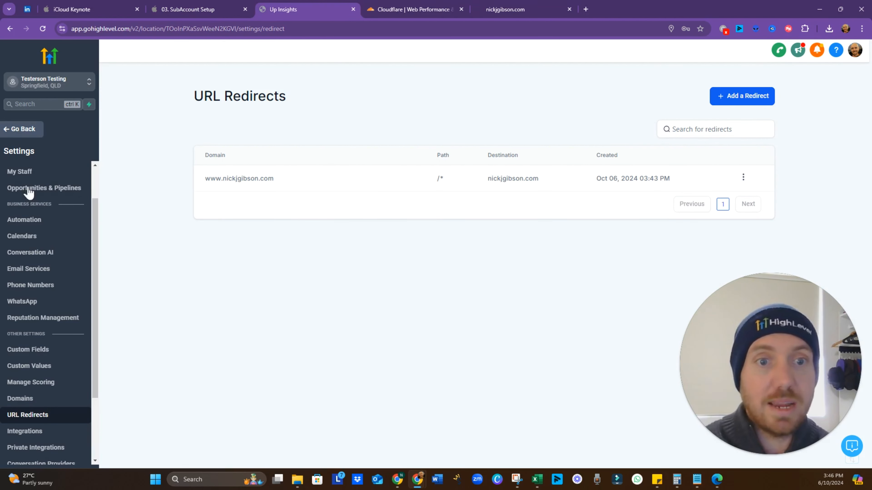
Open Email Services, dismiss the notice, back out of Add Service, and open Dedicated Domain And IP
{"action": "left_click", "coordinate": [34, 270]}
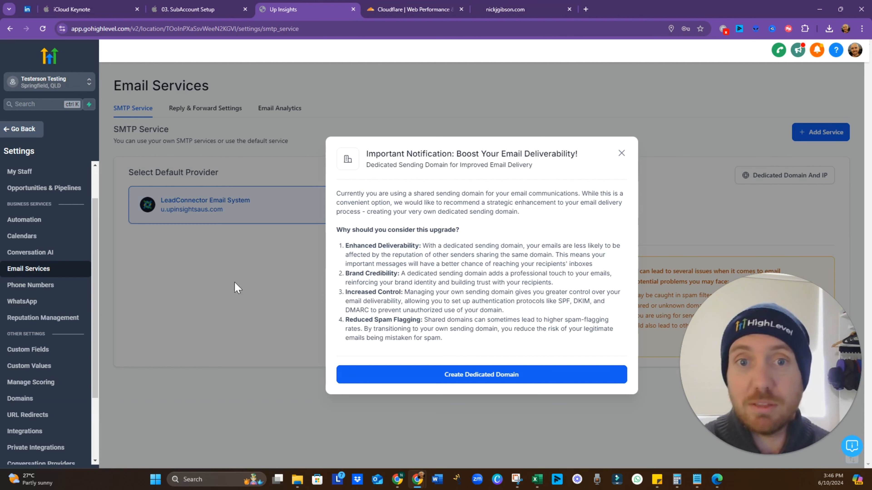
{"action": "left_click", "coordinate": [622, 153]}
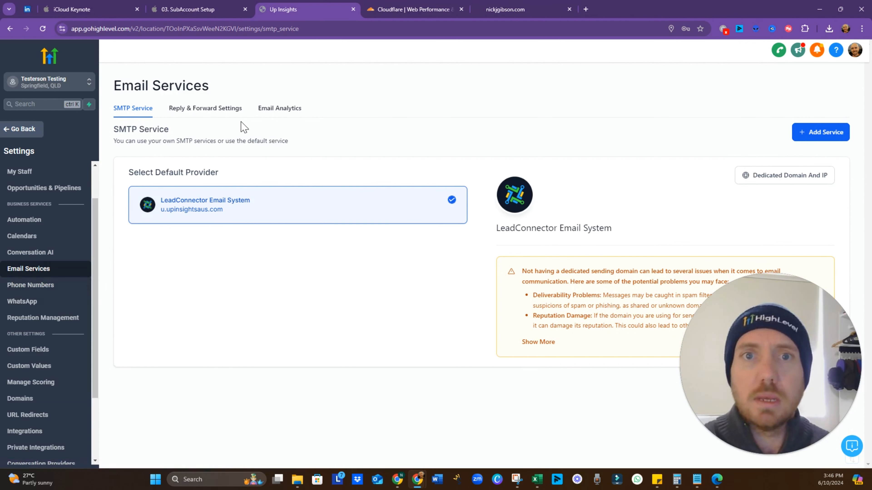
{"action": "left_click", "coordinate": [811, 136]}
{"action": "left_click", "coordinate": [526, 299]}
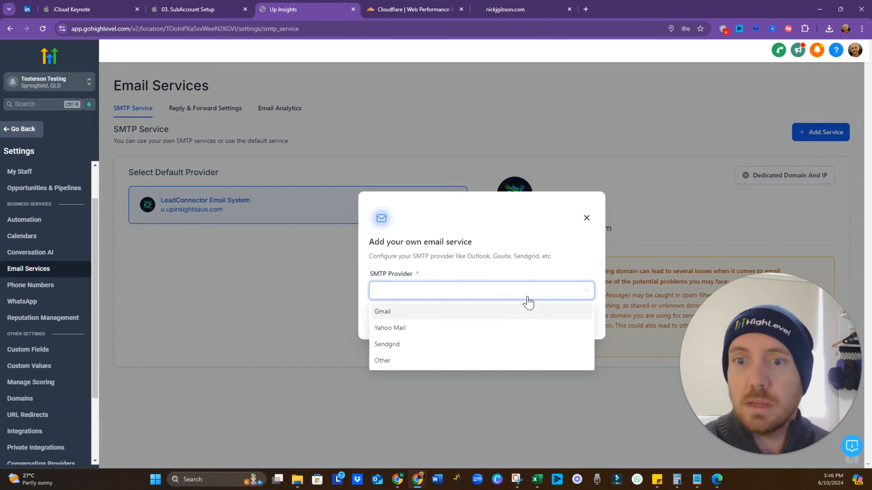
{"action": "left_click", "coordinate": [560, 263]}
{"action": "left_click", "coordinate": [586, 219]}
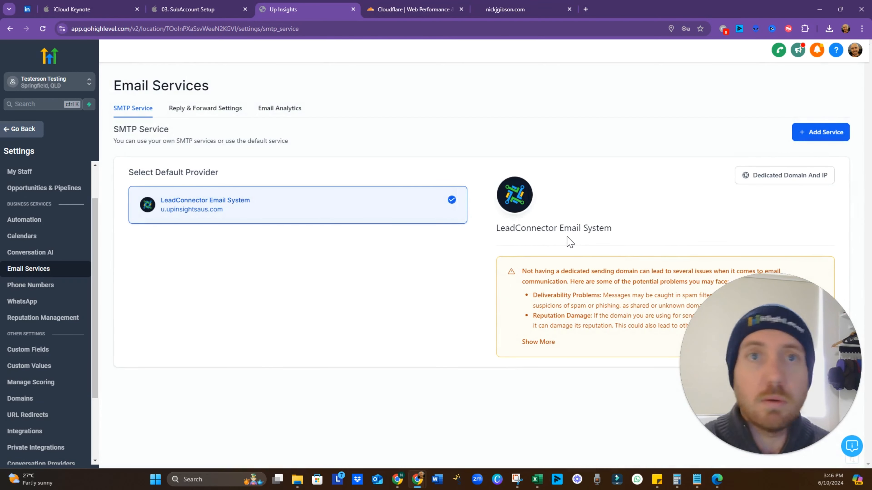
{"action": "left_click", "coordinate": [763, 186]}
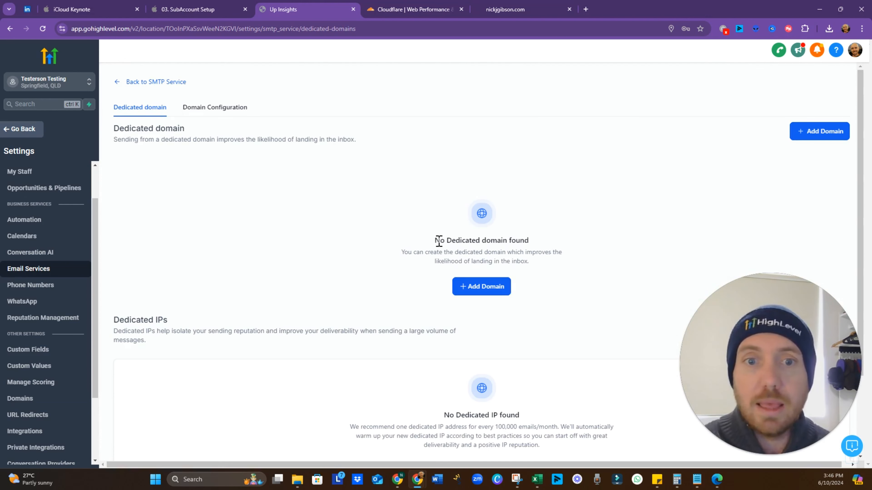
Add mail.nickjgibson.com as a dedicated sending domain and choose to add its DNS records manually
{"action": "left_click", "coordinate": [475, 287]}
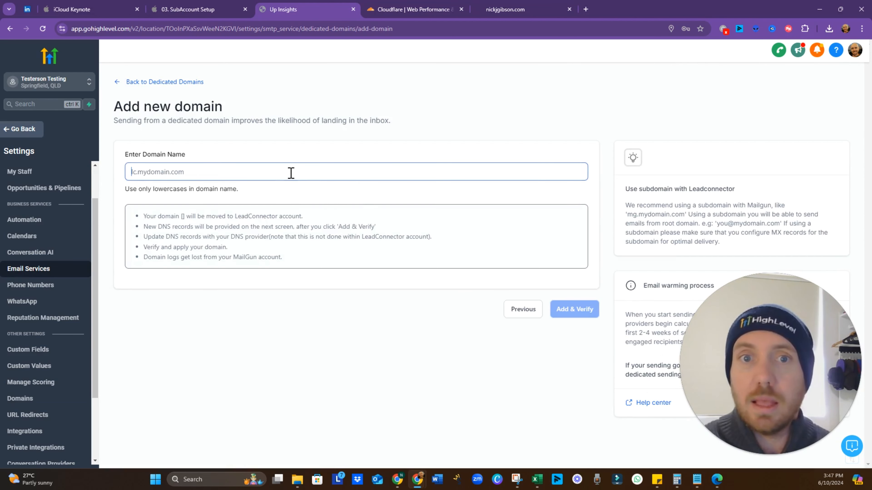
{"action": "left_click", "coordinate": [290, 172]}
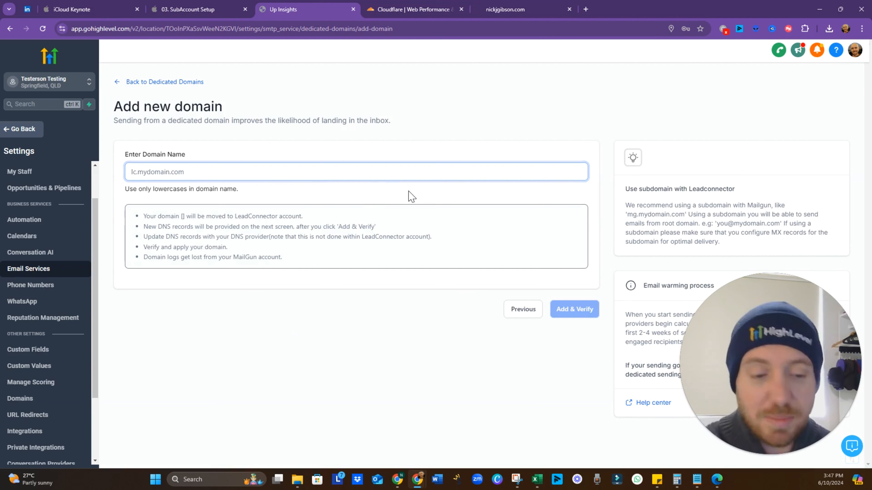
{"action": "type", "text": "mai"}
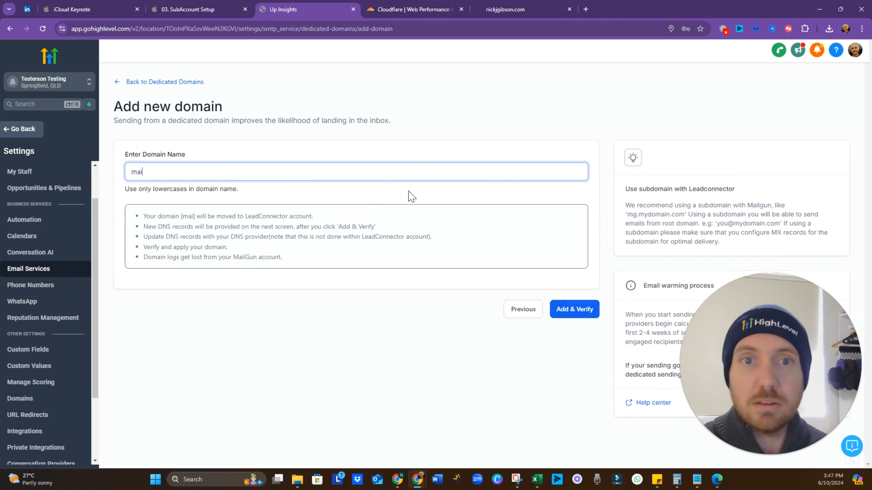
{"action": "type", "text": "l.nickj"}
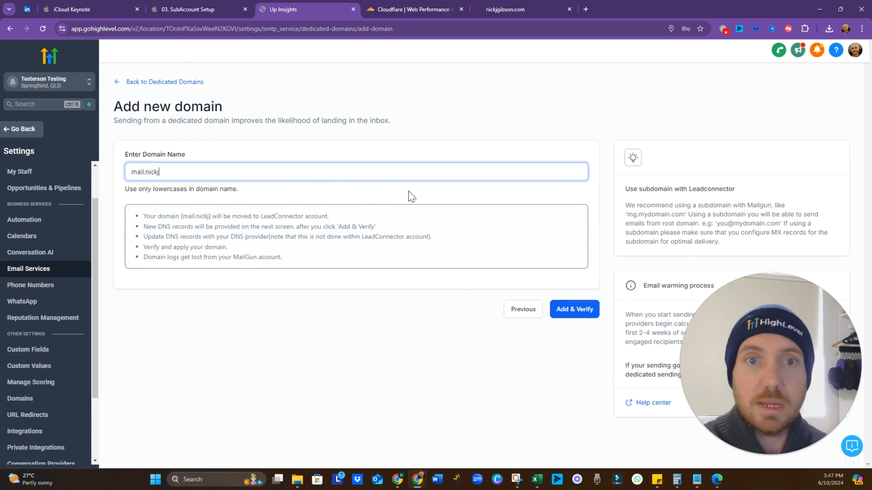
{"action": "type", "text": "gibson.com"}
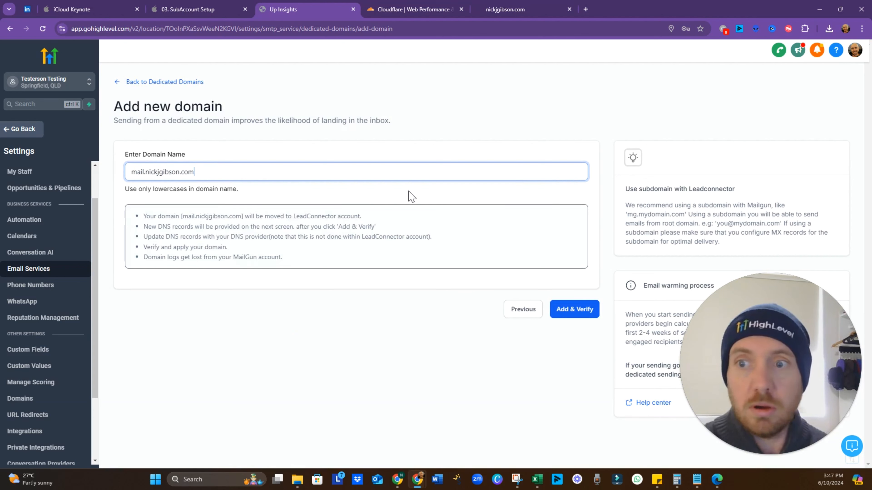
{"action": "left_click", "coordinate": [561, 316]}
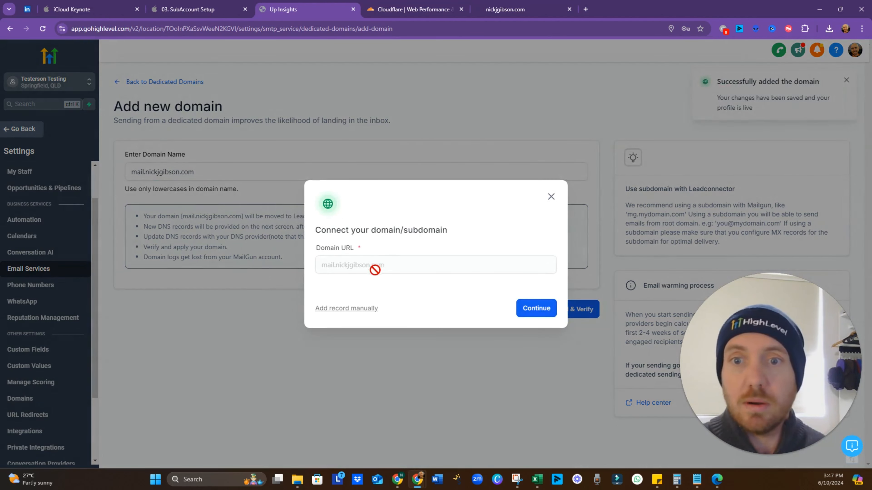
{"action": "left_click", "coordinate": [349, 308]}
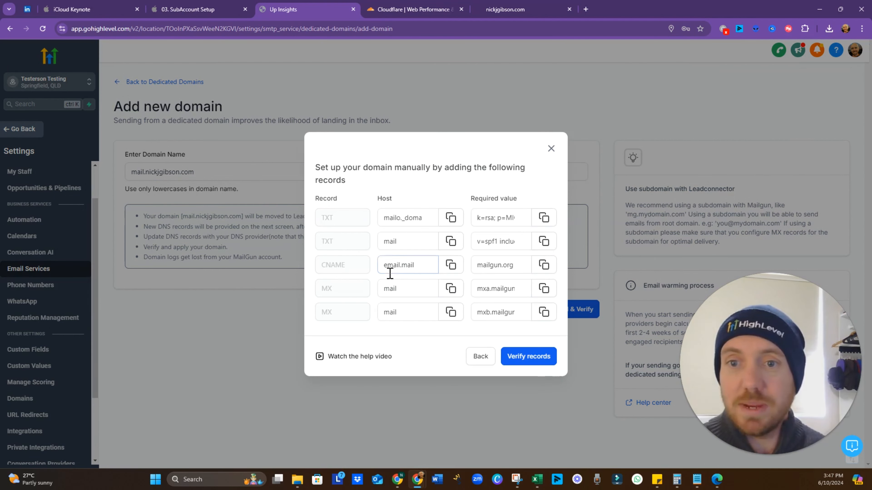
Submit mail.nickjgibson.com's manual DNS records for verification
{"action": "left_click", "coordinate": [392, 218]}
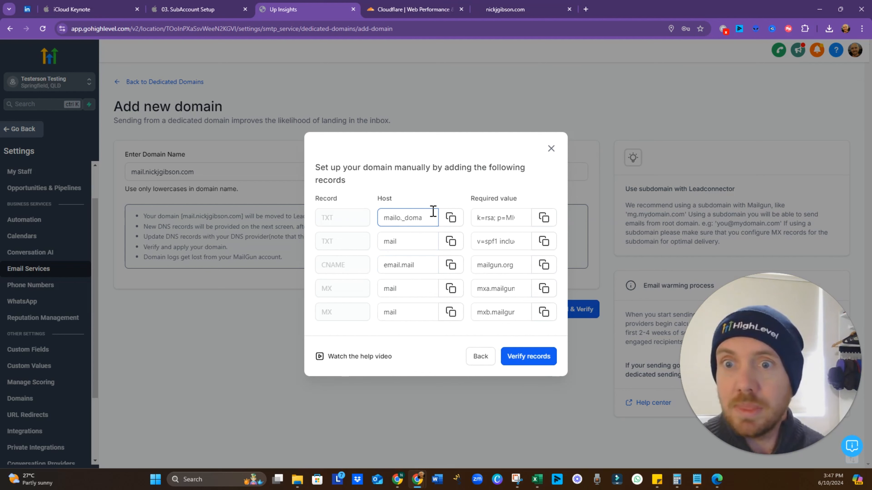
{"action": "left_click", "coordinate": [527, 356]}
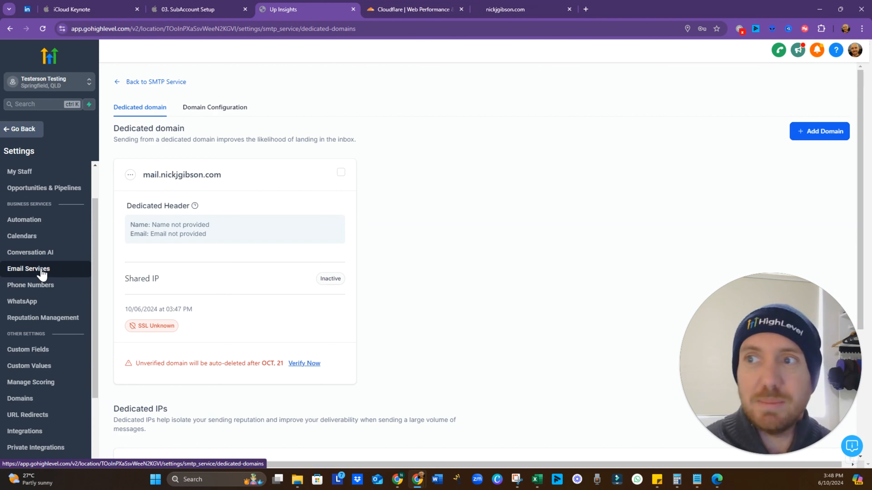
Go back through SMTP Service to Dedicated Domain And IP and open Verify Now for mail.nickjgibson.com
{"action": "left_click", "coordinate": [122, 82]}
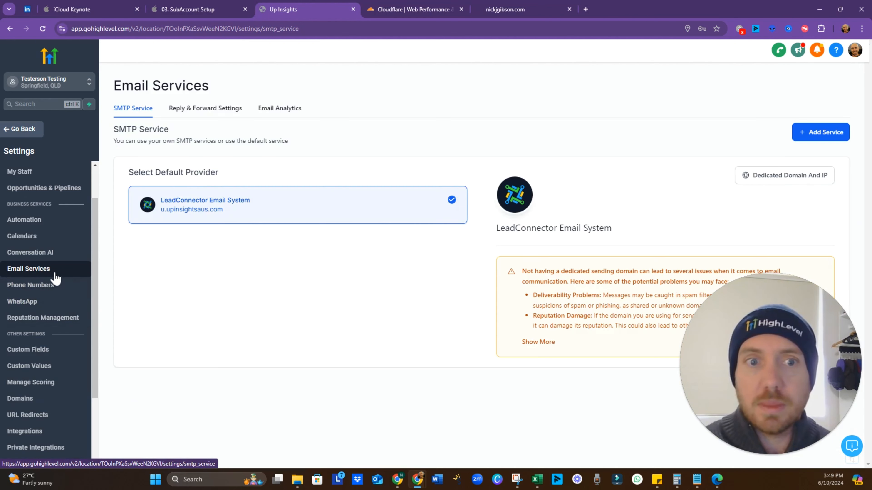
{"action": "left_click", "coordinate": [770, 181]}
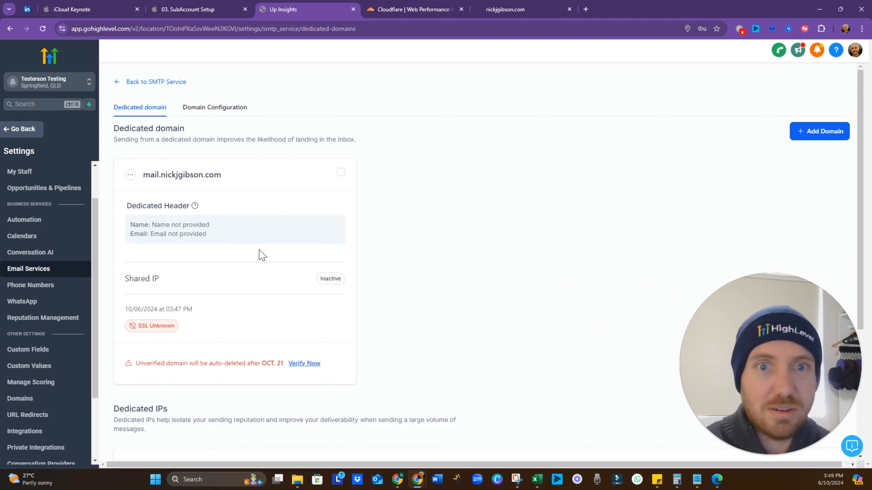
{"action": "left_click", "coordinate": [305, 364]}
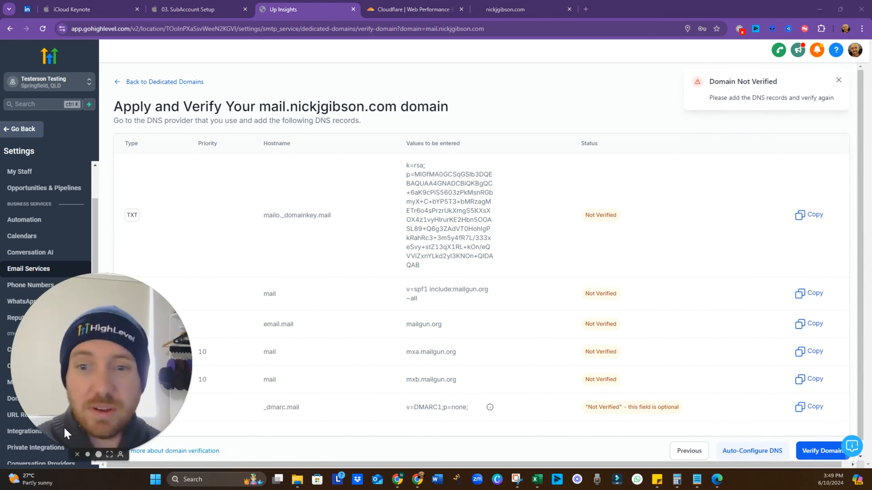
Choose automatic DNS configuration for mail.nickjgibson.com and proceed to Cloudflare's authorization page
{"action": "left_click", "coordinate": [751, 451]}
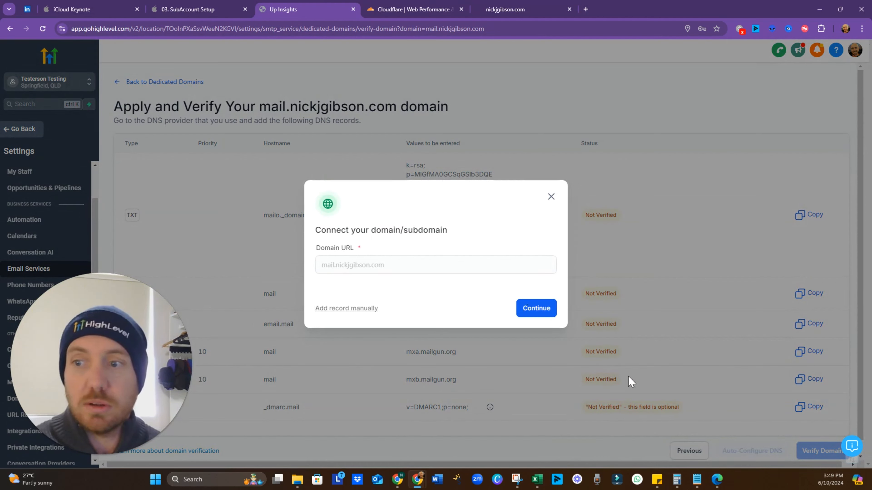
{"action": "left_click", "coordinate": [537, 308]}
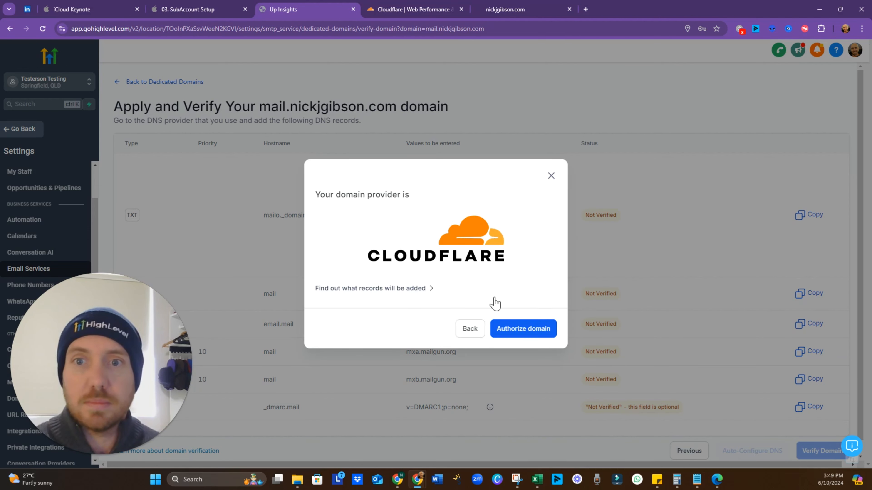
{"action": "left_click", "coordinate": [524, 328]}
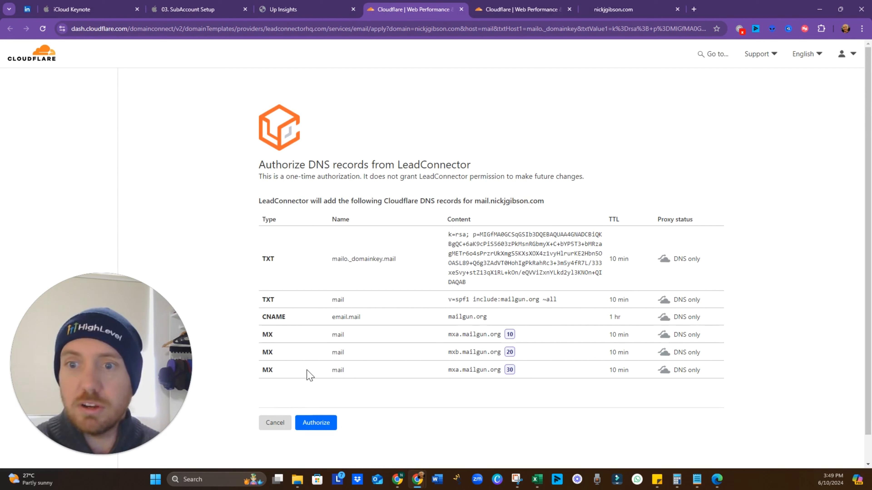
Authorize LeadConnector's mail records in Cloudflare, check them under DNS Records, and return to HighLevel
{"action": "left_click", "coordinate": [326, 425]}
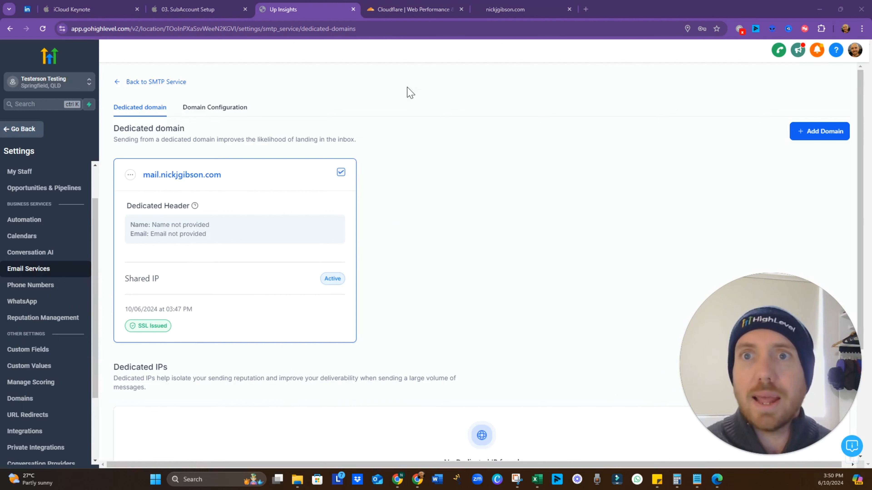
{"action": "left_click", "coordinate": [415, 15]}
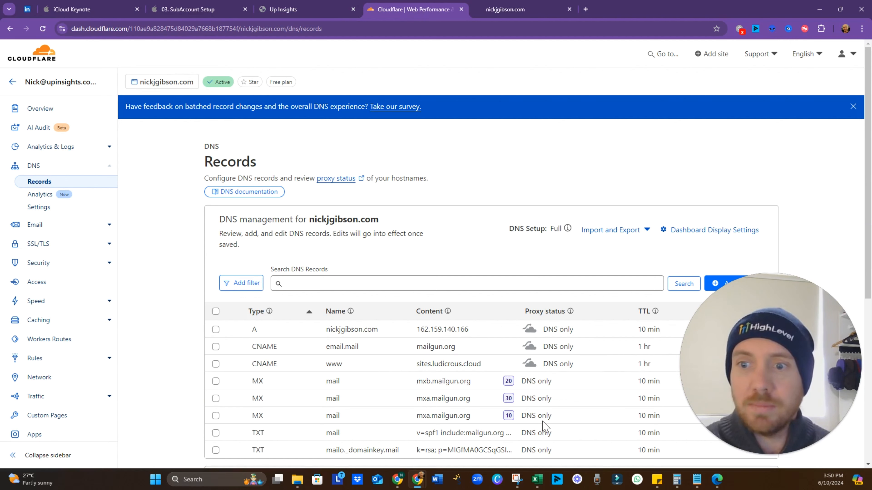
{"action": "left_click", "coordinate": [295, 11]}
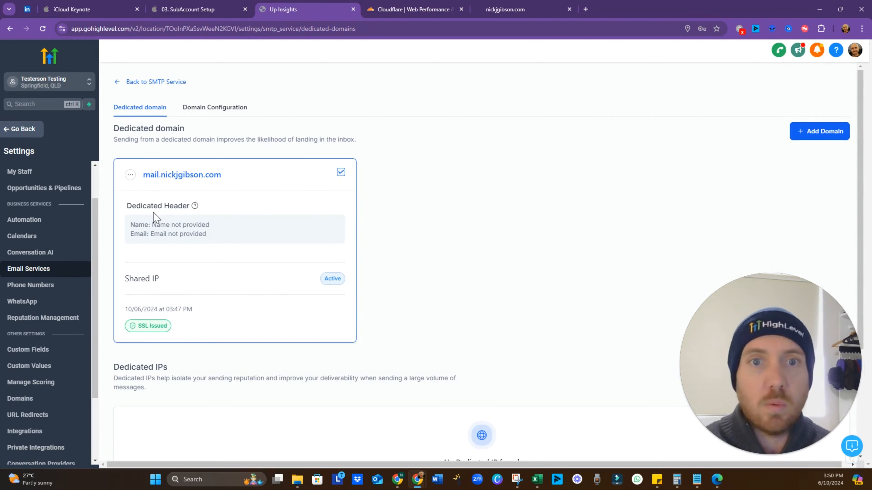
Save a dedicated header for mail.nickjgibson.com with From Name 'Tes' and a test From Email
{"action": "left_click", "coordinate": [130, 175]}
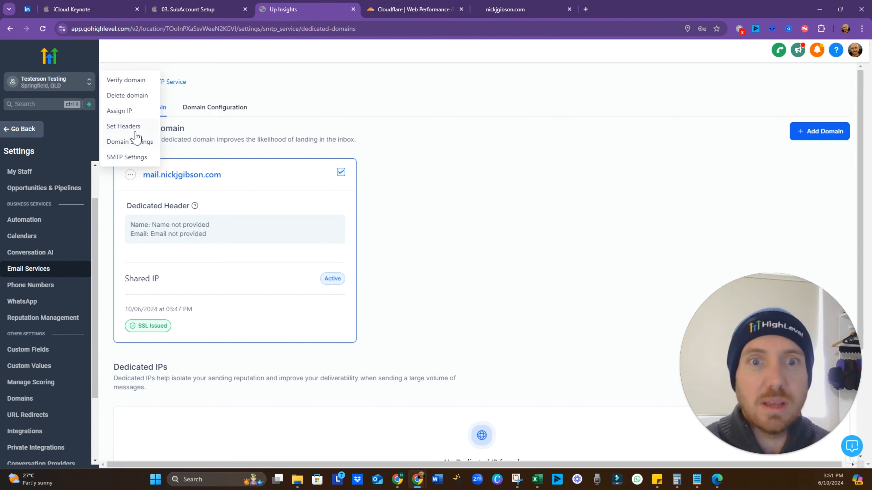
{"action": "left_click", "coordinate": [128, 127]}
{"action": "left_click", "coordinate": [438, 260]}
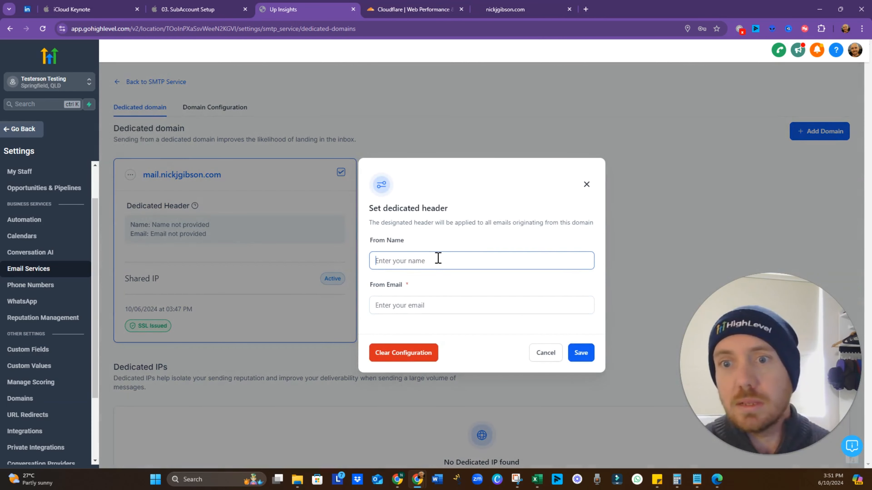
{"action": "type", "text": "Test Testerson"}
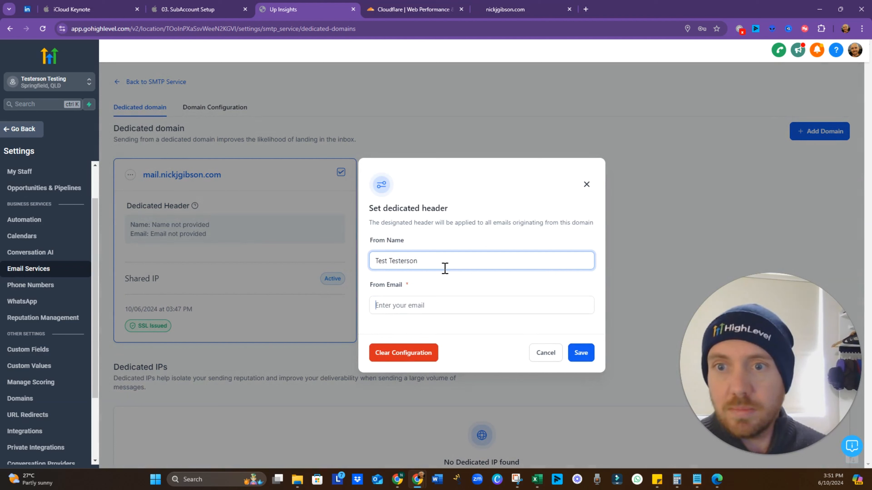
{"action": "key", "text": "Tab"}
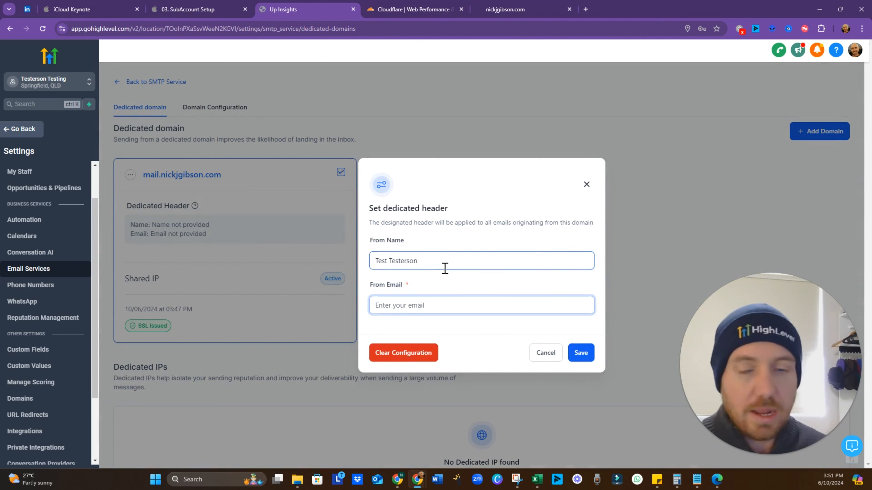
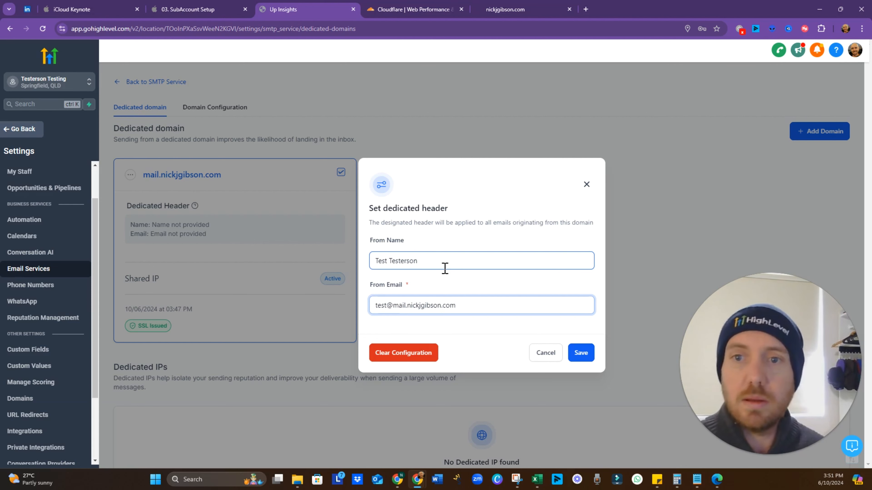
{"action": "left_click", "coordinate": [580, 355]}
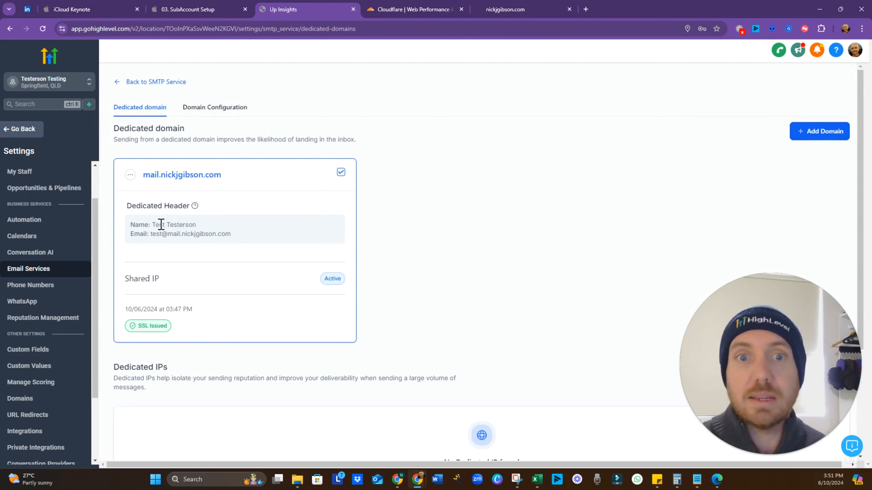
{"action": "scroll", "coordinate": [337, 255], "scroll_direction": "down", "scroll_amount": 4}
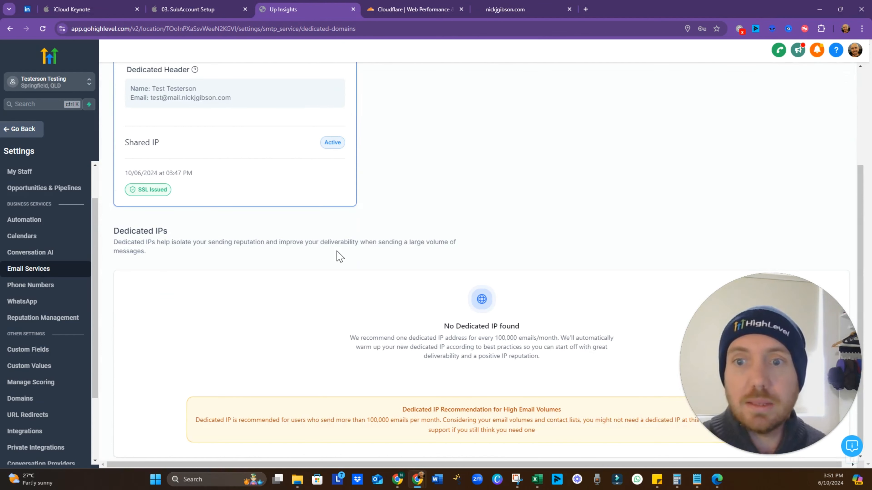
{"action": "scroll", "coordinate": [338, 256], "scroll_direction": "up", "scroll_amount": 4}
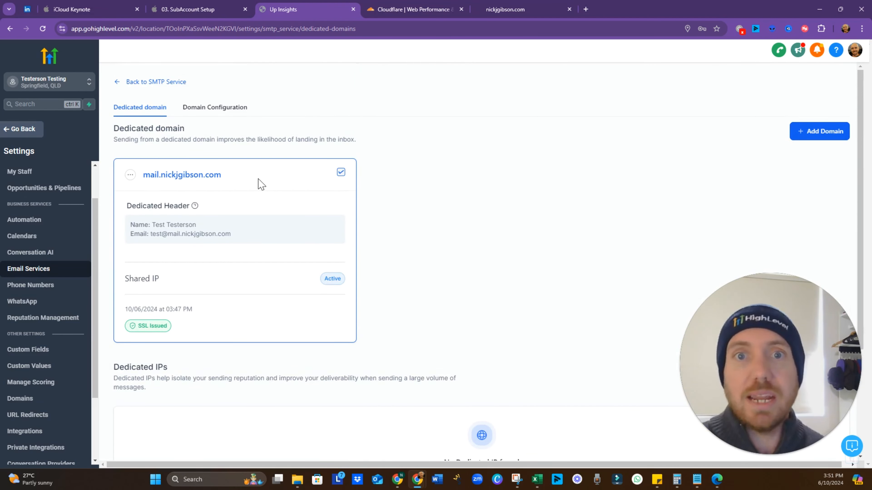
Leave the domain configuration view and go back to the SMTP Service overview
{"action": "left_click", "coordinate": [221, 120]}
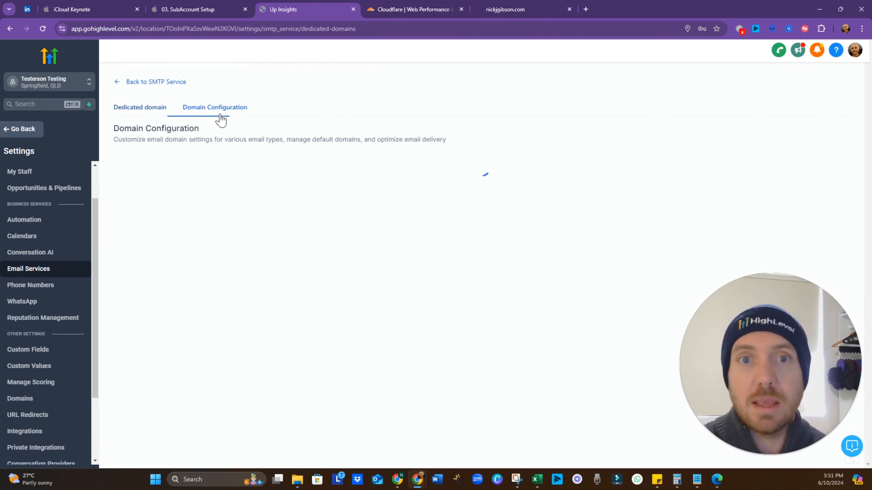
{"action": "left_click", "coordinate": [150, 119]}
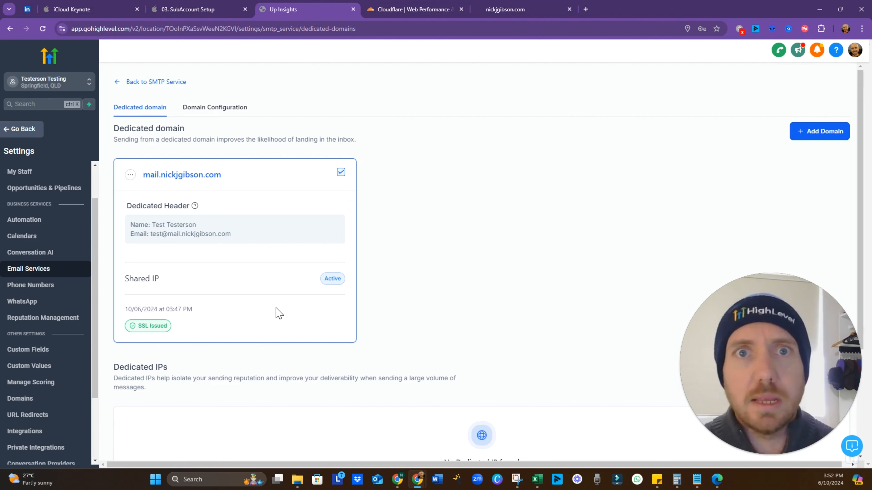
{"action": "left_click", "coordinate": [118, 87]}
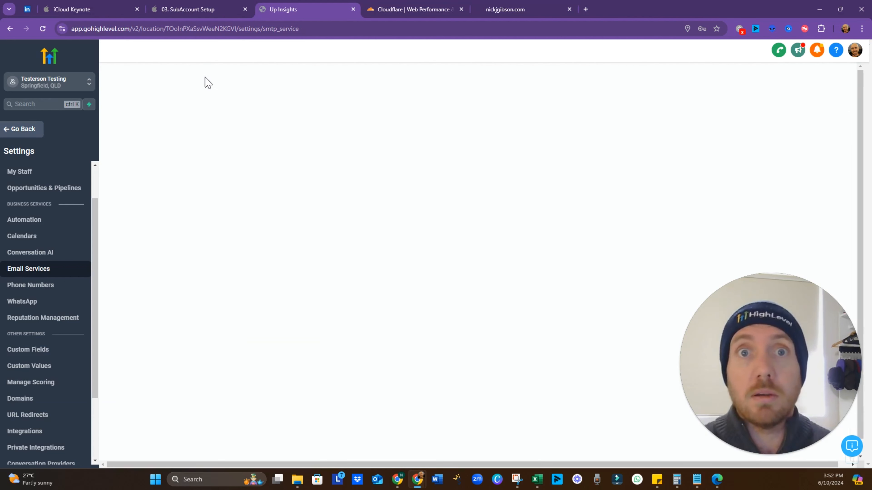
In Keynote, reveal the Calendar Integration point on External Integrations, then return to HighLevel's My Profile
{"action": "left_click", "coordinate": [208, 11]}
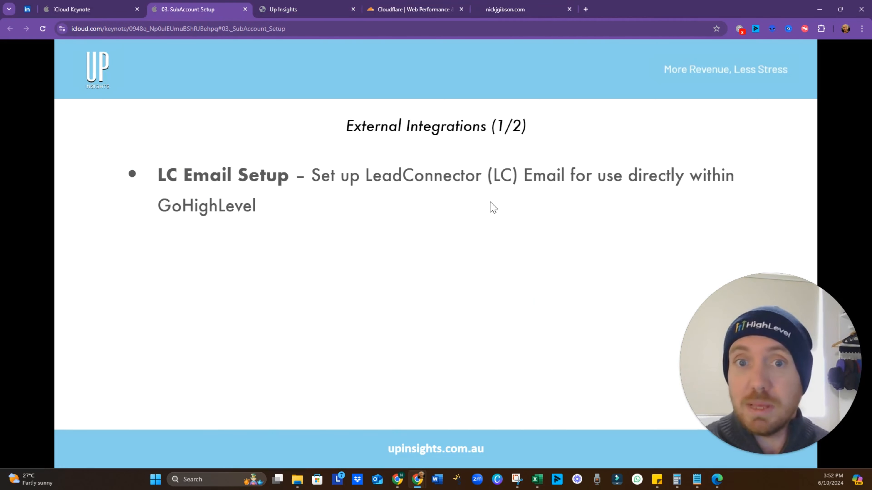
{"action": "left_click", "coordinate": [436, 371]}
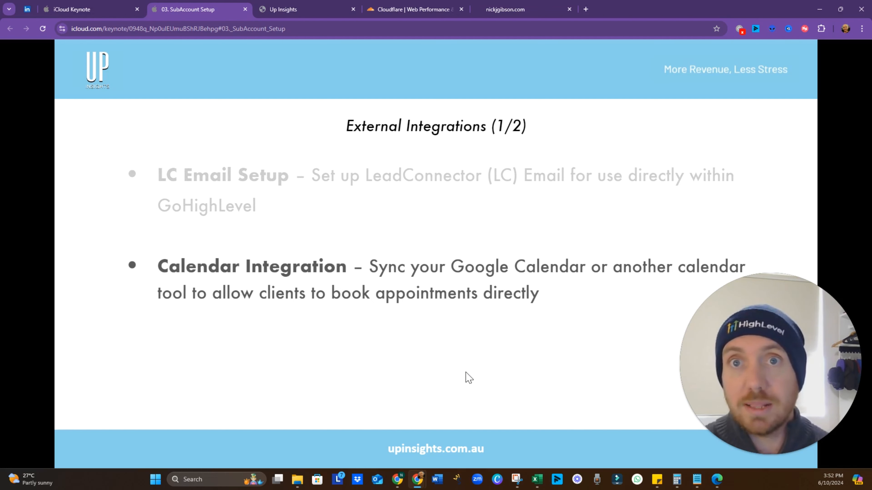
{"action": "left_click", "coordinate": [321, 10]}
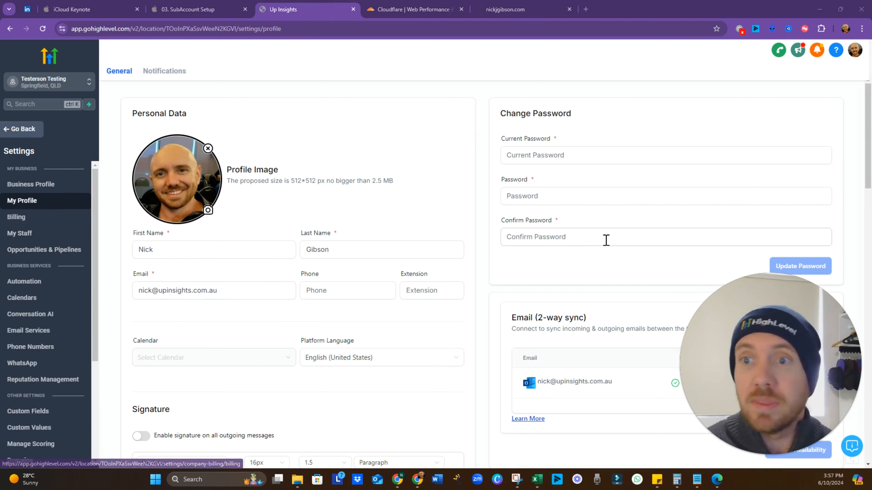
Disconnect the Outlook account from Email (2-way sync) and scroll down to Calendar Settings
{"action": "scroll", "coordinate": [419, 220], "scroll_direction": "down", "scroll_amount": 4}
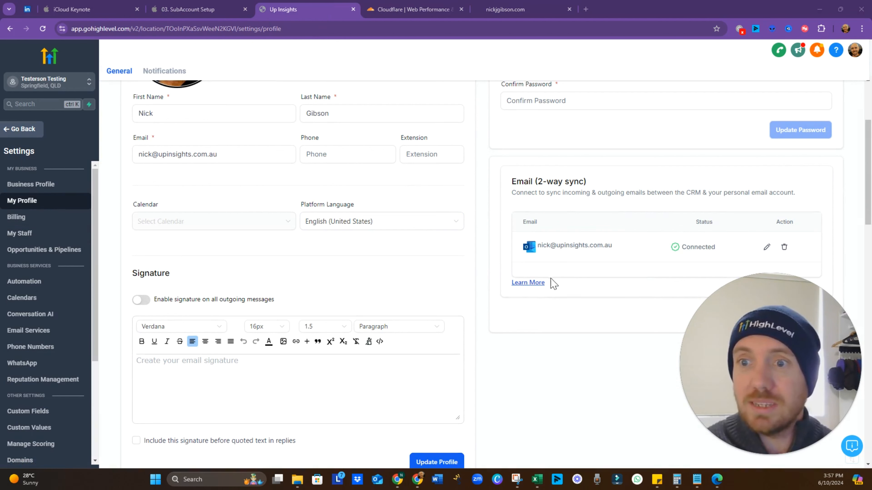
{"action": "left_click", "coordinate": [785, 250]}
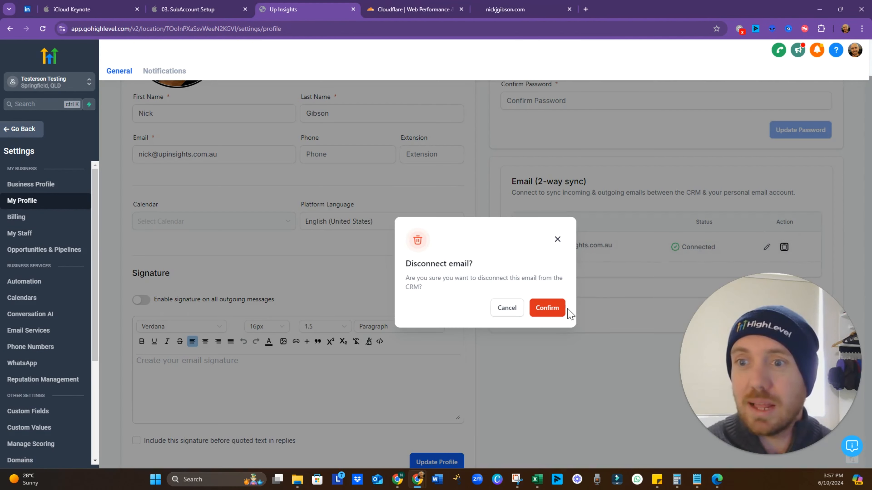
{"action": "left_click", "coordinate": [542, 311]}
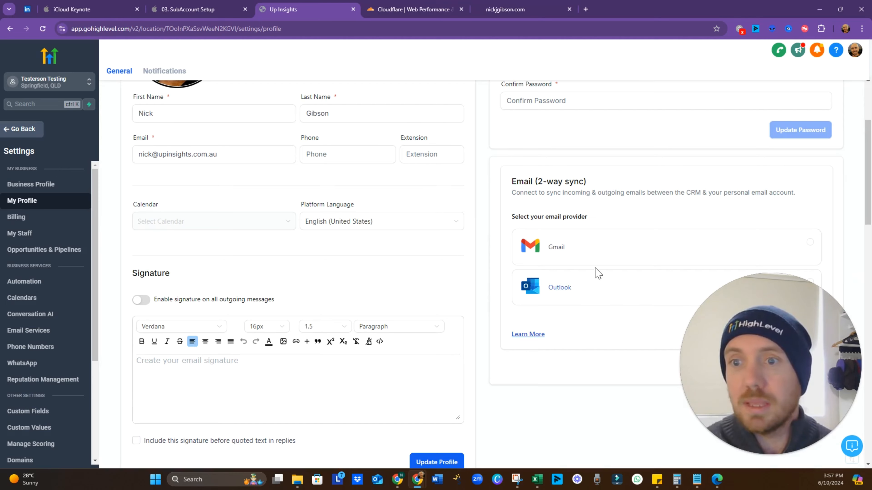
{"action": "scroll", "coordinate": [443, 259], "scroll_direction": "down", "scroll_amount": 6}
{"action": "scroll", "coordinate": [443, 259], "scroll_direction": "down", "scroll_amount": 3}
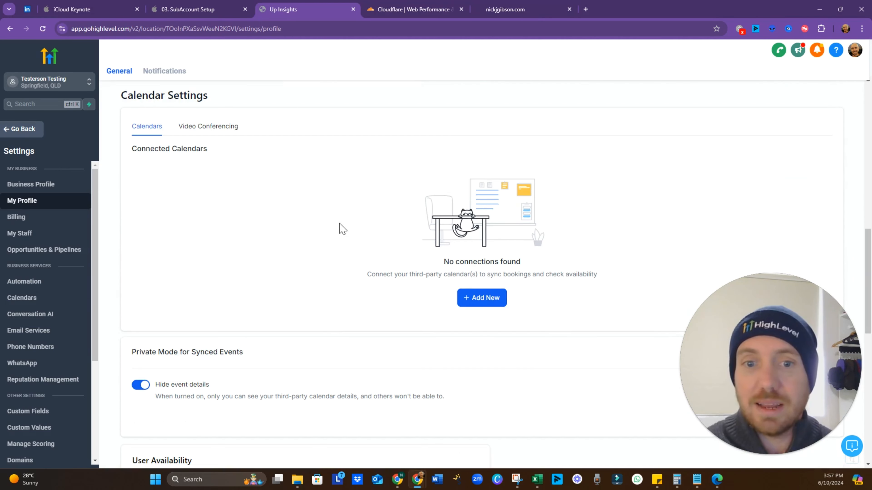
Choose Add New under Calendar Settings, then Connect for Google Calendar to reach Integrations
{"action": "left_click", "coordinate": [482, 298]}
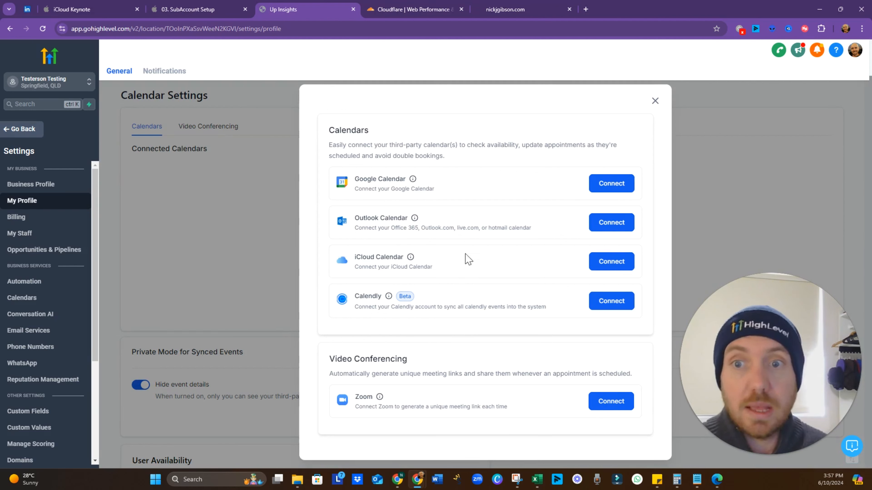
{"action": "left_click", "coordinate": [612, 183]}
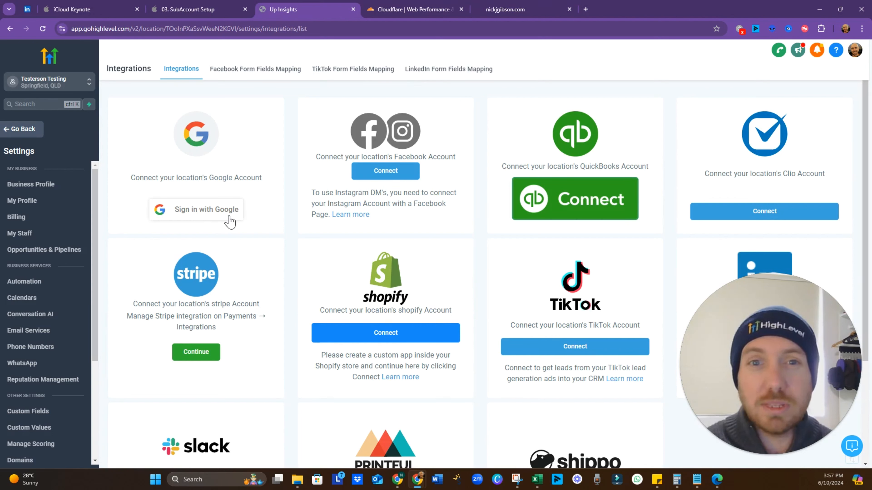
Sign in with the chosen Google account and allow Lead Connector access to it
{"action": "left_click", "coordinate": [216, 219]}
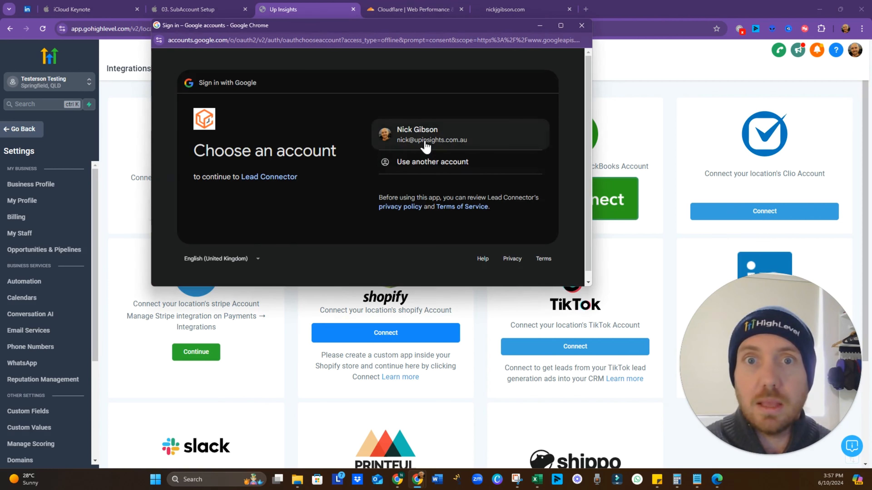
{"action": "left_click", "coordinate": [426, 143]}
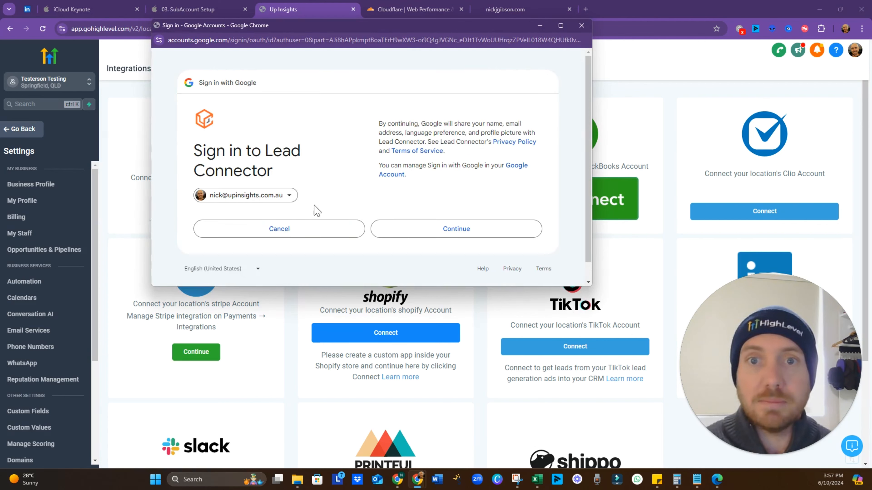
{"action": "left_click", "coordinate": [426, 235]}
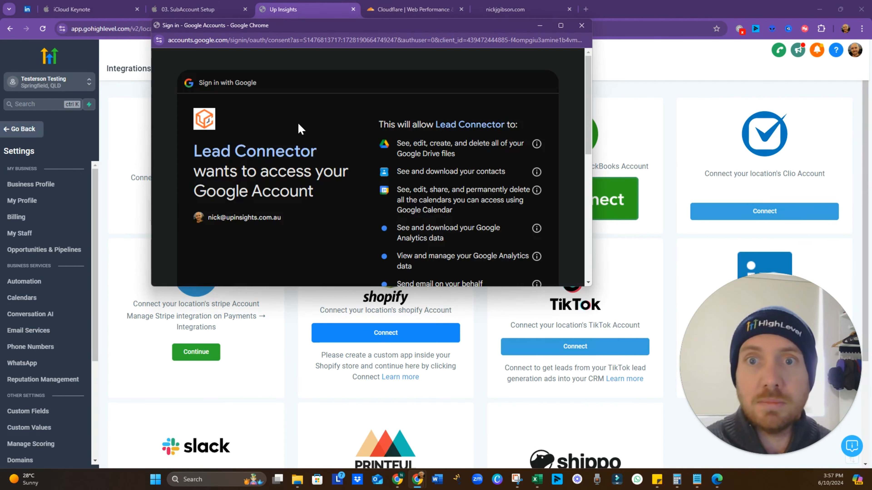
{"action": "scroll", "coordinate": [496, 187], "scroll_direction": "down", "scroll_amount": 2}
{"action": "scroll", "coordinate": [496, 187], "scroll_direction": "up", "scroll_amount": 2}
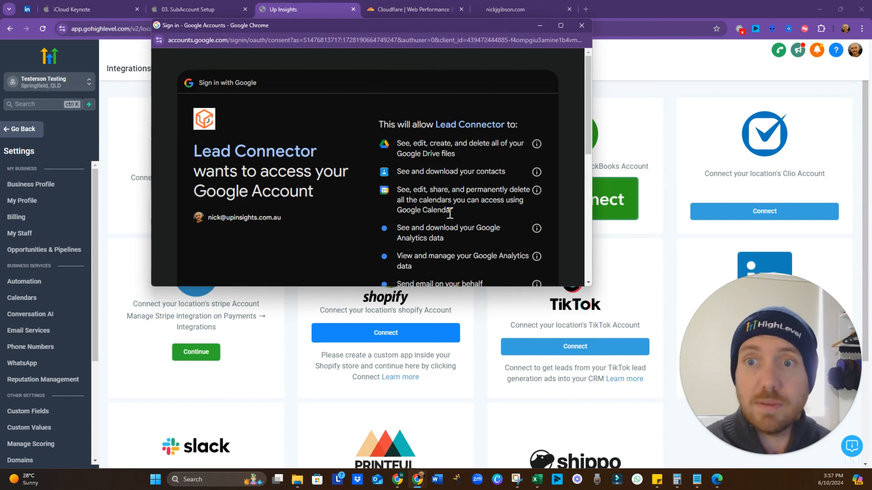
{"action": "scroll", "coordinate": [450, 214], "scroll_direction": "down", "scroll_amount": 1}
{"action": "scroll", "coordinate": [450, 214], "scroll_direction": "down", "scroll_amount": 5}
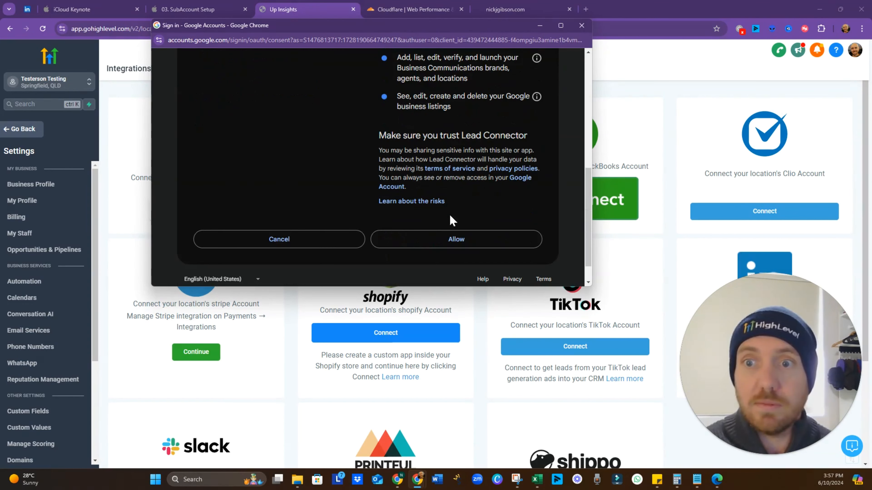
{"action": "left_click", "coordinate": [450, 242]}
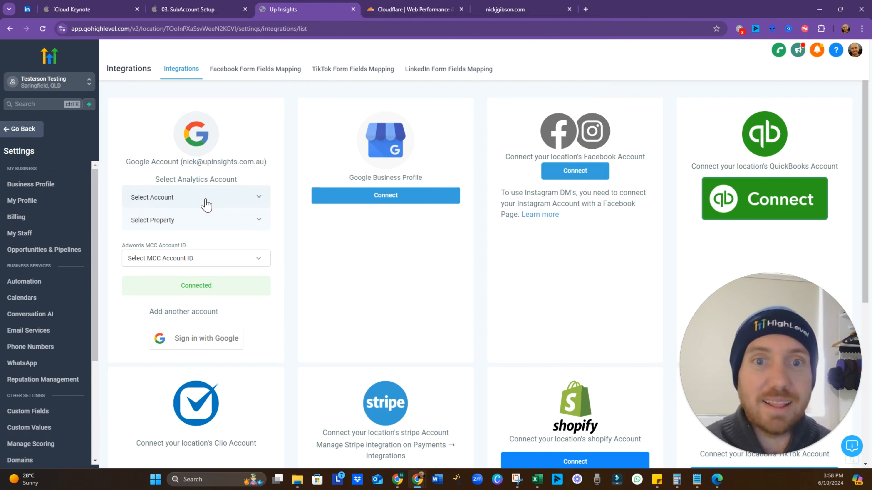
In My Profile's Calendar Settings, set the Google calendar as the linked calendar and save
{"action": "left_click", "coordinate": [47, 206]}
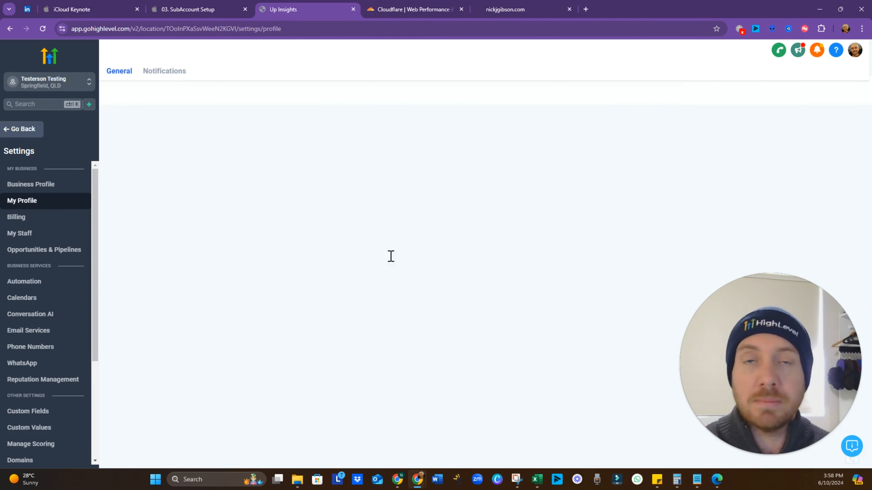
{"action": "scroll", "coordinate": [390, 267], "scroll_direction": "down", "scroll_amount": 15}
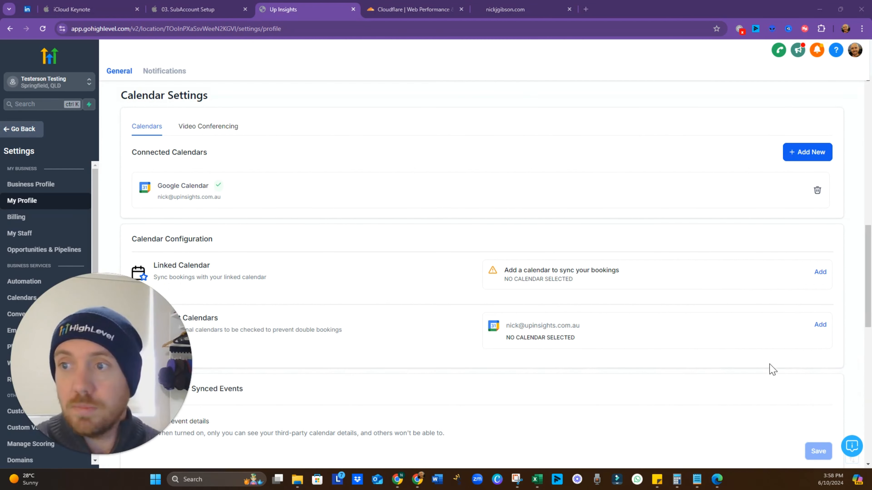
{"action": "scroll", "coordinate": [690, 279], "scroll_direction": "down", "scroll_amount": 1}
{"action": "scroll", "coordinate": [690, 279], "scroll_direction": "down", "scroll_amount": 1}
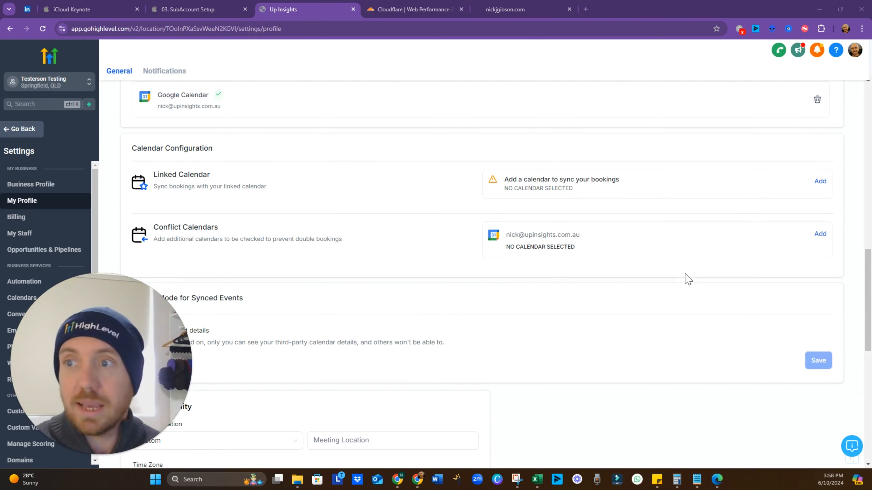
{"action": "left_click", "coordinate": [820, 181]}
{"action": "left_click", "coordinate": [382, 315]}
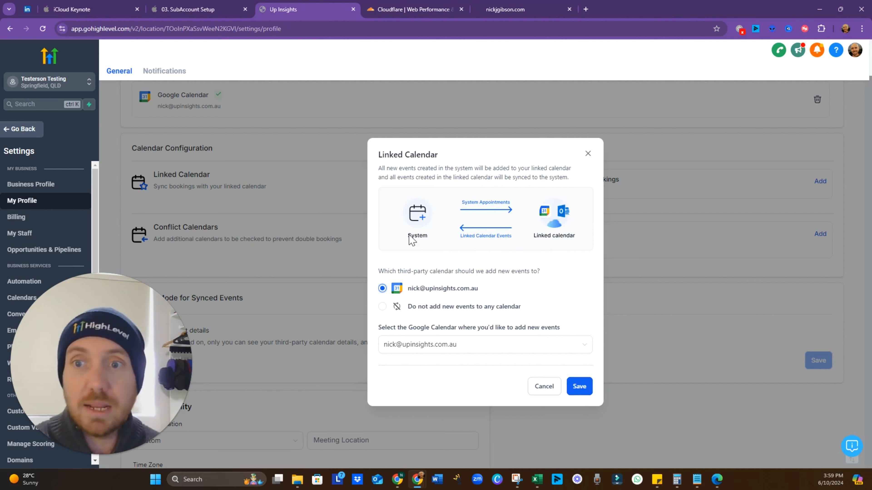
{"action": "left_click", "coordinate": [579, 387]}
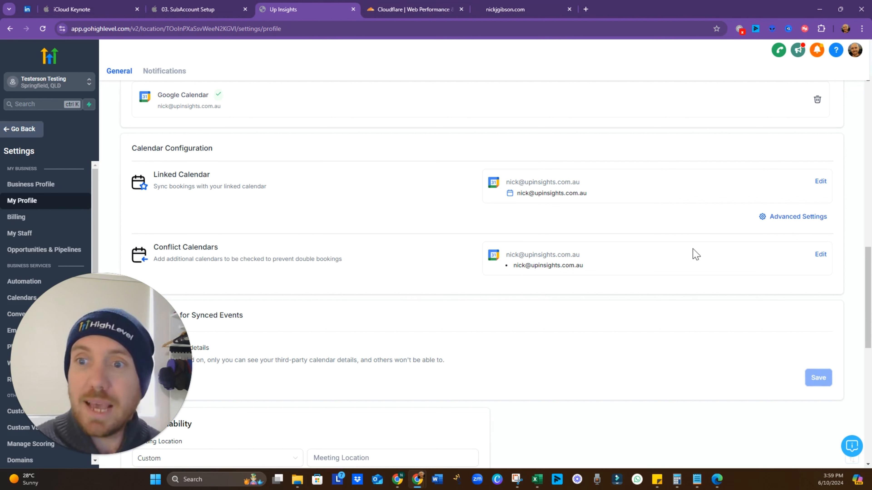
{"action": "left_click", "coordinate": [821, 255]}
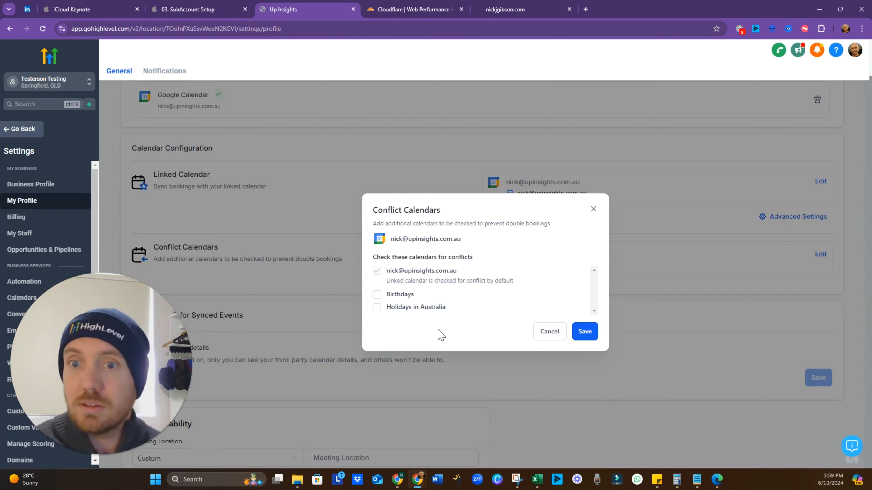
{"action": "left_click", "coordinate": [377, 307]}
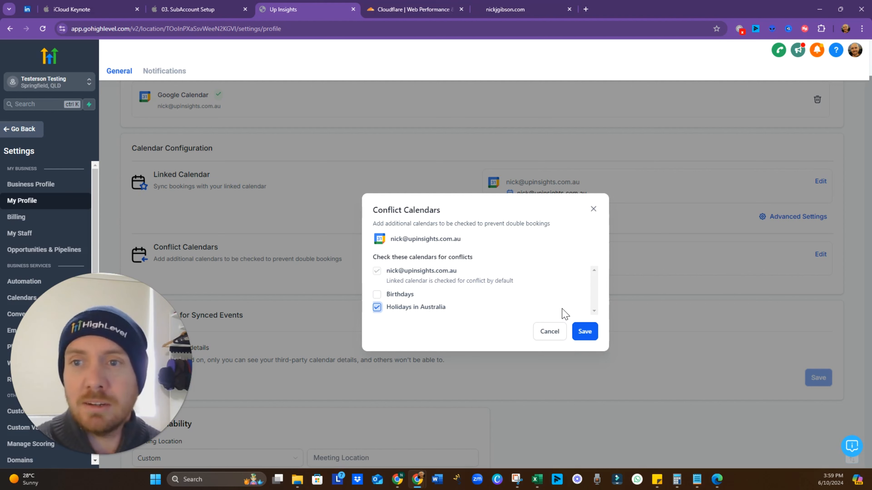
{"action": "left_click", "coordinate": [593, 209]}
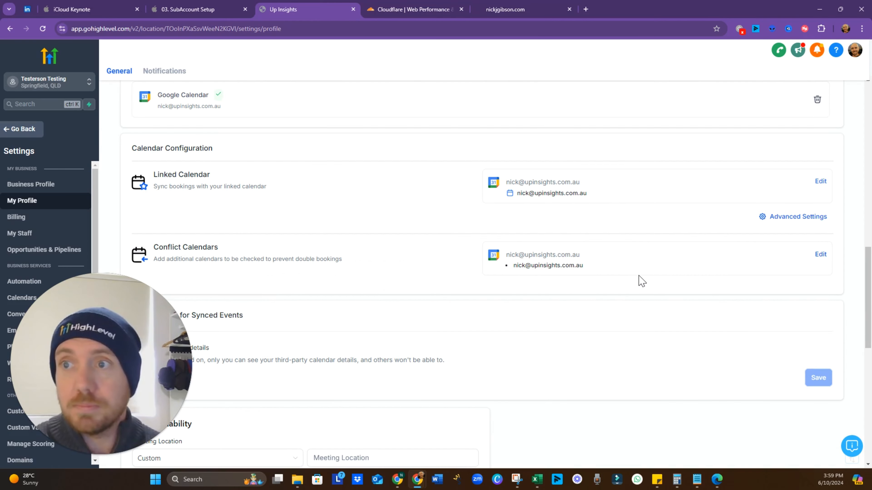
{"action": "scroll", "coordinate": [638, 280], "scroll_direction": "up", "scroll_amount": 4}
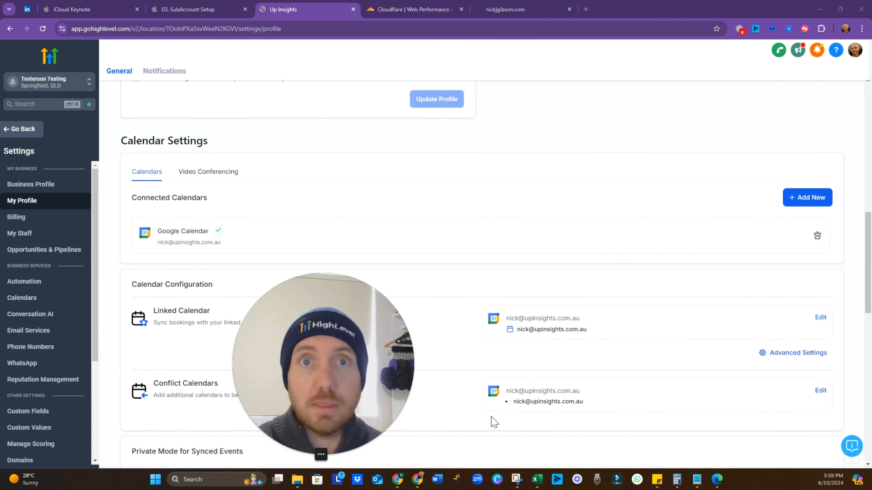
{"action": "scroll", "coordinate": [335, 331], "scroll_direction": "down", "scroll_amount": 4}
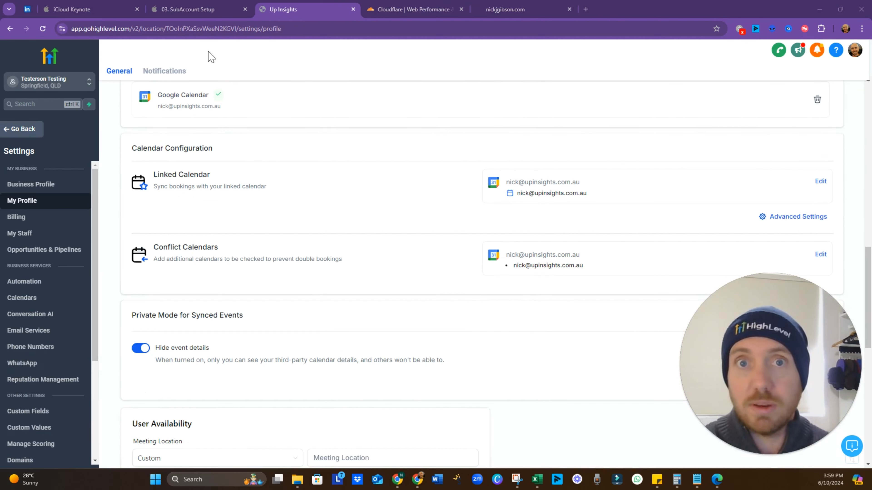
{"action": "left_click", "coordinate": [202, 10]}
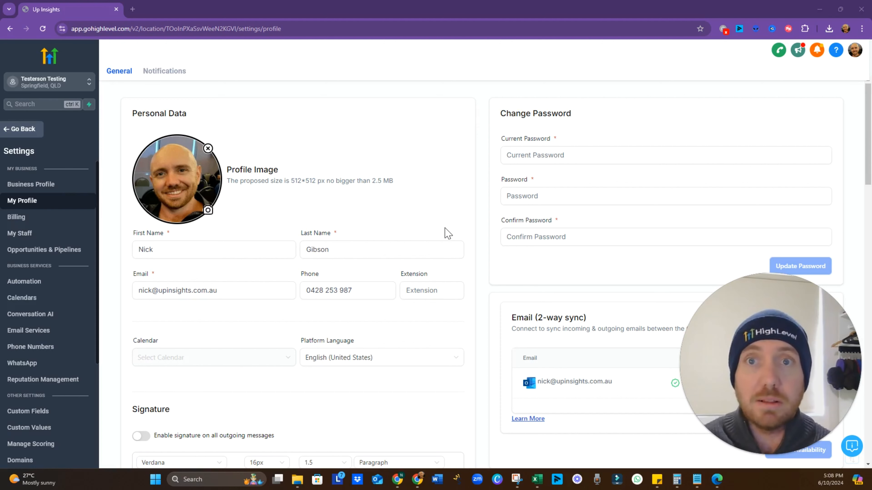
{"action": "scroll", "coordinate": [446, 219], "scroll_direction": "down", "scroll_amount": 8}
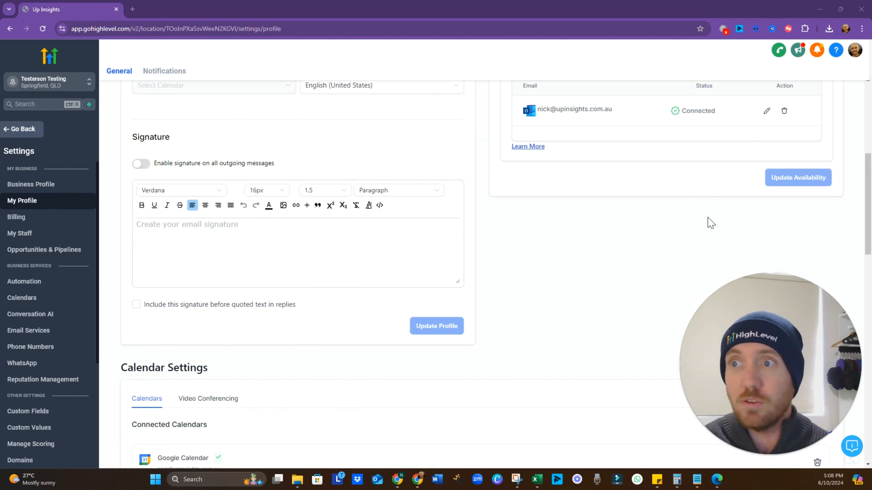
{"action": "scroll", "coordinate": [710, 223], "scroll_direction": "up", "scroll_amount": 1}
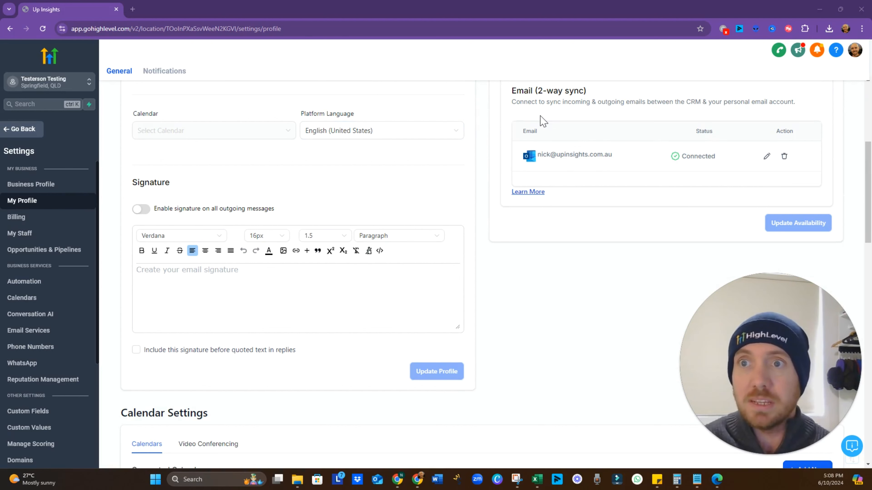
{"action": "scroll", "coordinate": [542, 121], "scroll_direction": "up", "scroll_amount": 1}
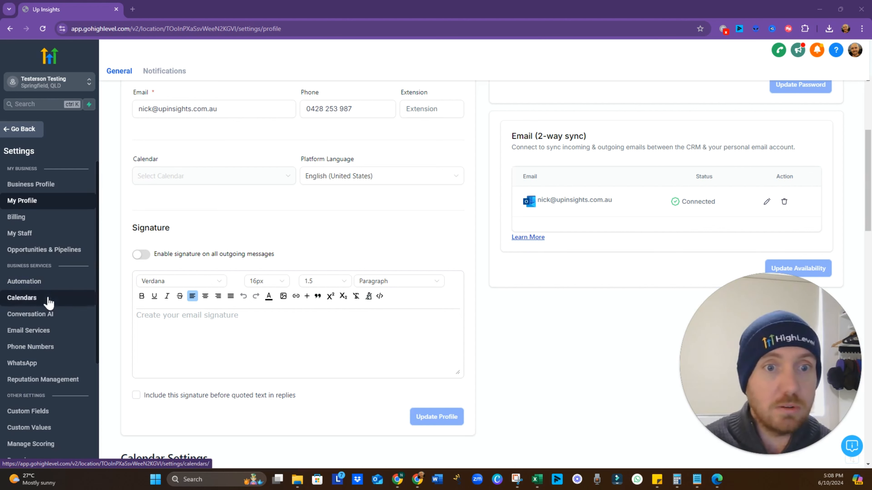
Add the owner's e-mail address as a forwarding address in Email Services' Reply & Forward Settings
{"action": "left_click", "coordinate": [40, 331]}
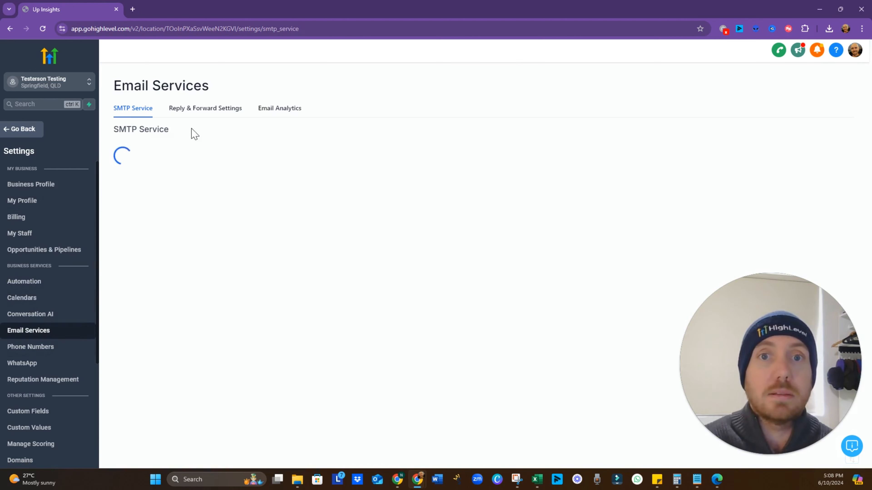
{"action": "left_click", "coordinate": [202, 117]}
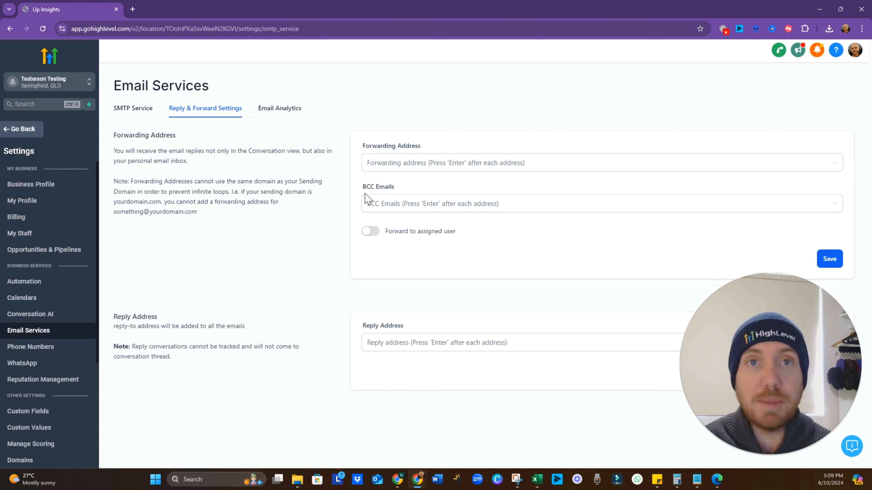
{"action": "left_click", "coordinate": [402, 168]}
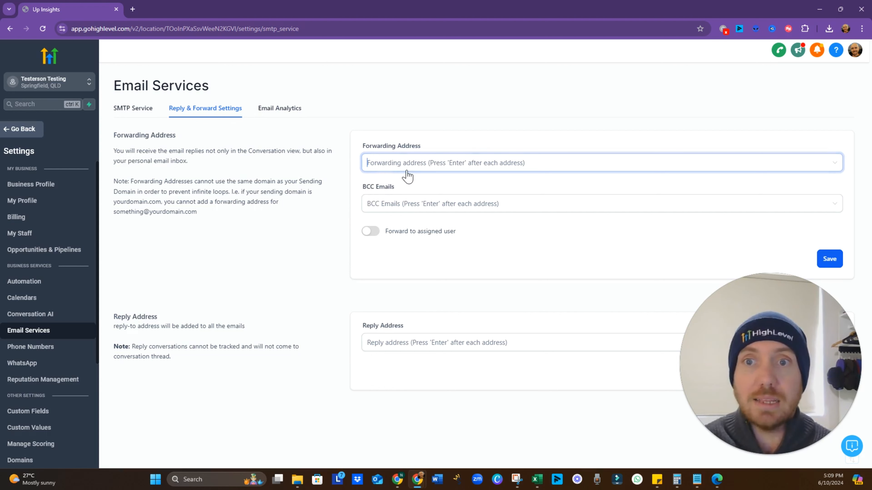
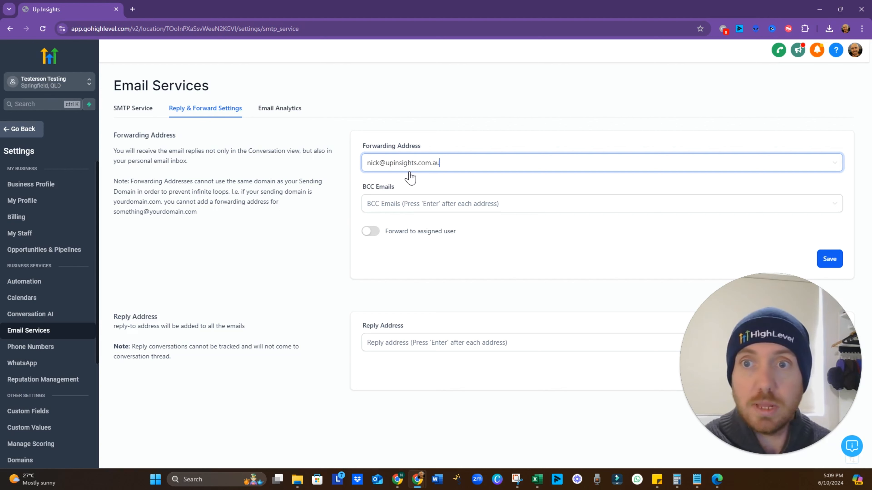
{"action": "key", "text": "Return"}
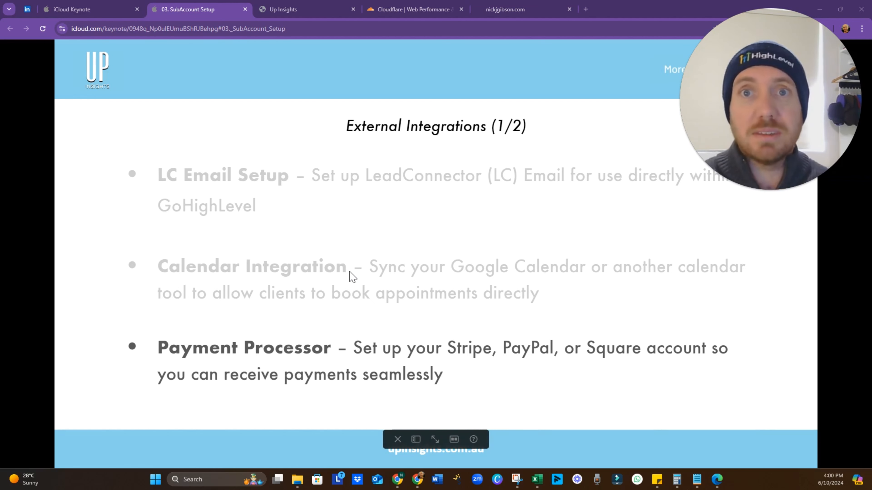
Go back from settings and open the Payments section's Invoices page
{"action": "left_click", "coordinate": [298, 10]}
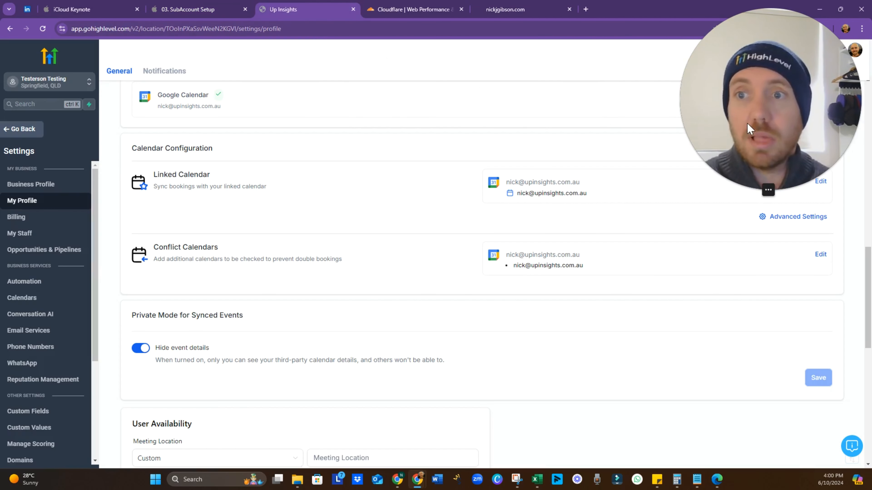
{"action": "left_click_drag", "start_coordinate": [761, 160], "coordinate": [761, 426]}
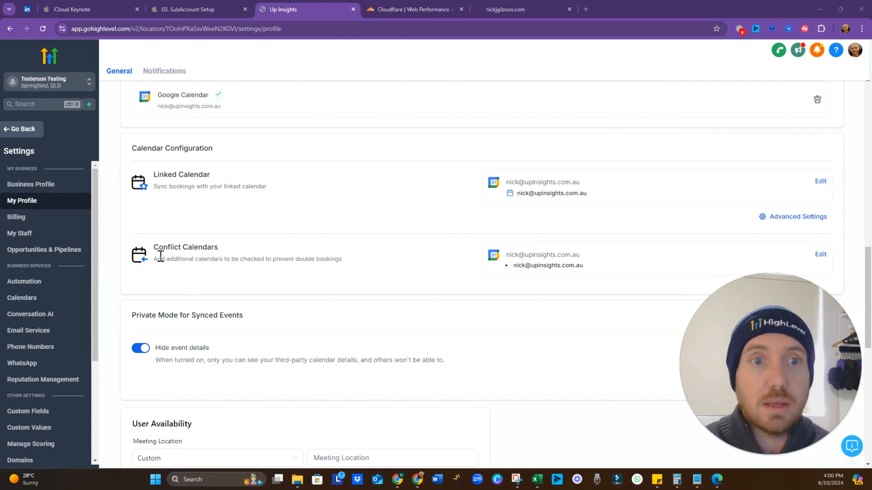
{"action": "scroll", "coordinate": [29, 258], "scroll_direction": "down", "scroll_amount": 4}
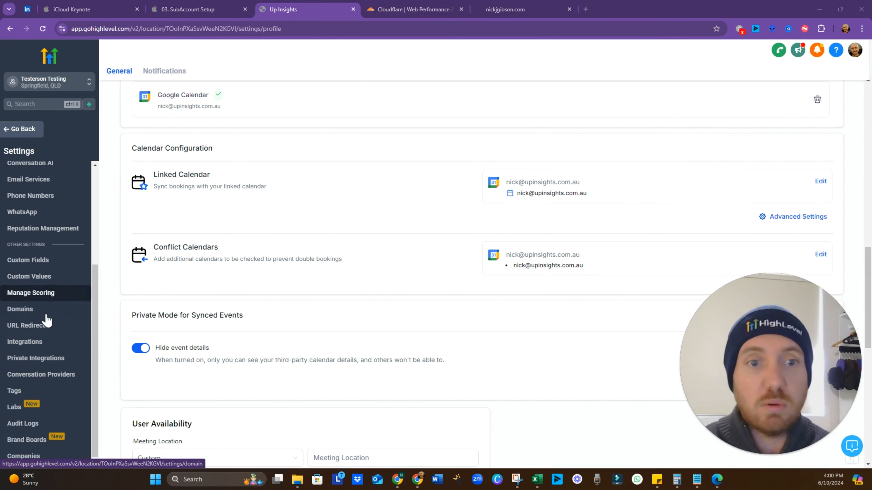
{"action": "scroll", "coordinate": [48, 330], "scroll_direction": "up", "scroll_amount": 5}
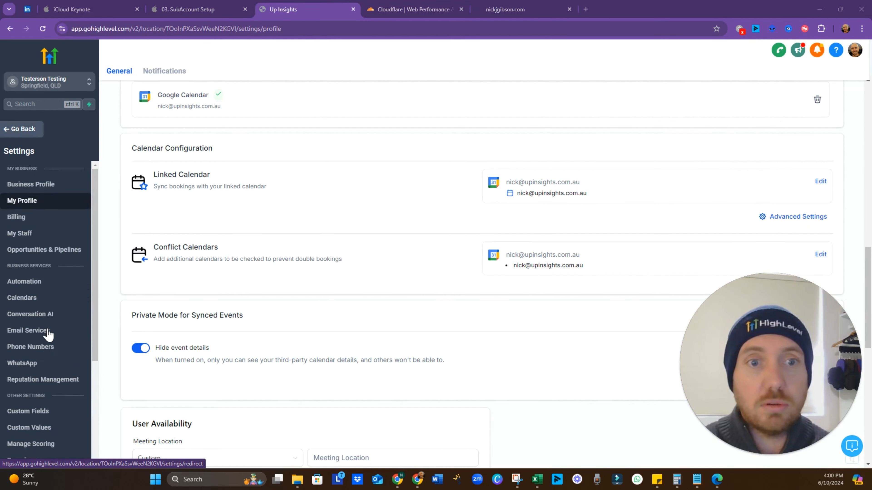
{"action": "left_click", "coordinate": [30, 137]}
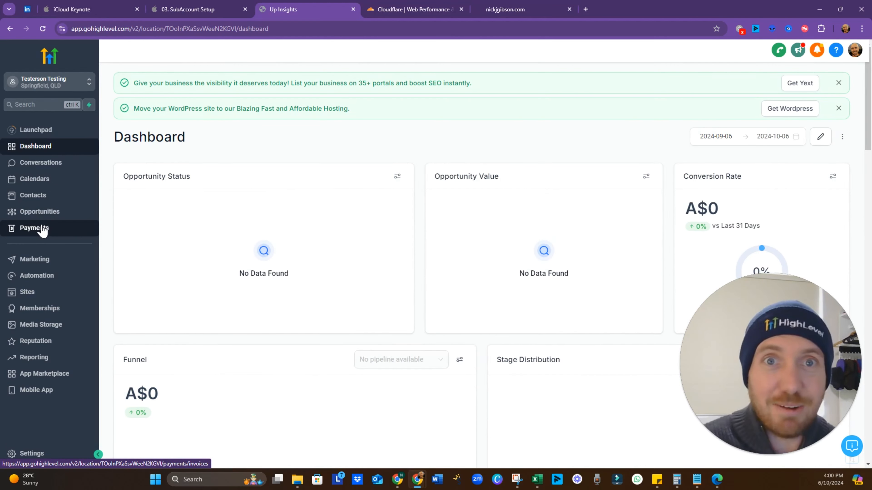
{"action": "left_click", "coordinate": [43, 229]}
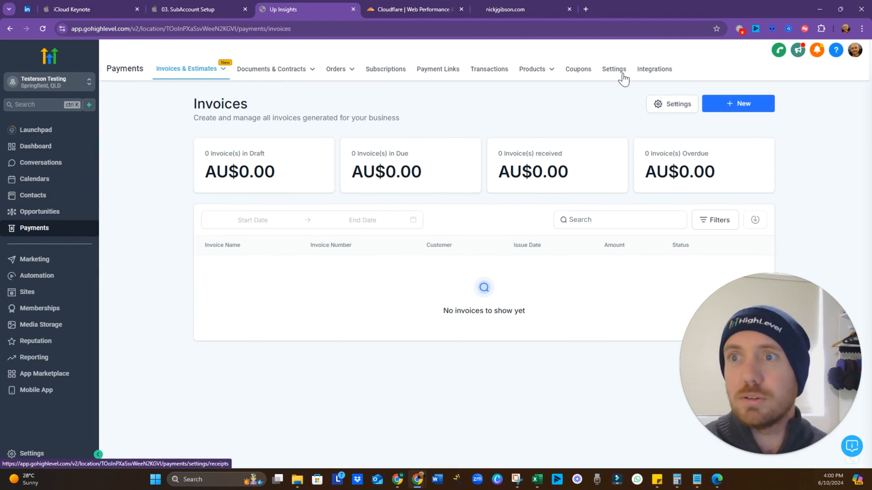
Open All Integrations under Payments and browse providers like Stripe, PayPal, Authorize.net, NMI and Square
{"action": "left_click", "coordinate": [656, 74]}
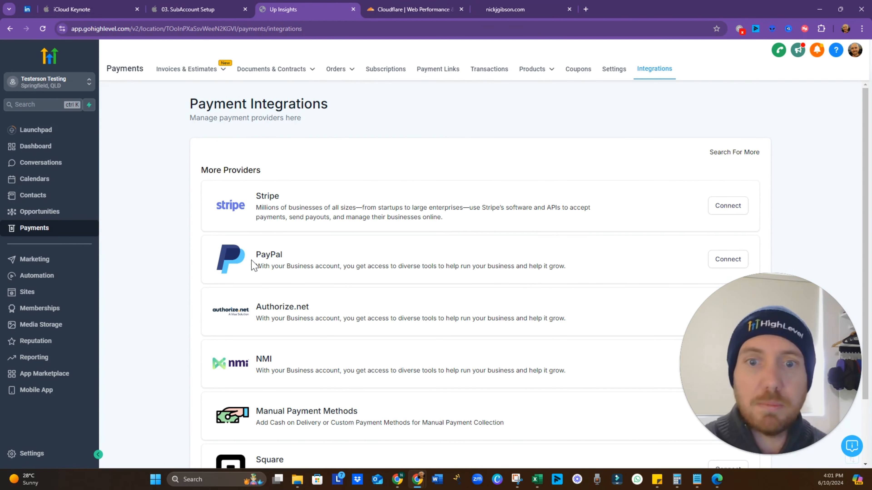
{"action": "scroll", "coordinate": [347, 319], "scroll_direction": "down", "scroll_amount": 1}
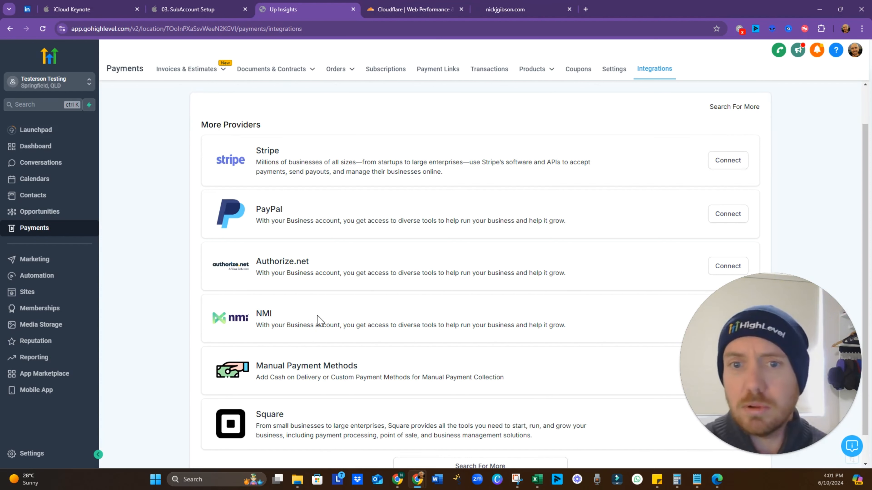
{"action": "scroll", "coordinate": [318, 321], "scroll_direction": "down", "scroll_amount": 1}
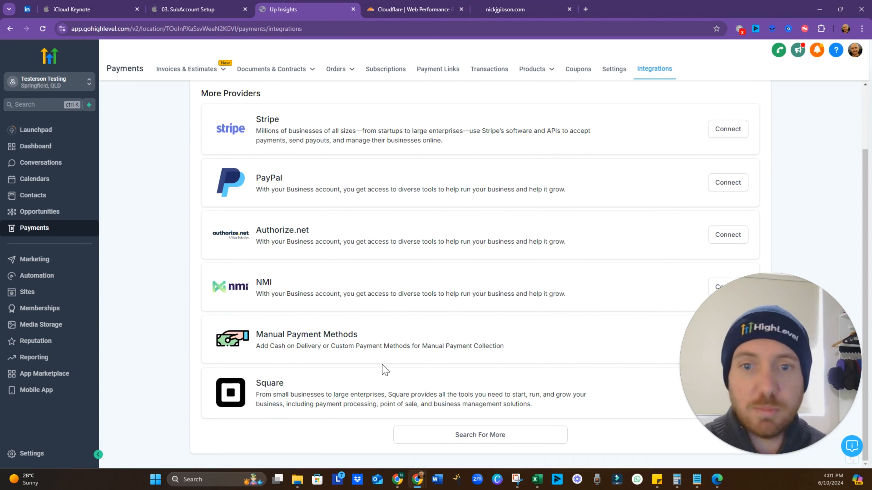
{"action": "left_click", "coordinate": [443, 440]}
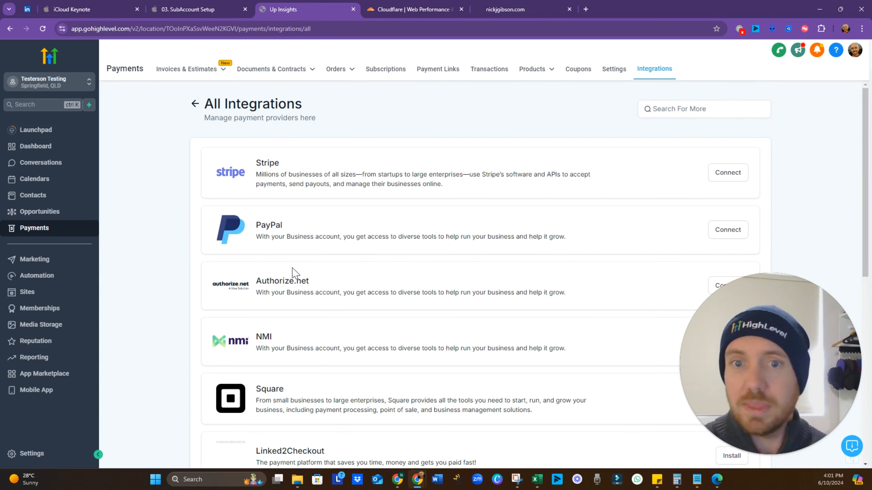
{"action": "scroll", "coordinate": [298, 266], "scroll_direction": "down", "scroll_amount": 6}
{"action": "scroll", "coordinate": [268, 269], "scroll_direction": "down", "scroll_amount": 3}
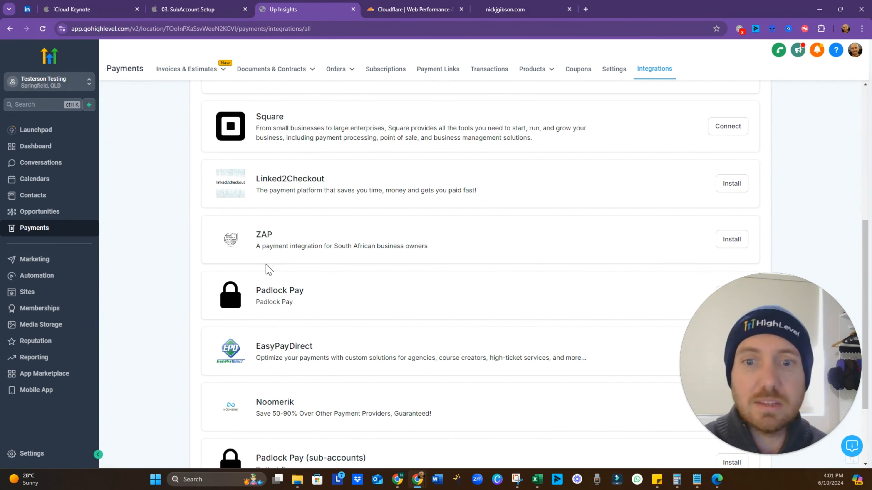
{"action": "scroll", "coordinate": [269, 269], "scroll_direction": "down", "scroll_amount": 3}
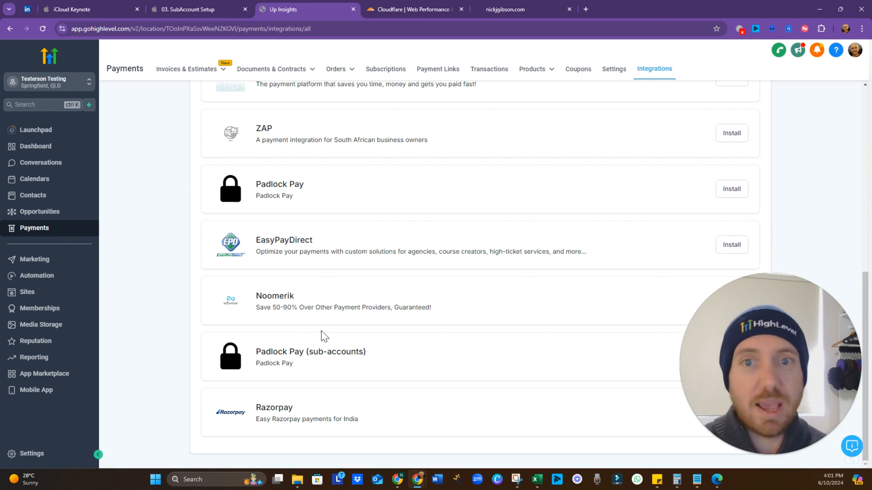
{"action": "scroll", "coordinate": [325, 333], "scroll_direction": "up", "scroll_amount": 10}
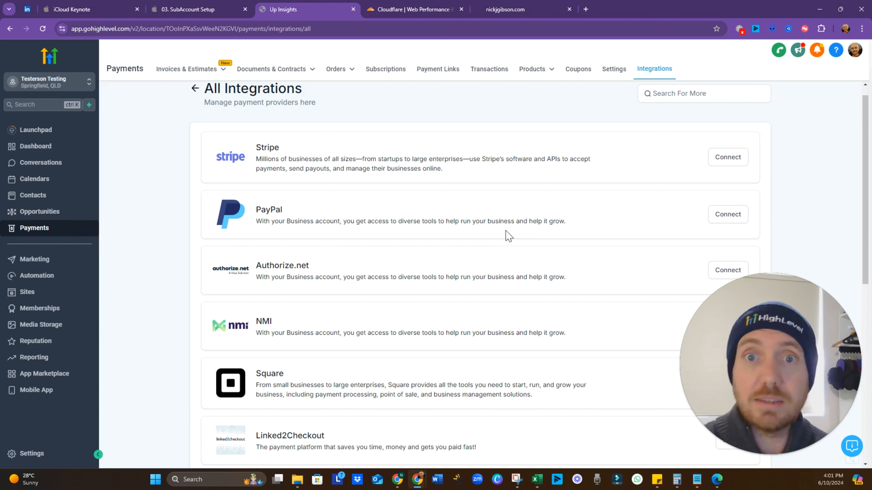
Connect a Stripe account via Stripe Connect, enabling both live and test modes
{"action": "left_click", "coordinate": [728, 158]}
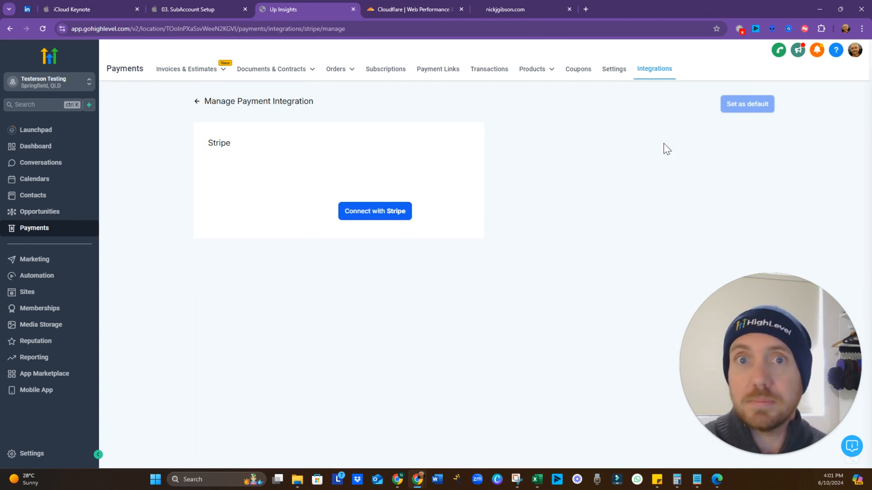
{"action": "left_click", "coordinate": [339, 173]}
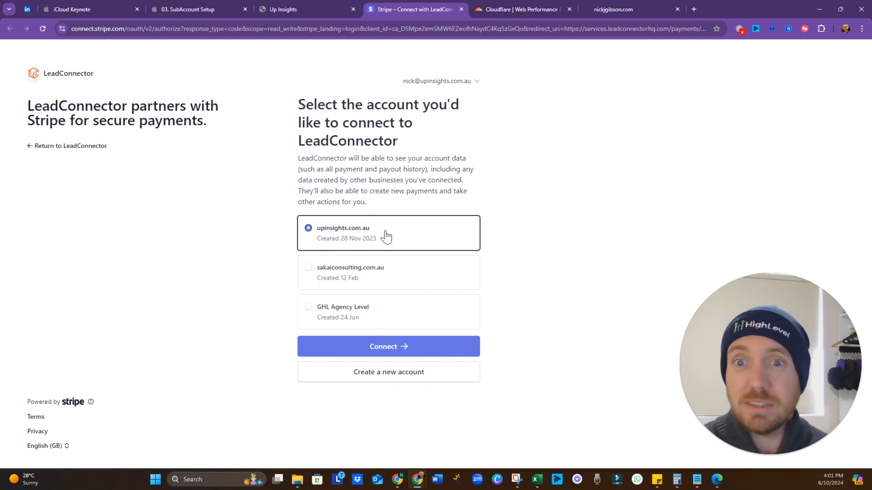
{"action": "left_click", "coordinate": [384, 348]}
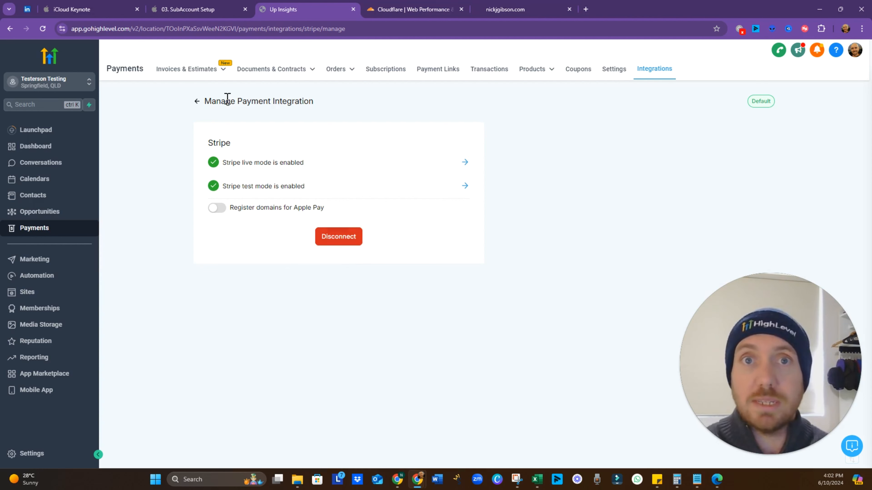
Advance Keynote to External Integrations (2/2), reveal the social media point, then return to HighLevel
{"action": "left_click", "coordinate": [202, 12]}
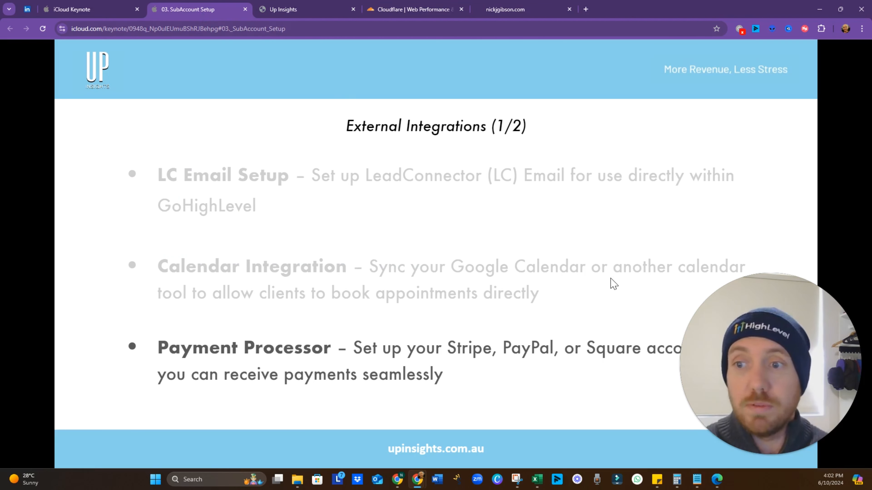
{"action": "left_click", "coordinate": [605, 287]}
{"action": "left_click", "coordinate": [429, 323]}
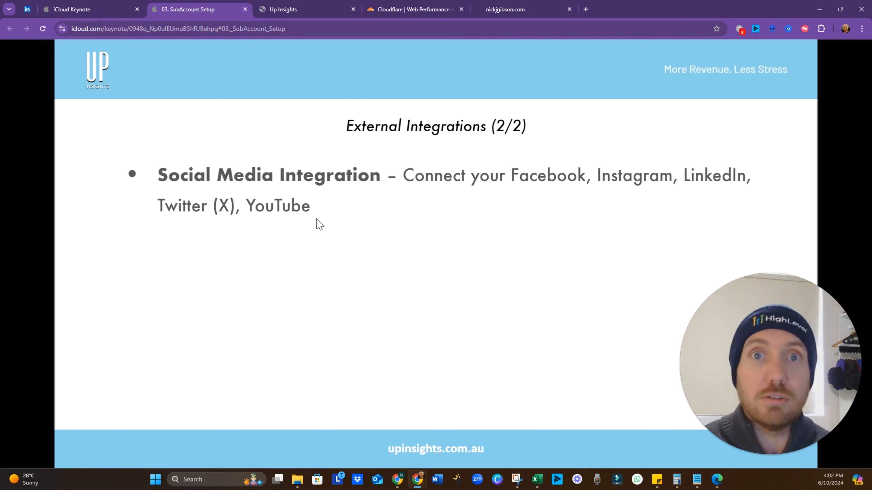
{"action": "left_click", "coordinate": [301, 13]}
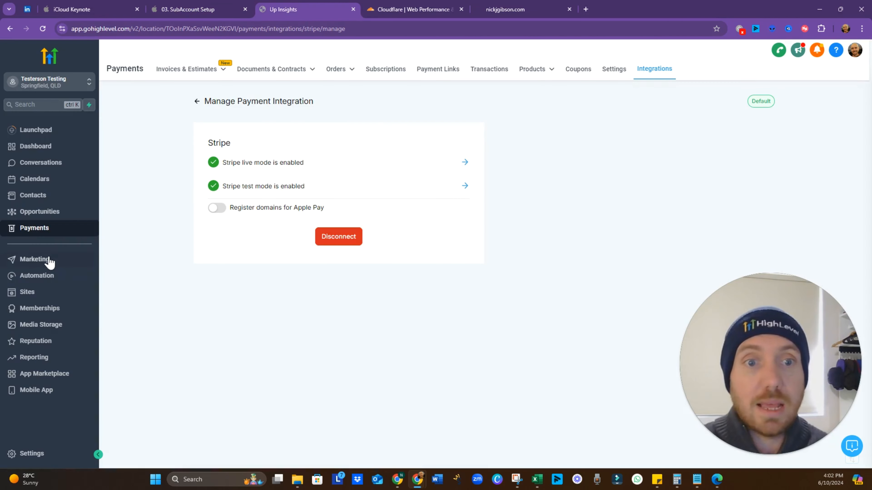
Open the sub-account Launchpad from the Dashboard, try connecting Facebook, and close the stalled popup
{"action": "left_click", "coordinate": [48, 147]}
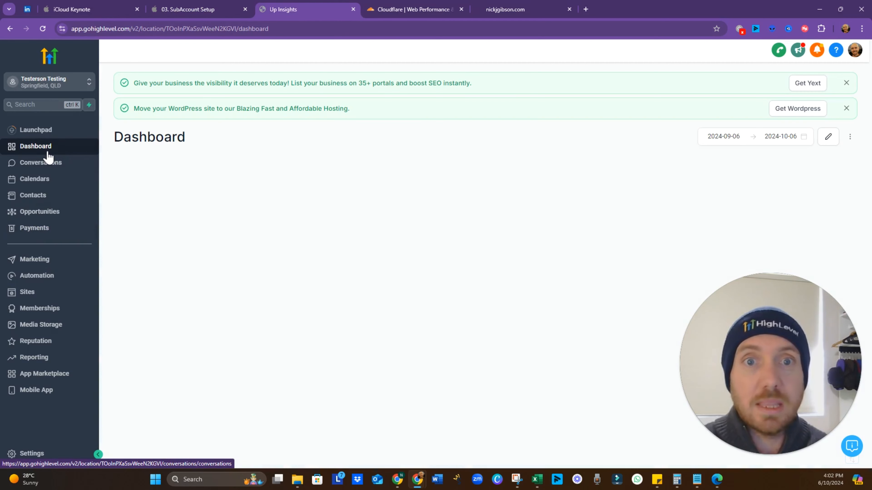
{"action": "left_click", "coordinate": [42, 133]}
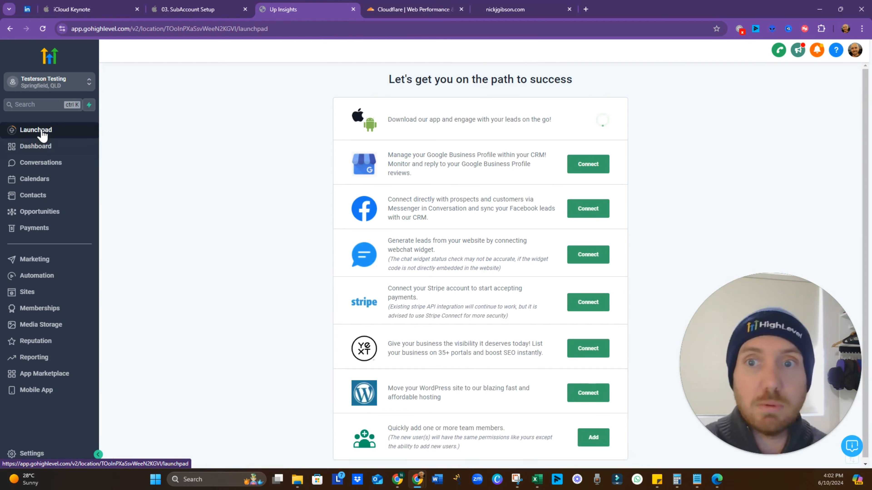
{"action": "left_click", "coordinate": [577, 209]}
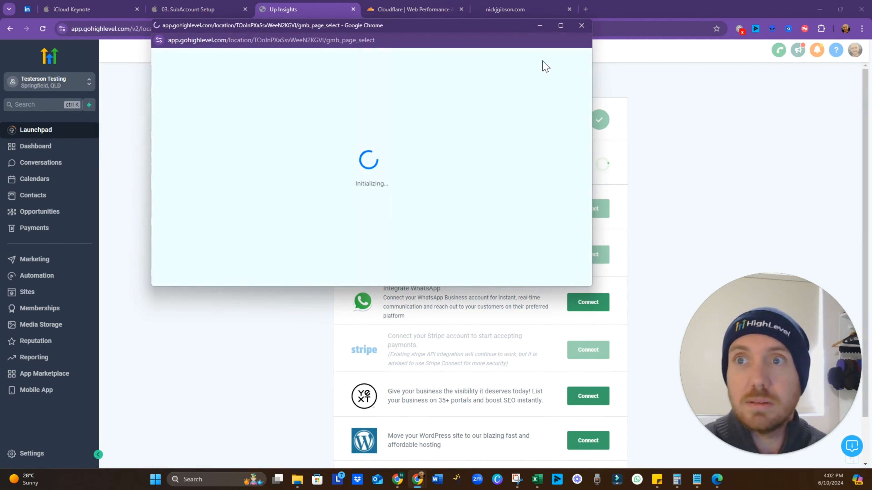
{"action": "left_click", "coordinate": [582, 25]}
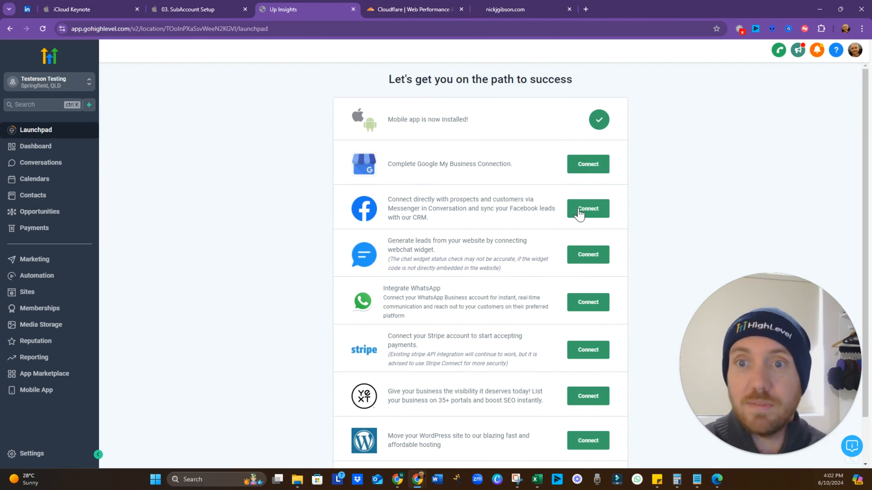
Review the Launchpad integrations list and try connecting Facebook again
{"action": "scroll", "coordinate": [578, 214], "scroll_direction": "down", "scroll_amount": 1}
{"action": "scroll", "coordinate": [578, 211], "scroll_direction": "up", "scroll_amount": 1}
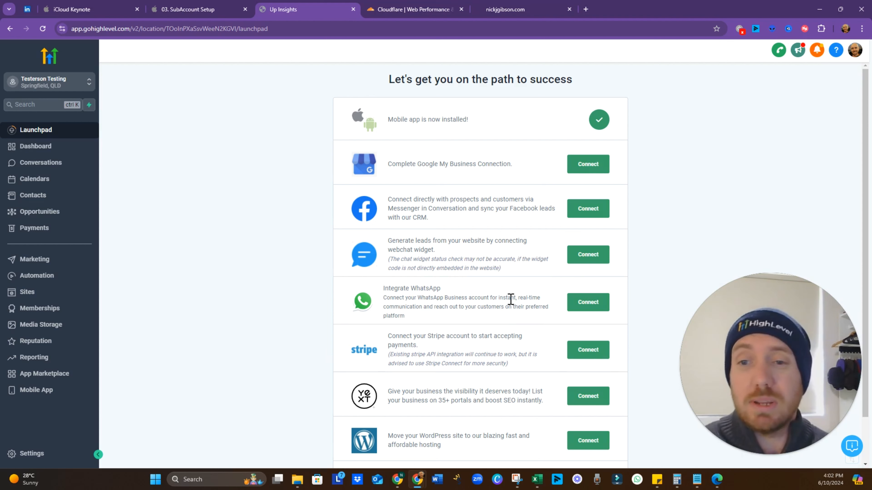
{"action": "scroll", "coordinate": [510, 299], "scroll_direction": "down", "scroll_amount": 2}
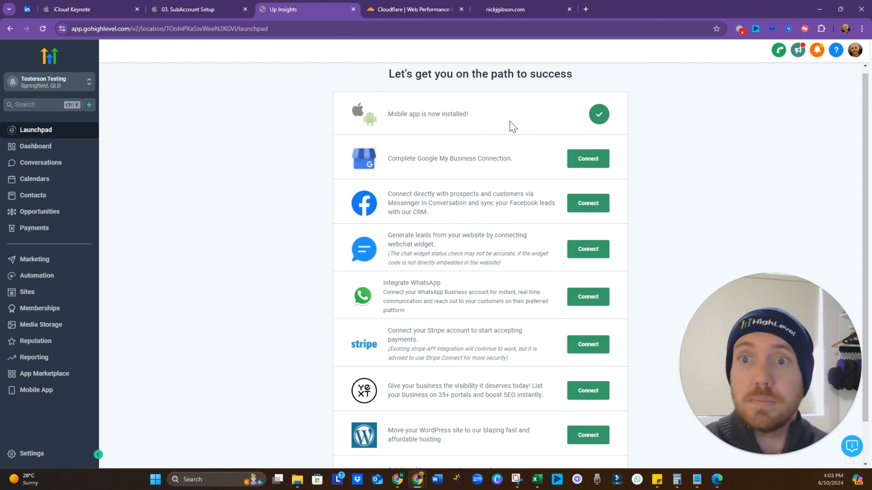
{"action": "left_click", "coordinate": [586, 212]}
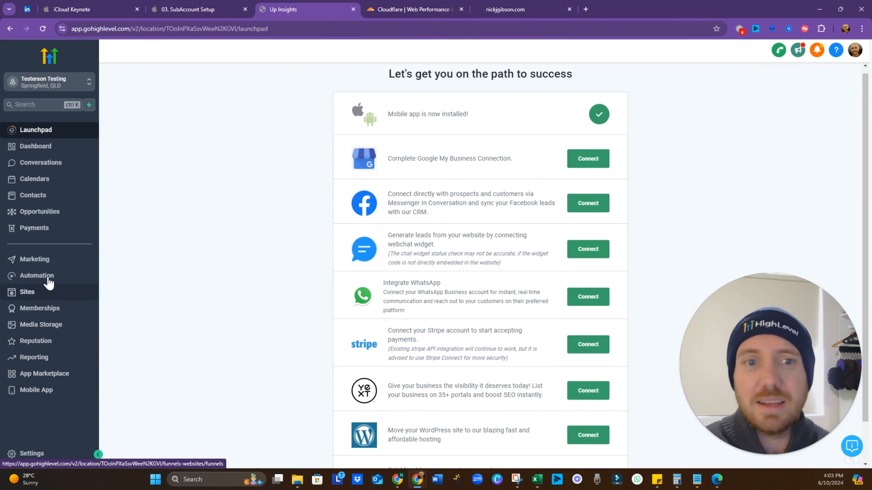
In Marketing > Social Planner, authorize LeadConnector on Facebook and add the business page
{"action": "left_click", "coordinate": [51, 267]}
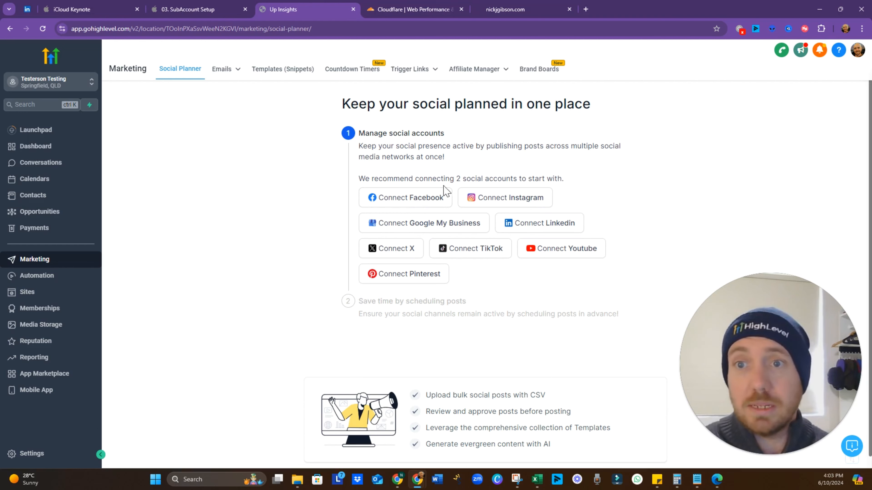
{"action": "left_click", "coordinate": [427, 201]}
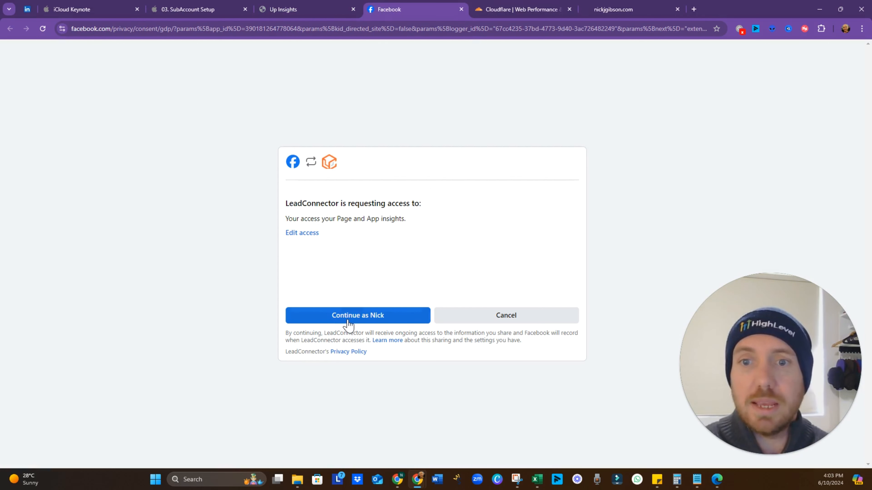
{"action": "left_click", "coordinate": [348, 324]}
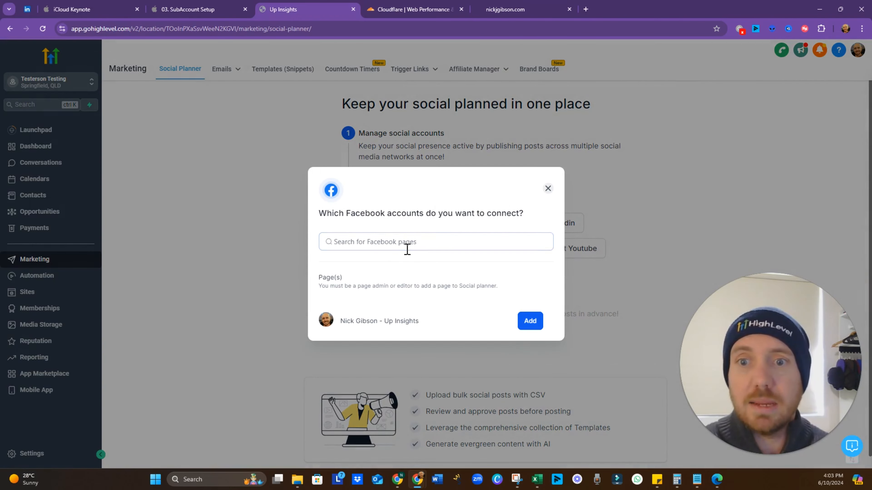
{"action": "left_click", "coordinate": [407, 249]}
{"action": "left_click", "coordinate": [342, 294]}
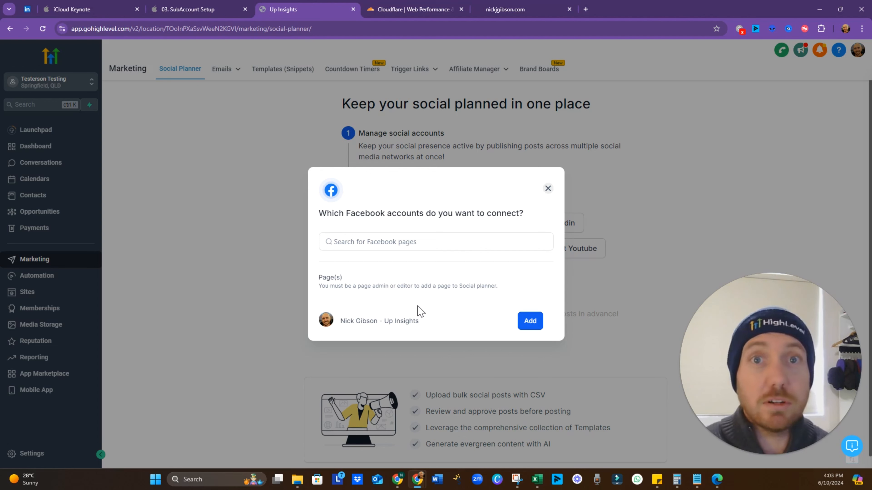
{"action": "left_click", "coordinate": [531, 321]}
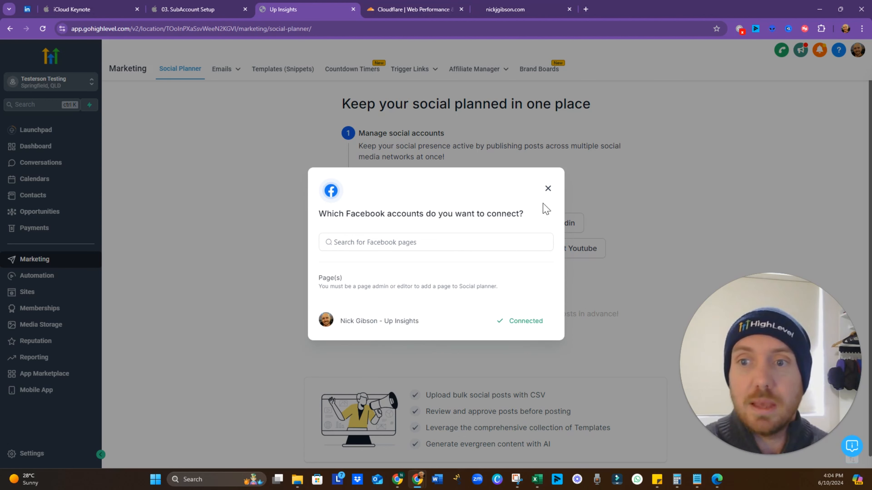
{"action": "left_click", "coordinate": [547, 189]}
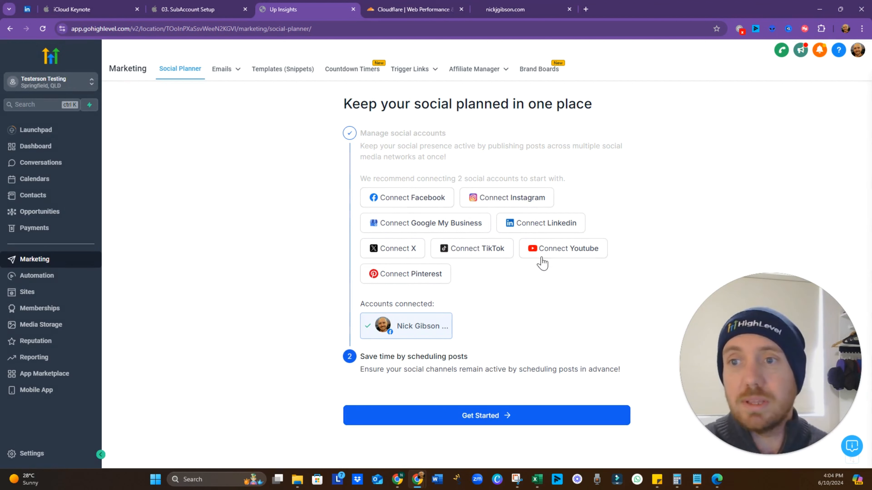
Sign in with the Google account, grant LeadConnector access, and add the YouTube channel
{"action": "left_click", "coordinate": [550, 254]}
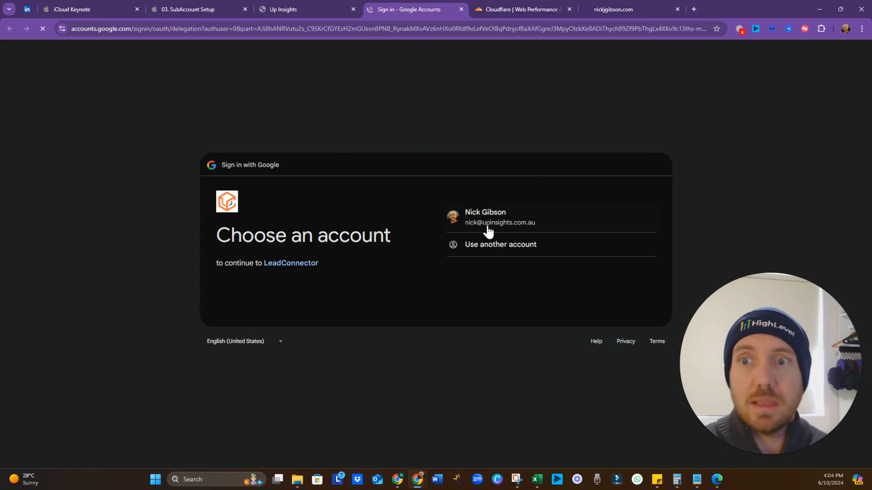
{"action": "left_click", "coordinate": [493, 221]}
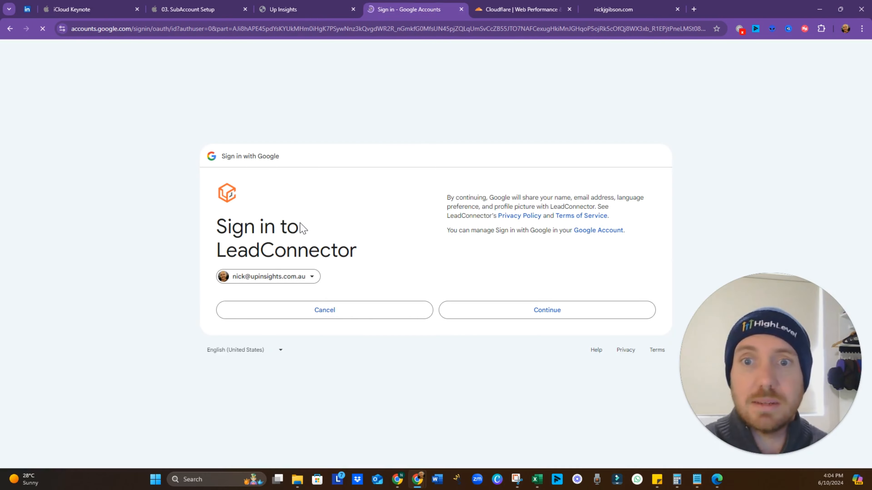
{"action": "left_click", "coordinate": [502, 306]}
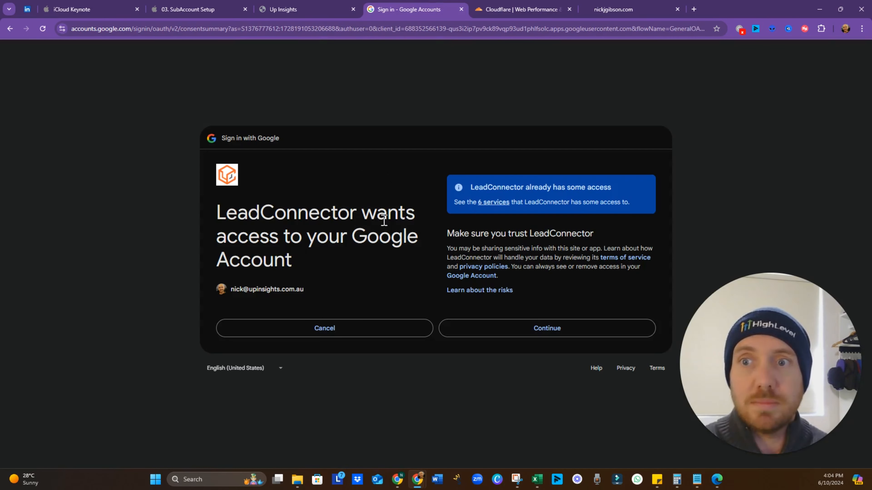
{"action": "left_click", "coordinate": [527, 334]}
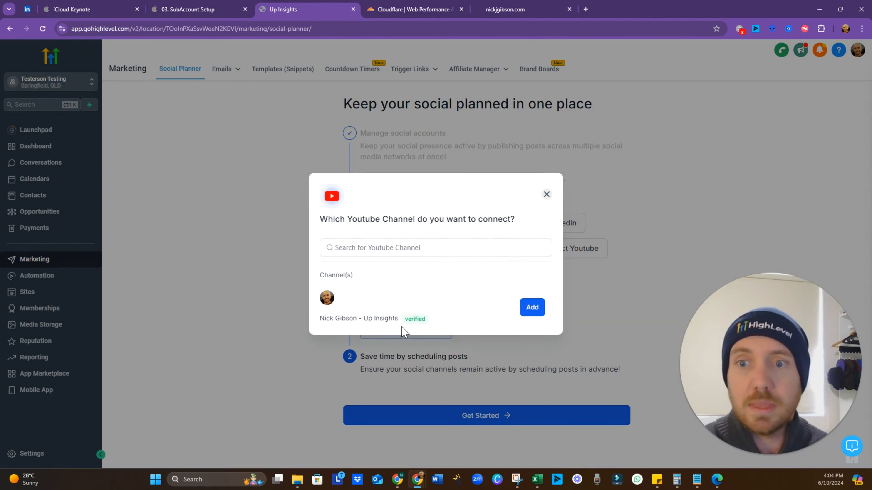
{"action": "left_click", "coordinate": [531, 307]}
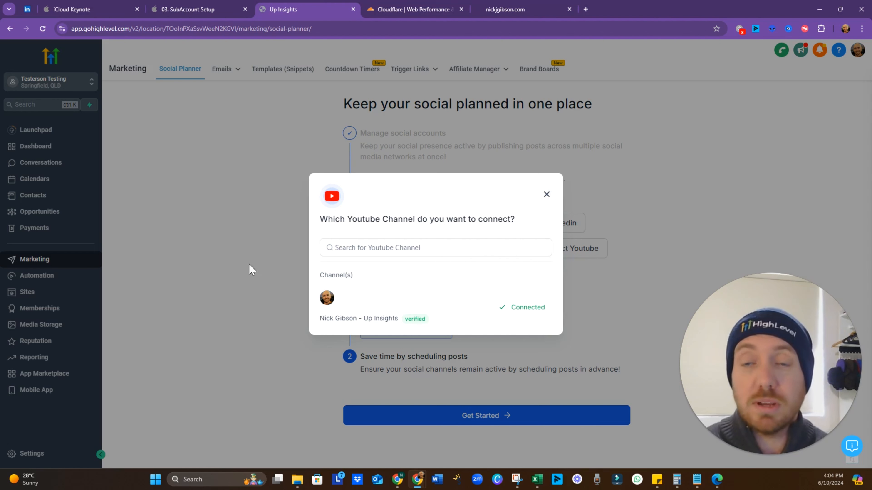
{"action": "left_click", "coordinate": [547, 195]}
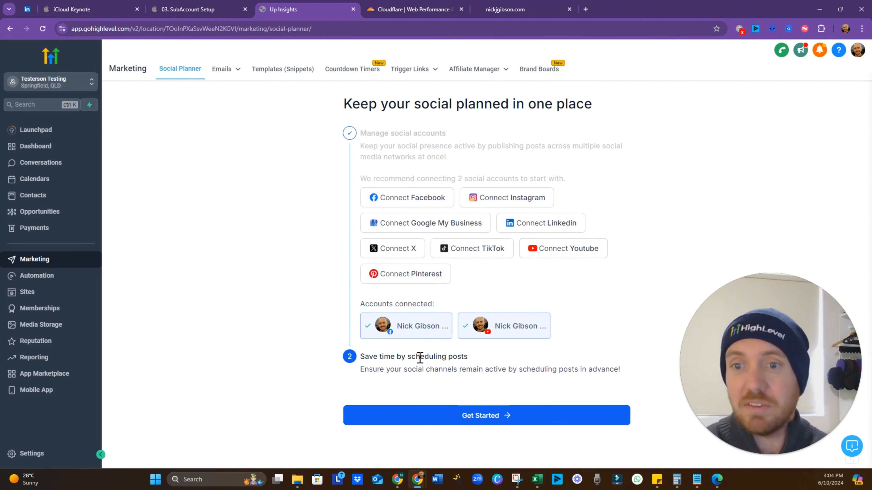
Open Social Planner's Statistics view and start a new post via New Post > Create New Post
{"action": "left_click", "coordinate": [506, 421]}
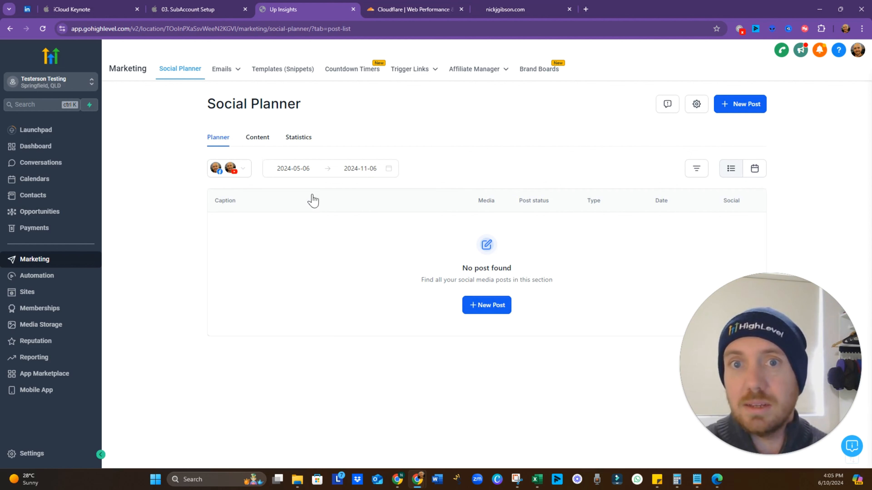
{"action": "left_click", "coordinate": [267, 141]}
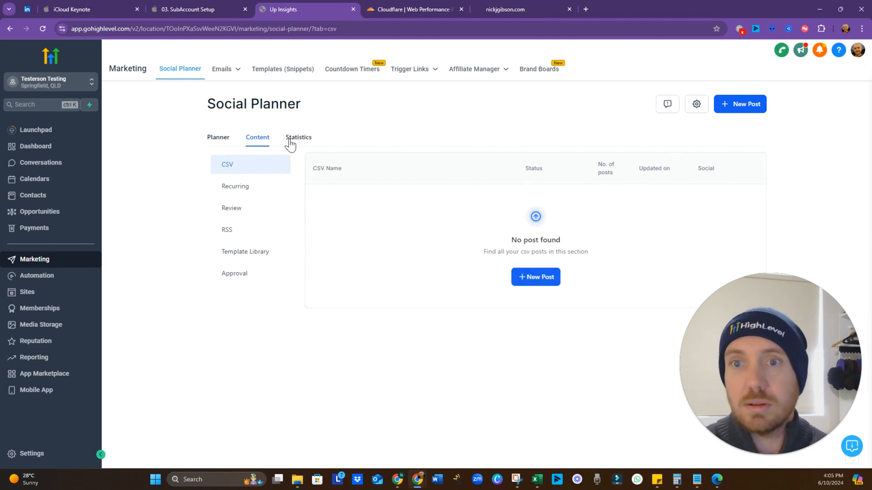
{"action": "left_click", "coordinate": [291, 144]}
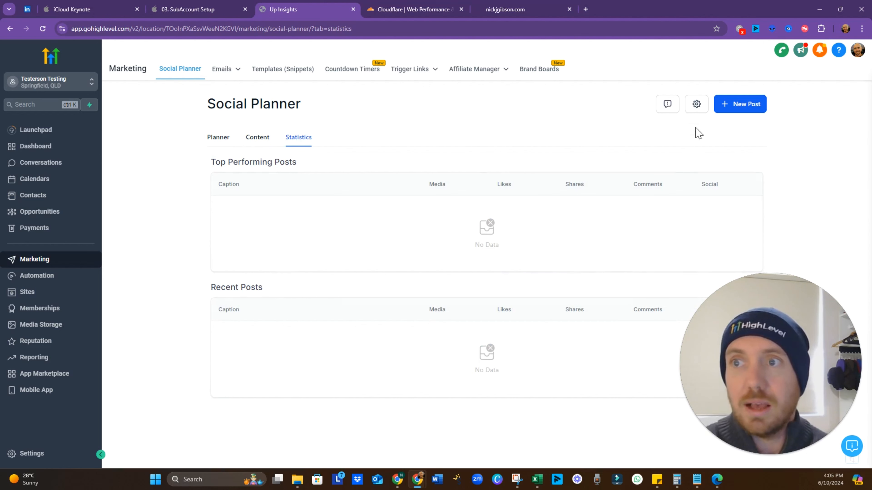
{"action": "left_click", "coordinate": [738, 112]}
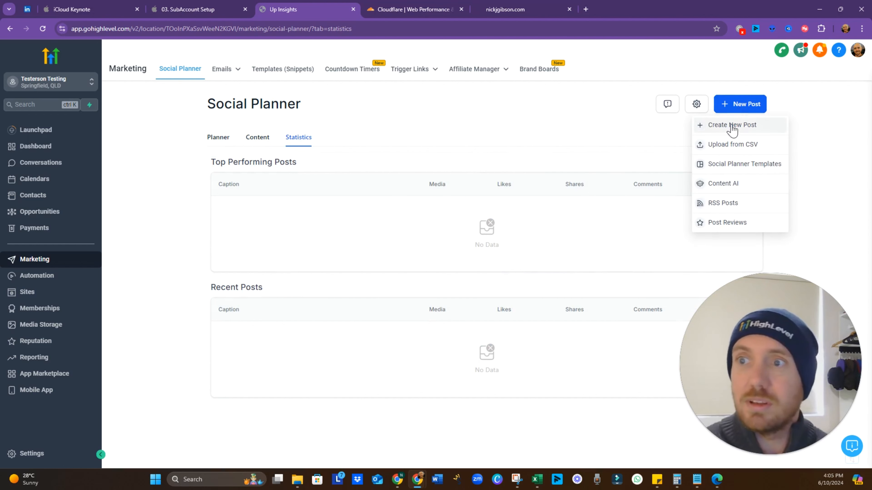
{"action": "left_click", "coordinate": [733, 128]}
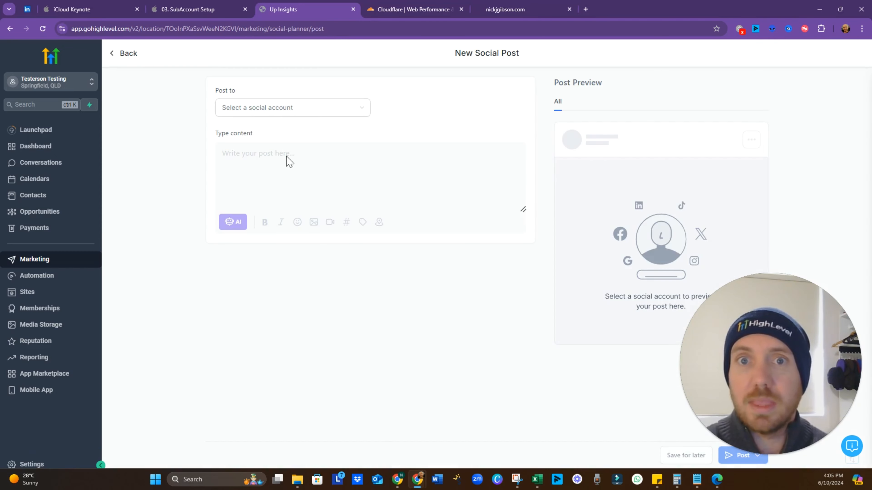
Select the connected Facebook account under Post to
{"action": "left_click", "coordinate": [278, 115]}
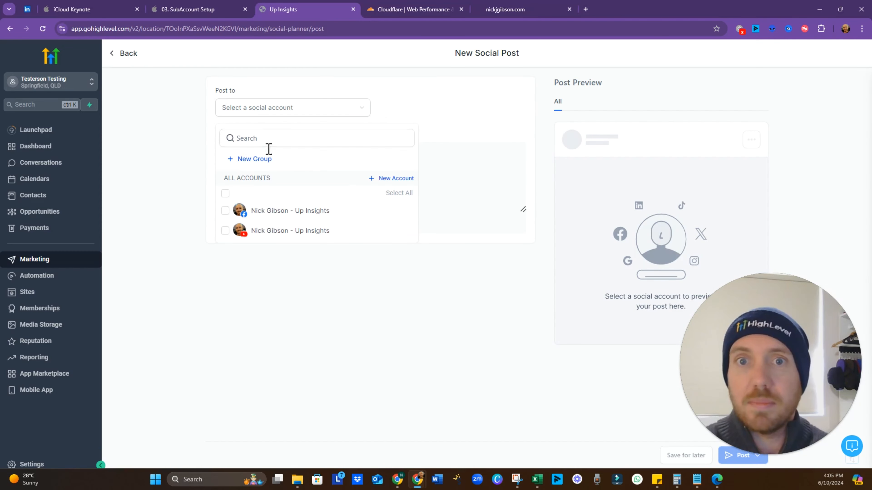
{"action": "left_click", "coordinate": [271, 222]}
{"action": "left_click", "coordinate": [446, 370]}
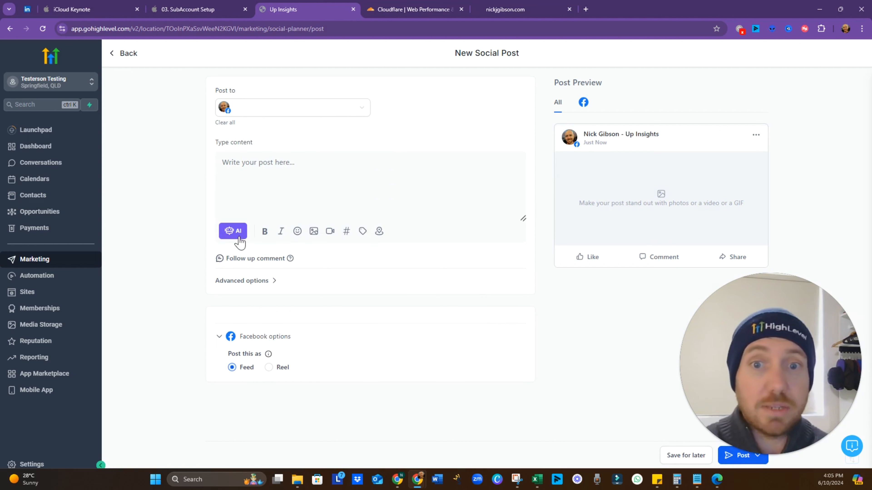
Open the Generate with AI content generator, clear it, dismiss it, and return to the setup slides
{"action": "mouse_move", "coordinate": [291, 260]}
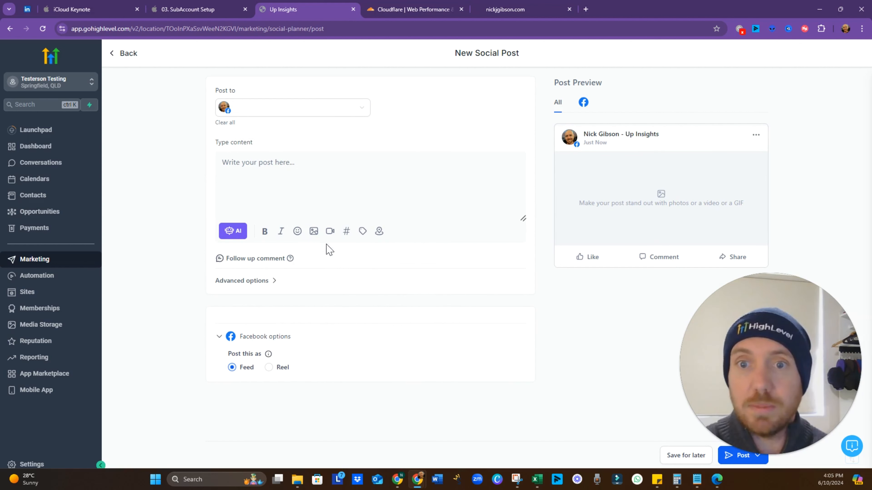
{"action": "left_click", "coordinate": [236, 237]}
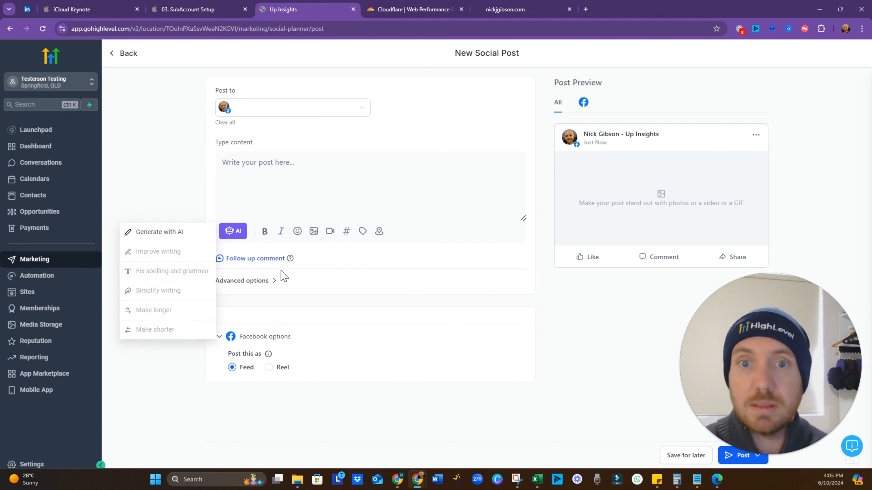
{"action": "left_click", "coordinate": [174, 233]}
{"action": "left_click", "coordinate": [426, 187]}
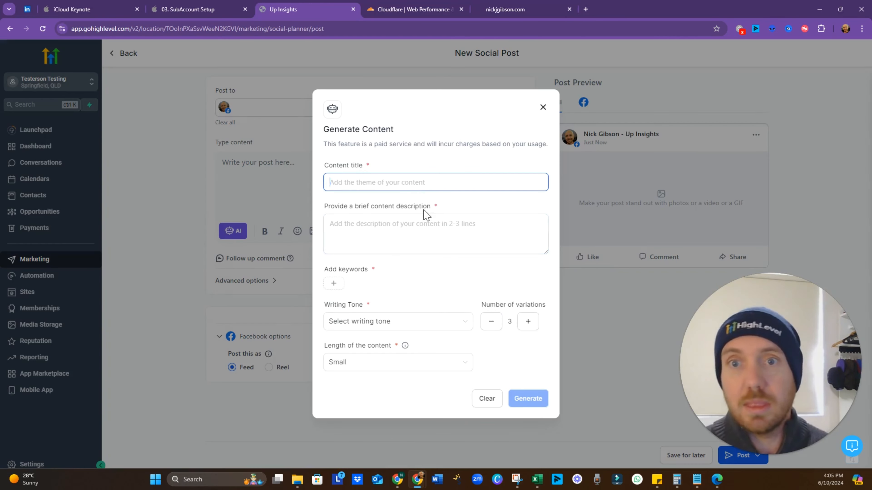
{"action": "left_click", "coordinate": [493, 405]}
{"action": "left_click", "coordinate": [542, 107]}
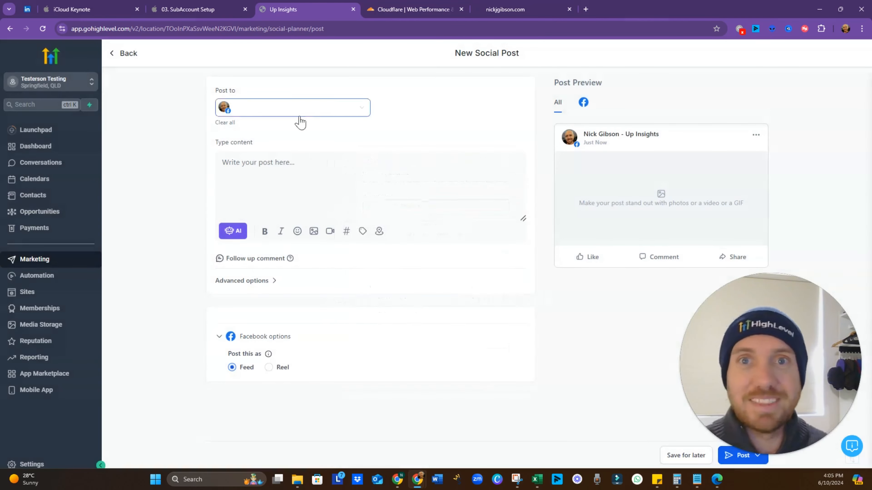
{"action": "left_click", "coordinate": [174, 7]}
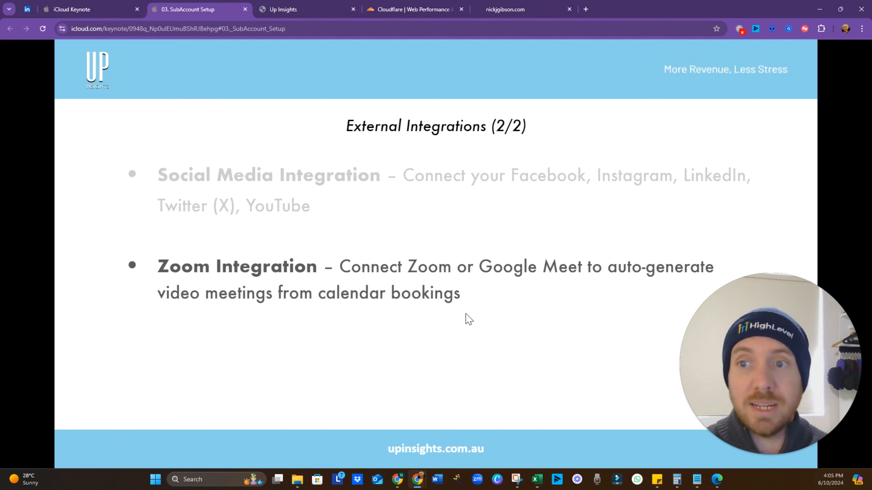
{"action": "left_click", "coordinate": [307, 9]}
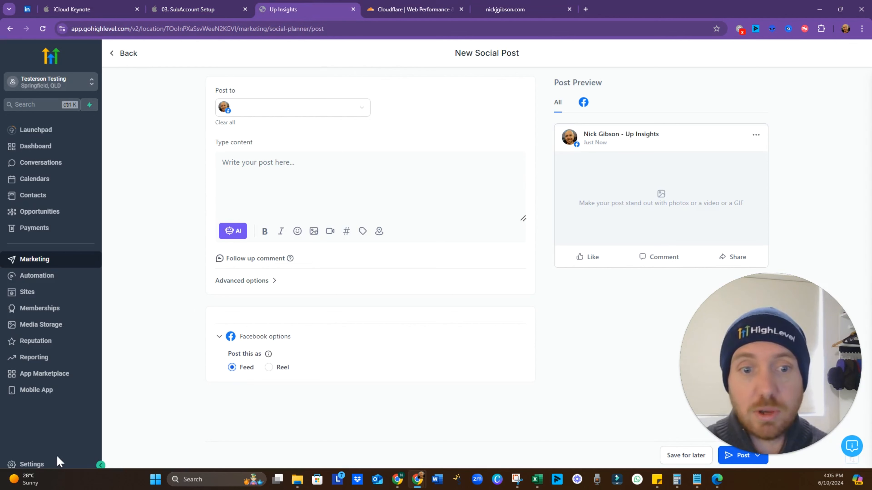
Go to Settings > Calendars > Connections > Video Conferencing for your own profile and add a new connection
{"action": "left_click", "coordinate": [56, 461]}
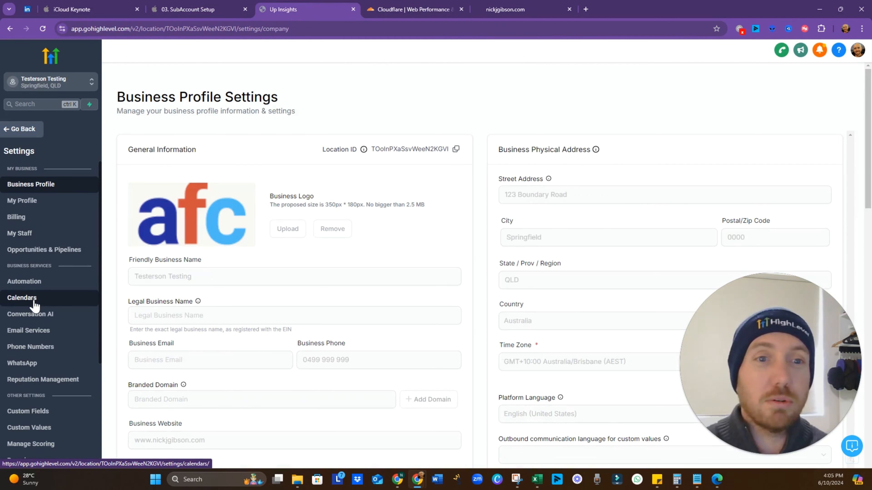
{"action": "left_click", "coordinate": [35, 306]}
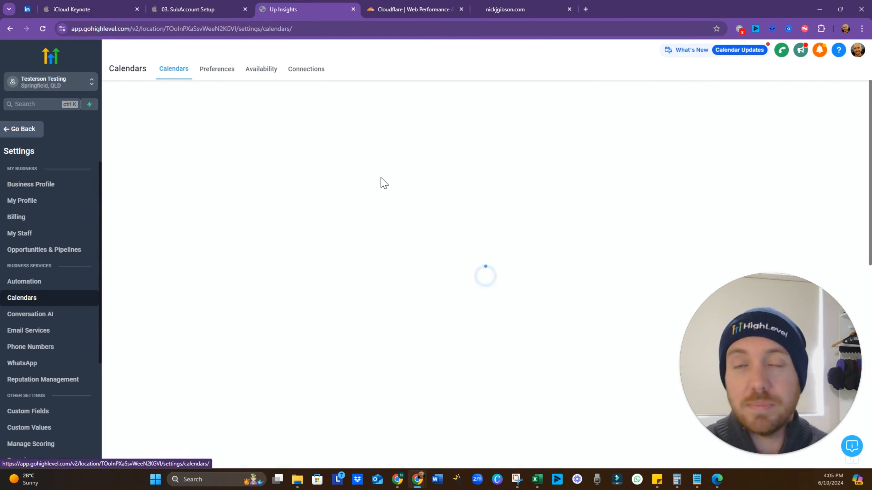
{"action": "left_click", "coordinate": [307, 74]}
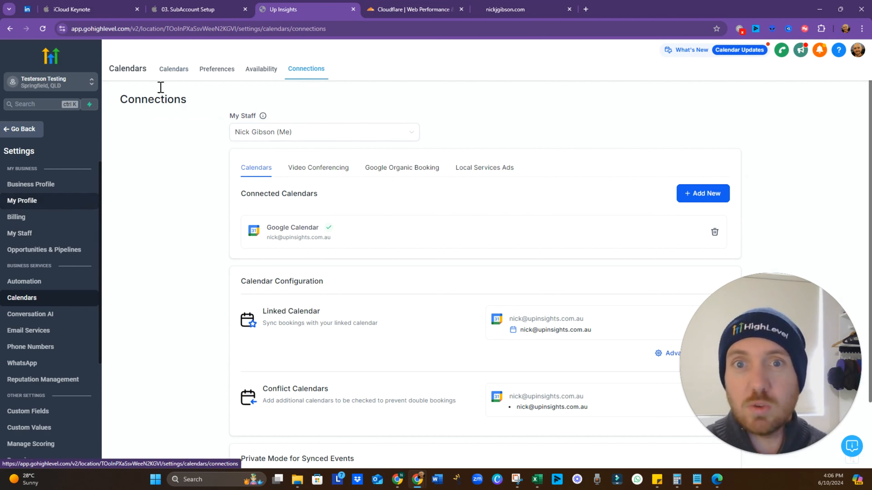
{"action": "left_click", "coordinate": [282, 137]}
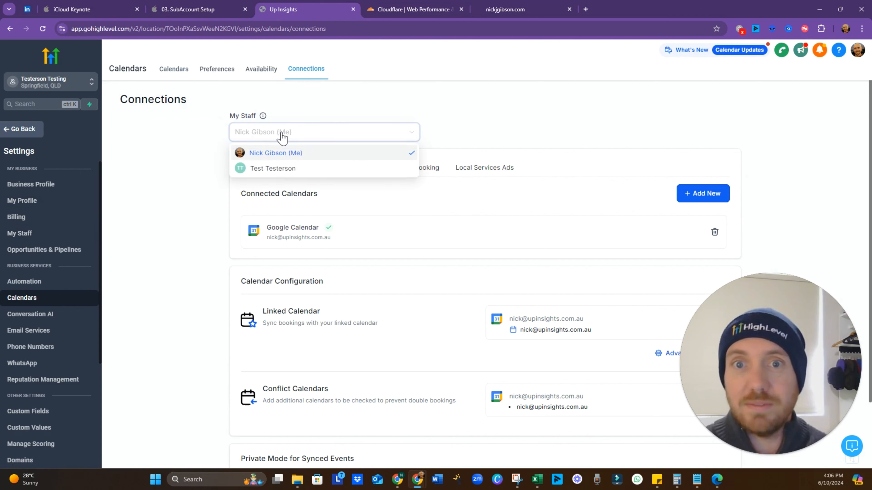
{"action": "left_click", "coordinate": [254, 154]}
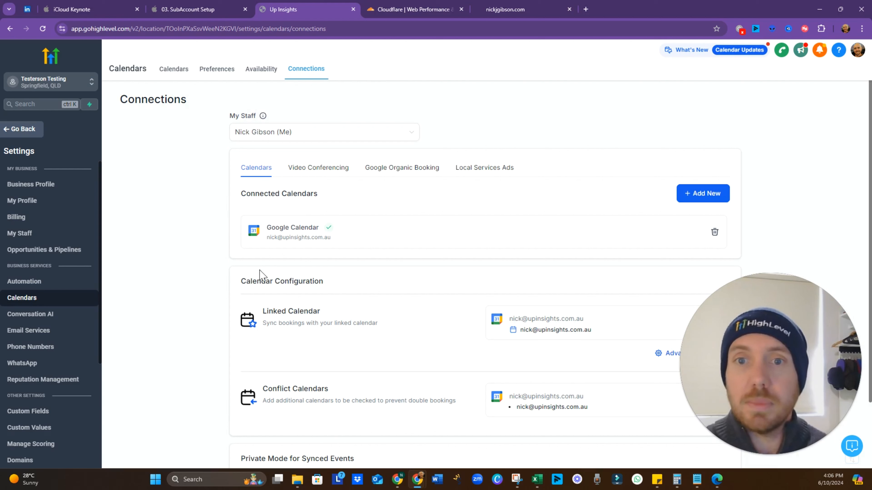
{"action": "left_click", "coordinate": [316, 174]}
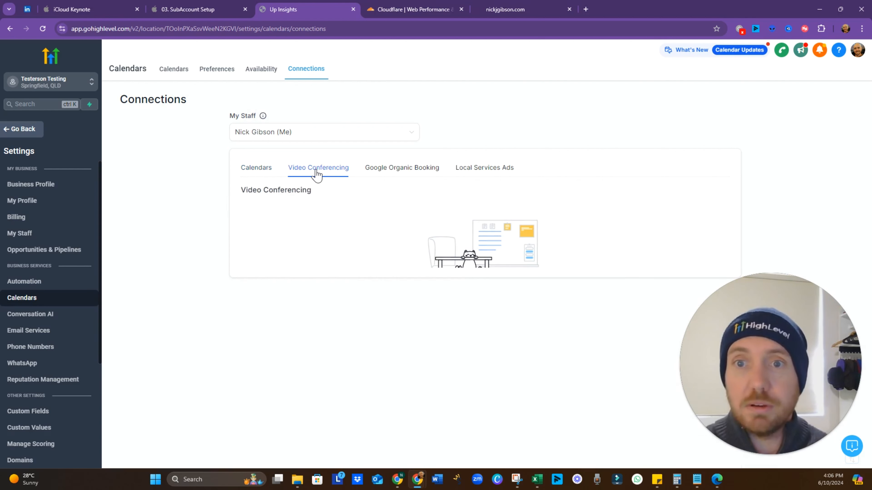
{"action": "left_click", "coordinate": [485, 343]}
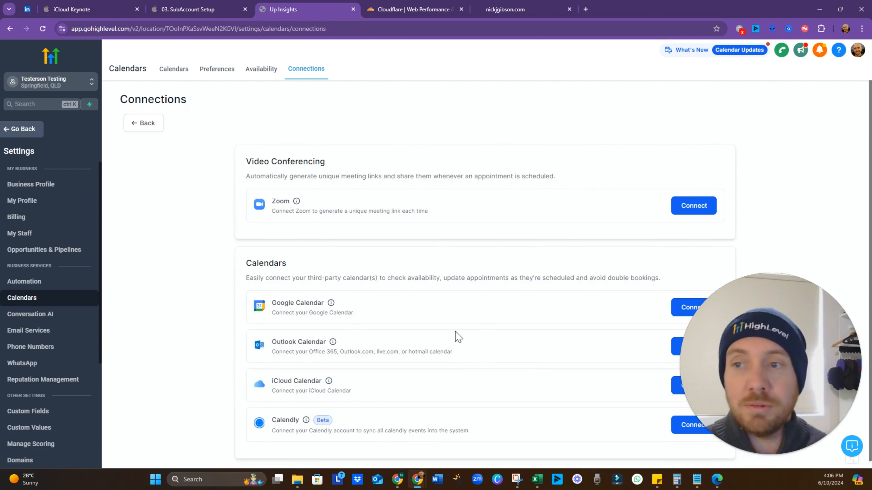
Attempt to connect Zoom by signing in with Apple, then close the sign-in window
{"action": "left_click", "coordinate": [692, 209]}
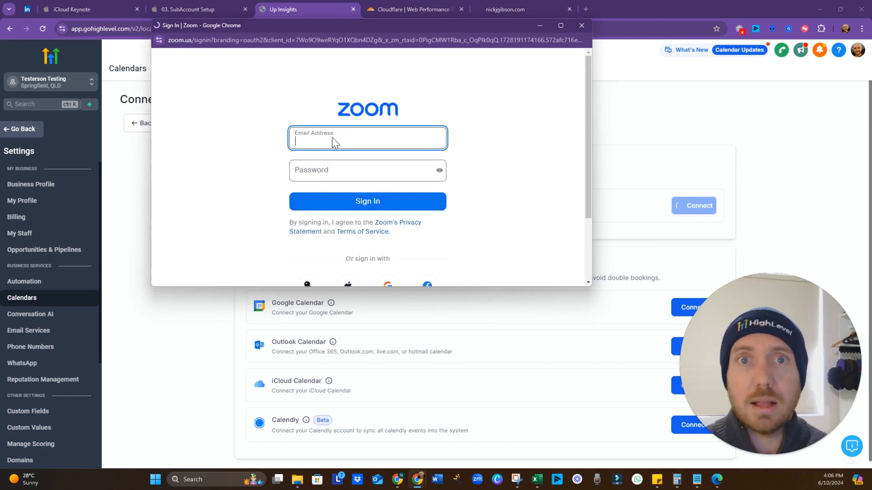
{"action": "scroll", "coordinate": [333, 141], "scroll_direction": "down", "scroll_amount": 1}
{"action": "scroll", "coordinate": [333, 140], "scroll_direction": "down", "scroll_amount": 1}
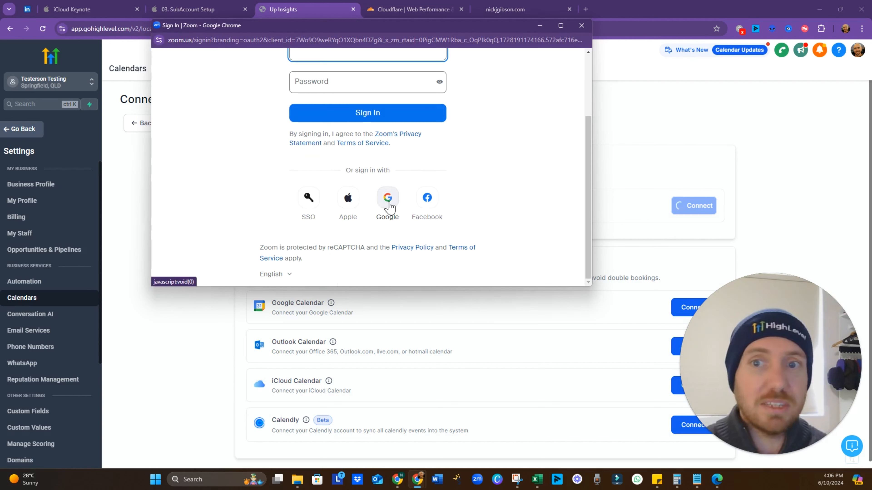
{"action": "scroll", "coordinate": [387, 201], "scroll_direction": "up", "scroll_amount": 1}
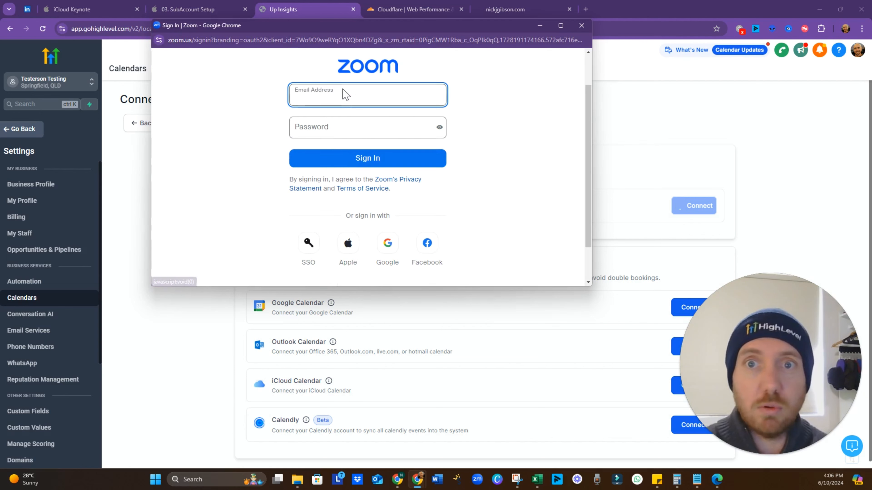
{"action": "left_click", "coordinate": [349, 240]}
{"action": "left_click", "coordinate": [581, 25]}
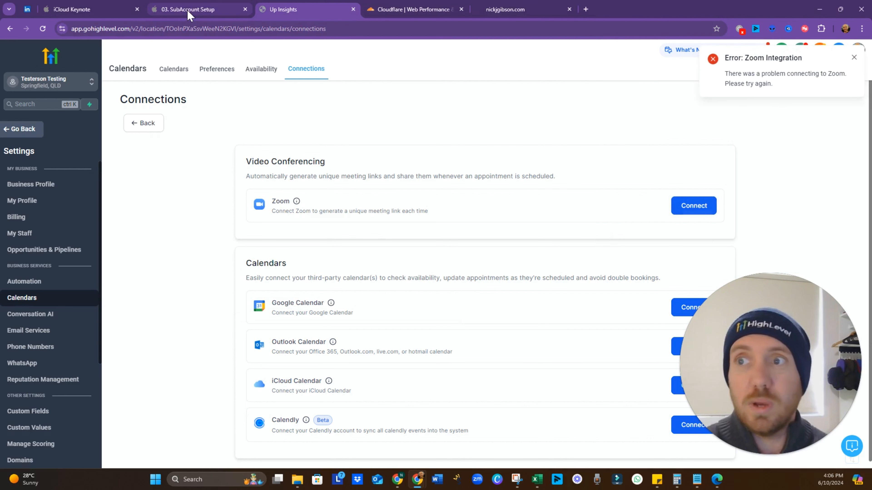
Return to the Keynote slides and advance to the Mobile App point
{"action": "mouse_move", "coordinate": [188, 14]}
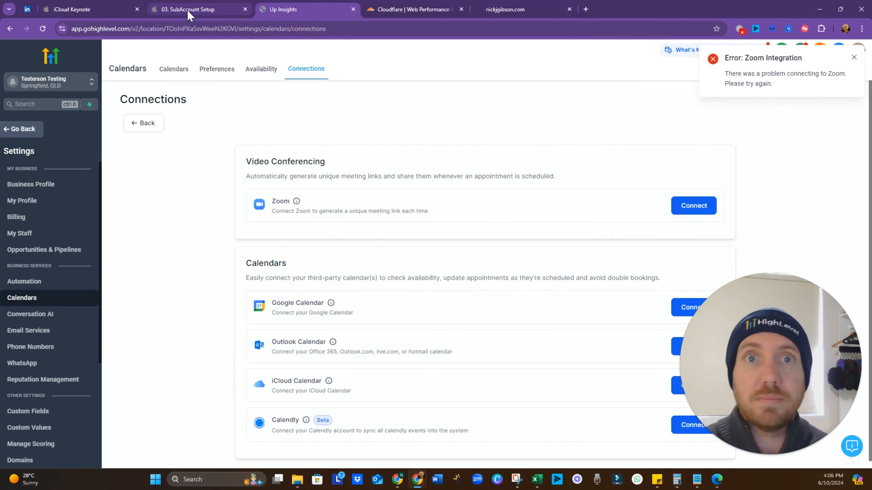
{"action": "left_click", "coordinate": [188, 10]}
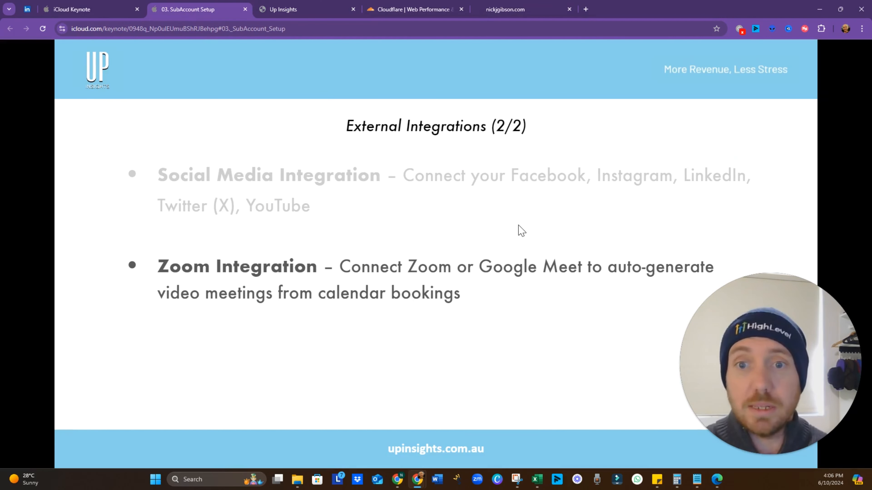
{"action": "left_click_drag", "start_coordinate": [730, 391], "coordinate": [749, 126]}
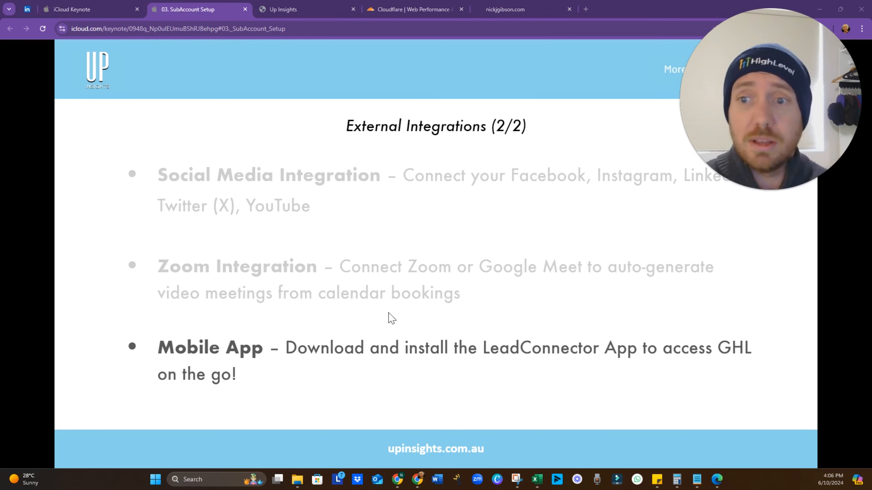
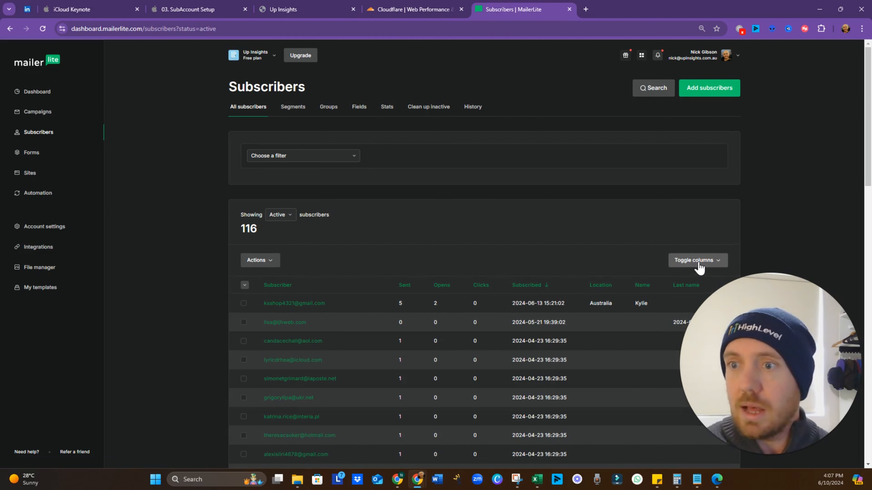
Check every column of the 116-subscriber MailerLite table, then bring up the Export CSV and Excel options
{"action": "left_click", "coordinate": [698, 261]}
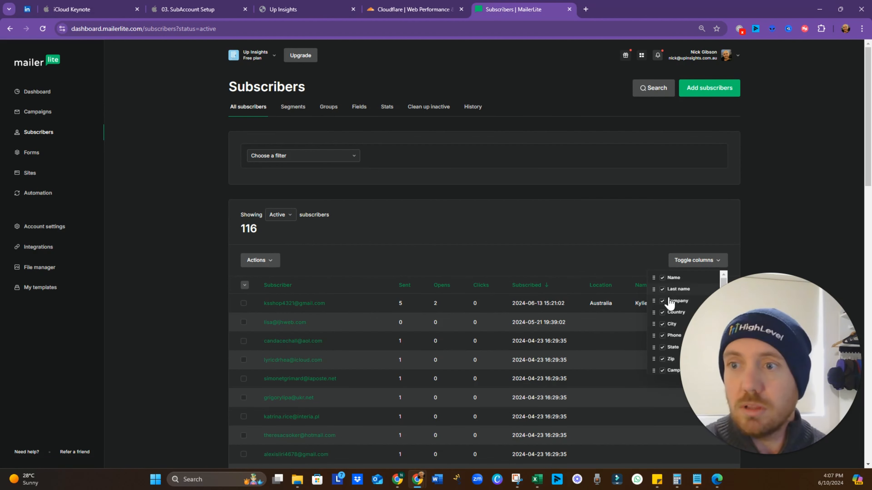
{"action": "left_click", "coordinate": [652, 264]}
{"action": "scroll", "coordinate": [661, 260], "scroll_direction": "down", "scroll_amount": 1}
{"action": "scroll", "coordinate": [660, 265], "scroll_direction": "down", "scroll_amount": 15}
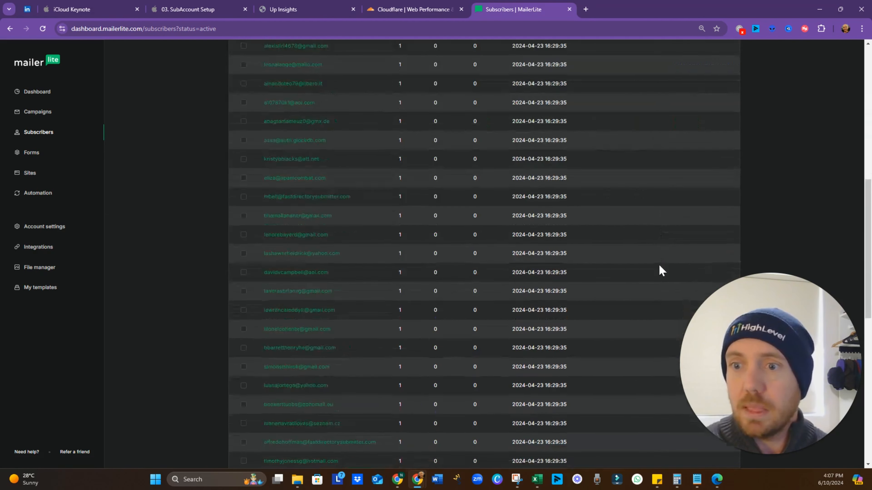
{"action": "left_click_drag", "start_coordinate": [460, 399], "coordinate": [666, 400]}
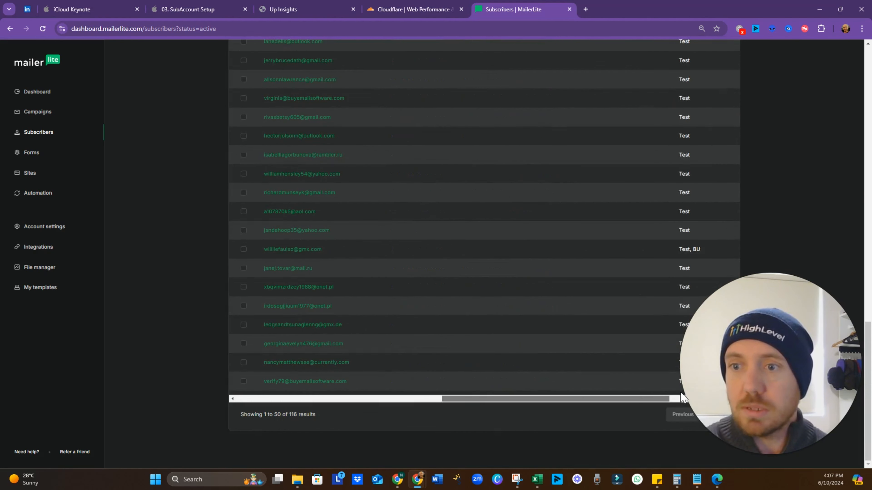
{"action": "scroll", "coordinate": [529, 299], "scroll_direction": "up", "scroll_amount": 15}
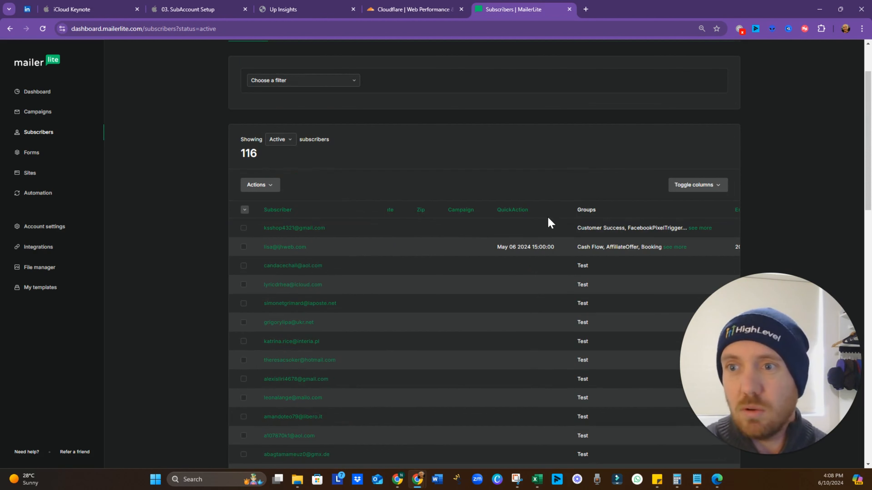
{"action": "middle_click", "coordinate": [527, 284]}
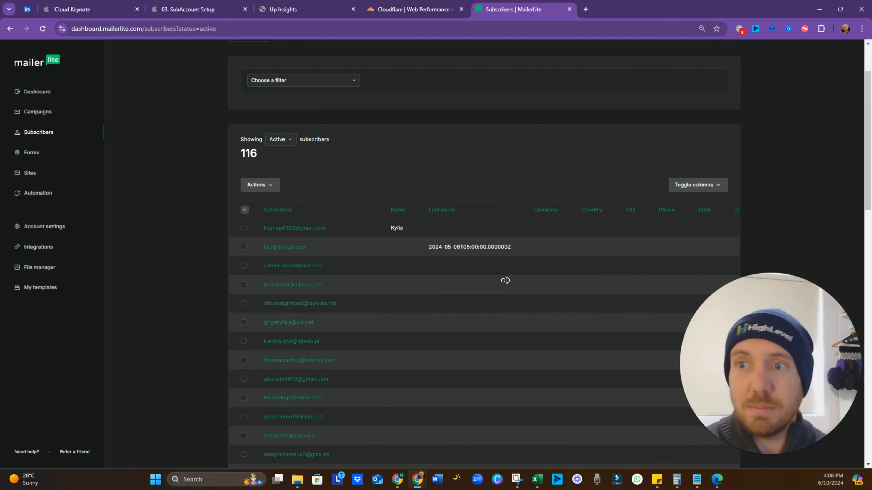
{"action": "middle_click", "coordinate": [506, 280]}
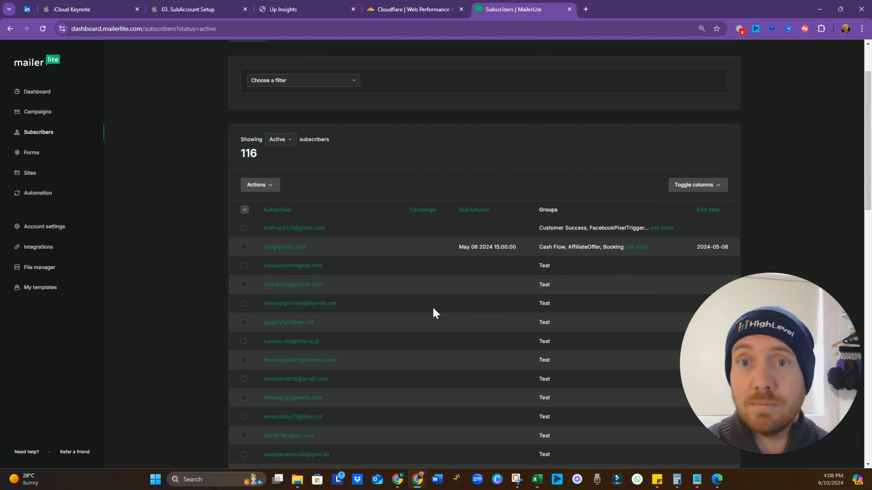
{"action": "left_click", "coordinate": [274, 185]}
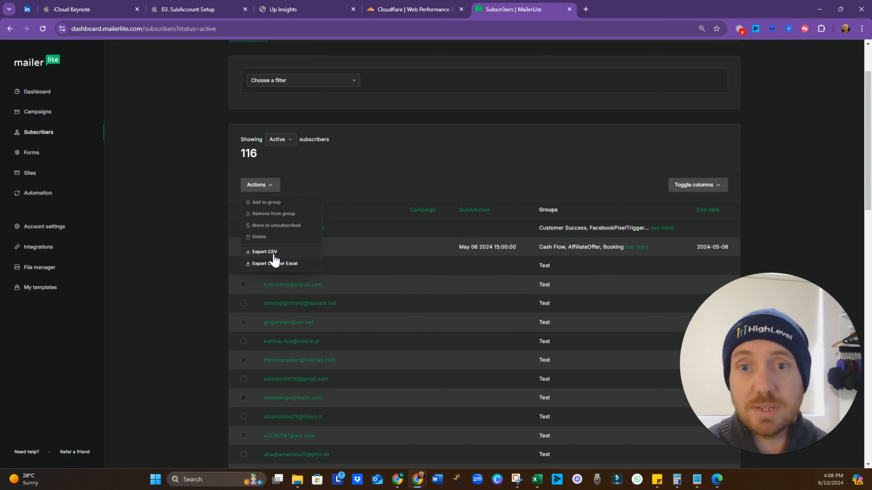
Show the Upload Contacts bullet on the Importing Contacts slide, then go back to HighLevel
{"action": "left_click", "coordinate": [210, 9]}
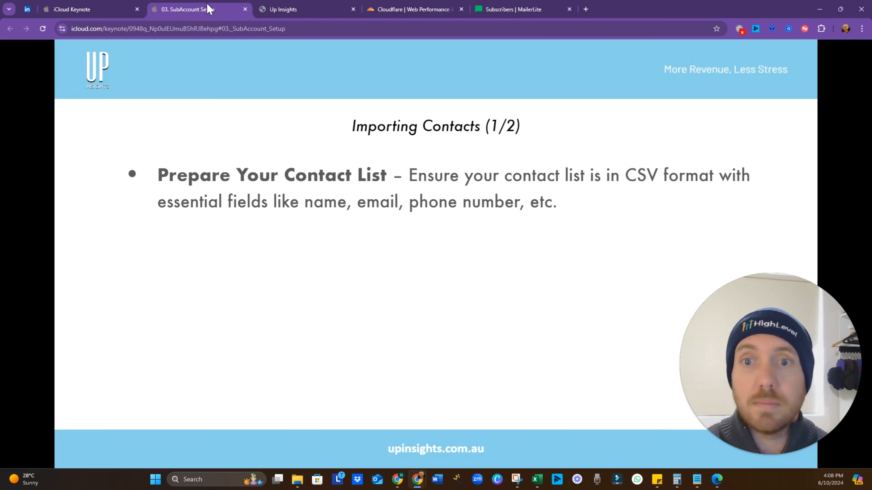
{"action": "left_click", "coordinate": [550, 266]}
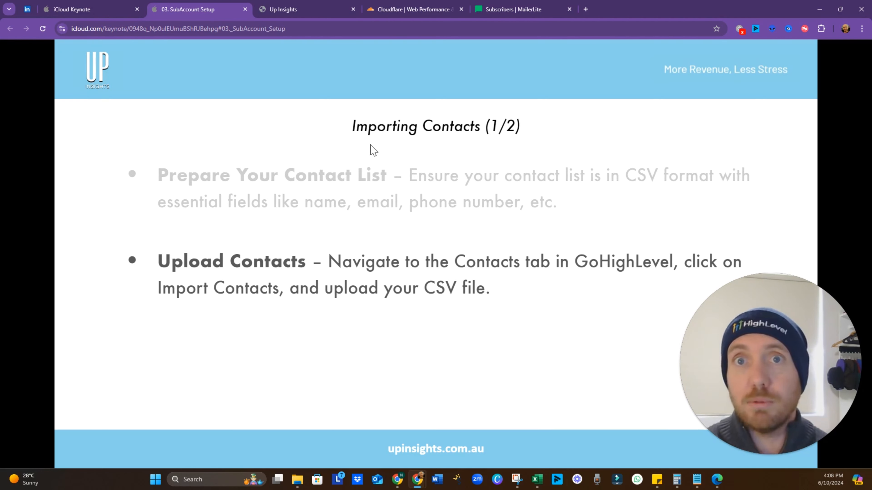
{"action": "left_click", "coordinate": [307, 11]}
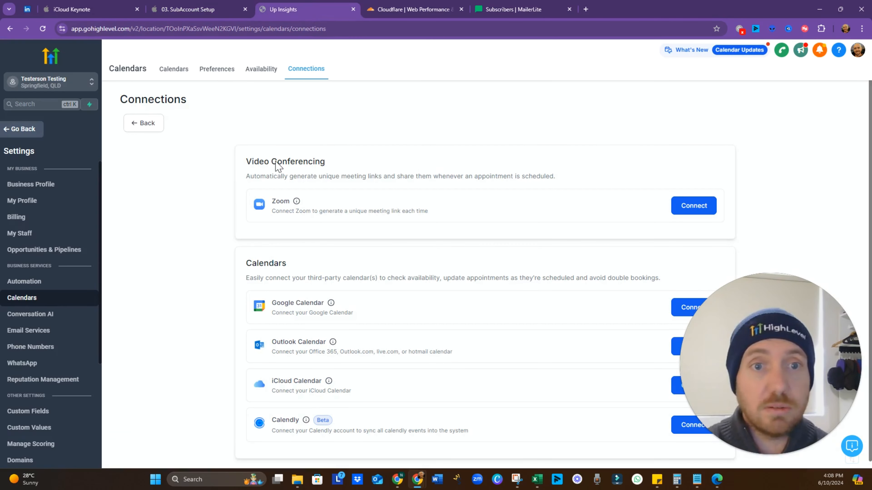
Import the subscribers_active CSV into Testerson Testing Contacts and reach the Map step
{"action": "left_click", "coordinate": [28, 130]}
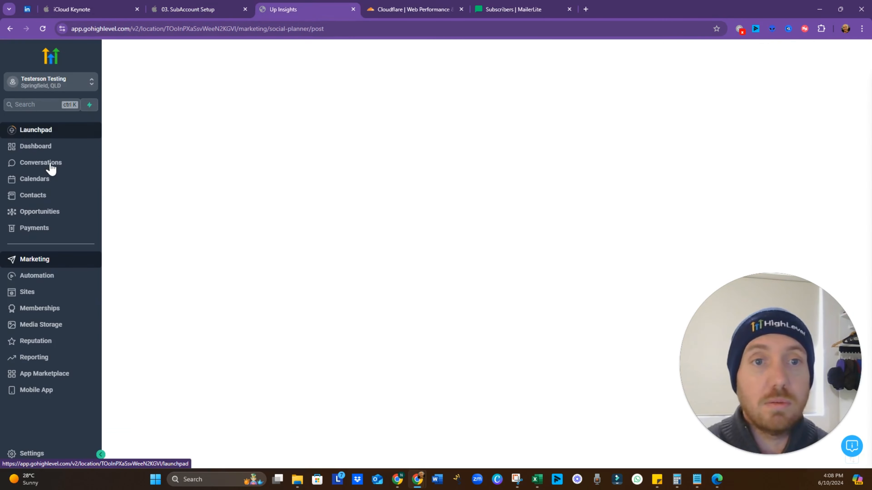
{"action": "left_click", "coordinate": [42, 197]}
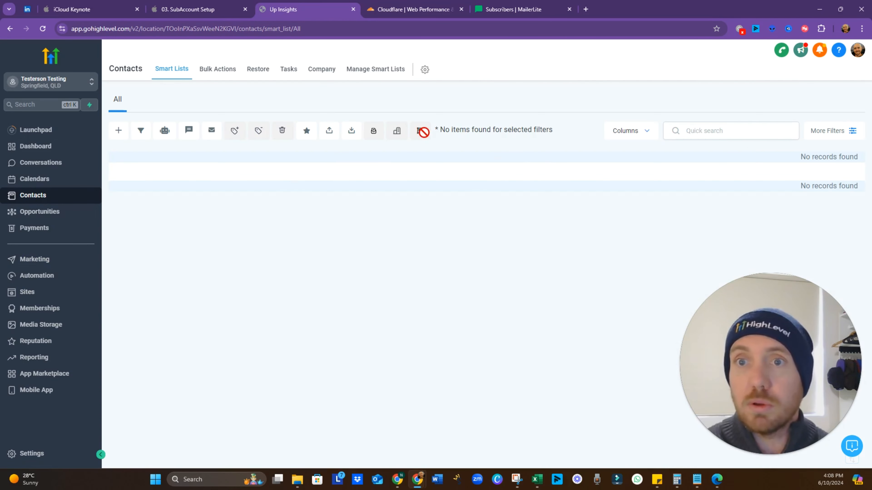
{"action": "left_click", "coordinate": [352, 132]}
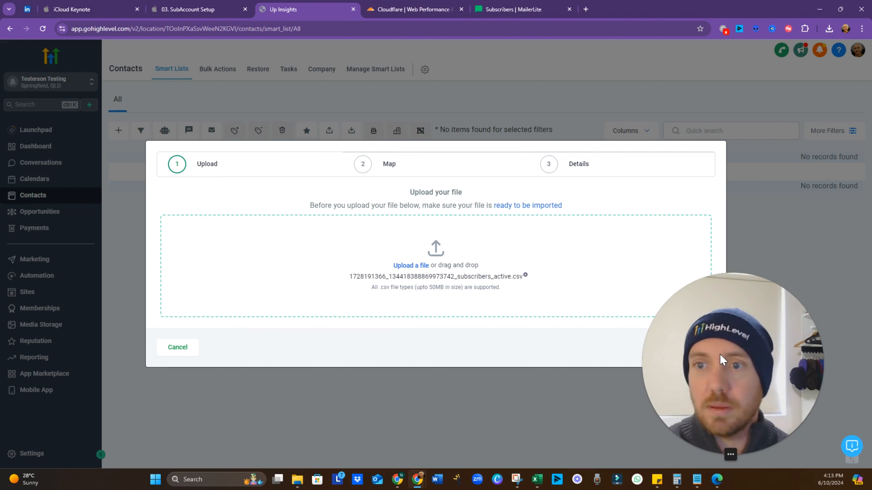
{"action": "left_click", "coordinate": [695, 348]}
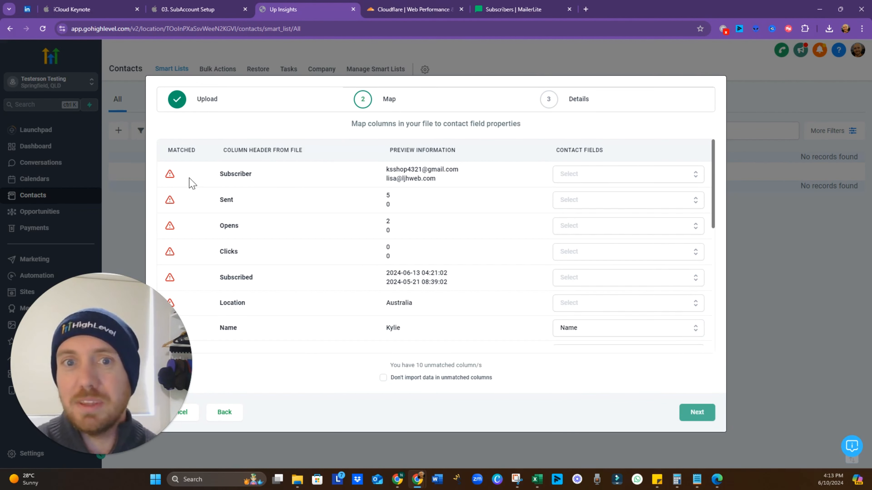
{"action": "left_click", "coordinate": [195, 8]}
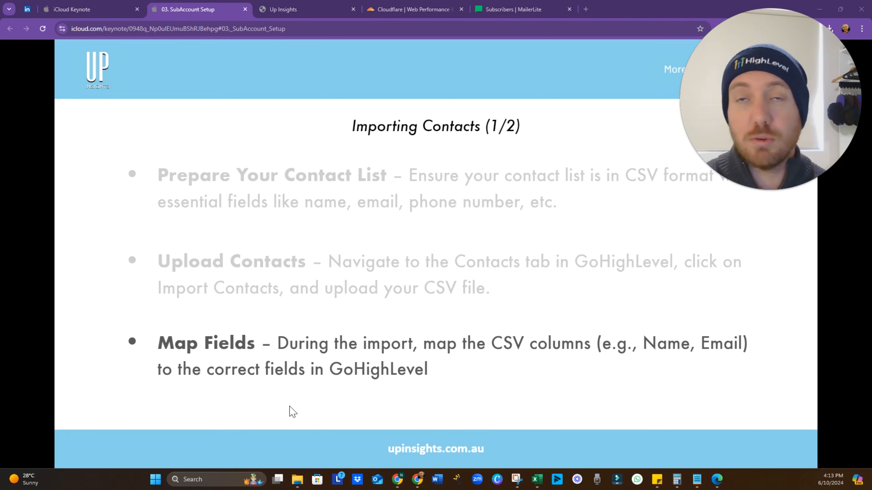
Return from the slides to the import's field-mapping step in HighLevel
{"action": "left_click", "coordinate": [301, 4]}
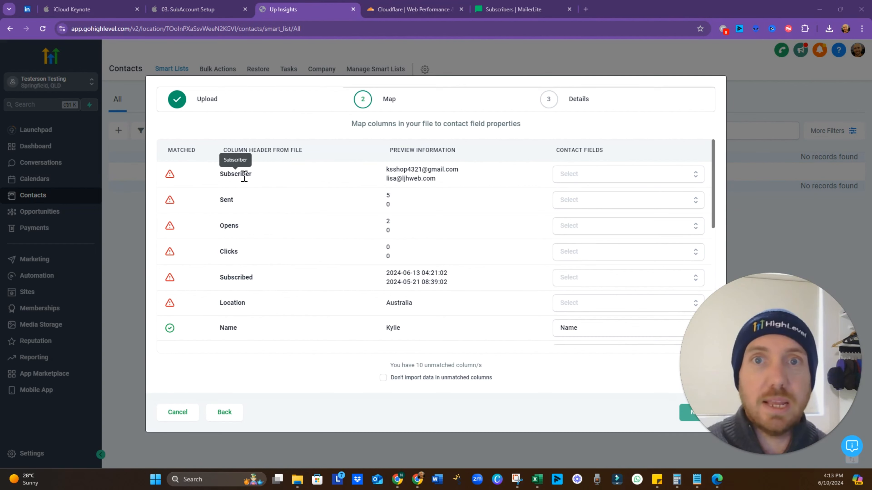
Map Subscriber to Email, leave Country unmapped, and map Location to Country
{"action": "left_click", "coordinate": [592, 175]}
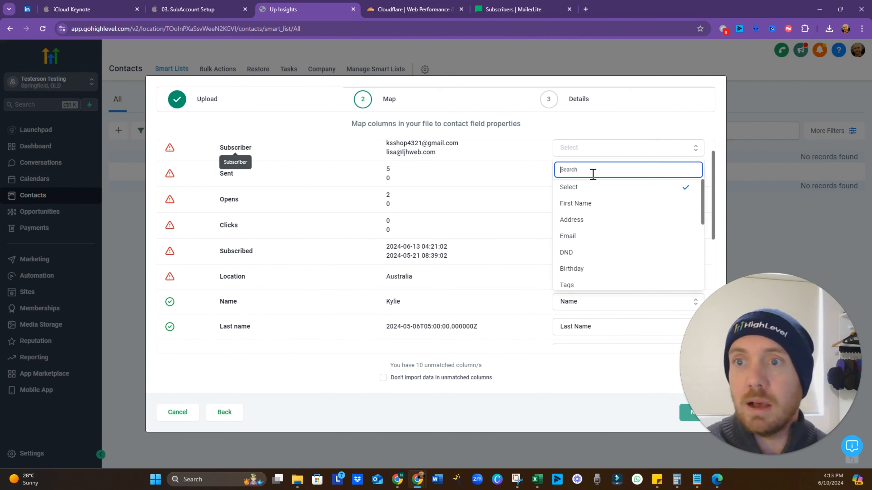
{"action": "left_click", "coordinate": [597, 240]}
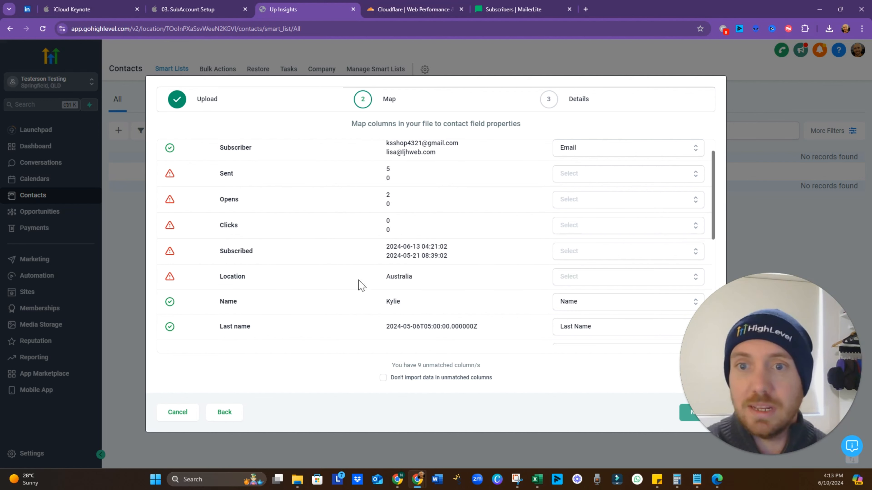
{"action": "scroll", "coordinate": [416, 276], "scroll_direction": "down", "scroll_amount": 3}
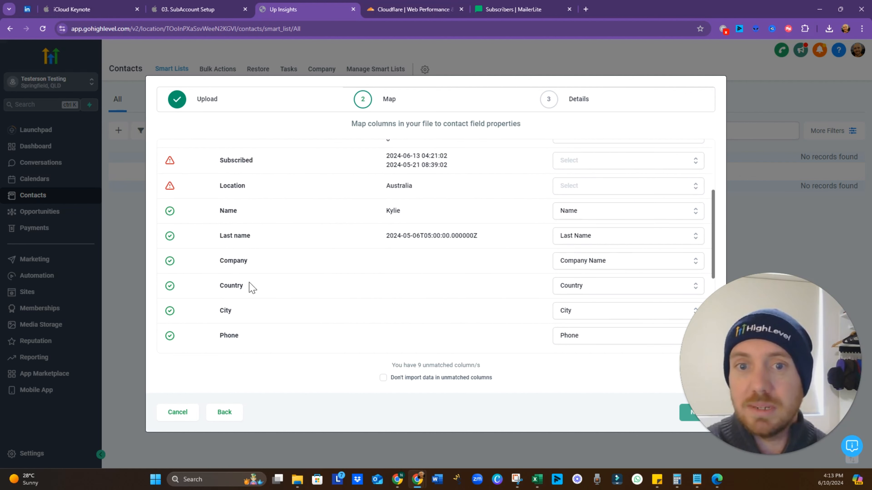
{"action": "left_click", "coordinate": [599, 289]}
{"action": "left_click", "coordinate": [584, 192]}
{"action": "scroll", "coordinate": [480, 247], "scroll_direction": "up", "scroll_amount": 2}
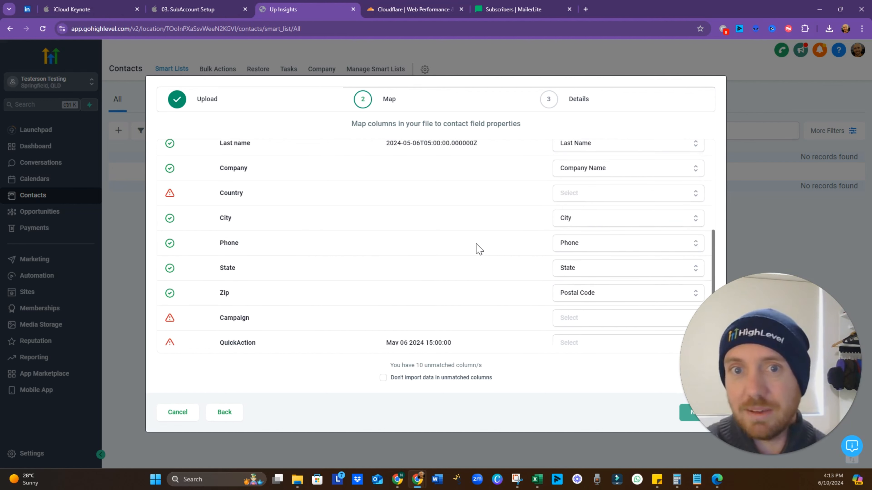
{"action": "scroll", "coordinate": [479, 249], "scroll_direction": "up", "scroll_amount": 3}
{"action": "scroll", "coordinate": [354, 237], "scroll_direction": "up", "scroll_amount": 3}
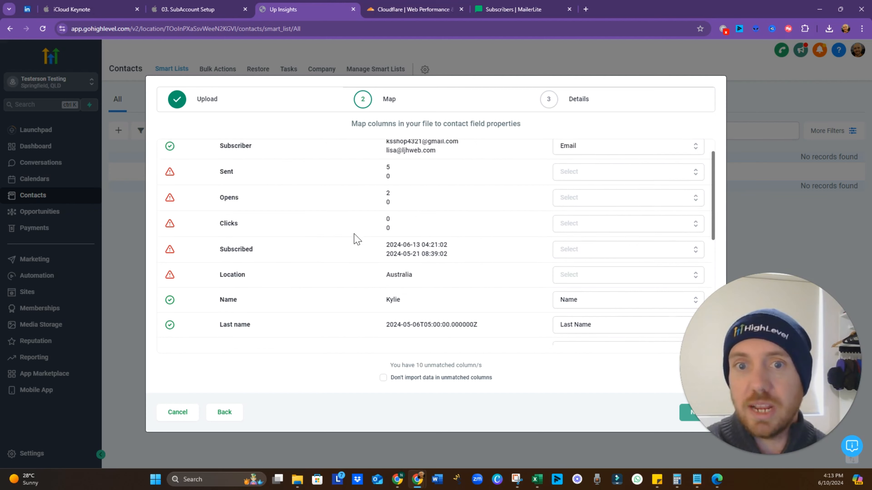
{"action": "scroll", "coordinate": [416, 243], "scroll_direction": "down", "scroll_amount": 2}
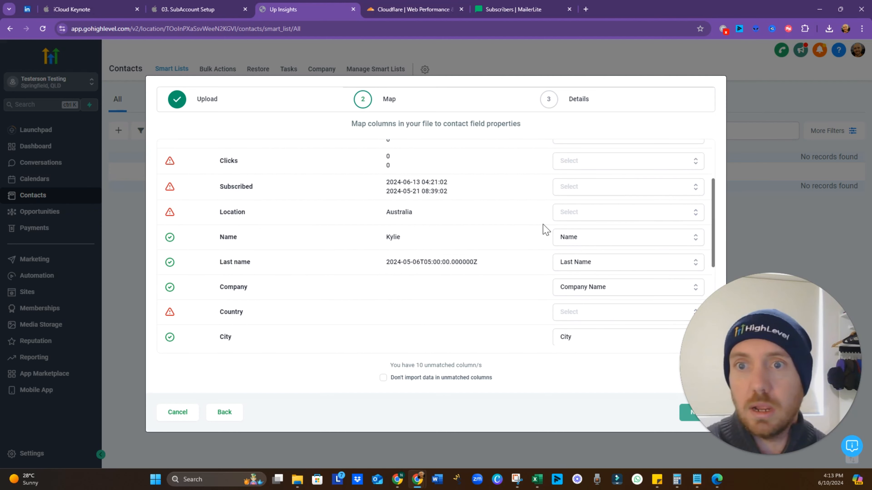
{"action": "left_click", "coordinate": [672, 215]}
{"action": "left_click", "coordinate": [600, 240]}
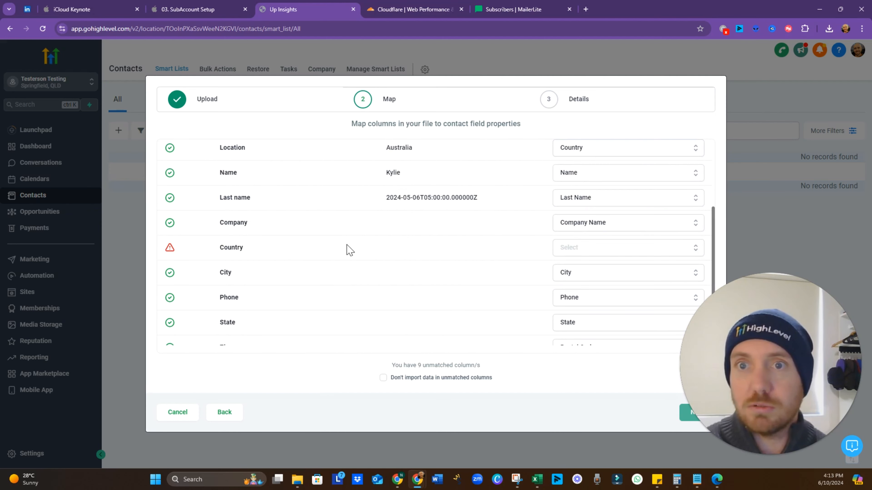
{"action": "scroll", "coordinate": [330, 255], "scroll_direction": "up", "scroll_amount": 3}
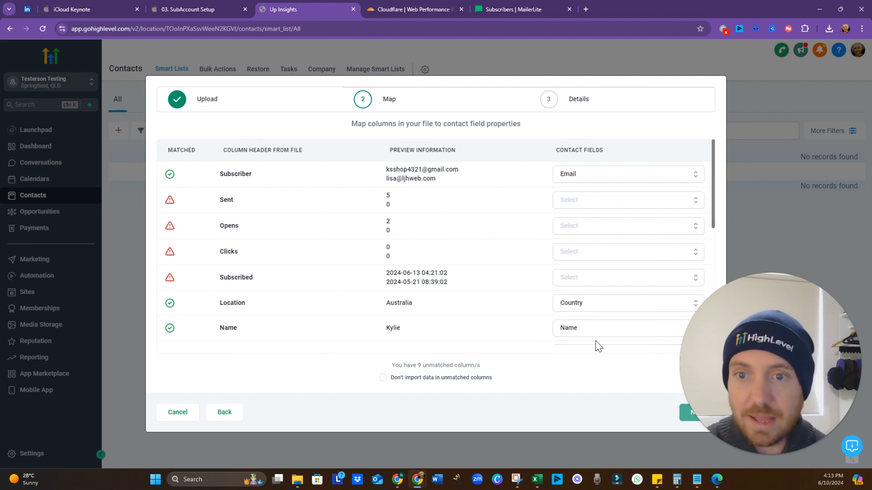
Map Name to First Name and End date to Tags, and skip unmatched columns
{"action": "left_click", "coordinate": [587, 330]}
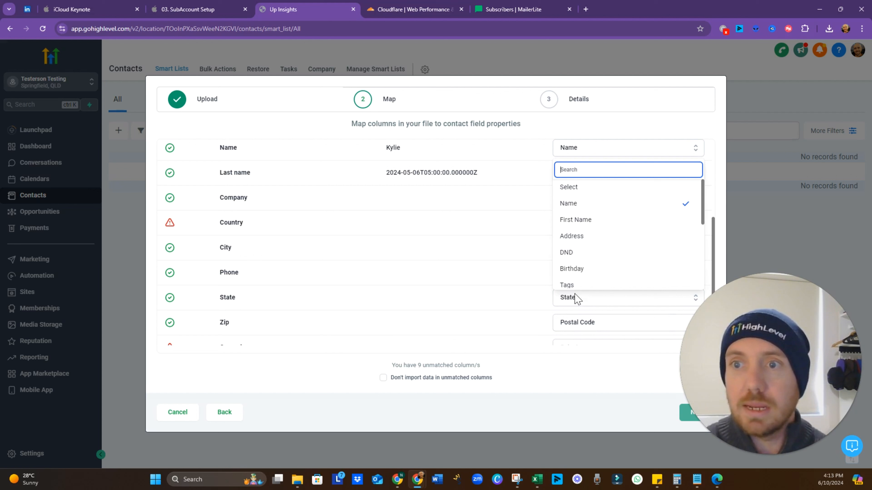
{"action": "left_click", "coordinate": [579, 220]}
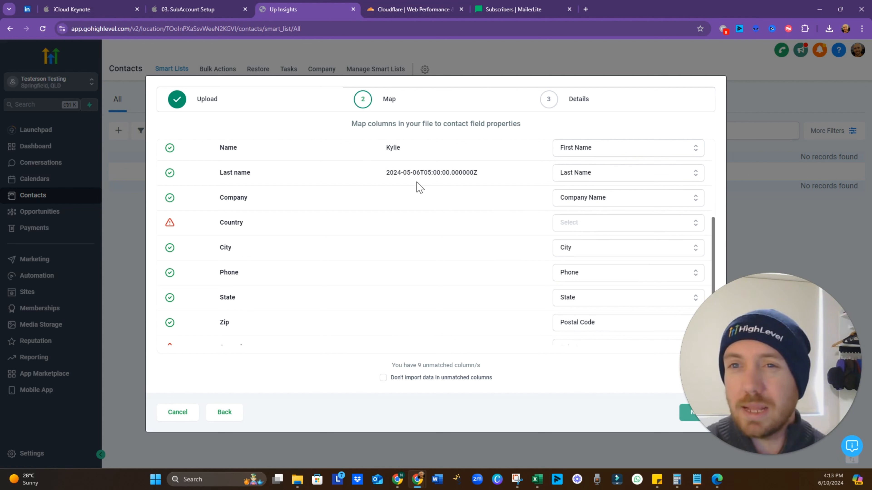
{"action": "scroll", "coordinate": [433, 198], "scroll_direction": "down", "scroll_amount": 3}
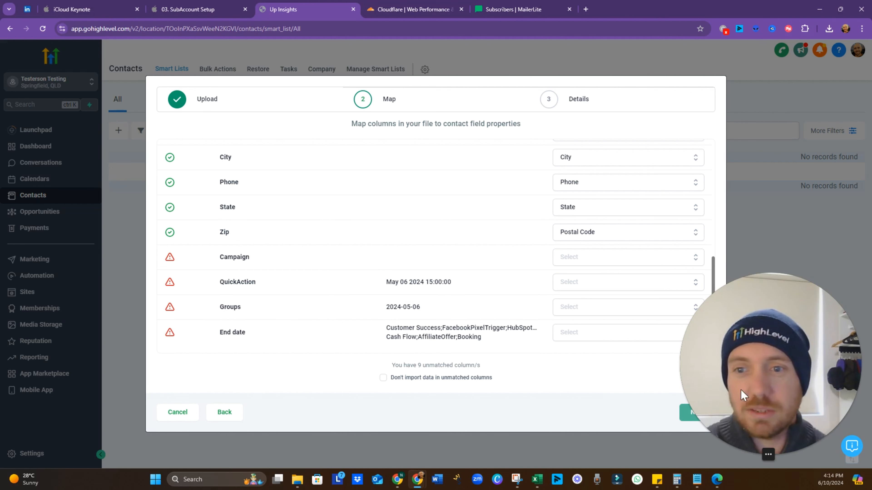
{"action": "left_click", "coordinate": [612, 341]}
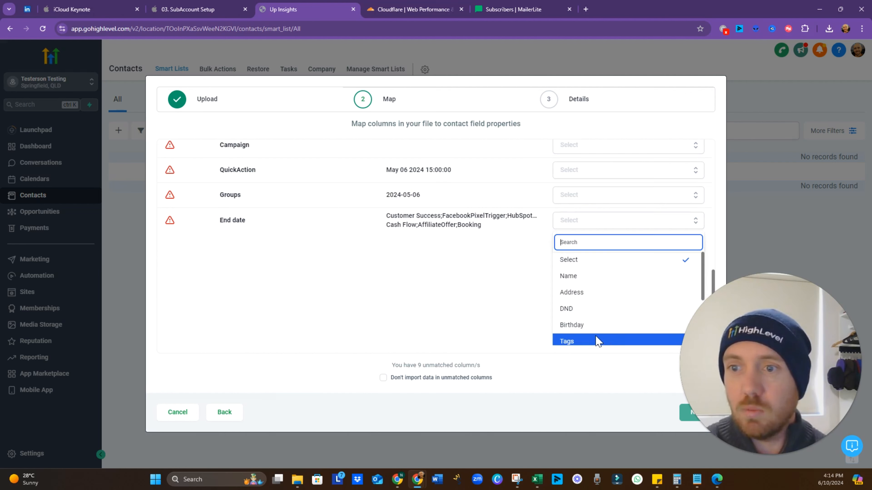
{"action": "left_click", "coordinate": [578, 346]}
{"action": "left_click", "coordinate": [384, 380]}
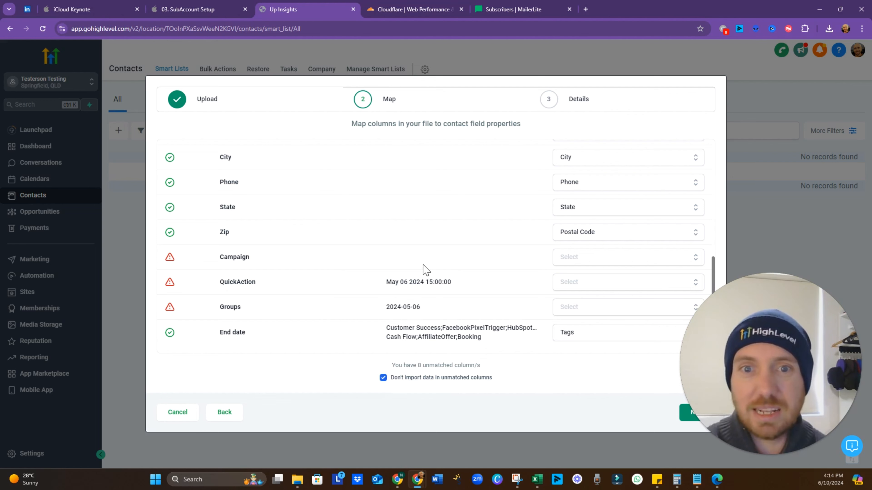
{"action": "scroll", "coordinate": [430, 268], "scroll_direction": "up", "scroll_amount": 5}
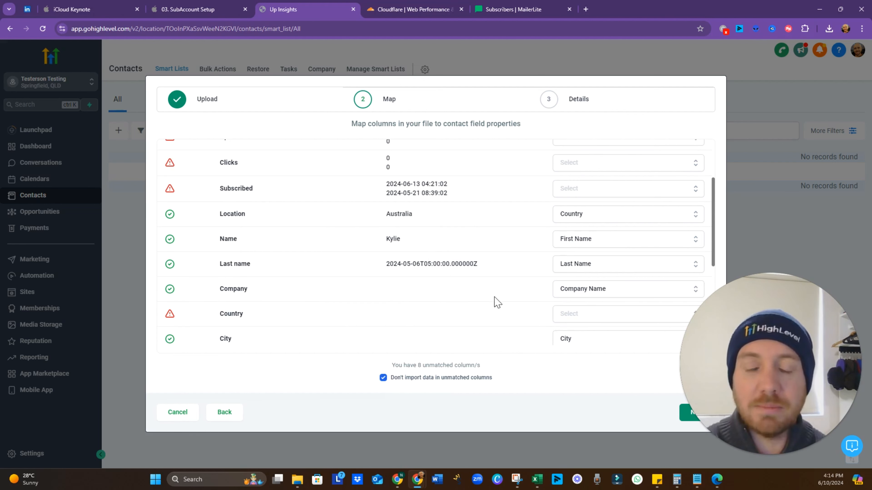
{"action": "scroll", "coordinate": [566, 288], "scroll_direction": "down", "scroll_amount": 3}
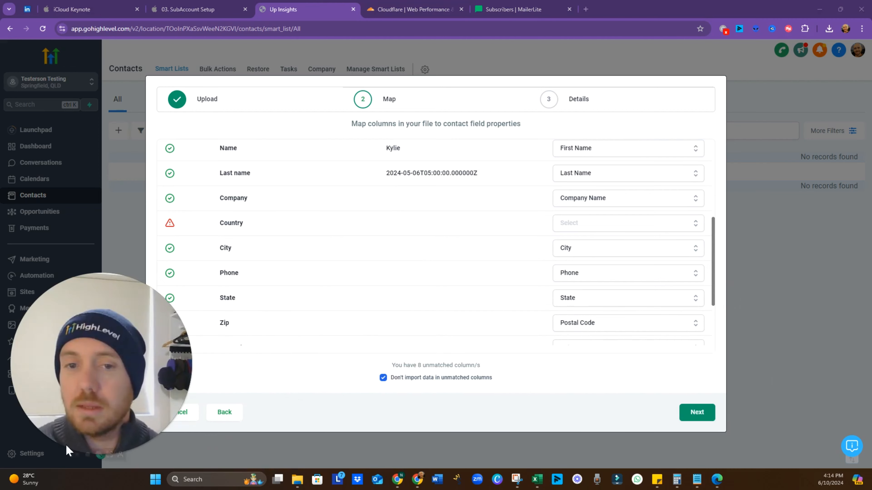
Confirm contact consent under Advanced options and submit the import
{"action": "left_click", "coordinate": [696, 414]}
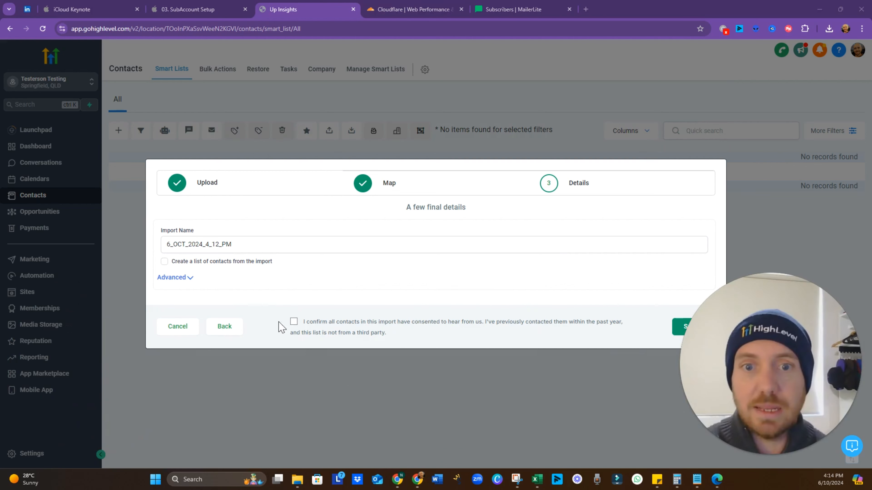
{"action": "left_click", "coordinate": [190, 277]}
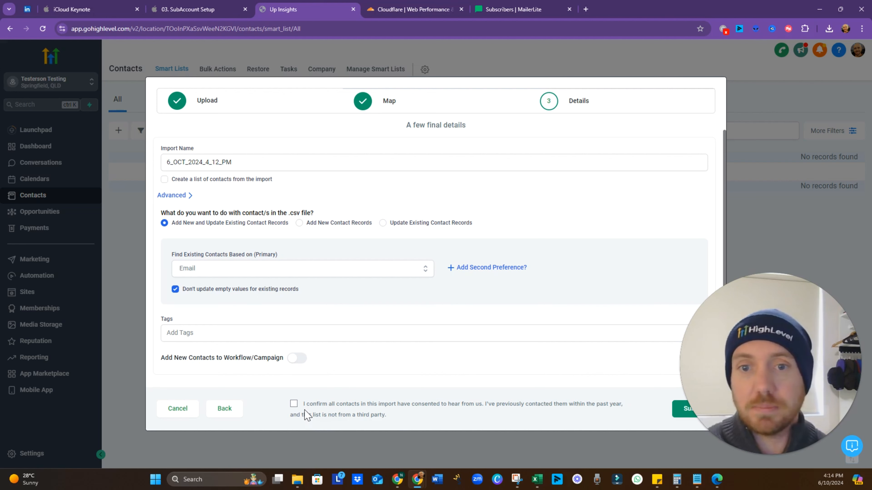
{"action": "left_click", "coordinate": [294, 404]}
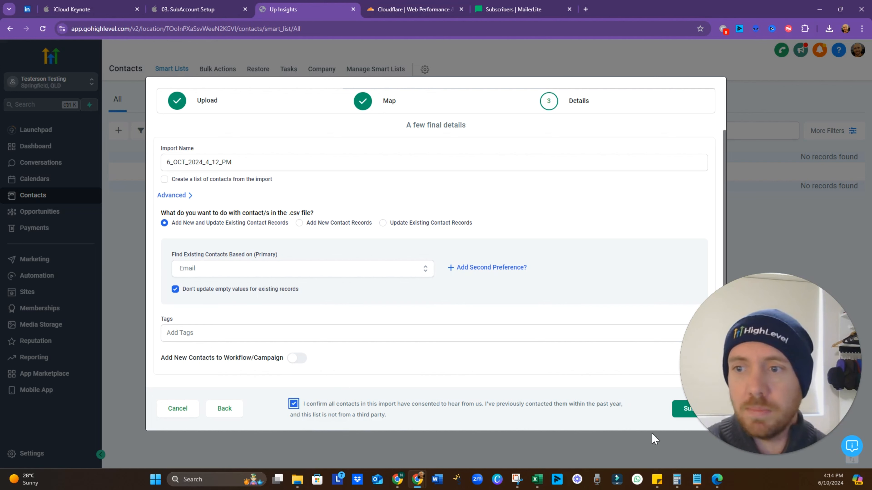
{"action": "left_click", "coordinate": [688, 411]}
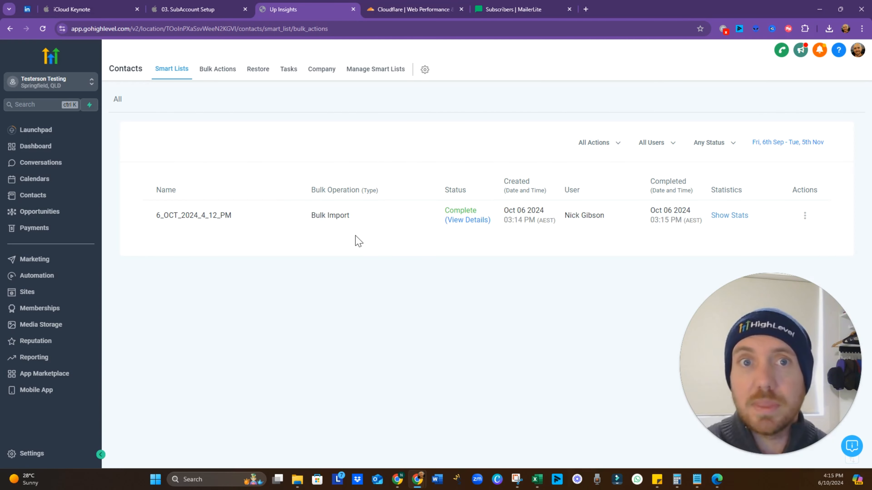
View all 116 imported contacts with their tags in the All smart list, then return to the slides
{"action": "left_click", "coordinate": [117, 101]}
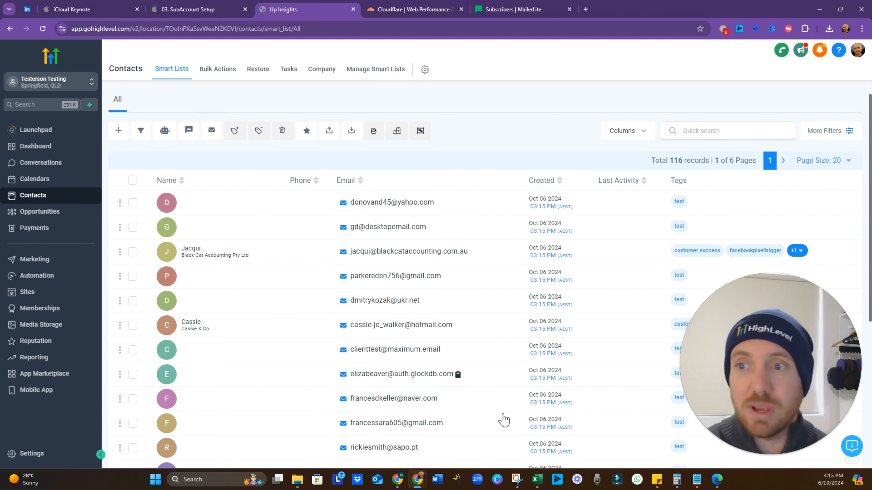
{"action": "left_click", "coordinate": [203, 10]}
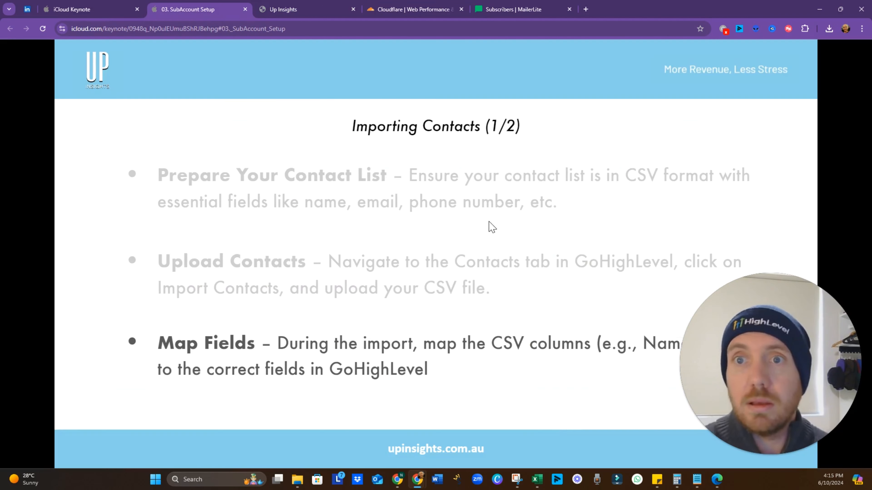
Advance to the Importing Contacts (2/2) Tag & Segment slide, then return to HighLevel
{"action": "key", "text": "Right"}
{"action": "key", "text": "Right"}
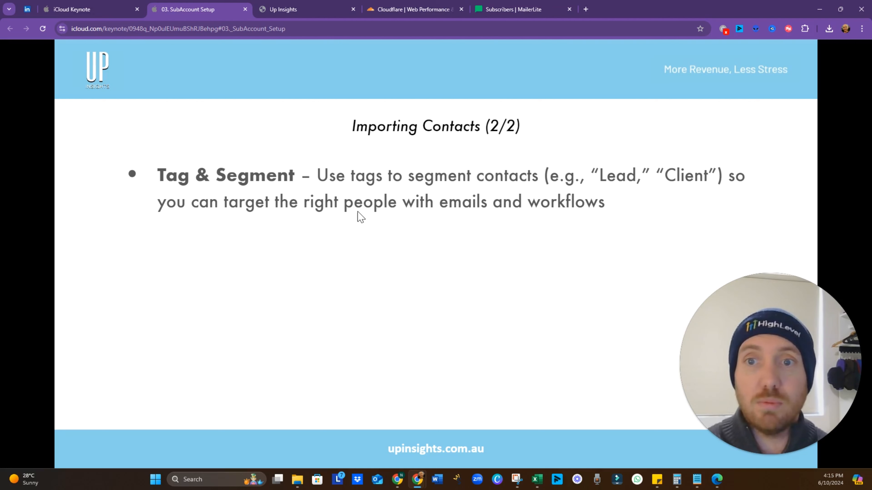
{"action": "left_click", "coordinate": [295, 10]}
Scroll through the imported contacts tagged test, then return to the slides
{"action": "scroll", "coordinate": [679, 236], "scroll_direction": "down", "scroll_amount": 3}
{"action": "scroll", "coordinate": [679, 236], "scroll_direction": "down", "scroll_amount": 3}
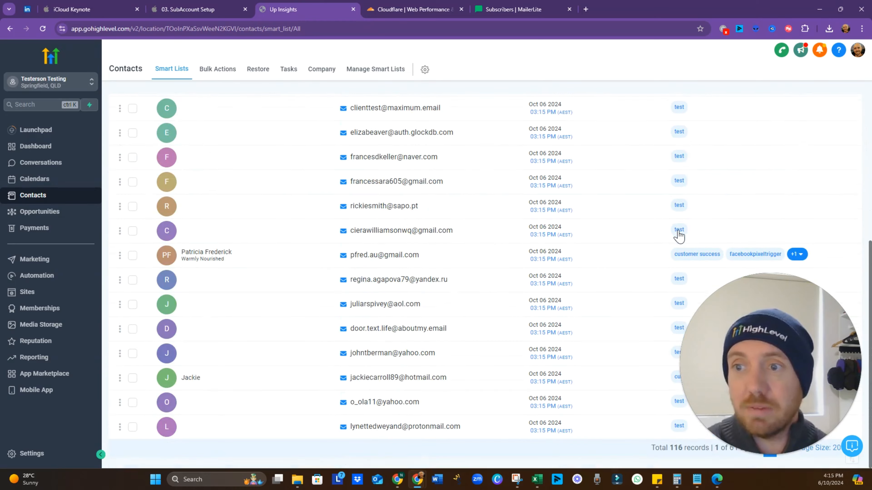
{"action": "scroll", "coordinate": [386, 209], "scroll_direction": "up", "scroll_amount": 10}
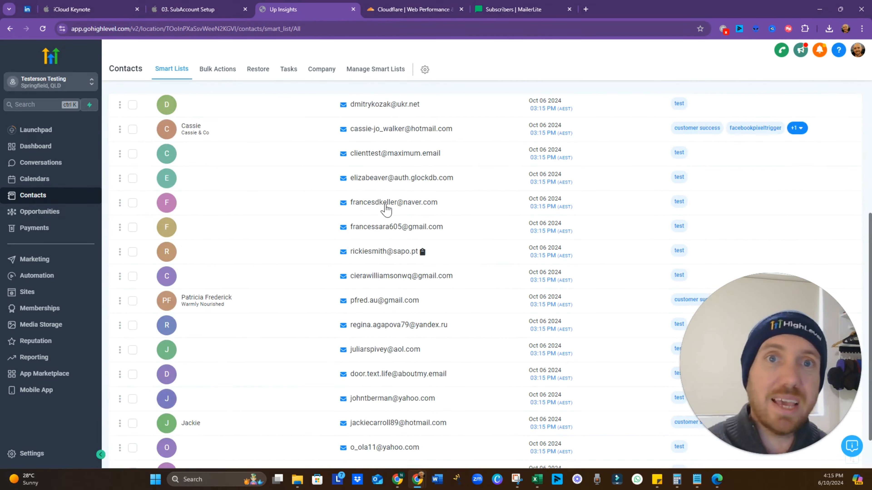
{"action": "left_click", "coordinate": [192, 10]}
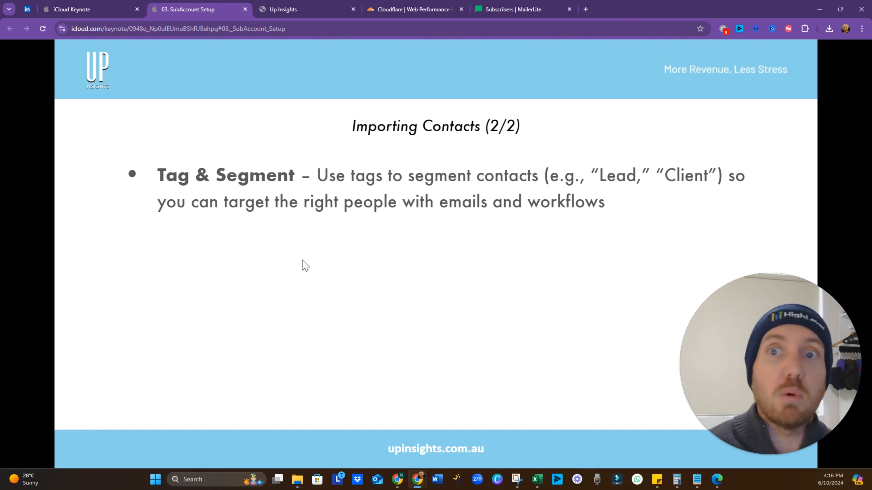
Show the Confirm Import bullet, then advance to the Live Run-Through slide
{"action": "left_click", "coordinate": [304, 265]}
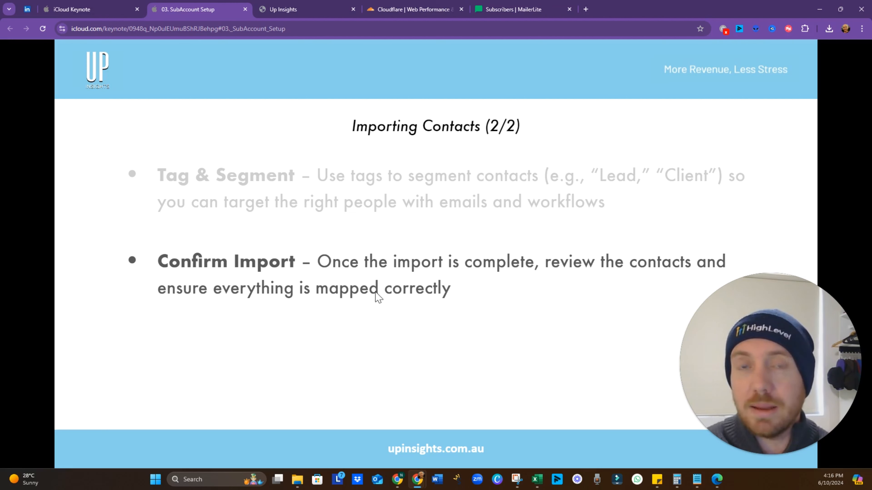
{"action": "left_click", "coordinate": [375, 335]}
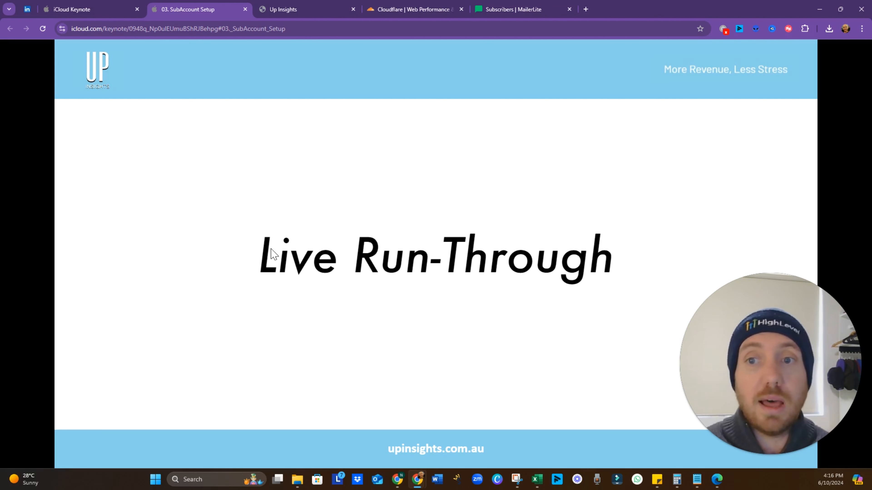